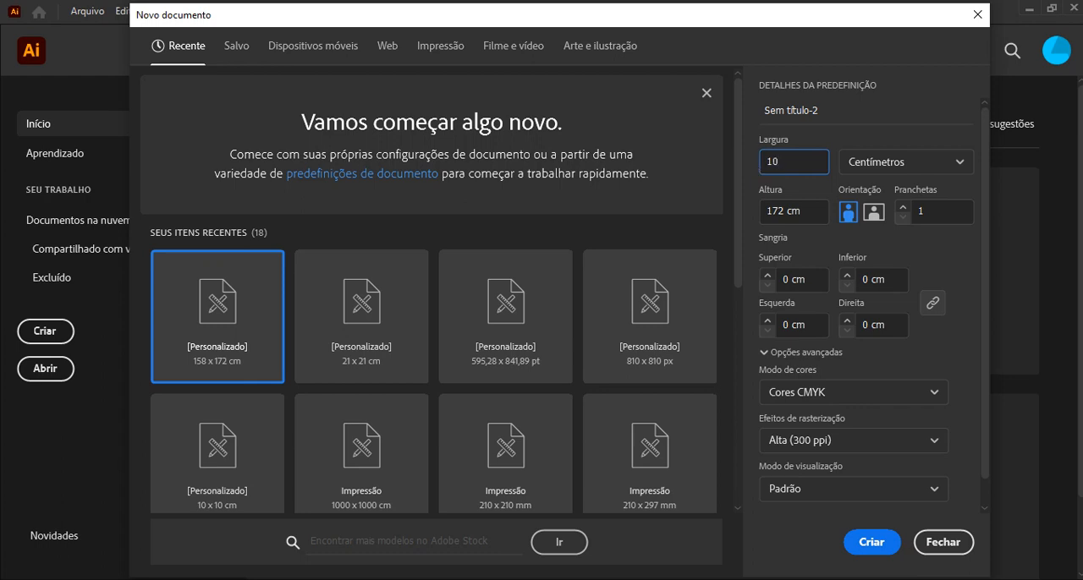
Set the new document's height to 10 cm and create the 10 × 10 cm document
click(759, 218)
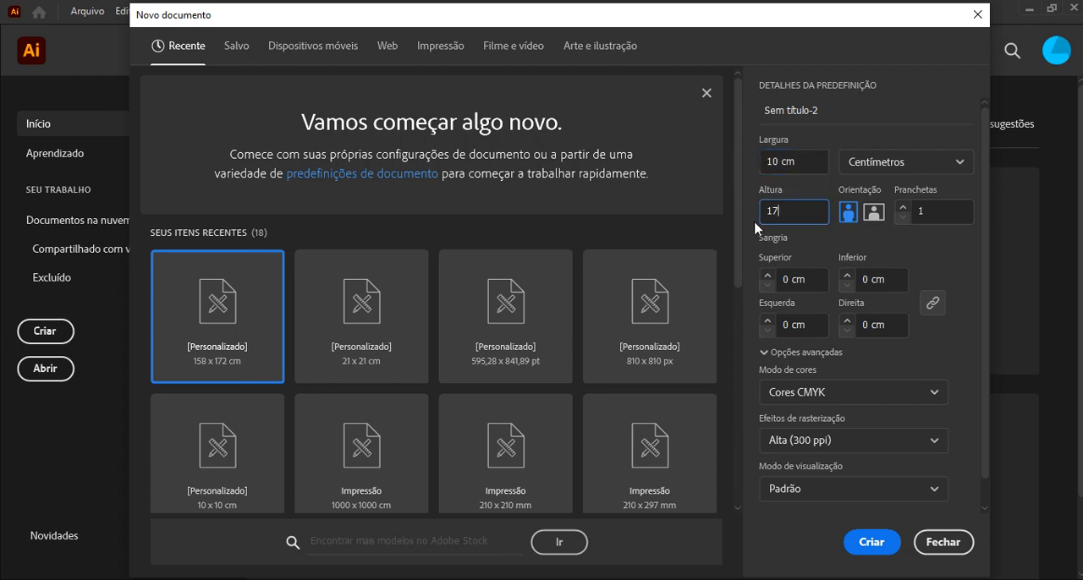
text(10)
click(880, 551)
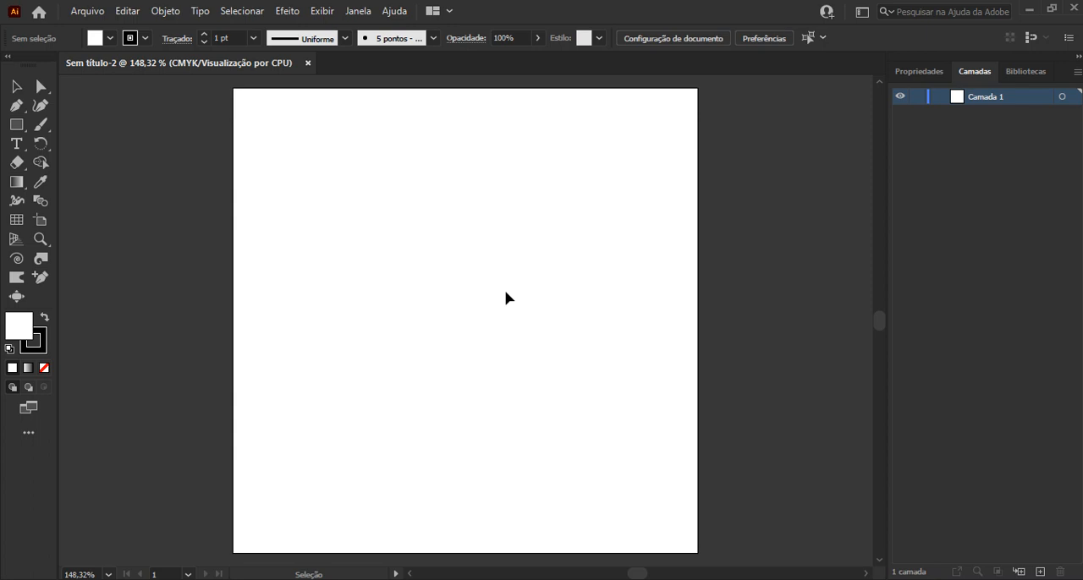
Draw a large circle with the Ellipse tool in the upper-left part of the artboard
drag(16, 132, 100, 146)
scroll(390, 174, up, 2)
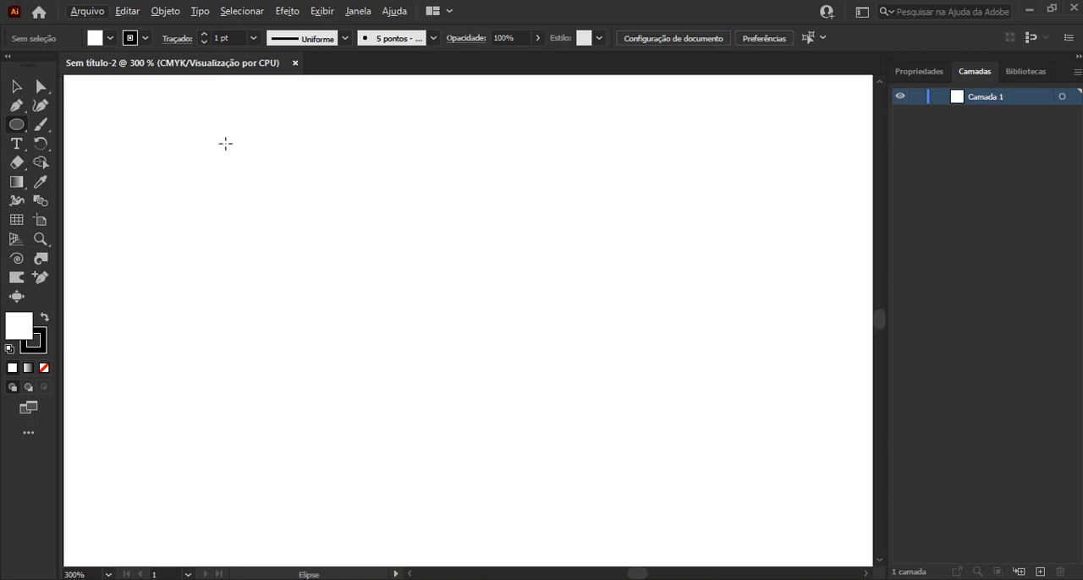
drag(225, 143, 542, 456)
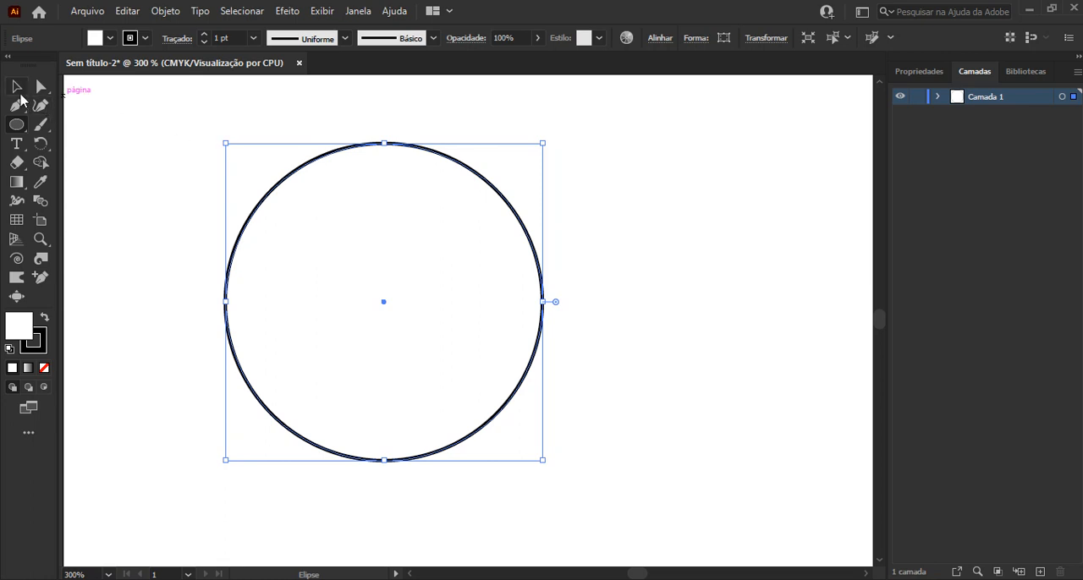
Open a wedge-shaped mouth on the circle's right side, from the horizontal radius up to about 30°
click(38, 88)
click(16, 86)
click(542, 292)
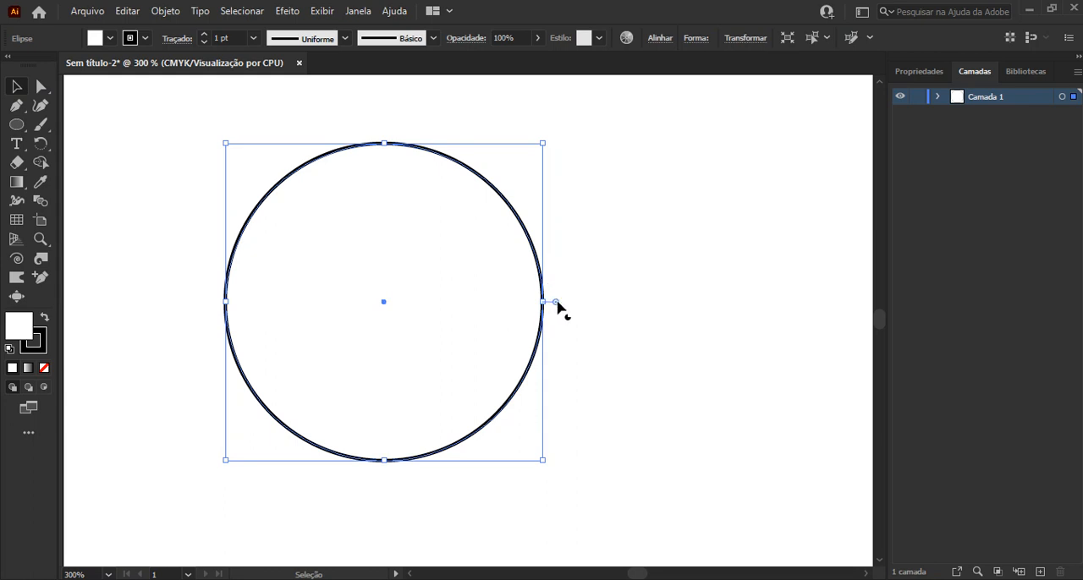
drag(557, 304, 535, 216)
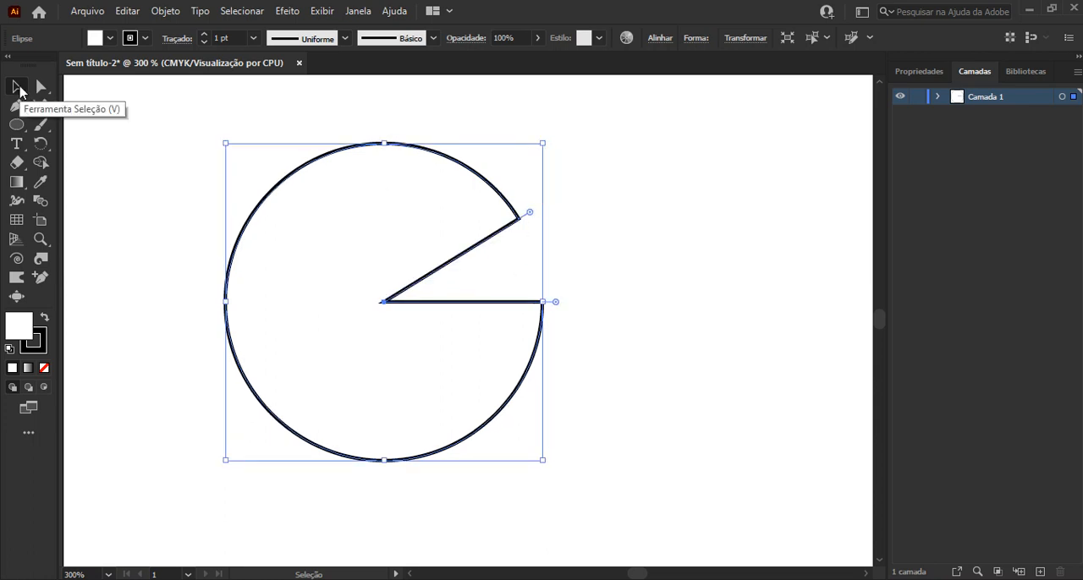
Draw a small circle for the eye in the upper part of the body and move it slightly right, above the mouth
click(16, 124)
drag(341, 184, 384, 226)
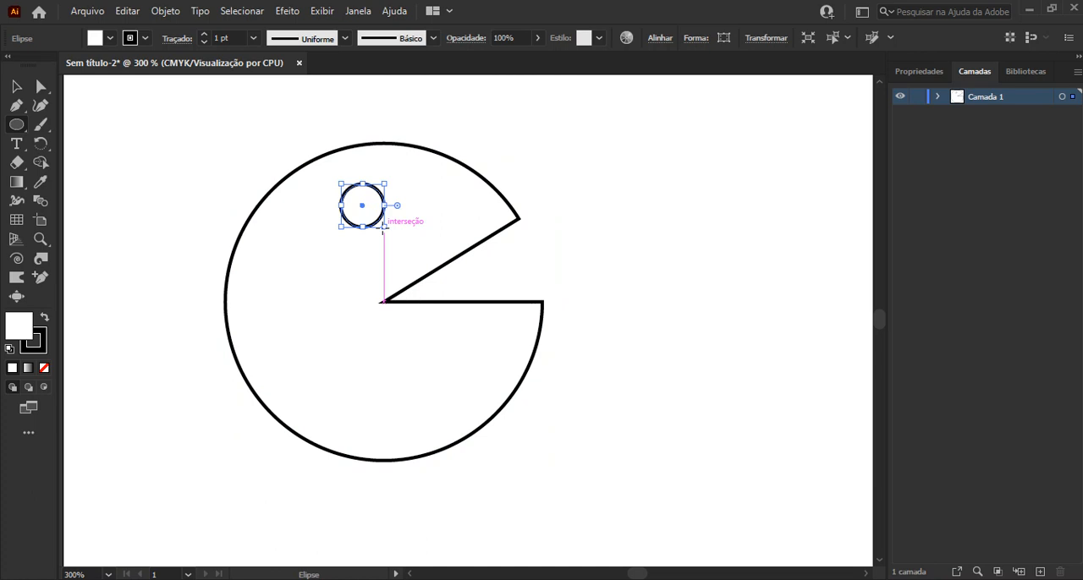
click(18, 88)
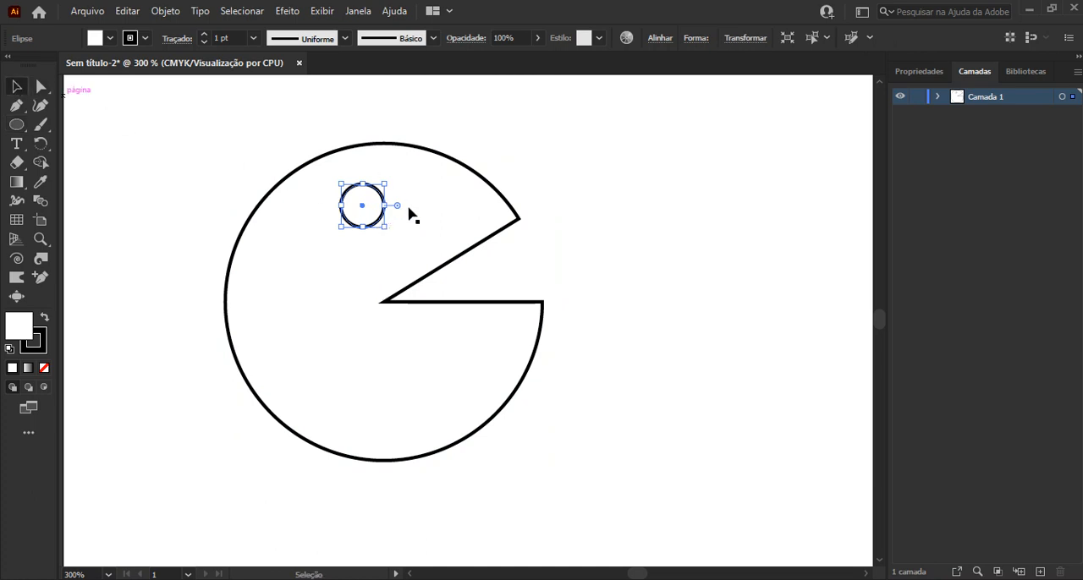
drag(362, 209, 392, 204)
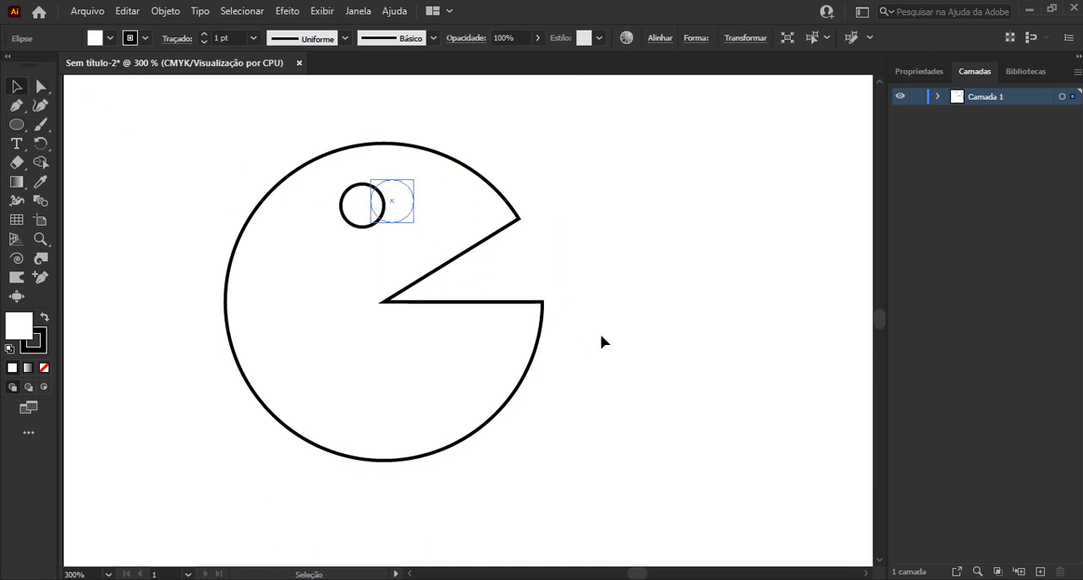
Show the color controls and dock them beside the Layers and Libraries panels
click(359, 11)
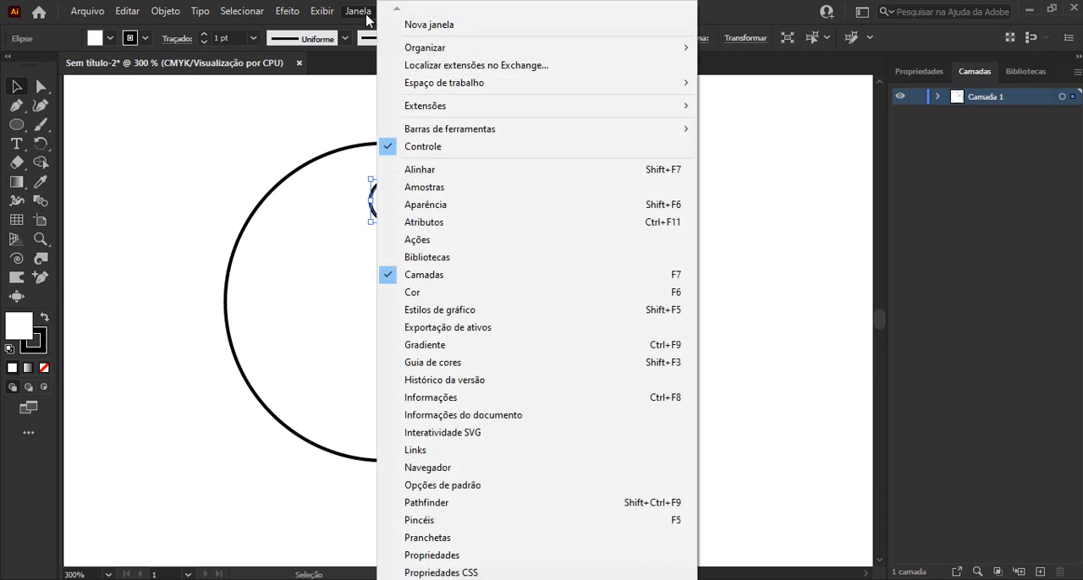
click(428, 295)
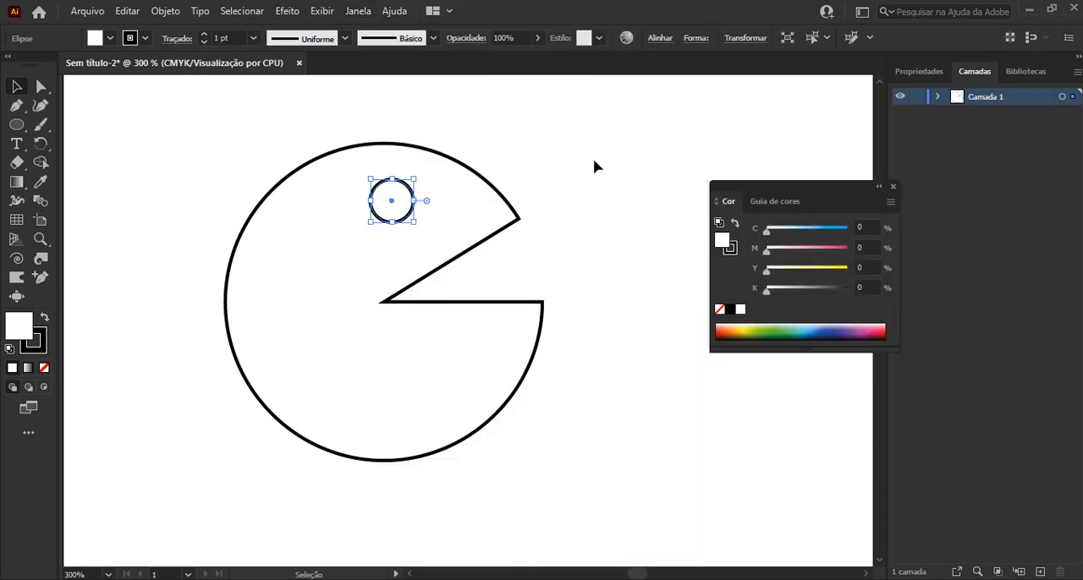
drag(728, 202, 874, 74)
click(892, 186)
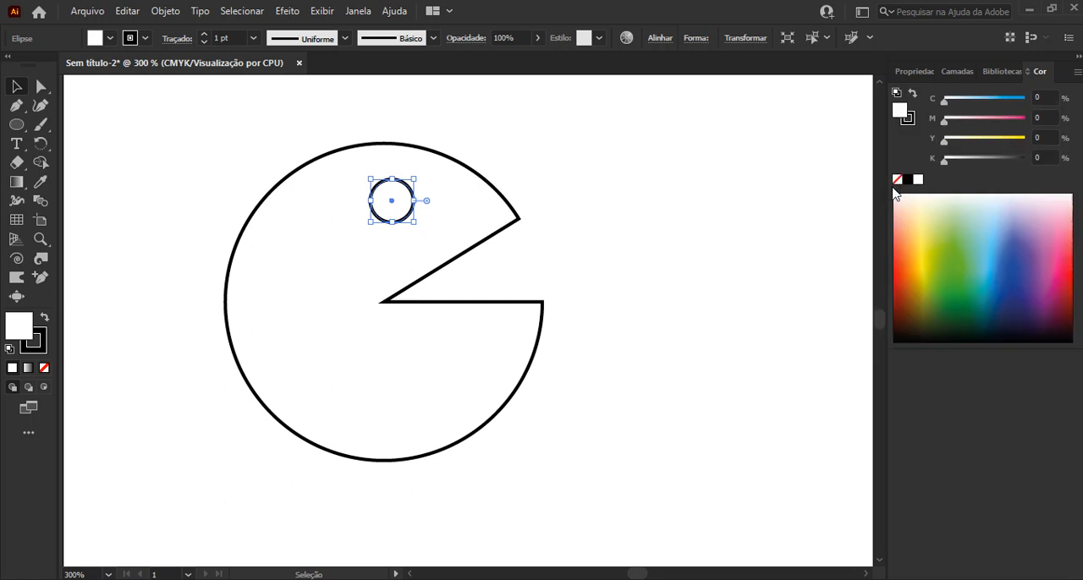
Fill the large body shape with pale yellow (C 2.75, M 0, Y 40, K 0) and remove its stroke
click(432, 334)
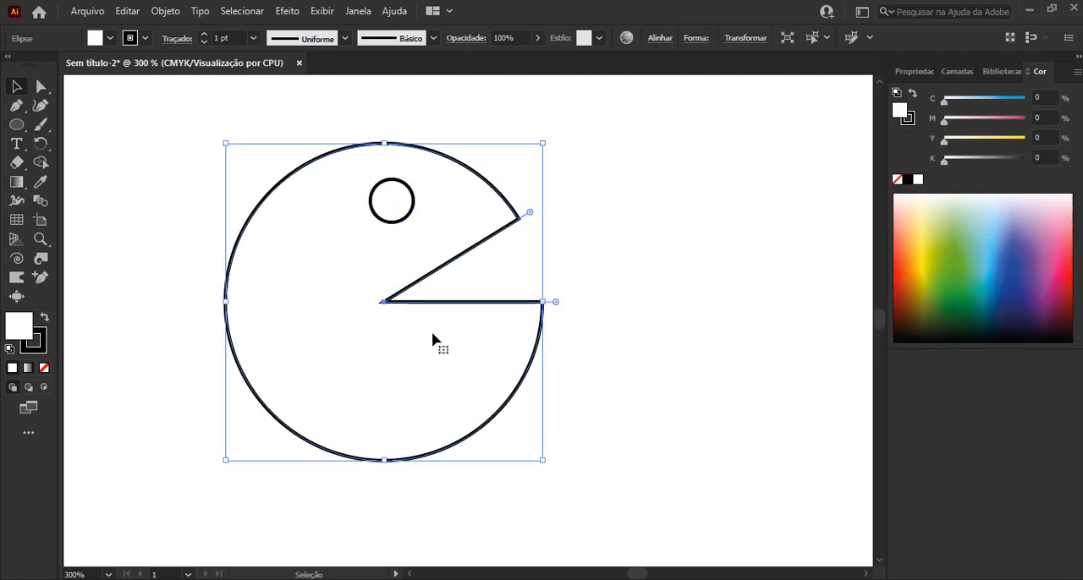
click(922, 211)
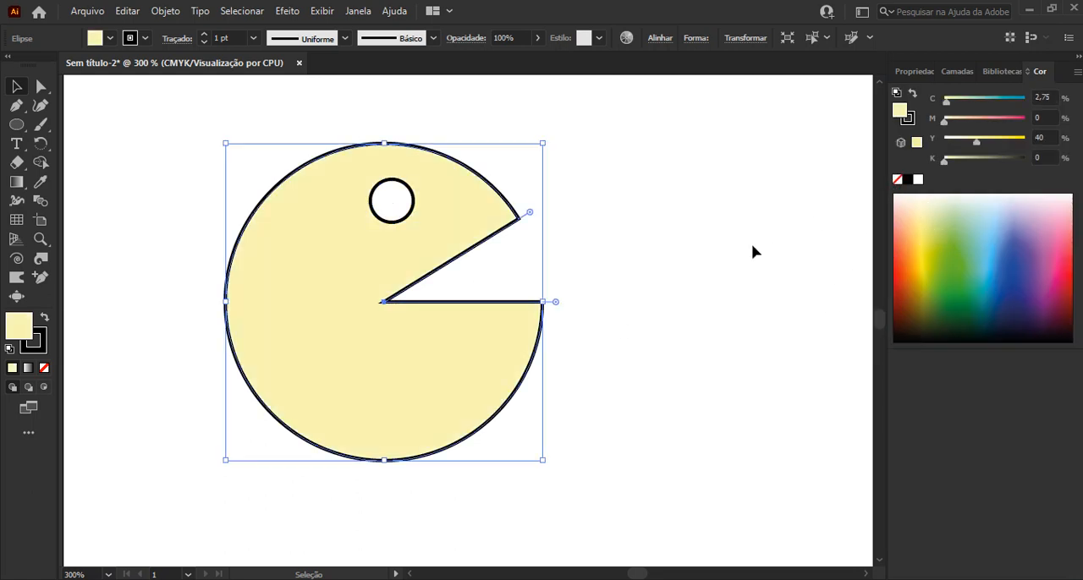
click(41, 349)
click(44, 370)
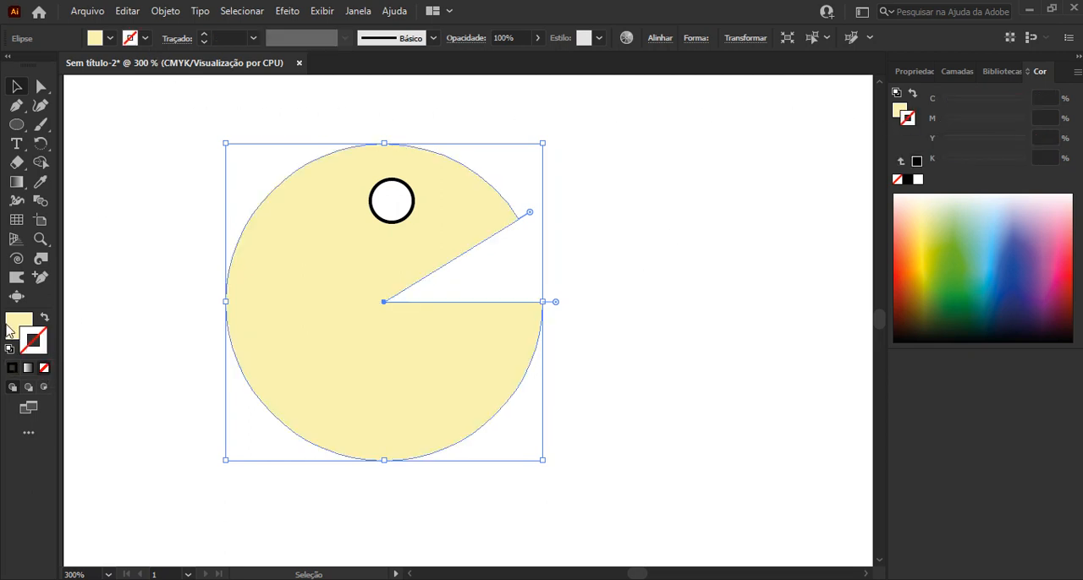
click(10, 326)
Change the large body shape's fill to a light green
click(409, 211)
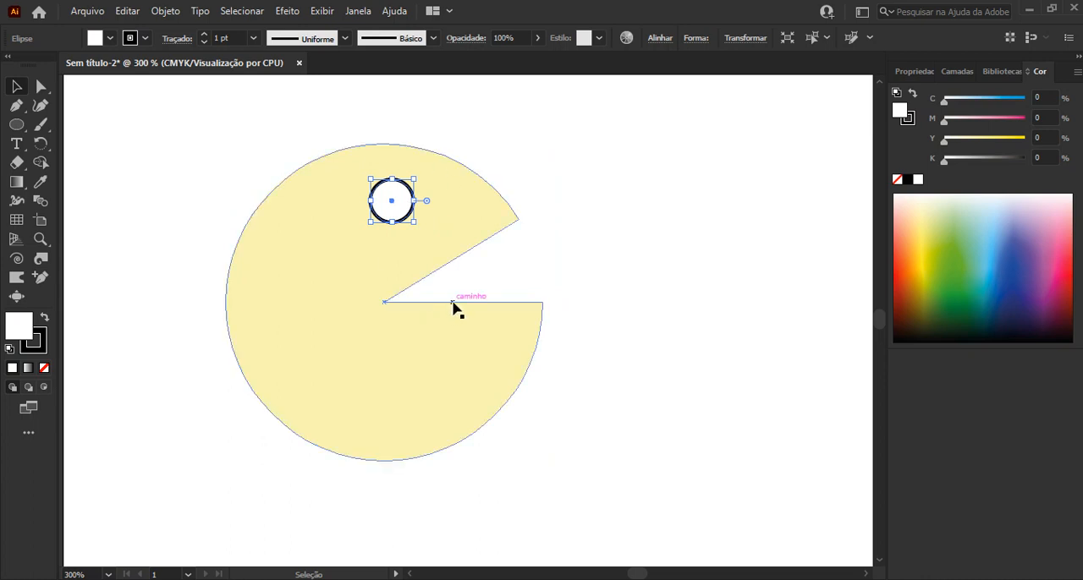
click(458, 252)
click(934, 204)
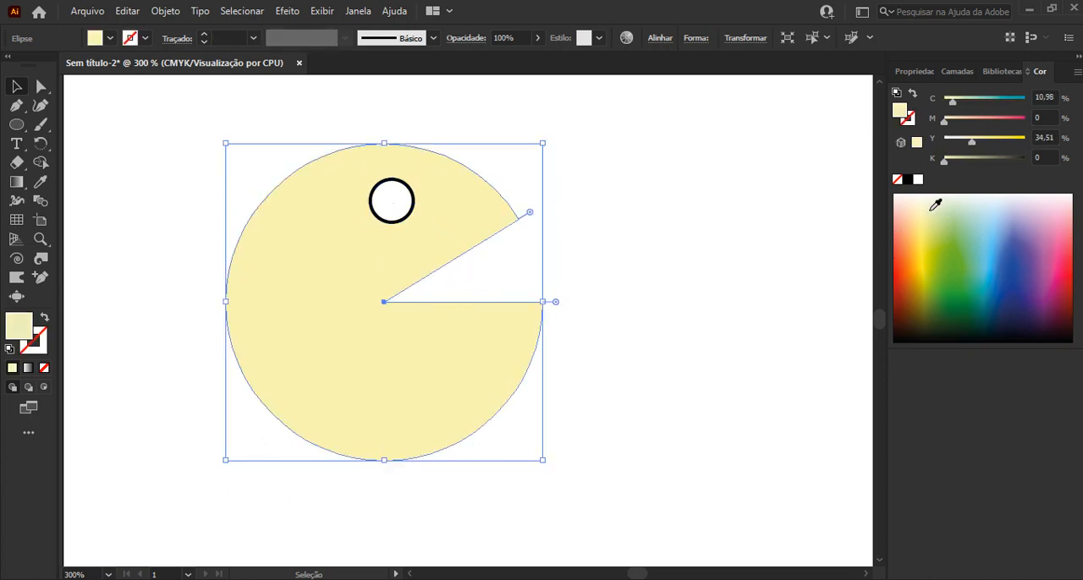
click(947, 209)
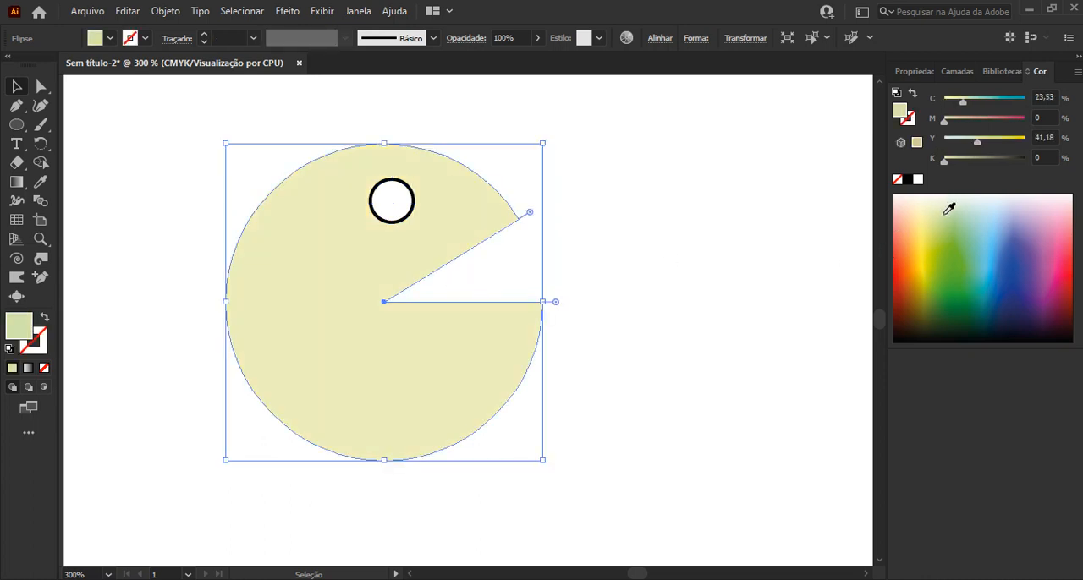
Remove the eye circle's stroke and fill it dark green (C 85.1, M 16.86, Y 100, K 5.88)
click(396, 210)
click(41, 350)
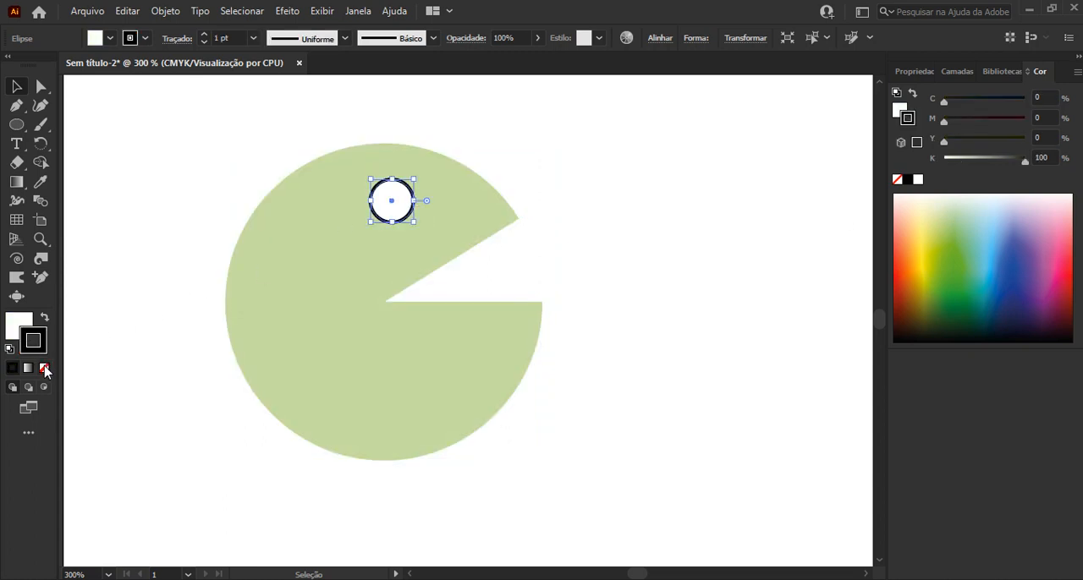
click(44, 367)
click(23, 329)
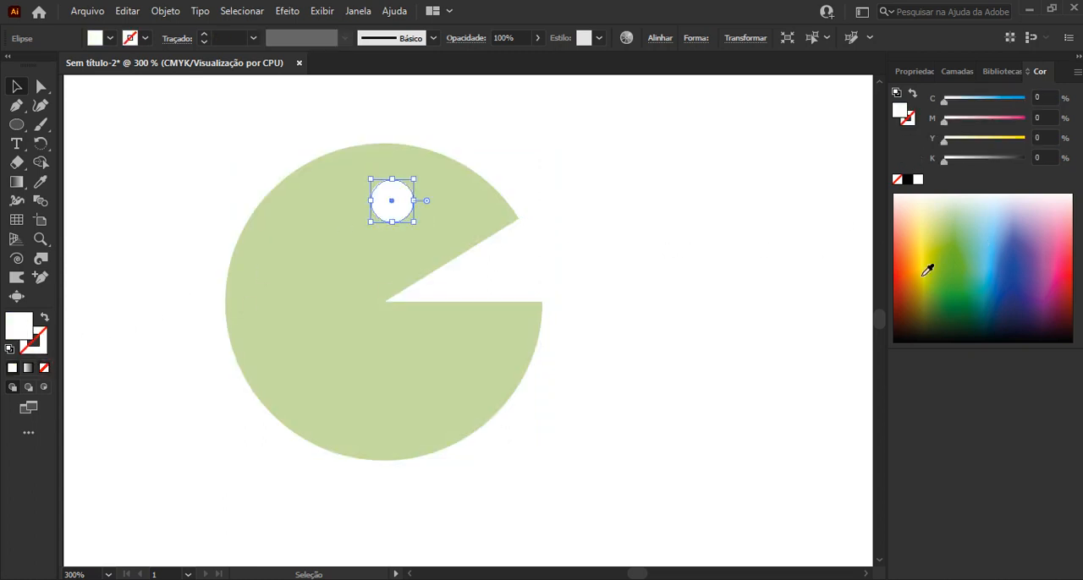
click(958, 294)
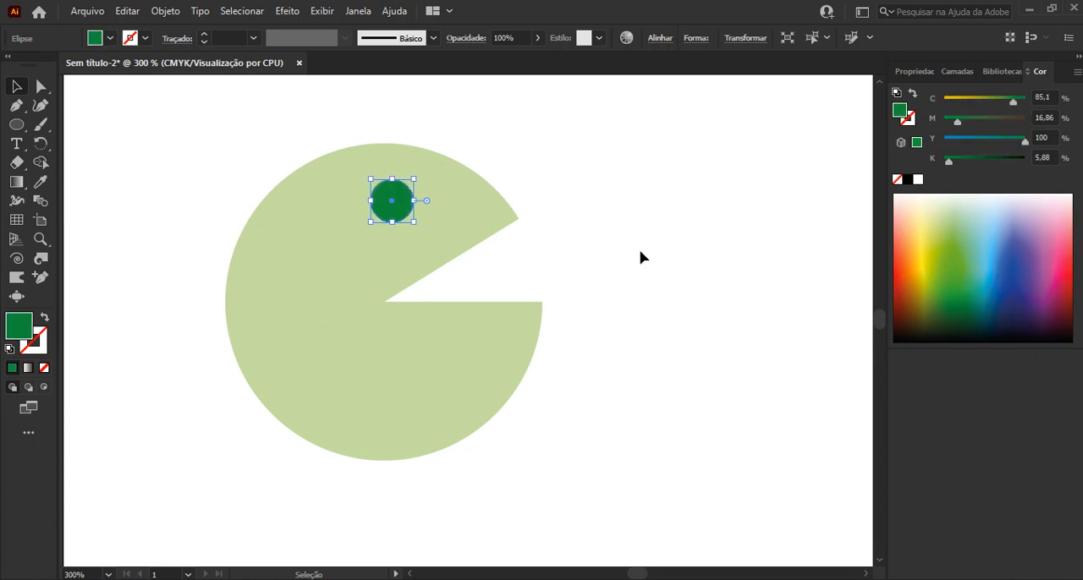
Add a small white highlight circle inside the upper-right part of the green eye
scroll(399, 201, up, 4)
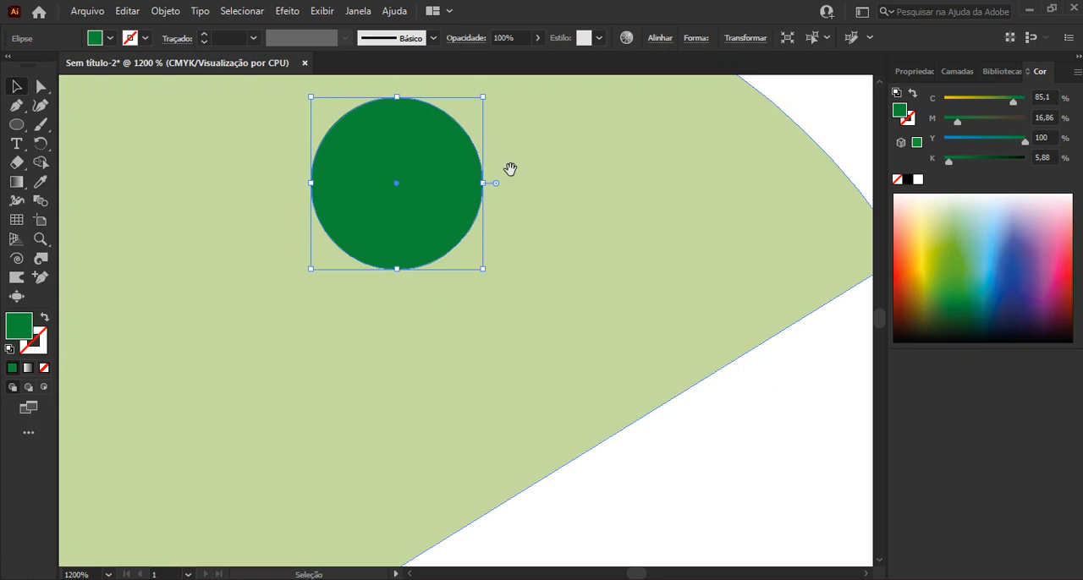
drag(510, 177, 406, 230)
drag(342, 185, 412, 273)
click(917, 180)
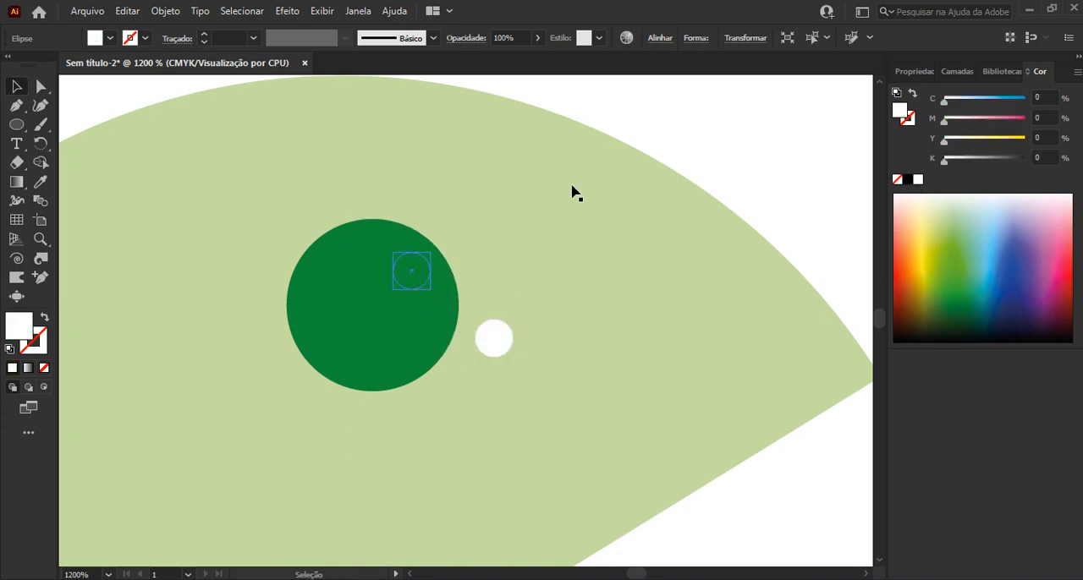
click(675, 133)
Draw a small three-sided polygon in the mouth opening and fill it near-black (C 85.88, M 71.37, Y 65.88, K 92.55)
scroll(675, 133, down, 5)
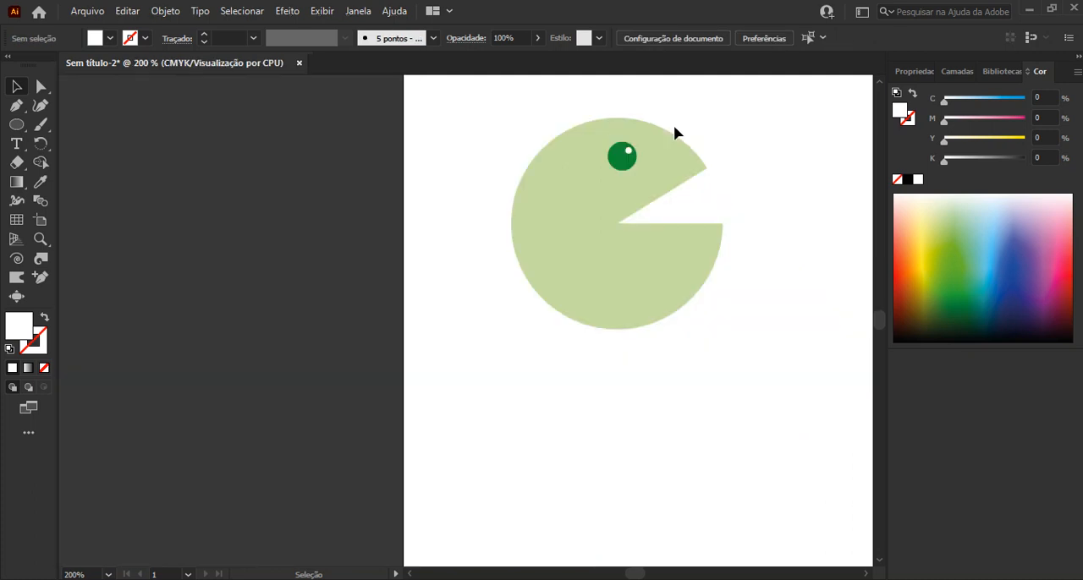
key(space)
drag(674, 133, 473, 230)
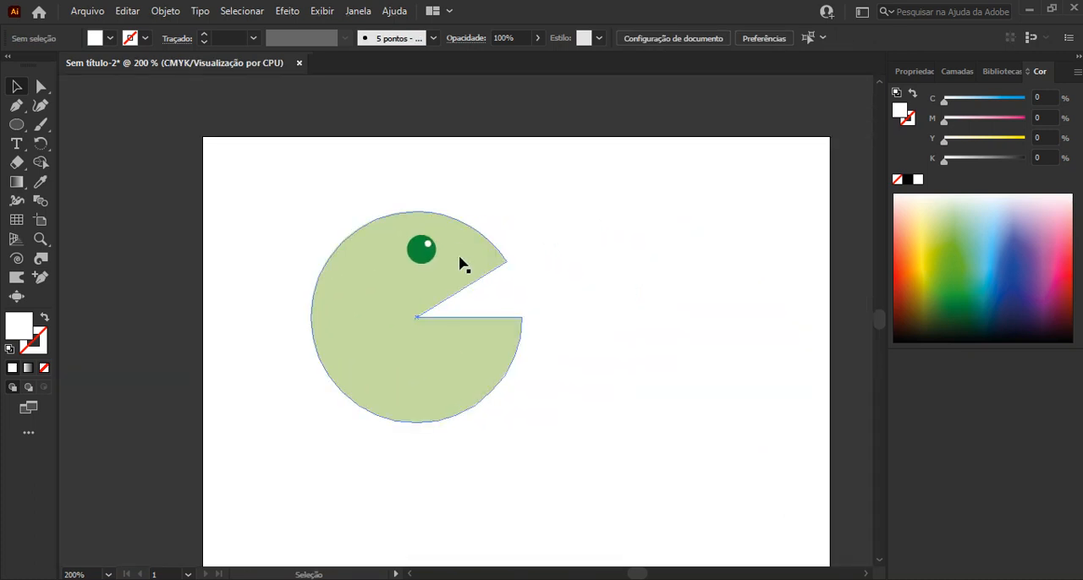
scroll(483, 256, up, 3)
scroll(499, 374, up, 3)
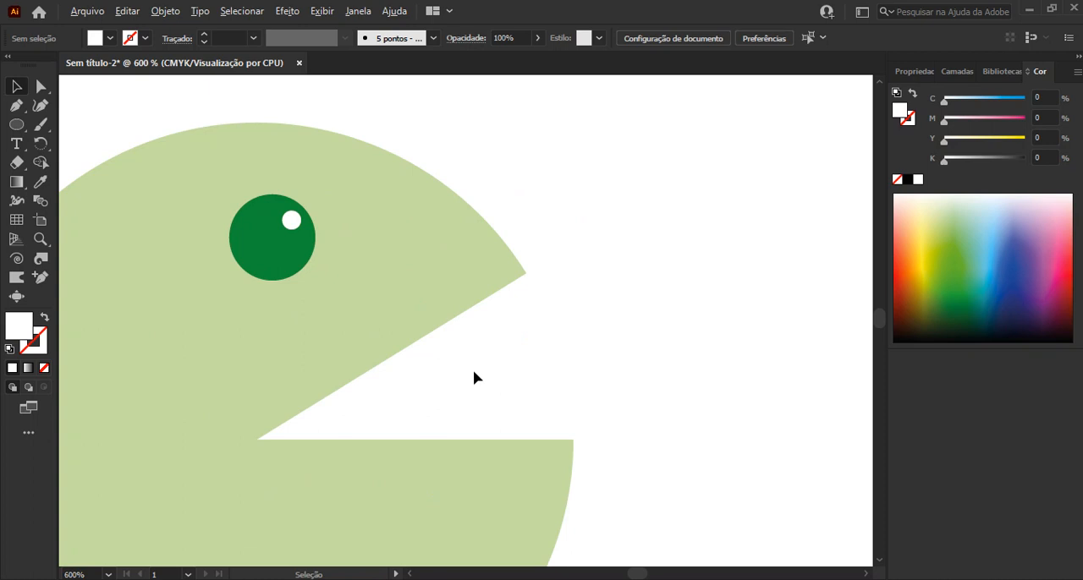
key(space)
drag(399, 358, 401, 310)
drag(21, 129, 85, 163)
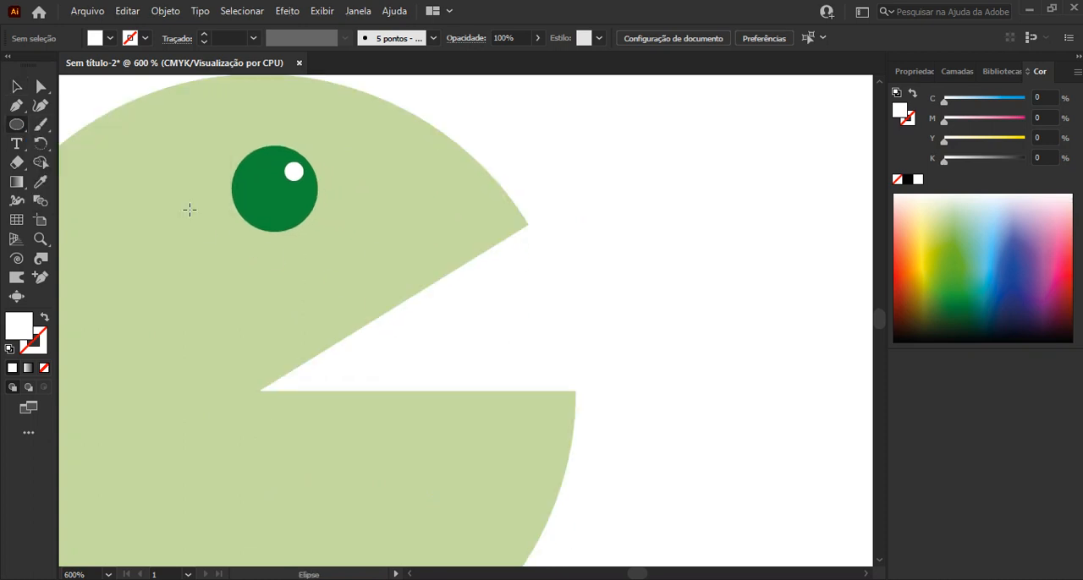
drag(530, 293, 565, 329)
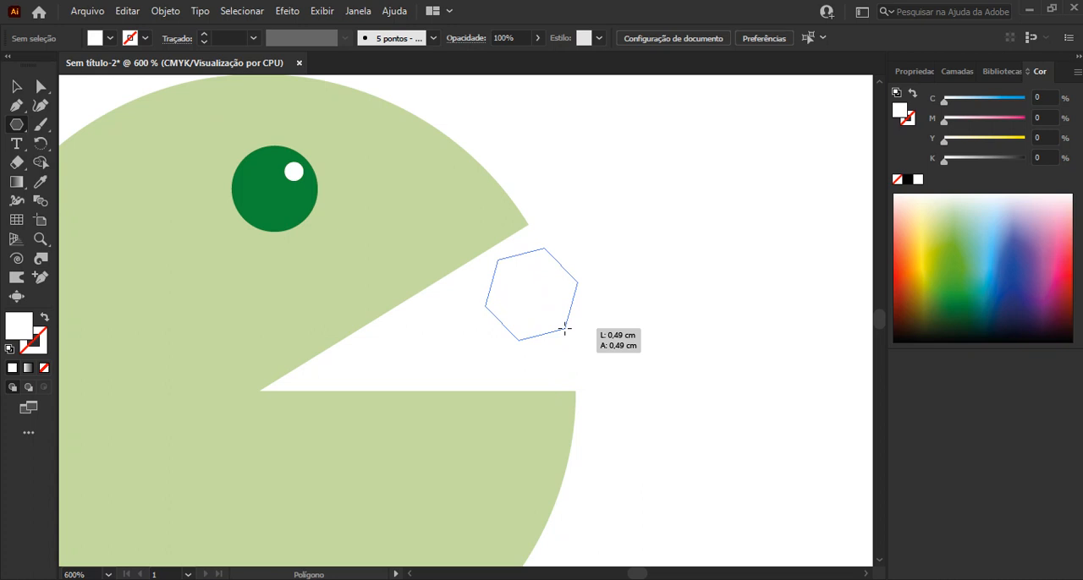
mouse_move(565, 328)
mouse_down()
mouse_move(550, 346)
mouse_move(529, 344)
mouse_move(554, 355)
mouse_move(570, 336)
mouse_move(563, 311)
mouse_move(558, 318)
mouse_up()
key(Down)
key(Down)
key(Down)
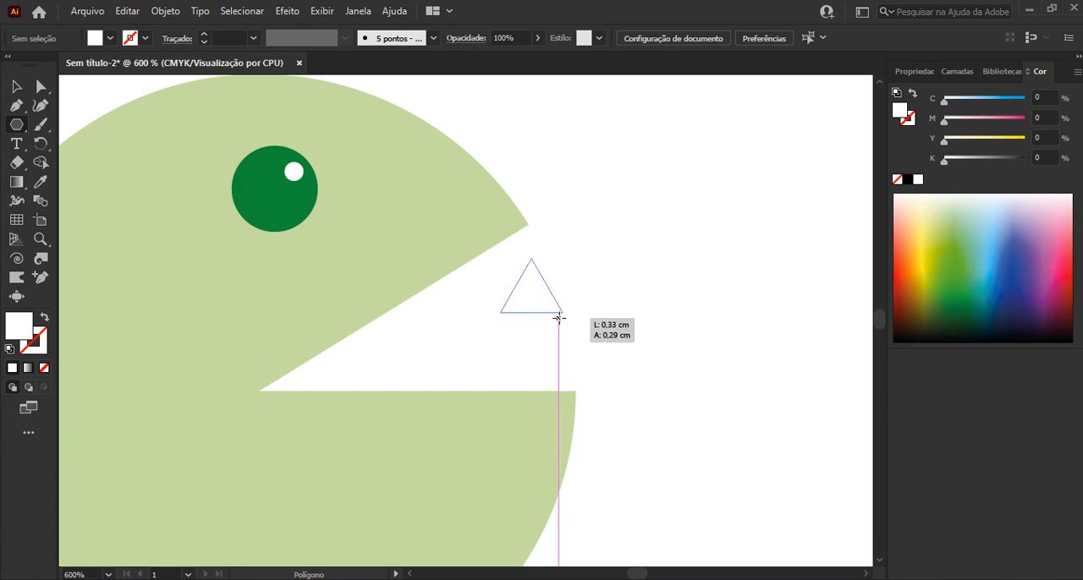
mouse_move(559, 318)
mouse_down()
mouse_move(568, 322)
mouse_move(555, 325)
mouse_up()
key(v)
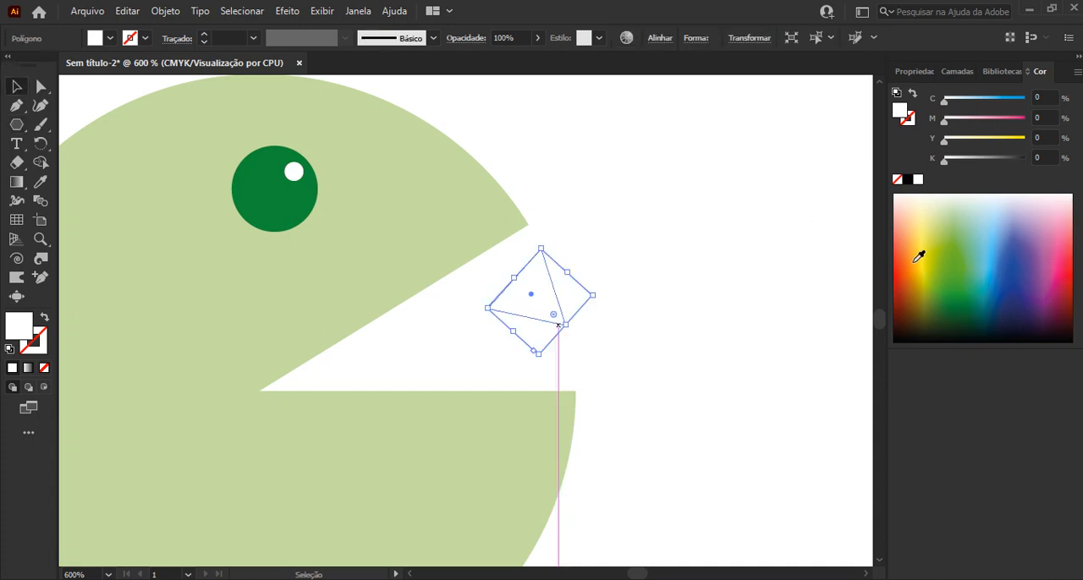
click(950, 338)
Scale the black triangle down and move it just below the tip of the upper jaw
scroll(515, 302, down, 1)
drag(515, 306, 665, 276)
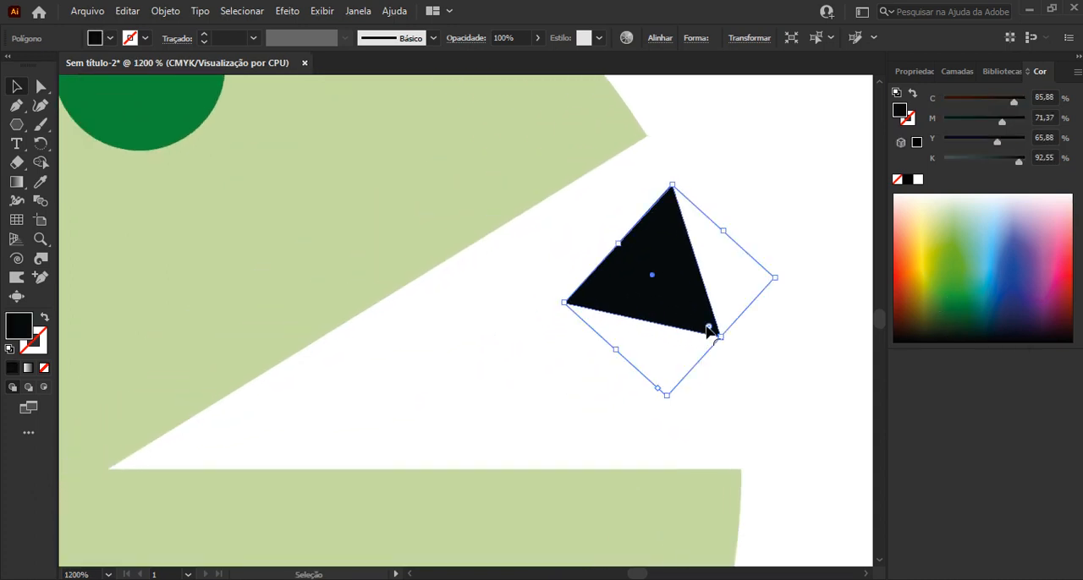
drag(668, 397, 668, 338)
drag(662, 253, 608, 229)
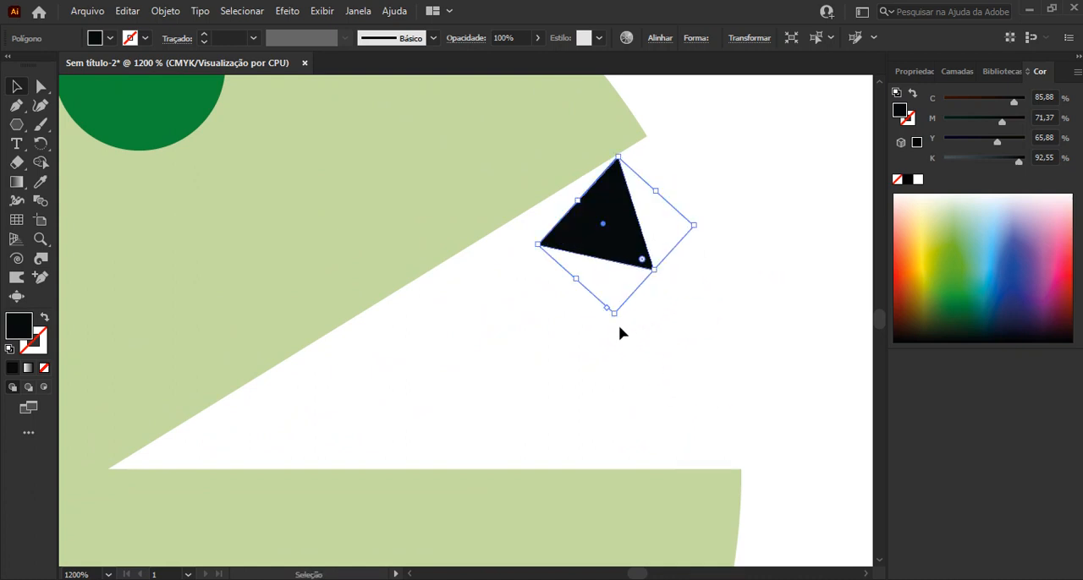
Rotate the black triangle to match the slanted upper mouth edge and place it flush against that edge as a tooth
drag(615, 322, 682, 223)
drag(610, 236, 604, 209)
scroll(592, 199, up, 4)
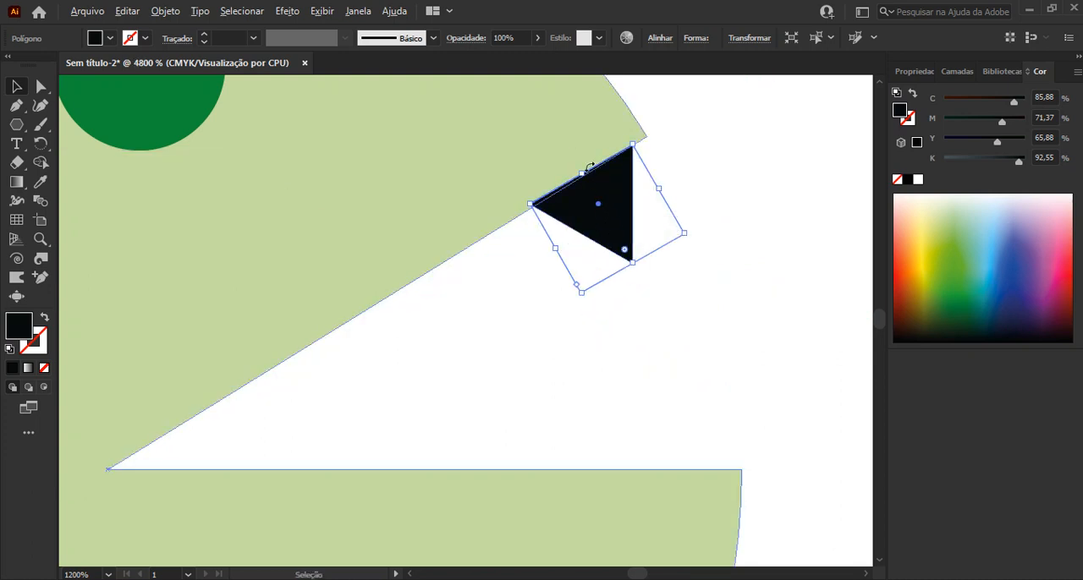
drag(369, 245, 424, 273)
drag(497, 288, 487, 281)
key(ctrl+minus)
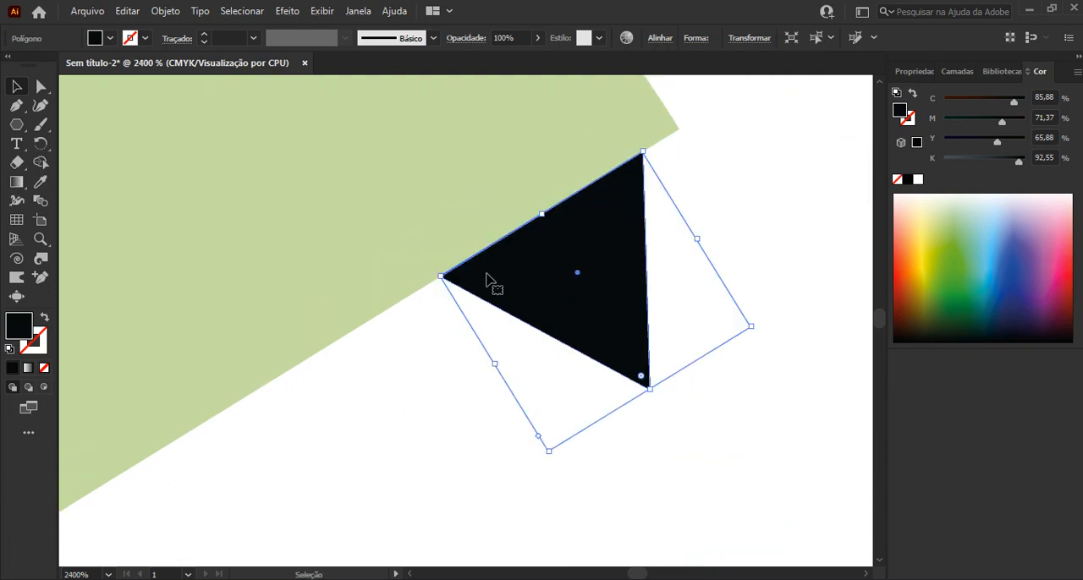
Move the black tooth to the tip of the upper jaw and duplicate it along the slanted edge to make five teeth
key(ctrl+minus)
drag(414, 375, 491, 313)
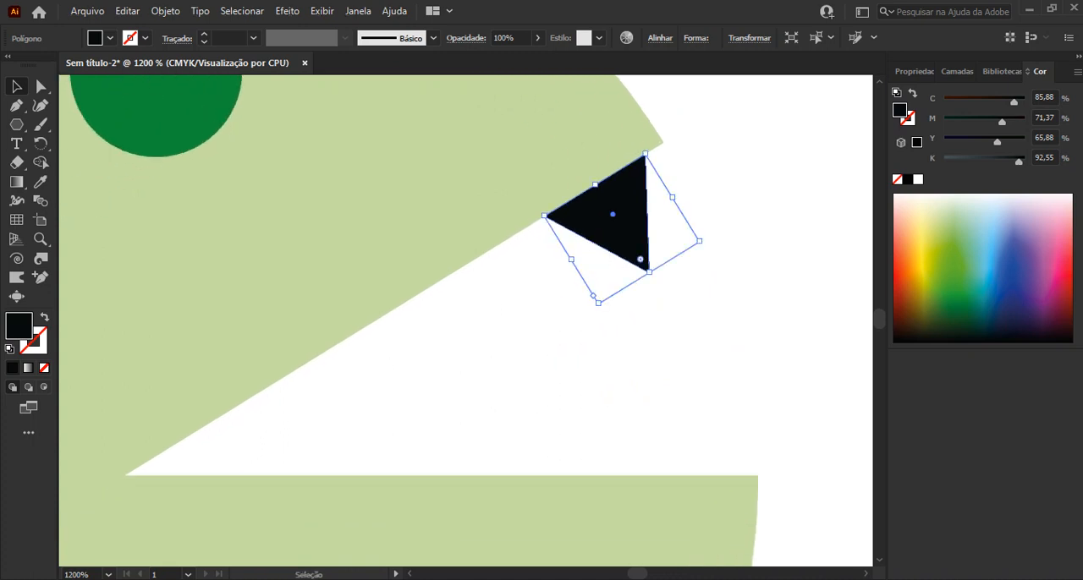
drag(578, 208, 602, 190)
drag(606, 196, 258, 433)
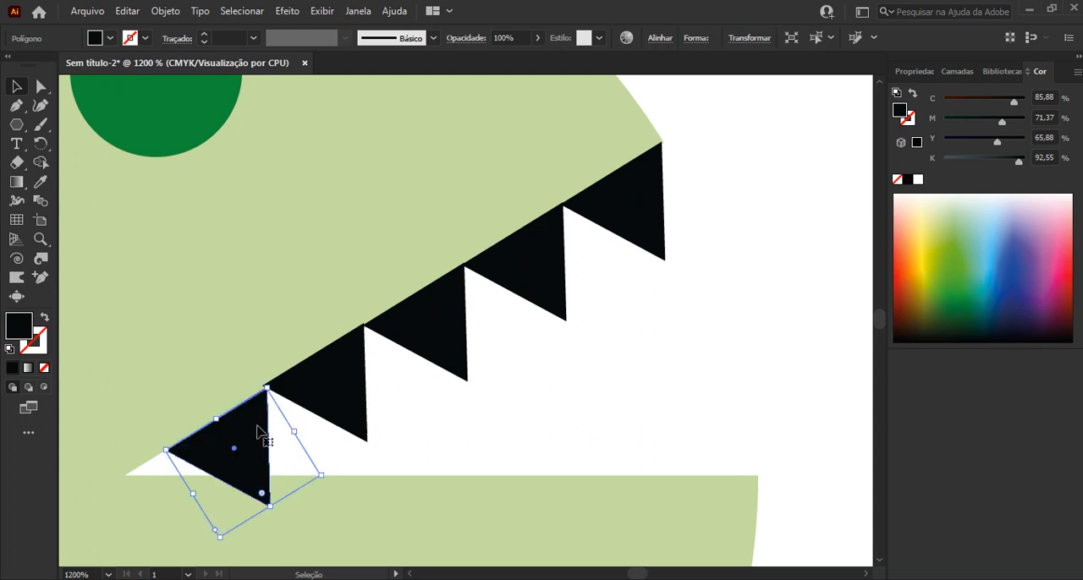
click(309, 384)
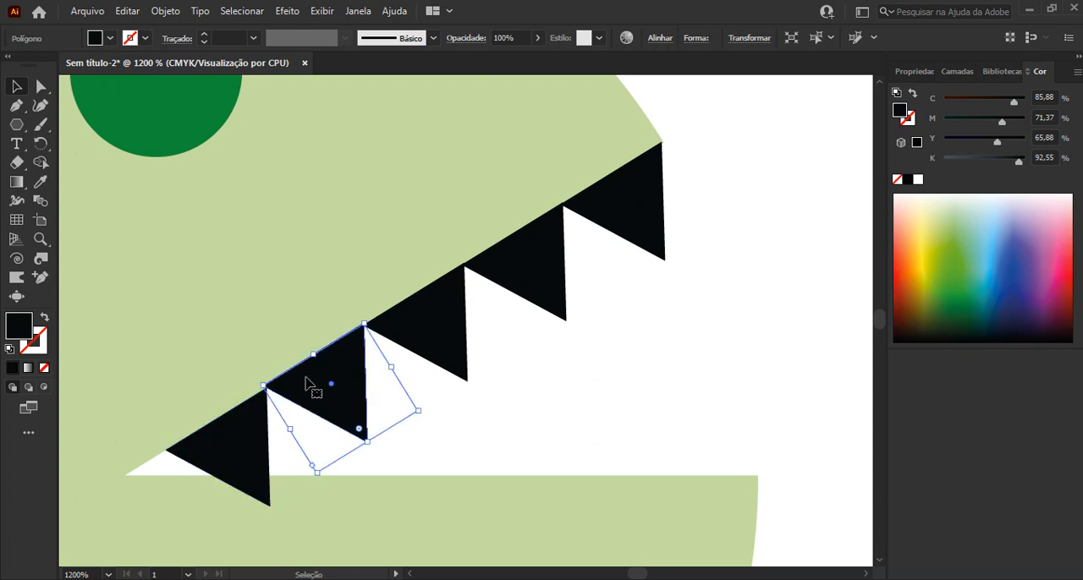
click(432, 411)
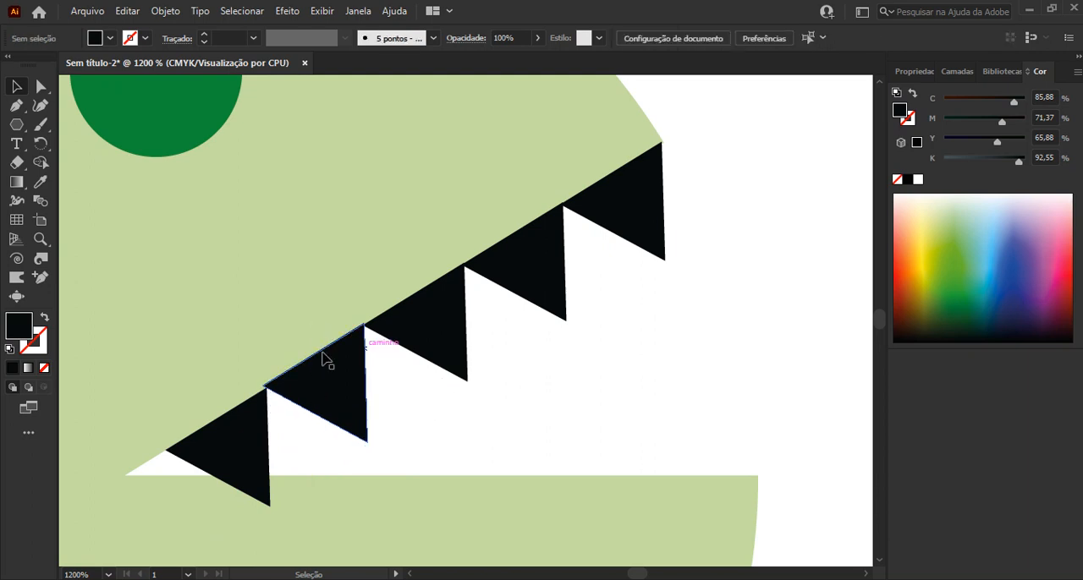
Fine-tune the positions of the individual teeth so their upper sides line up along the slanted mouth edge
scroll(324, 360, up, 3)
click(324, 401)
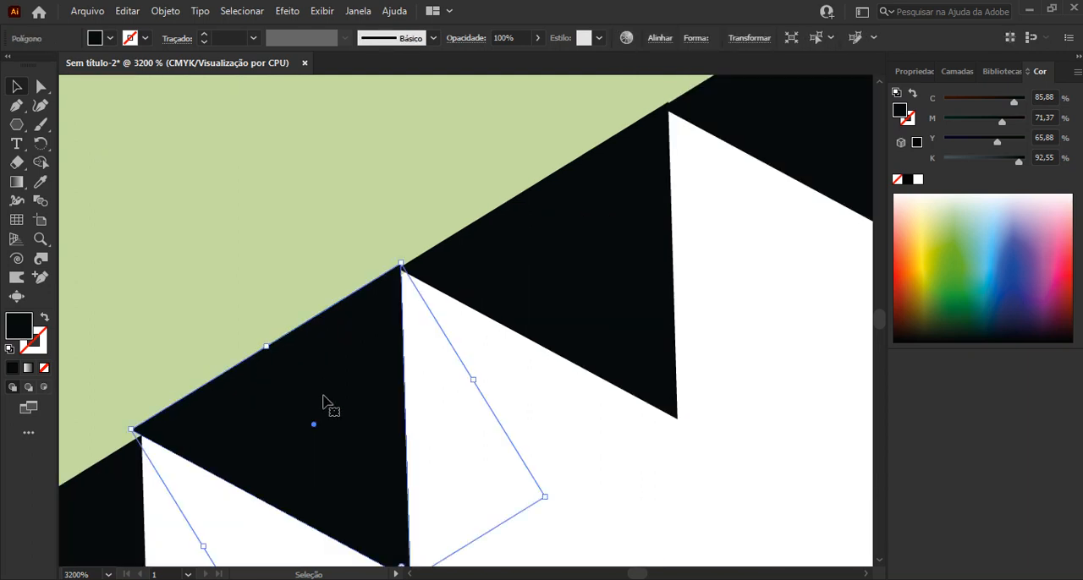
key(Down)
drag(326, 391, 329, 367)
key(space)
drag(581, 266, 495, 357)
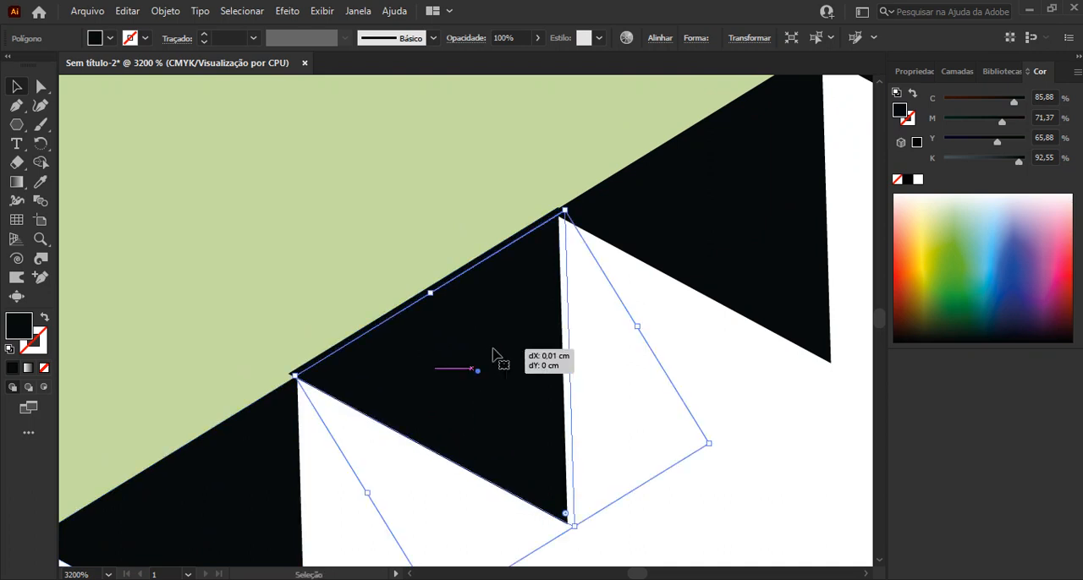
click(659, 287)
key(space)
drag(732, 213, 444, 406)
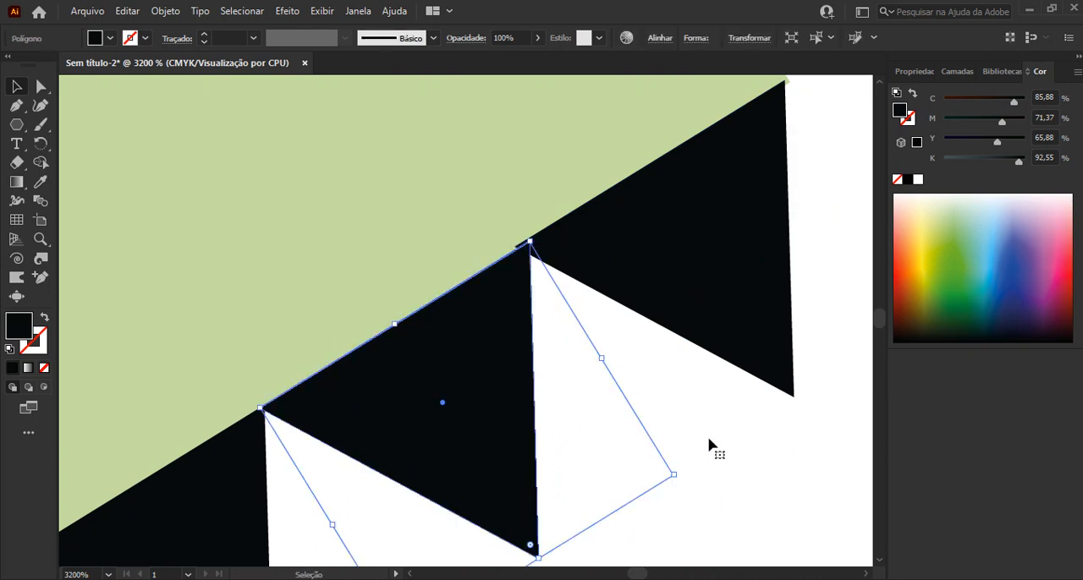
click(711, 360)
click(711, 282)
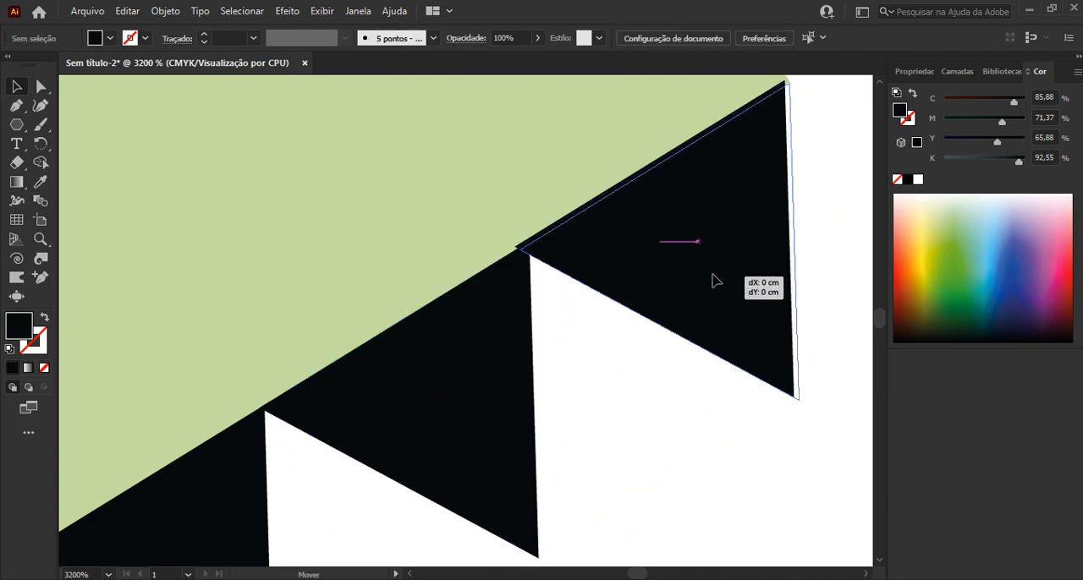
click(610, 496)
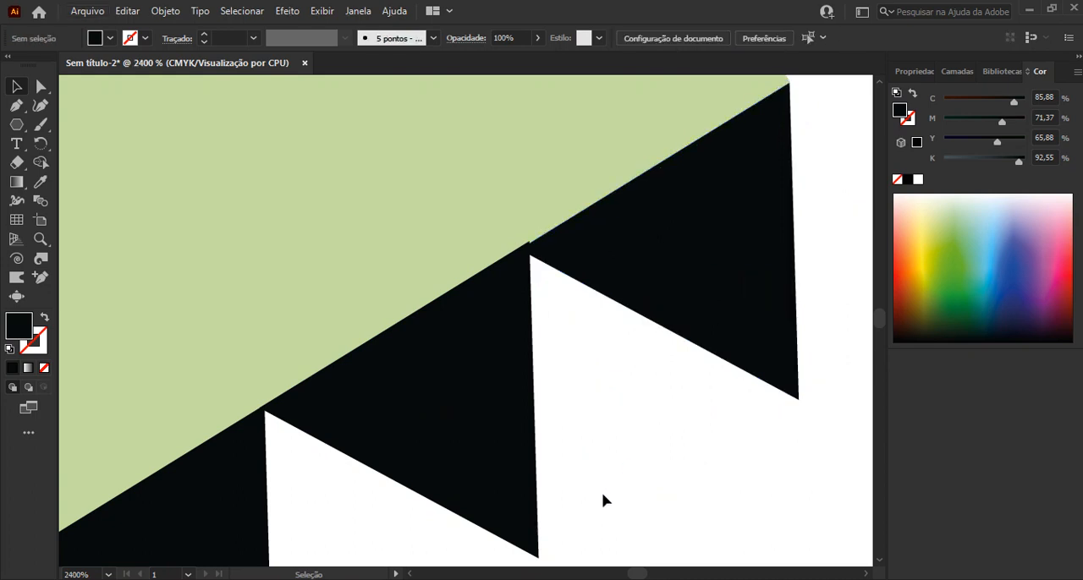
Select all five teeth and expand Camada 1 to list its objects
scroll(601, 492, down, 3)
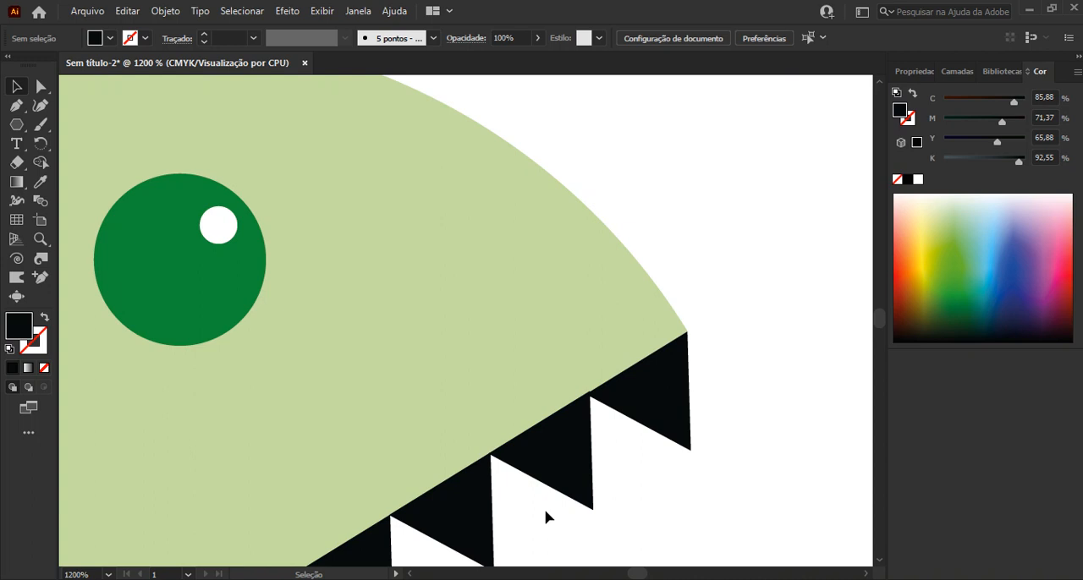
drag(546, 518, 558, 302)
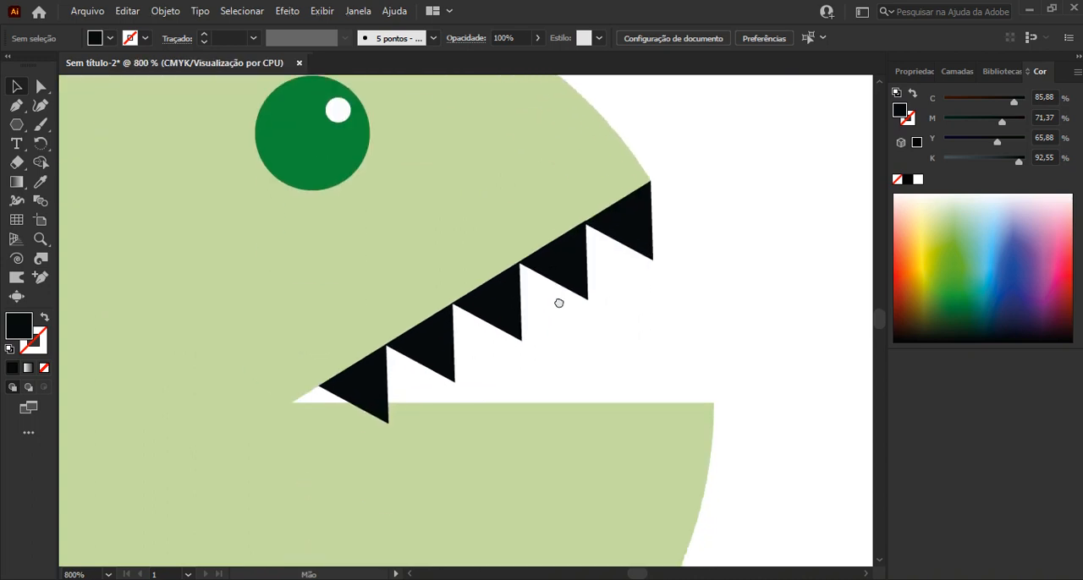
click(379, 387)
shift+click(446, 345)
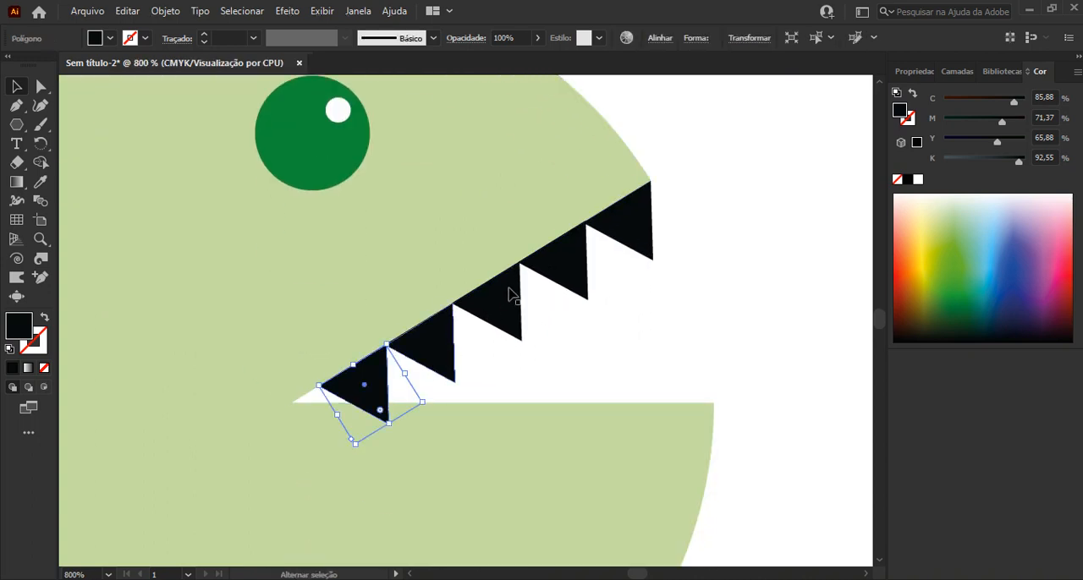
shift+click(507, 291)
shift+click(551, 275)
shift+click(623, 233)
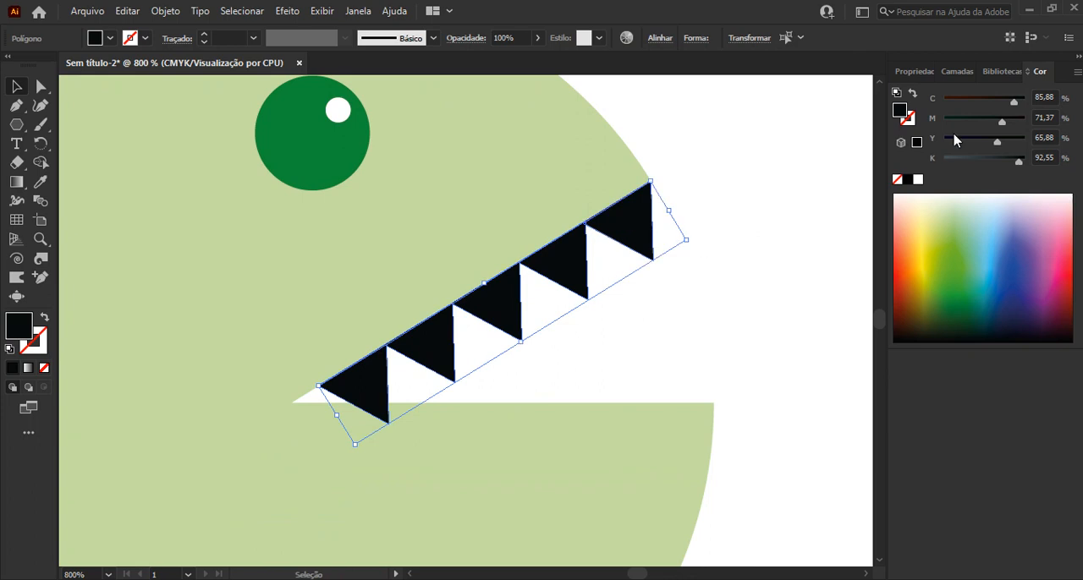
click(956, 71)
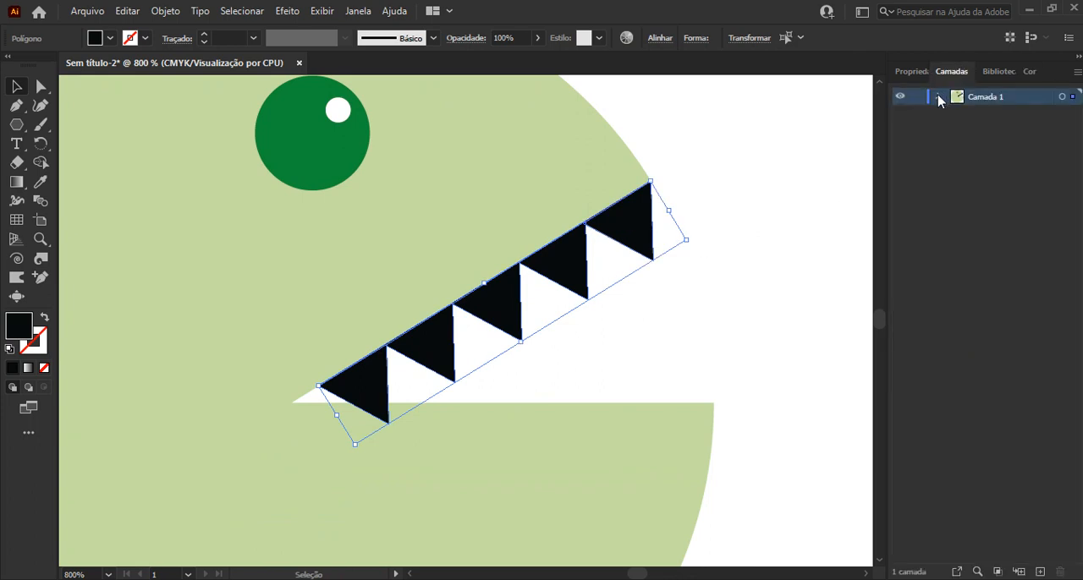
click(937, 99)
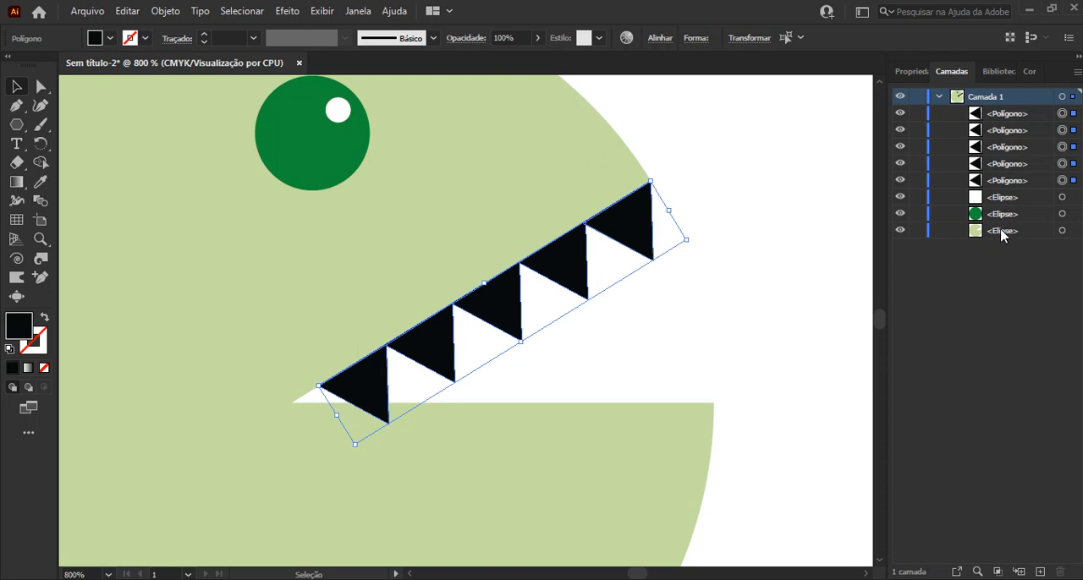
Move the white highlight ellipse to the top of the stacking order in Camada 1, above the teeth
click(1003, 233)
shift+click(1007, 215)
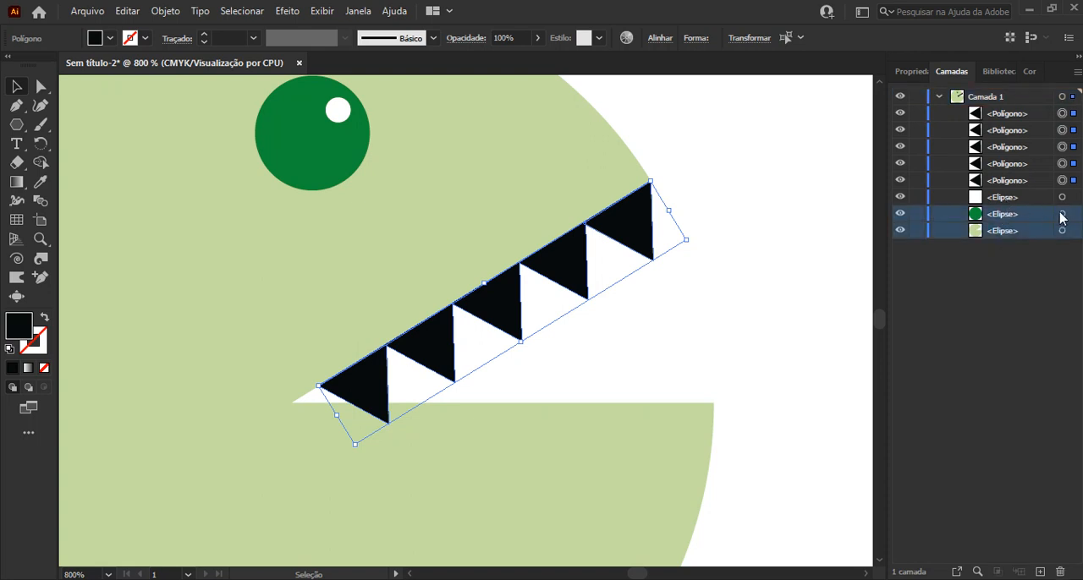
click(1073, 231)
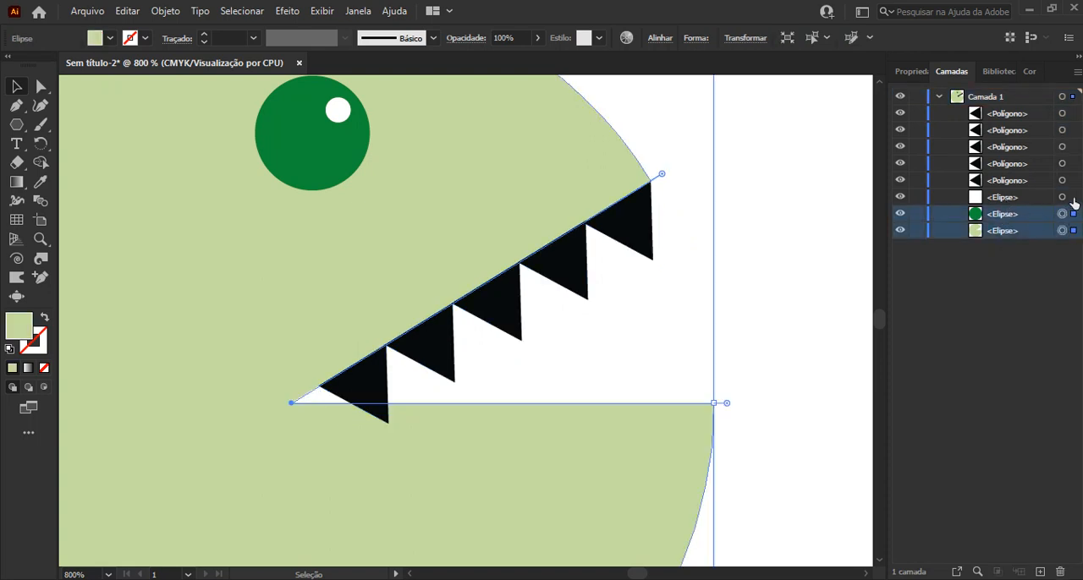
shift+click(1071, 200)
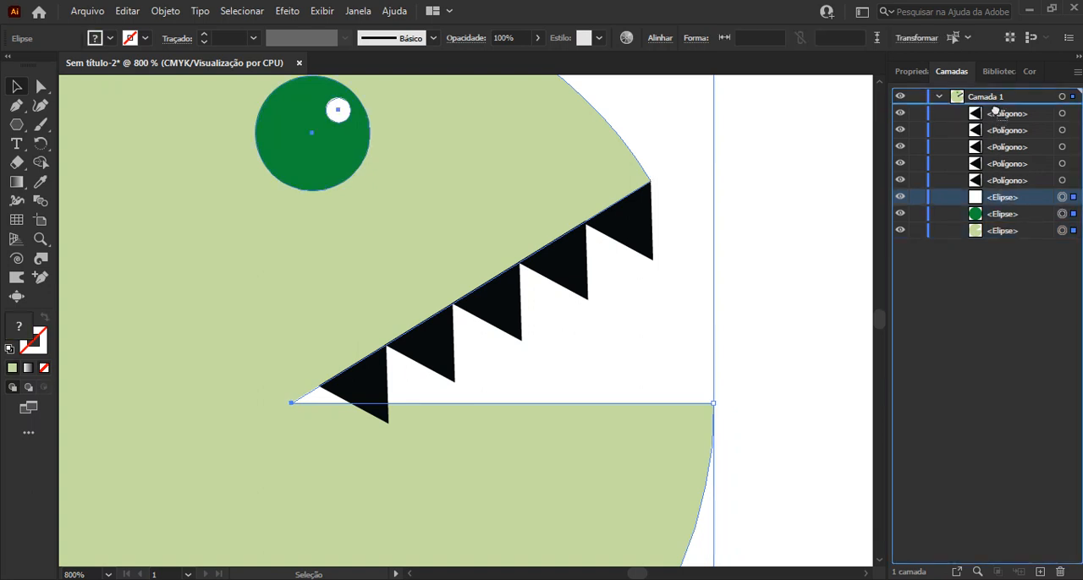
drag(998, 115, 998, 108)
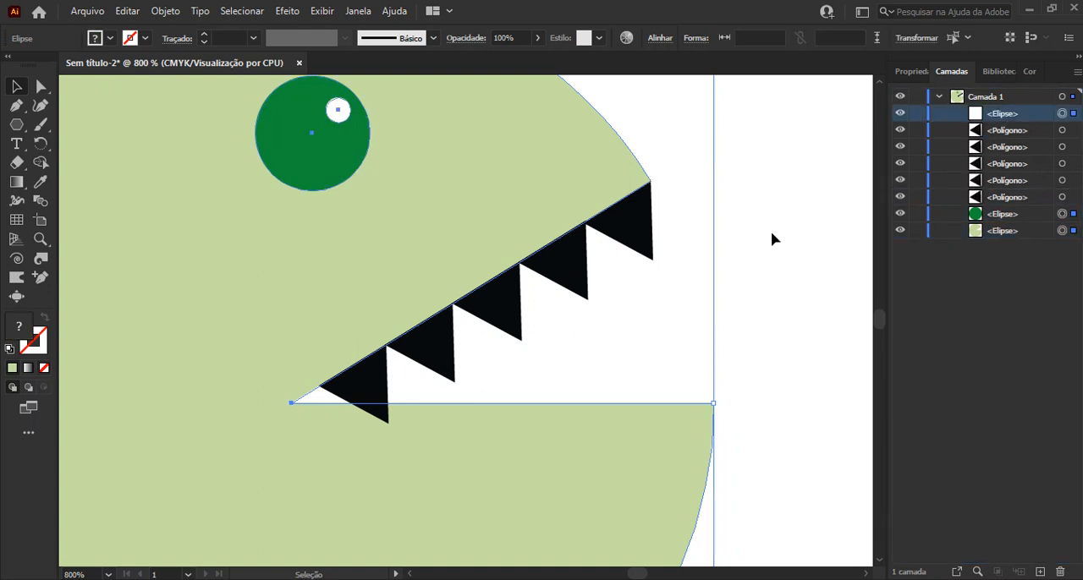
Move the dark green eye and the light green body above the tooth polygons, keeping them below the white highlight
click(1010, 218)
shift+click(1011, 234)
drag(1013, 215, 1002, 126)
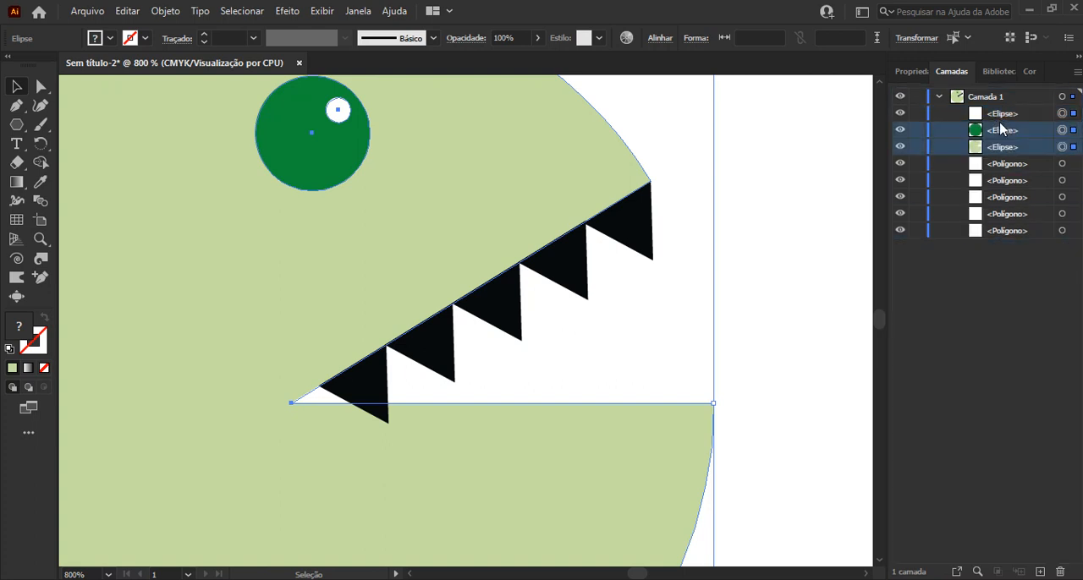
click(831, 211)
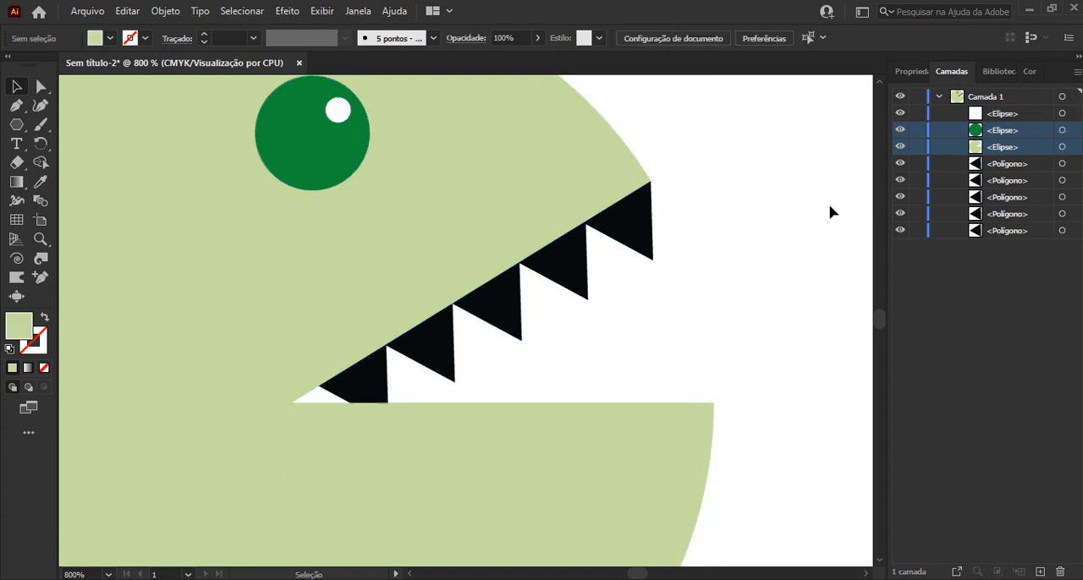
Group the body, eye, highlight and teeth into one object
scroll(831, 211, down, 1)
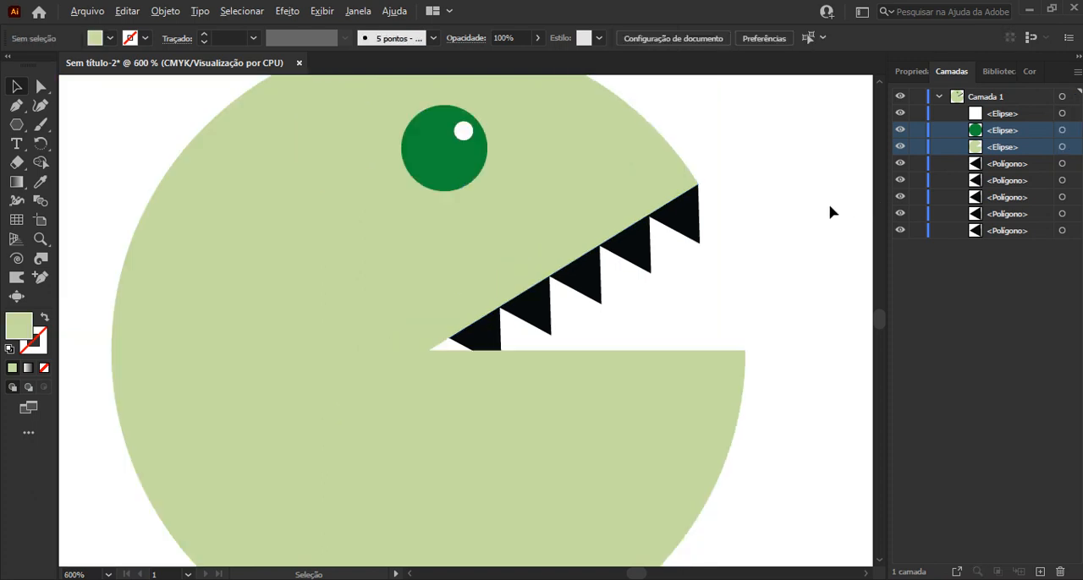
scroll(830, 211, down, 2)
scroll(831, 211, down, 1)
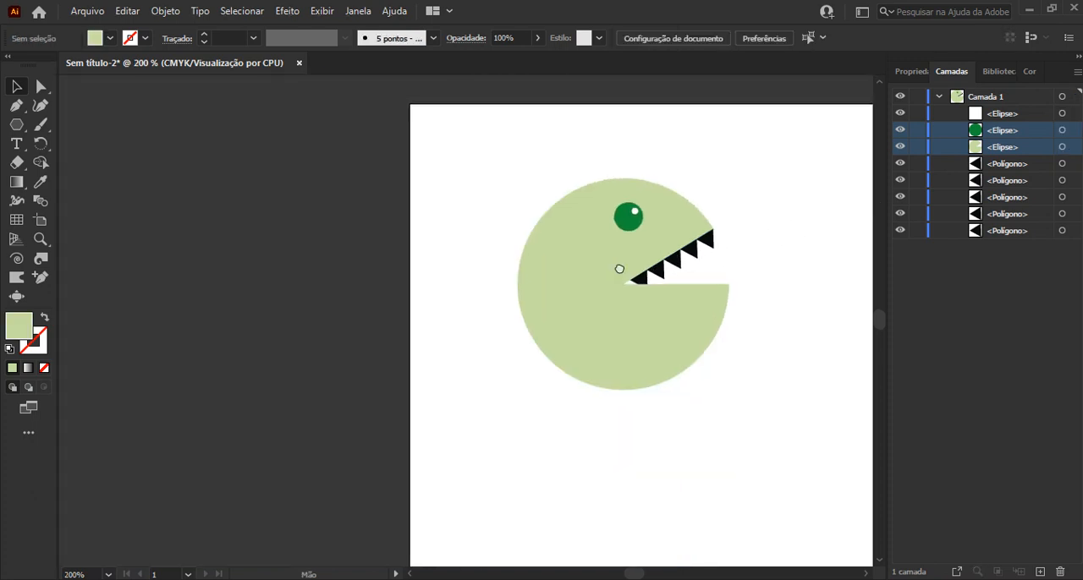
drag(423, 242, 618, 452)
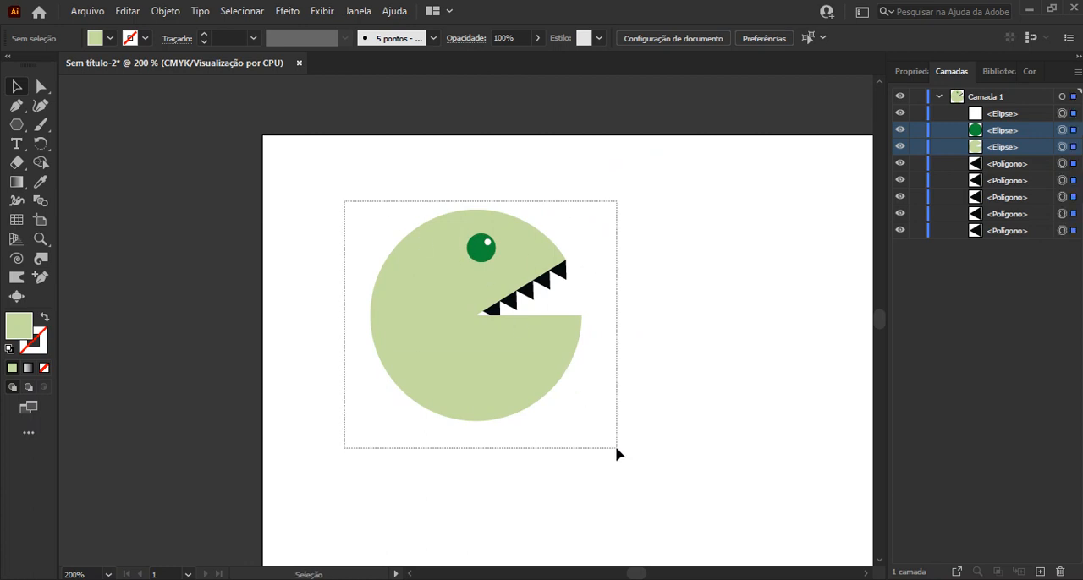
key(ctrl+g)
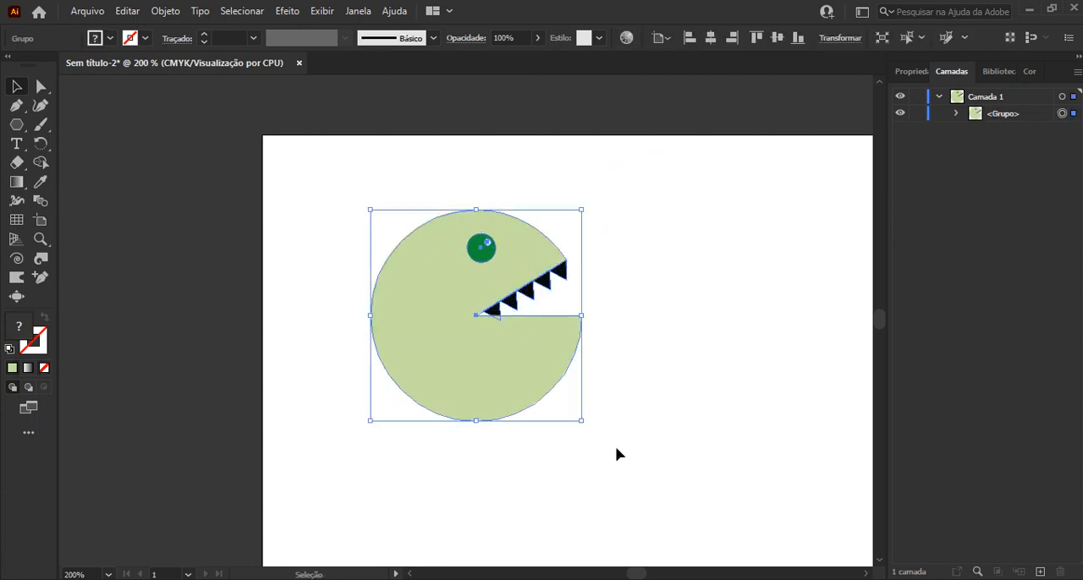
click(638, 362)
Start a Pen path in the empty area right of the character with a vertical side about 0.7 cm long
scroll(638, 362, down, 1)
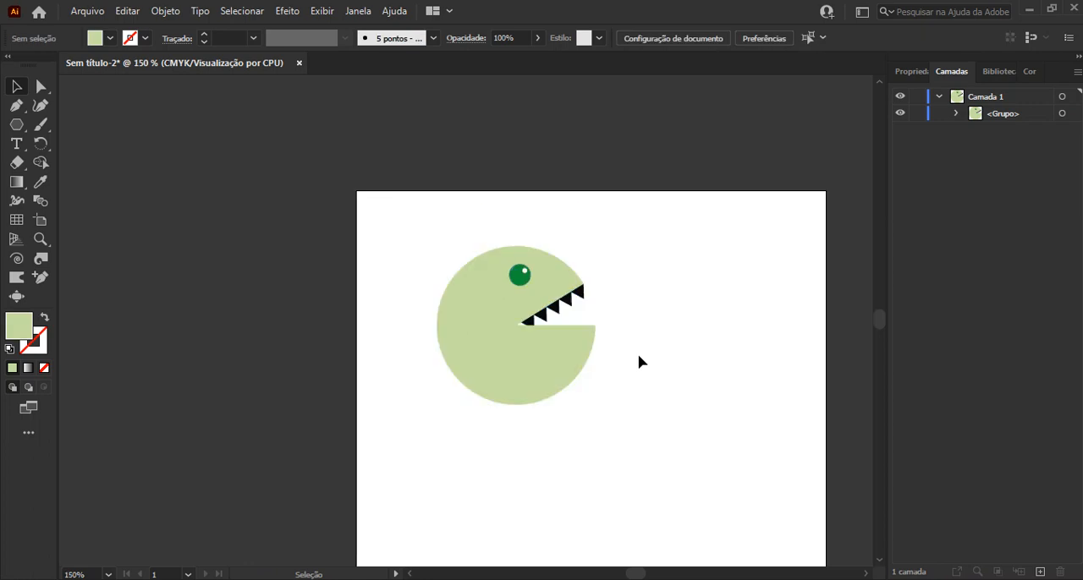
drag(639, 362, 505, 267)
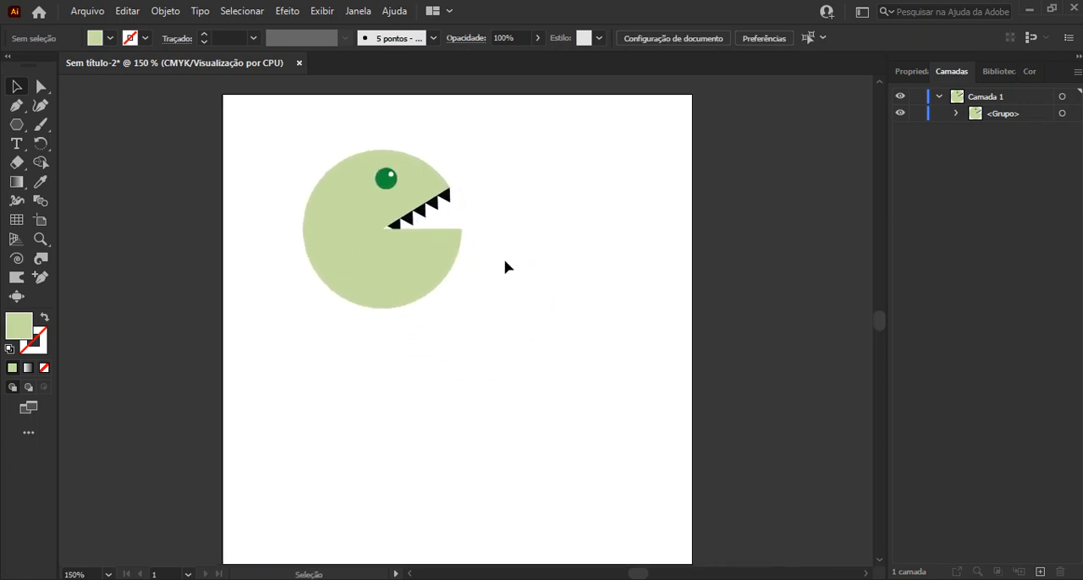
scroll(543, 215, up, 2)
drag(543, 216, 420, 265)
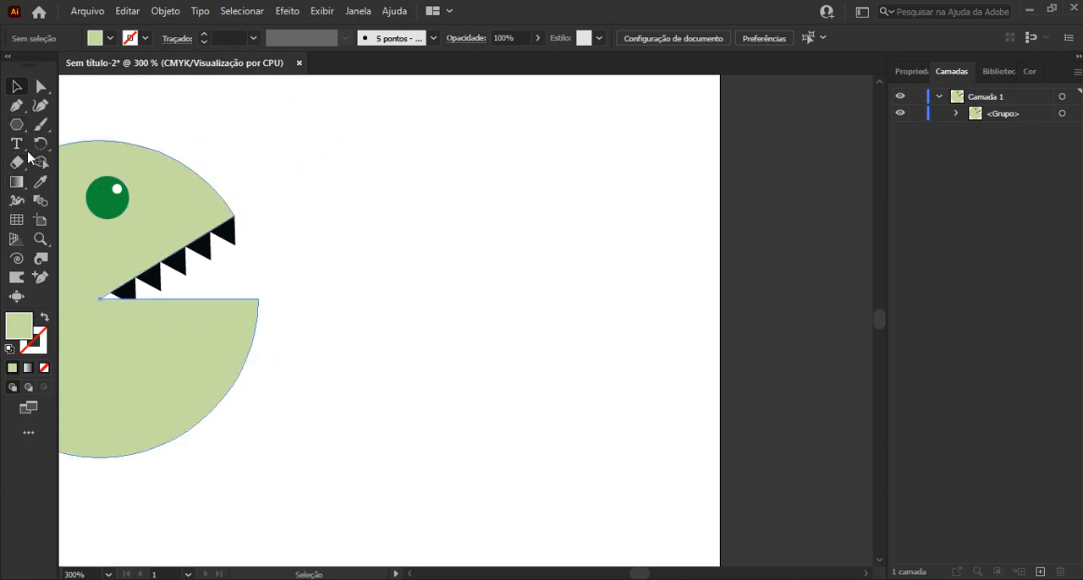
click(17, 105)
scroll(427, 293, up, 1)
drag(426, 292, 304, 333)
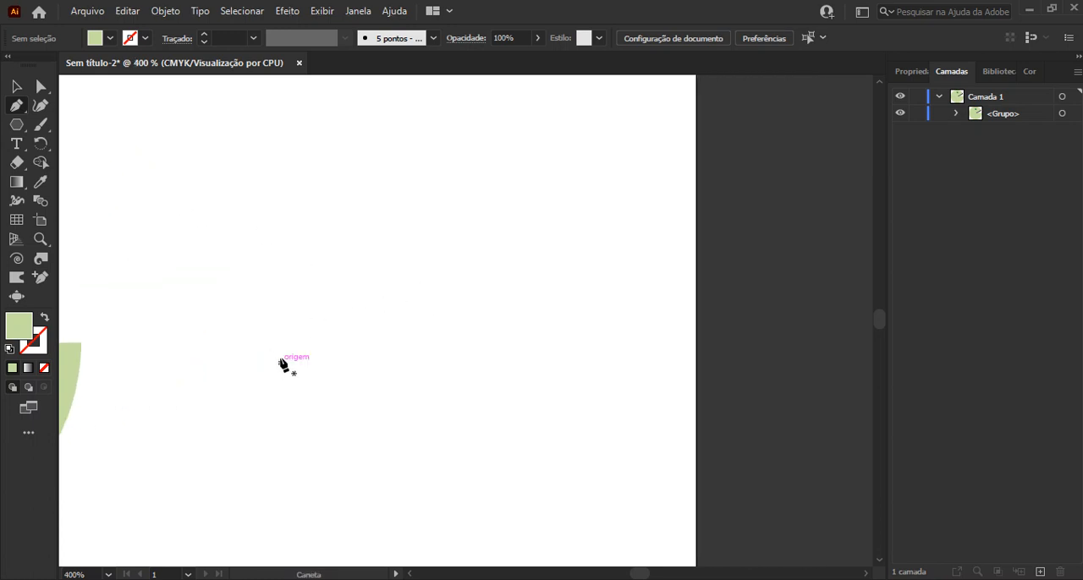
click(280, 362)
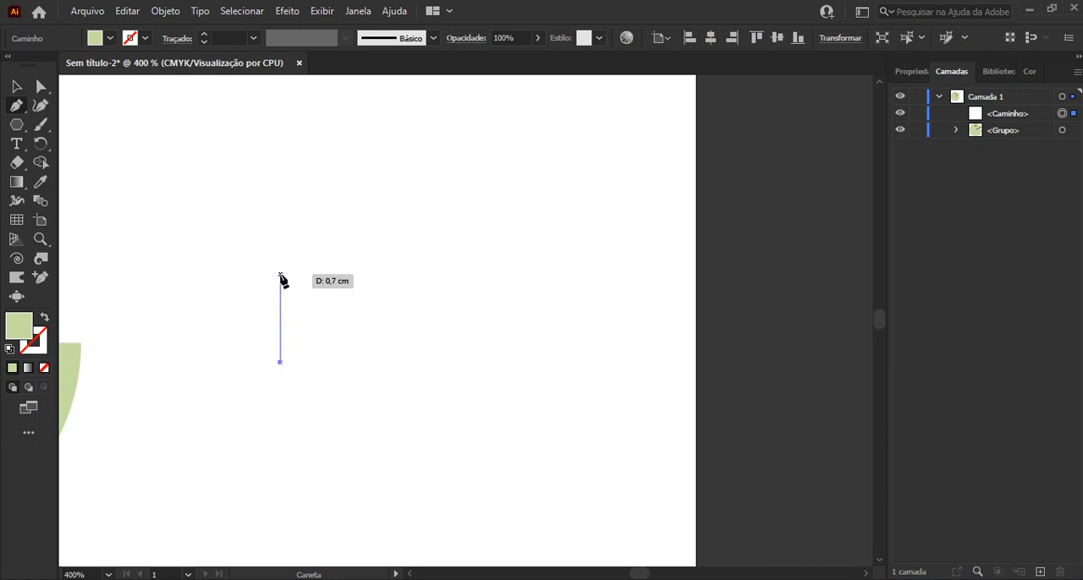
click(280, 274)
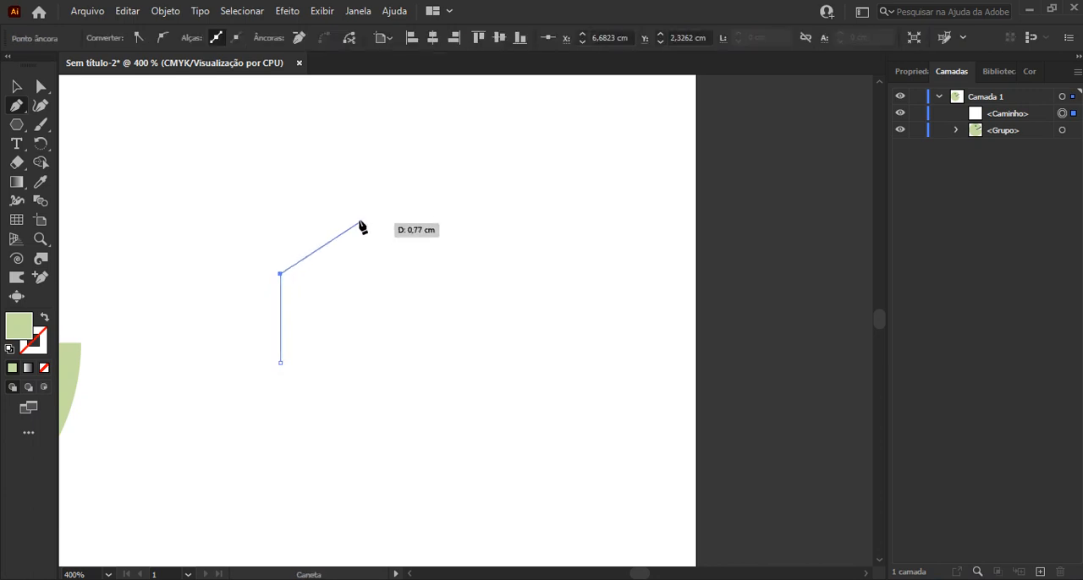
Continue the path with a curved dome top and a straight right side about 0.7 cm long, level with the left side's lower end
click(348, 207)
drag(348, 207, 405, 207)
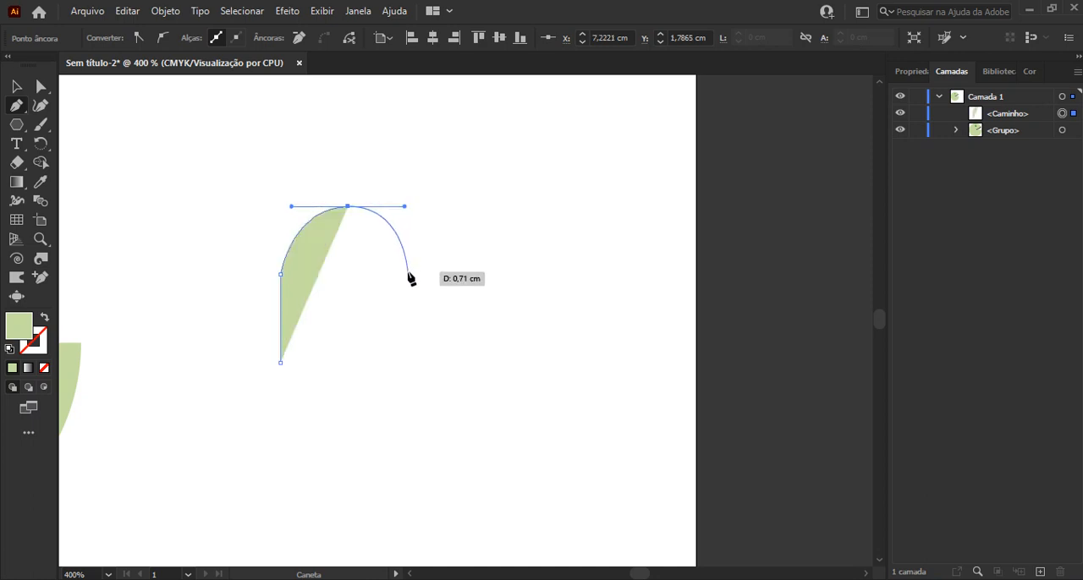
drag(407, 274, 408, 273)
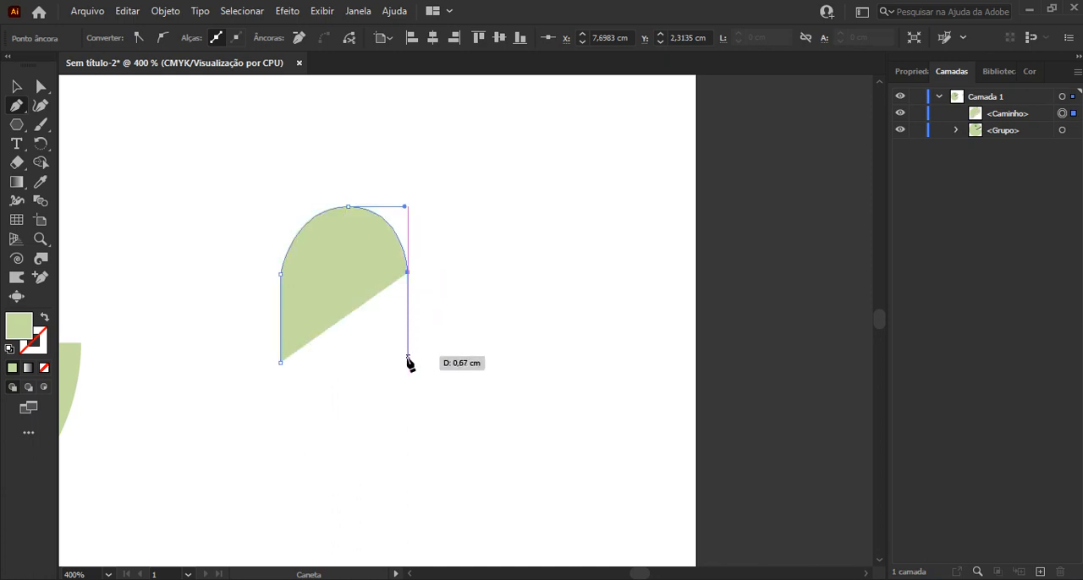
click(407, 362)
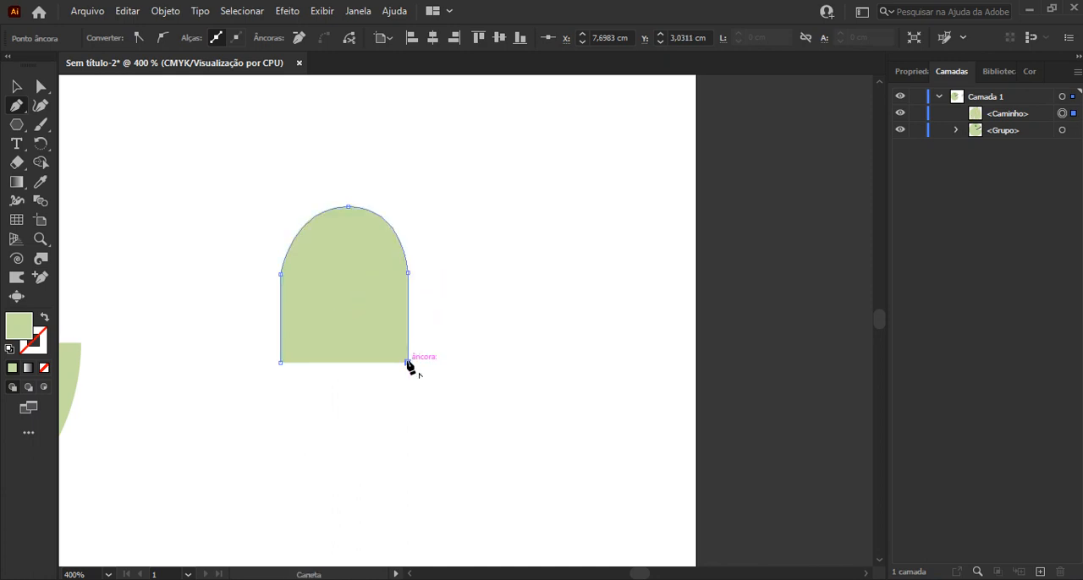
Extend the path from the right side's lower end with a rounded lobe hanging below the body and curving back up to the base level
scroll(407, 363, up, 1)
scroll(407, 363, up, 1)
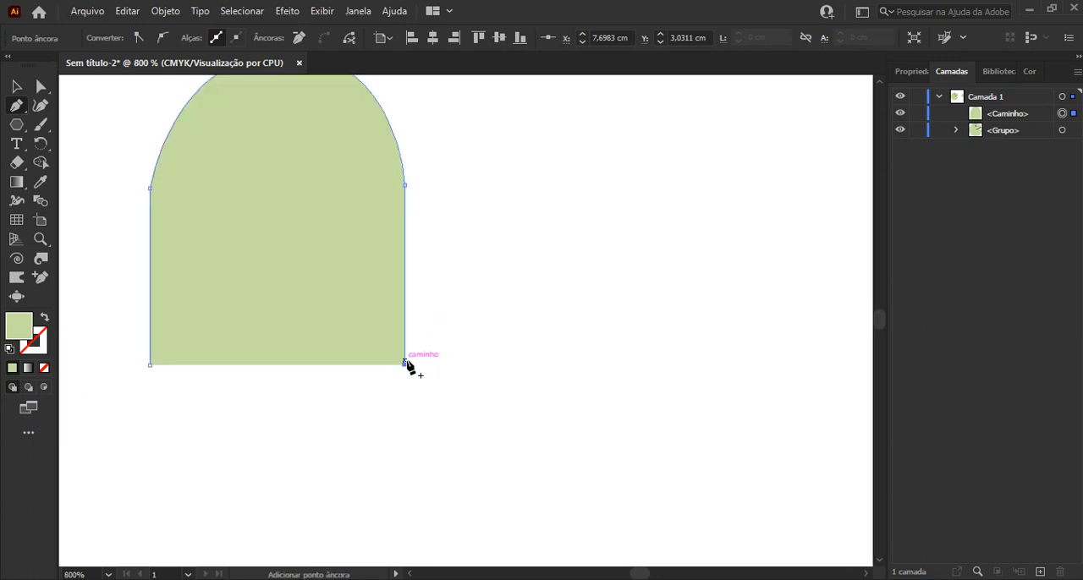
drag(278, 364, 427, 378)
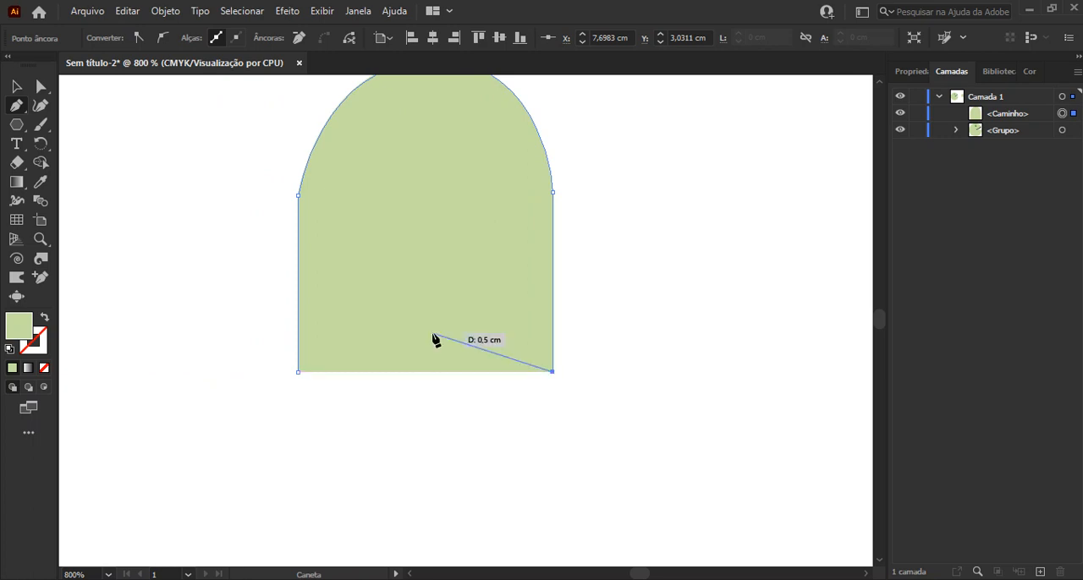
drag(529, 413, 507, 429)
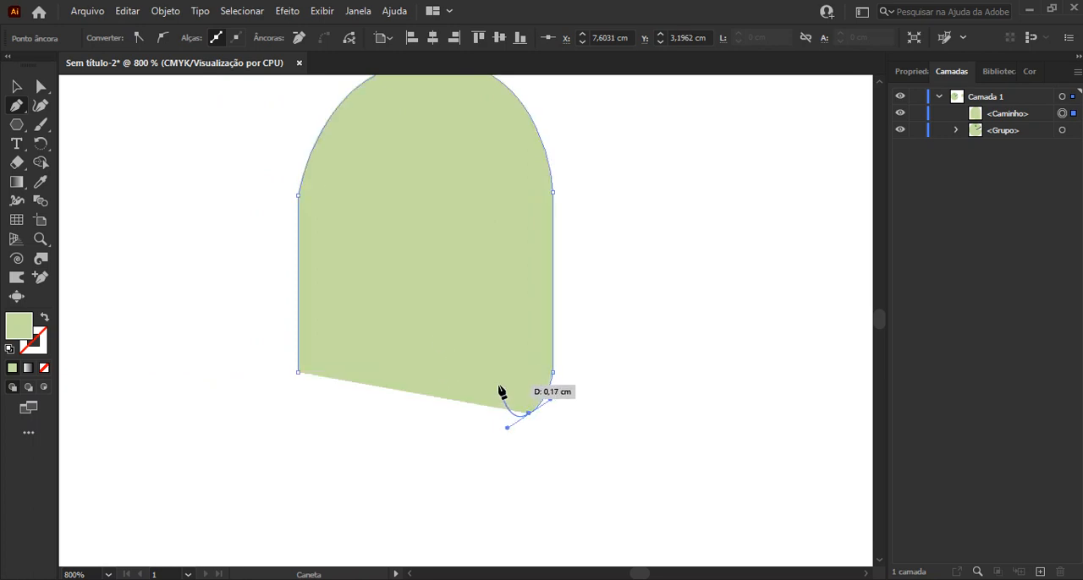
click(493, 375)
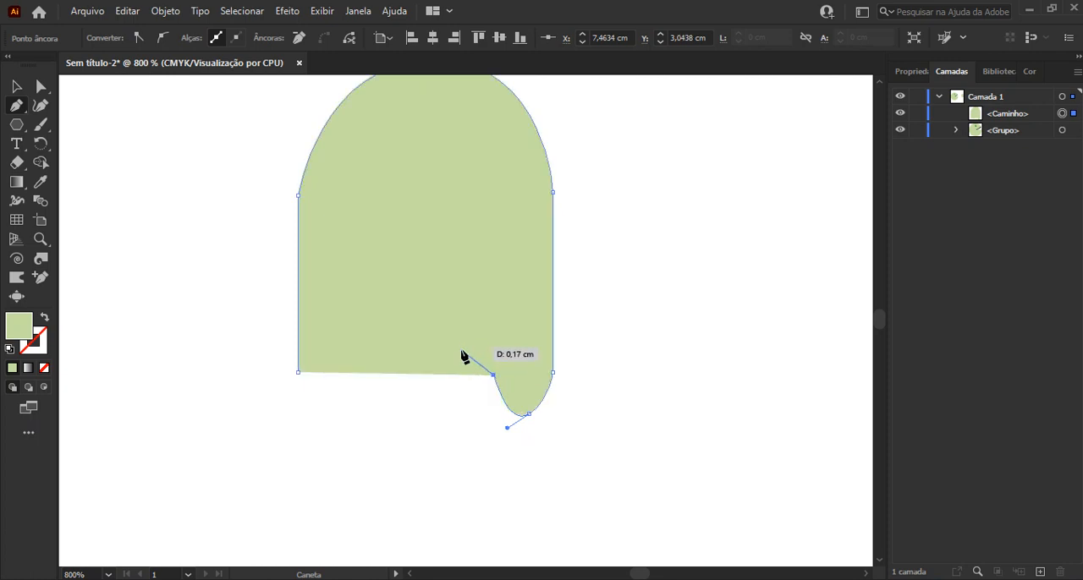
Complete the wavy lower edge with two arched notches and two more rounded lobes, closing the path at its starting anchor
drag(451, 359, 423, 394)
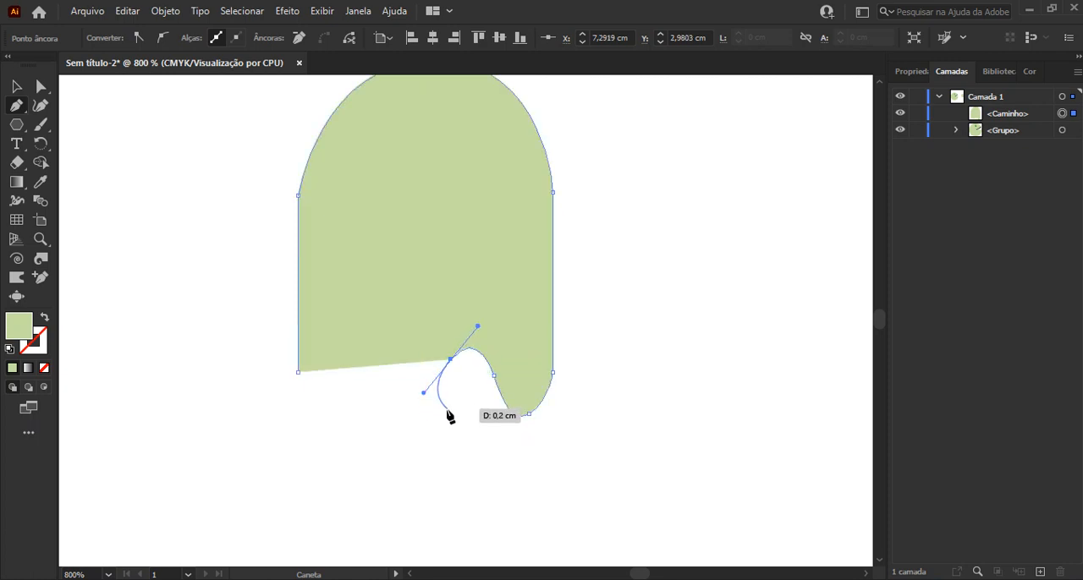
key(ctrl+z)
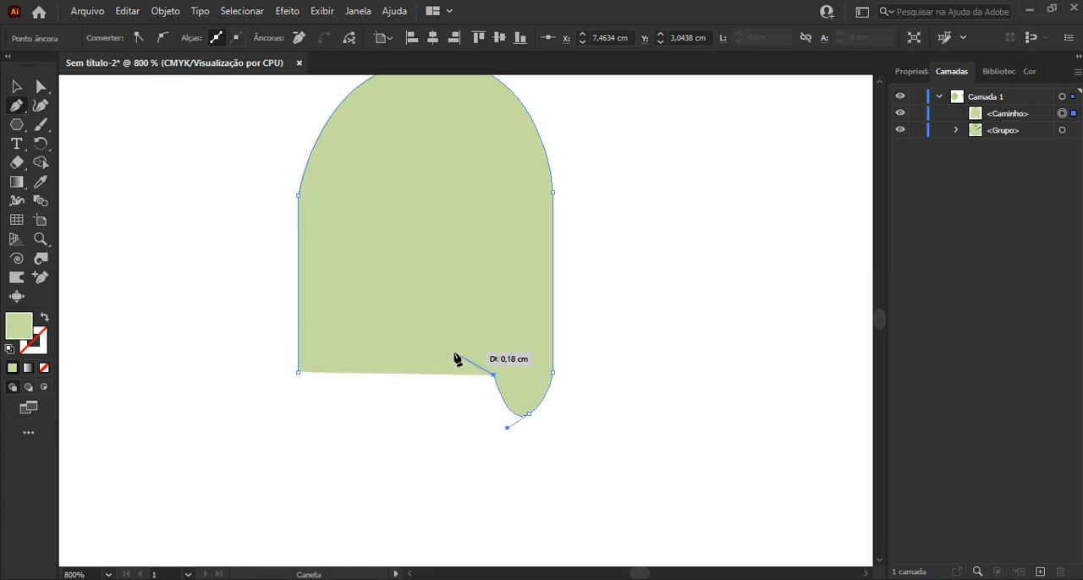
drag(460, 358, 450, 373)
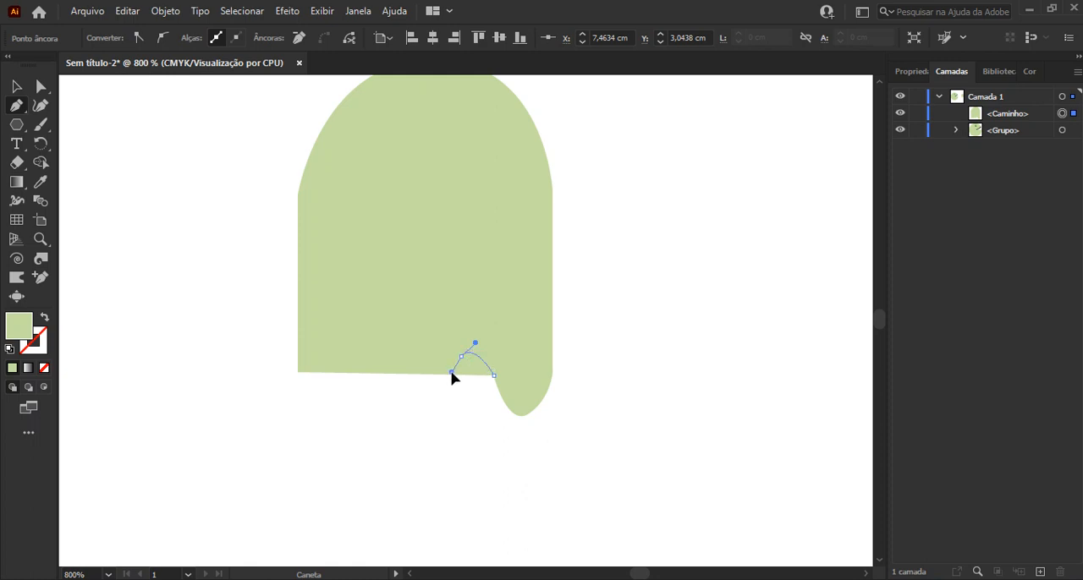
drag(447, 370, 317, 427)
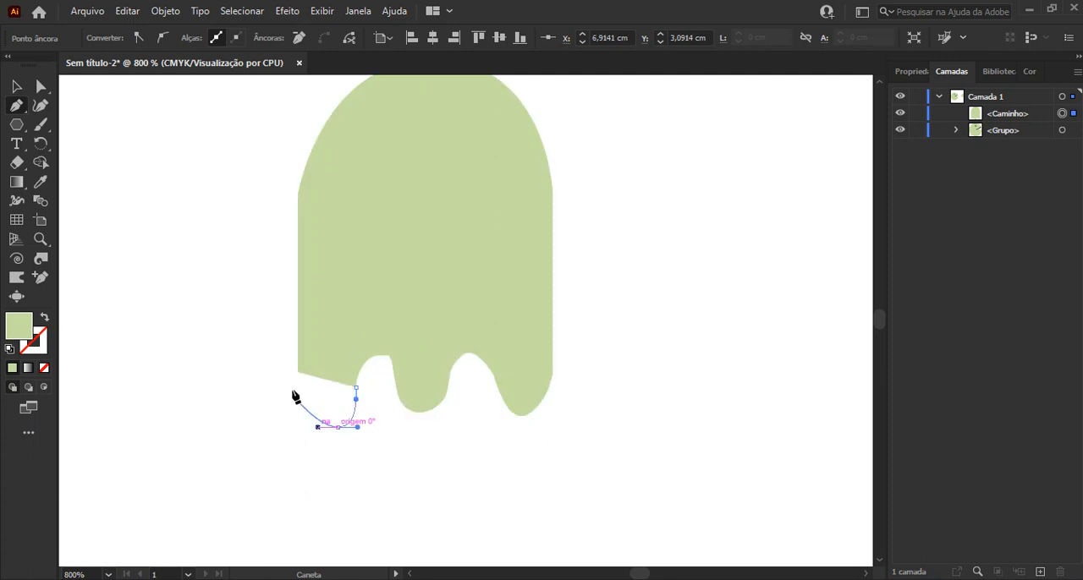
drag(298, 373, 299, 350)
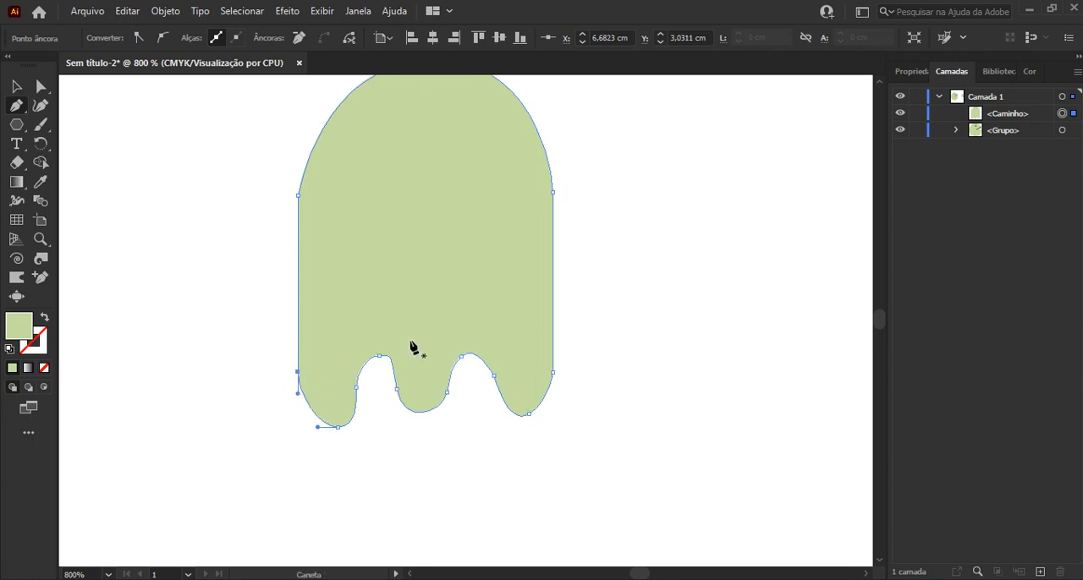
Move the two side anchors of the middle lobe down and to the right, the left one by about 0.03 cm and 0.04 cm
click(40, 87)
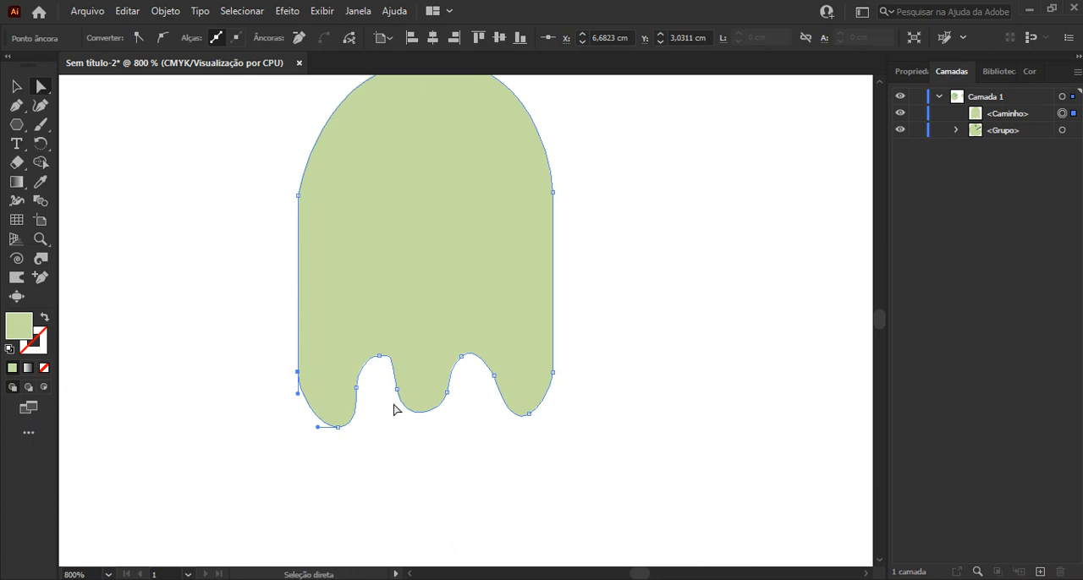
alt+scroll(423, 404, up, 1)
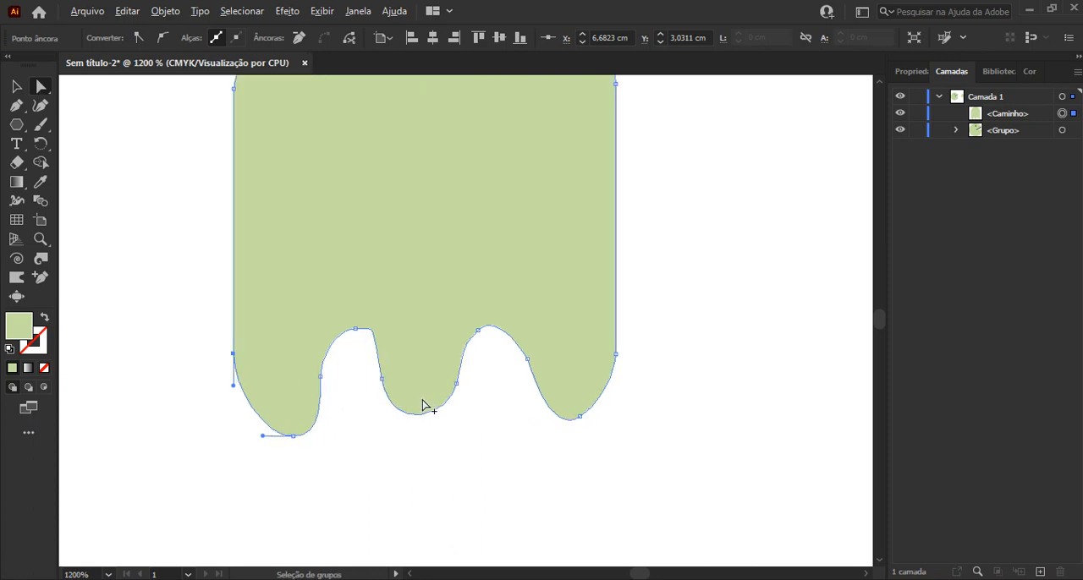
click(380, 381)
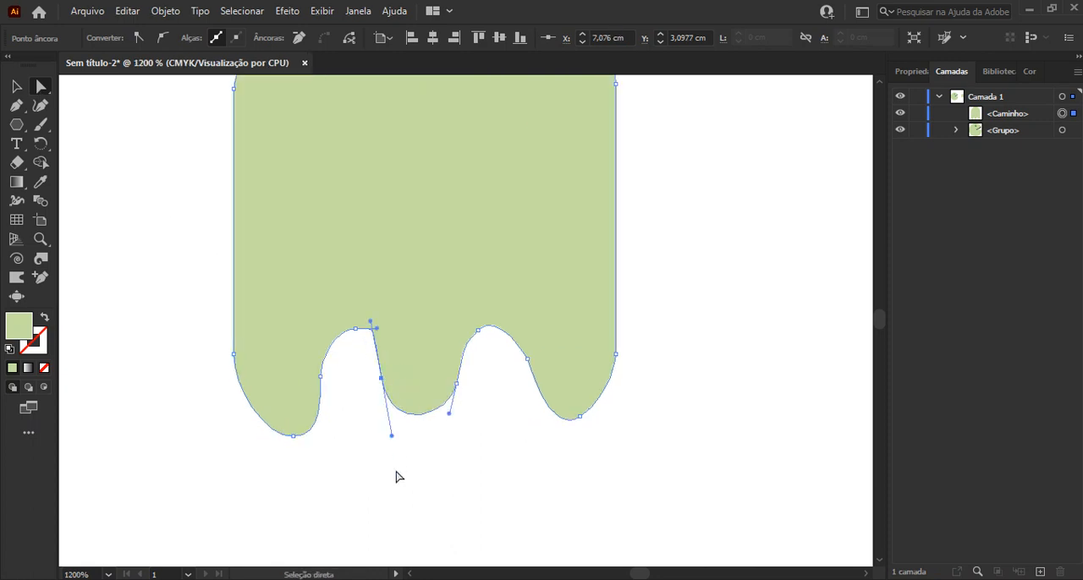
drag(382, 383, 392, 399)
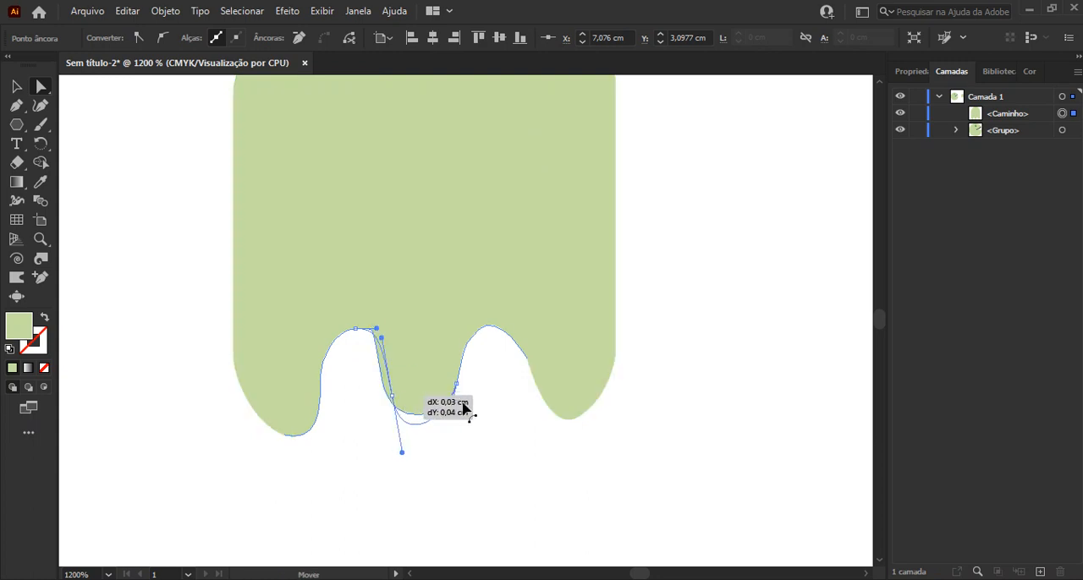
click(456, 384)
drag(455, 383, 468, 409)
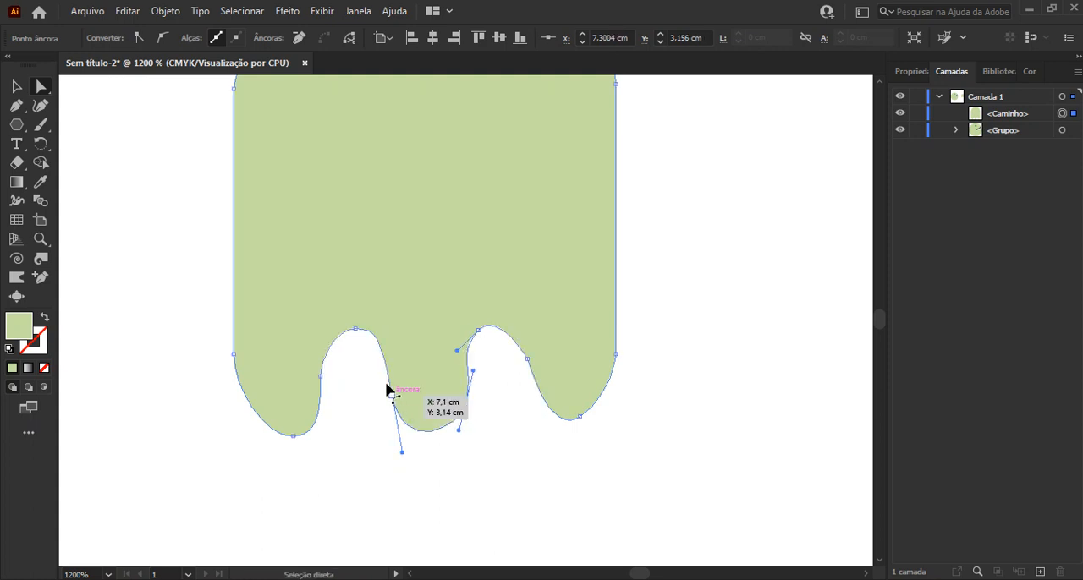
Widen the left notch's curve, shift the right notch's top anchor right and down, and lower the middle lobe's right anchor slightly
click(356, 329)
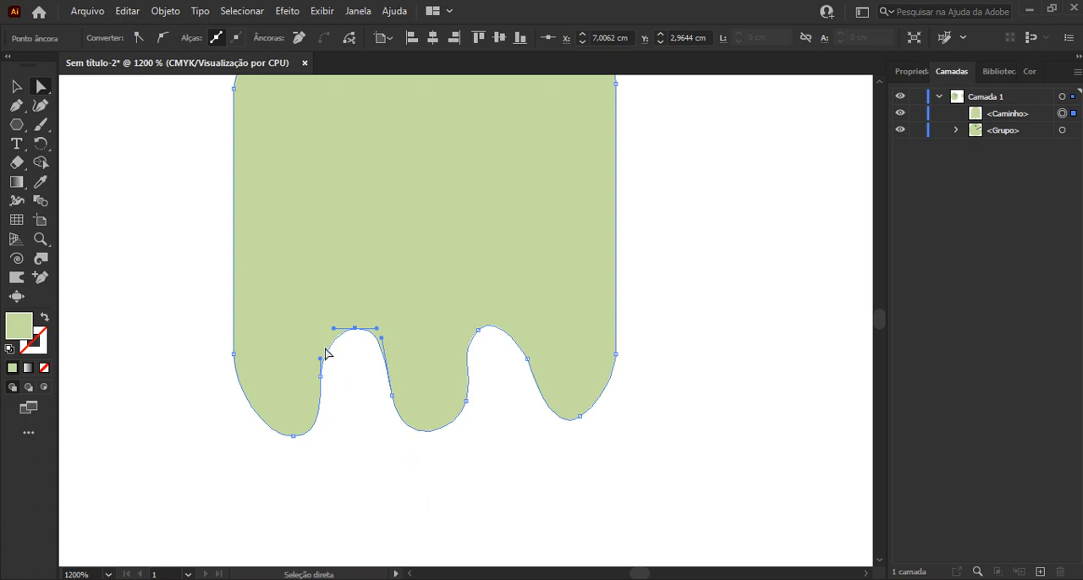
drag(334, 329, 329, 330)
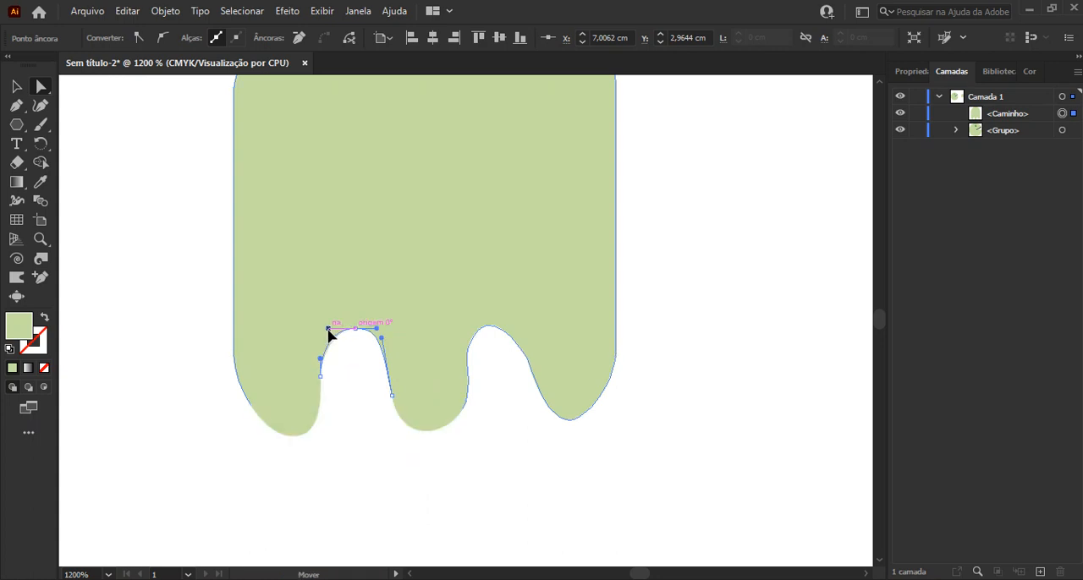
click(478, 330)
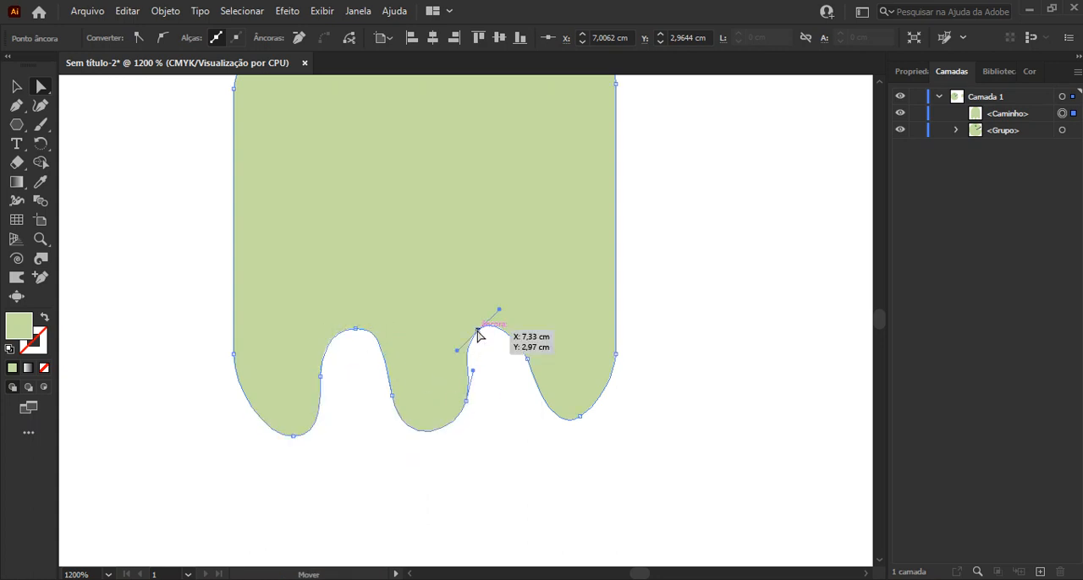
drag(478, 330, 486, 335)
drag(489, 339, 491, 337)
drag(467, 401, 466, 410)
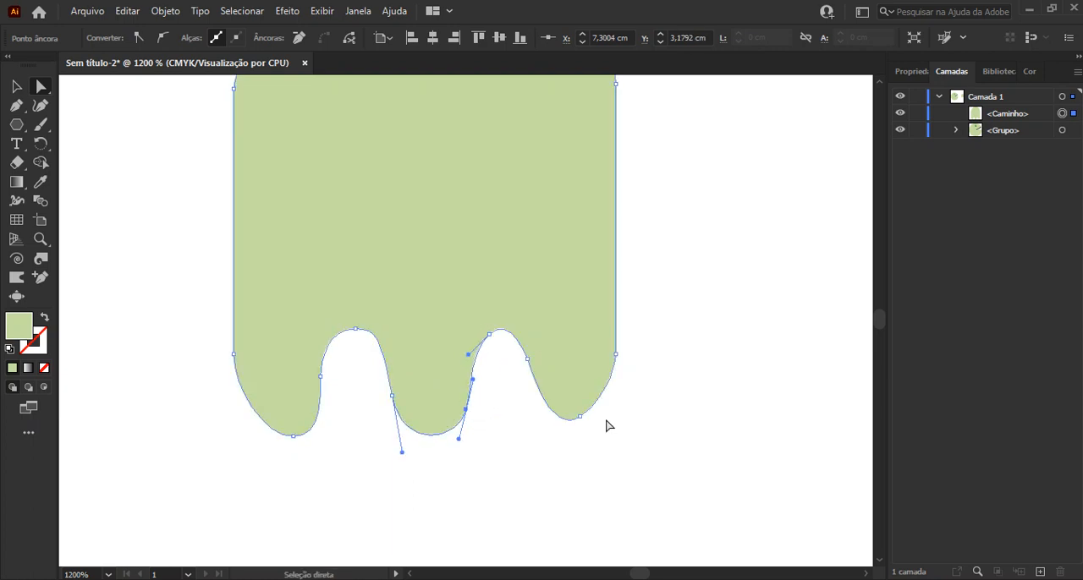
Round out the right lobe and shift the left lobe's bottom anchor slightly left, leaving nothing selected
click(575, 404)
drag(526, 362, 626, 416)
drag(294, 437, 279, 440)
click(442, 483)
alt+scroll(442, 483, down, 1)
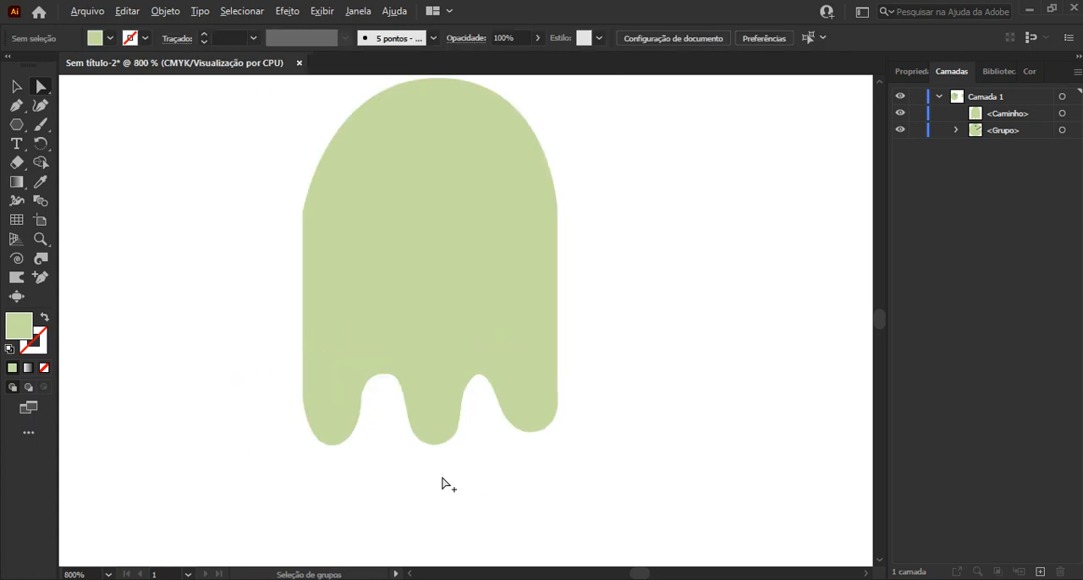
Raise the left lobe's bottom anchor slightly to shorten that lobe, and deselect the path
alt+scroll(364, 423, up, 1)
click(324, 418)
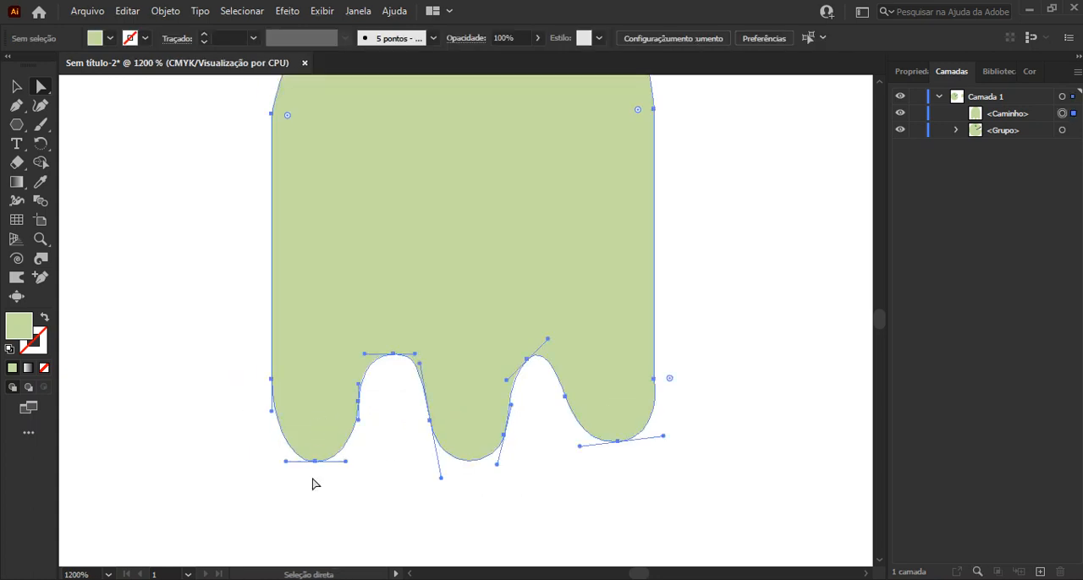
drag(315, 464, 314, 455)
drag(385, 469, 385, 468)
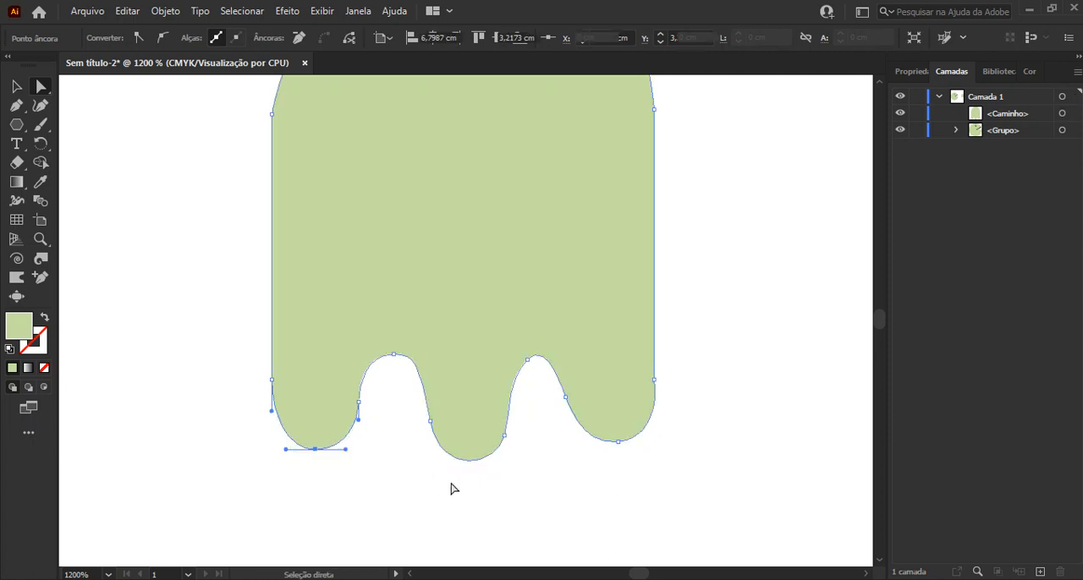
click(452, 489)
alt+scroll(452, 489, down, 1)
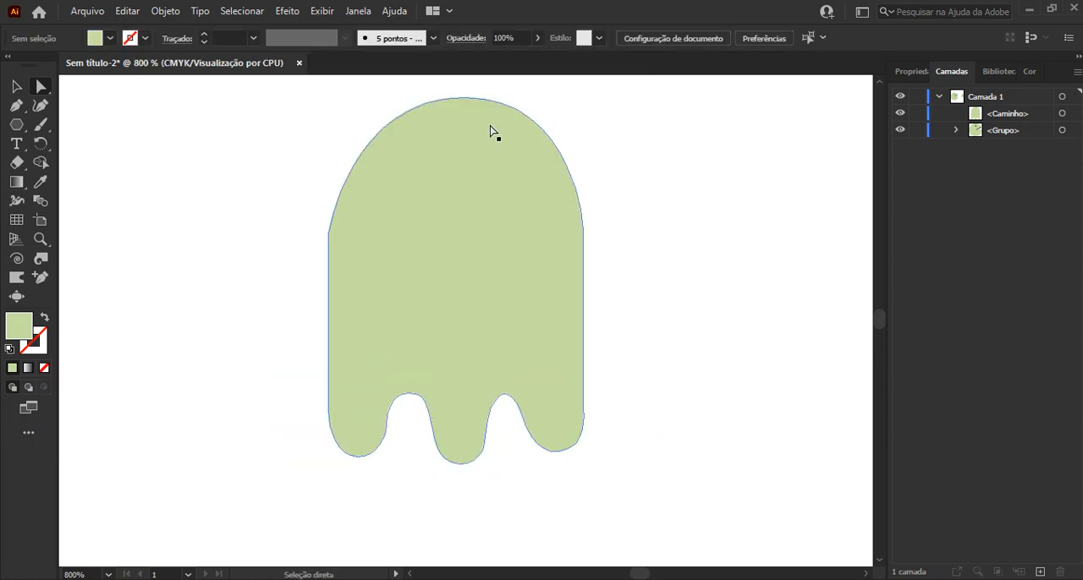
Draw a small flat horizontal ellipse as an eye on the upper right part of the ghost body
click(21, 129)
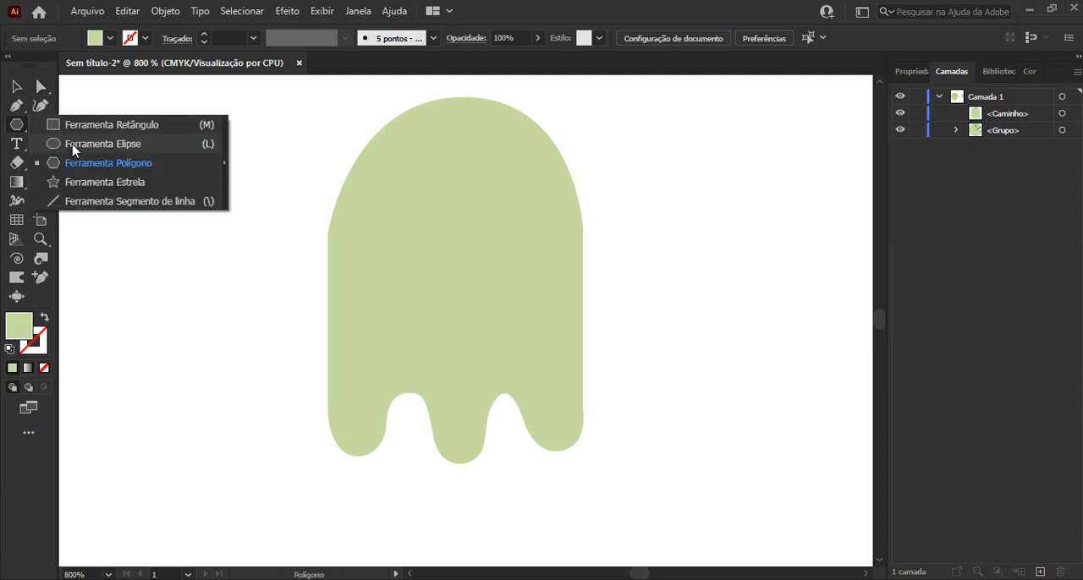
click(76, 143)
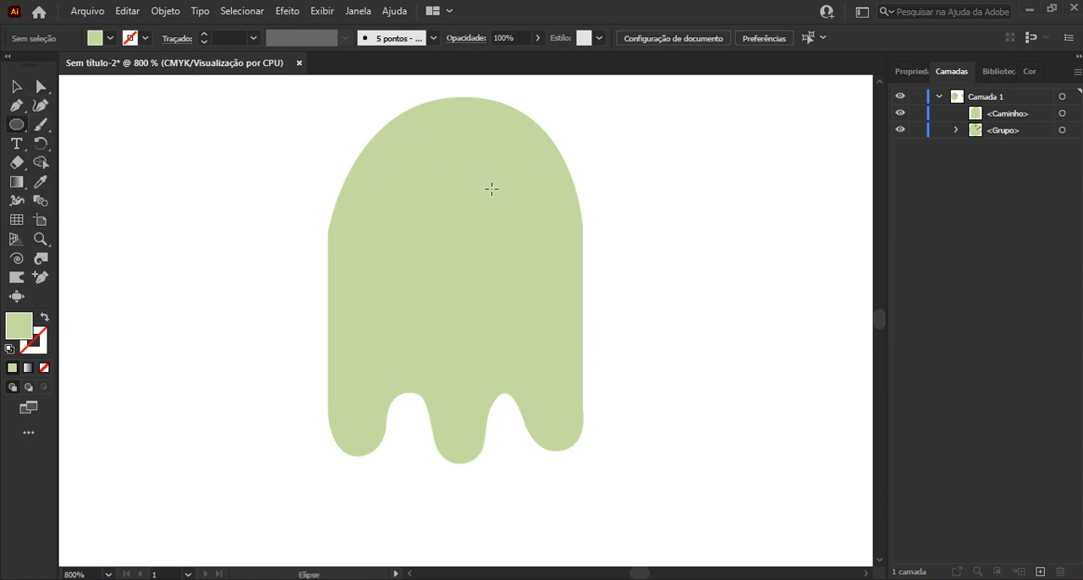
drag(491, 191, 543, 210)
key(v)
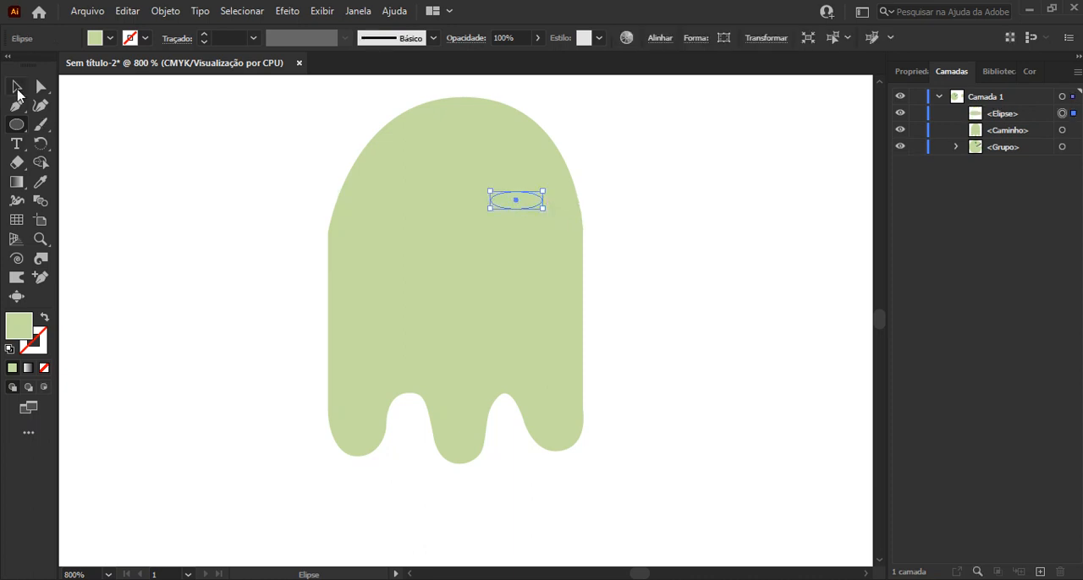
Fill the ghost body with a light blue of about C 32, M 0, Y 4, K 0, keeping the eye ellipse green
click(1037, 73)
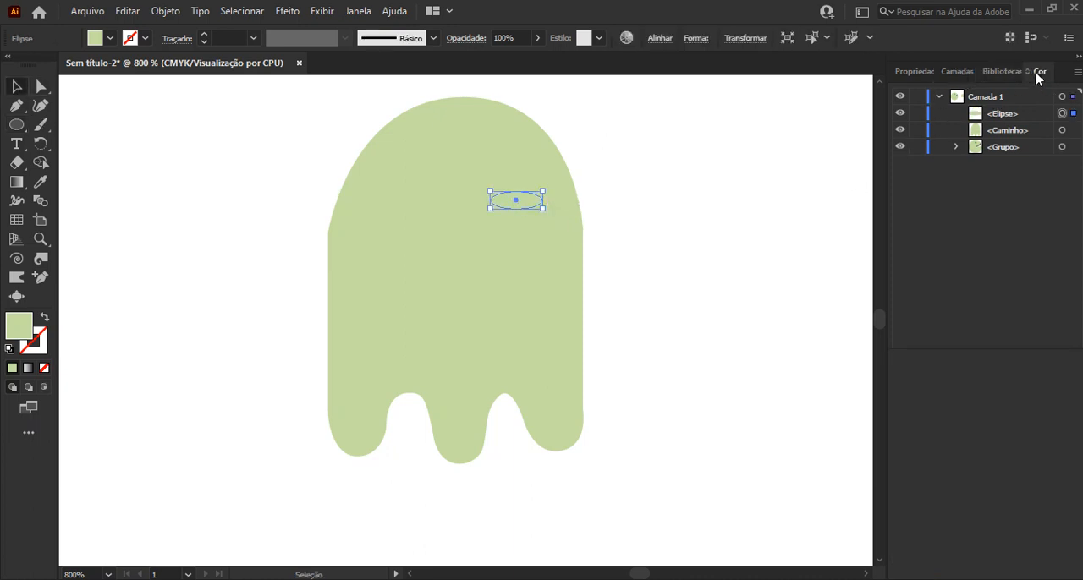
click(989, 215)
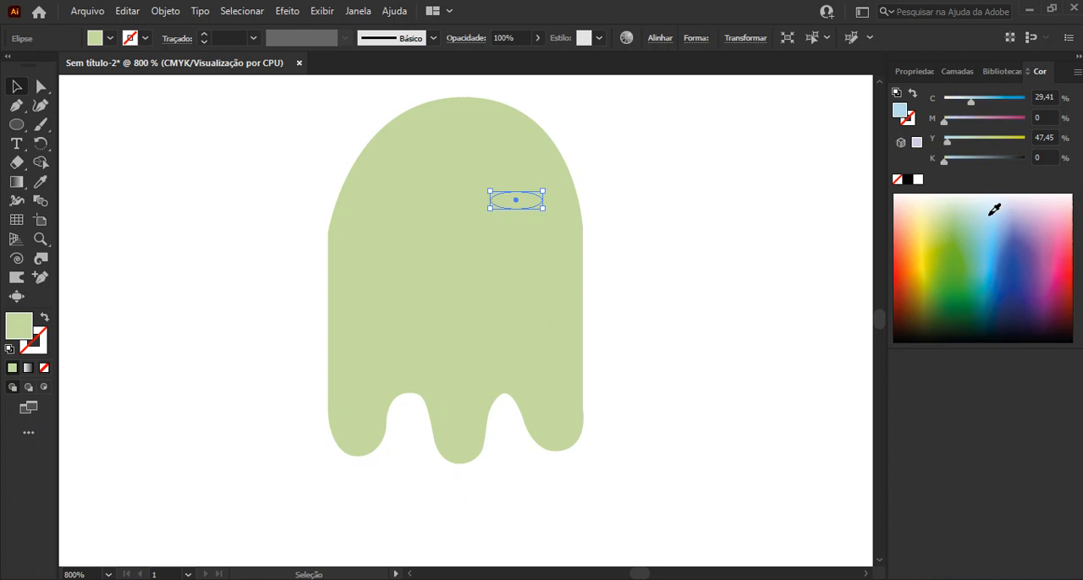
key(ctrl+z)
click(471, 297)
click(990, 212)
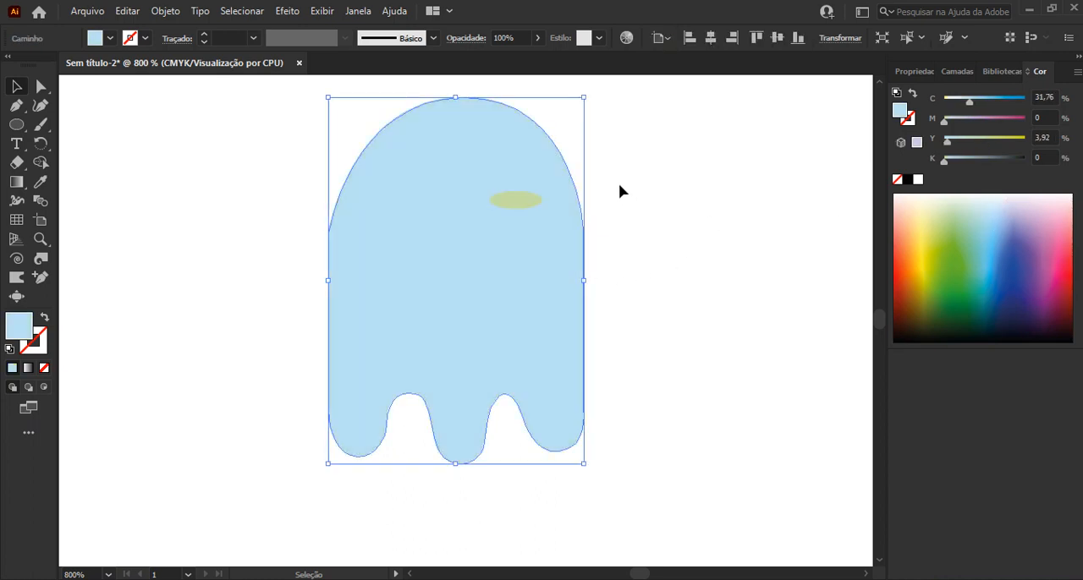
Fill the eye ellipse with black and place a level copy of it on the left side of the face
click(530, 204)
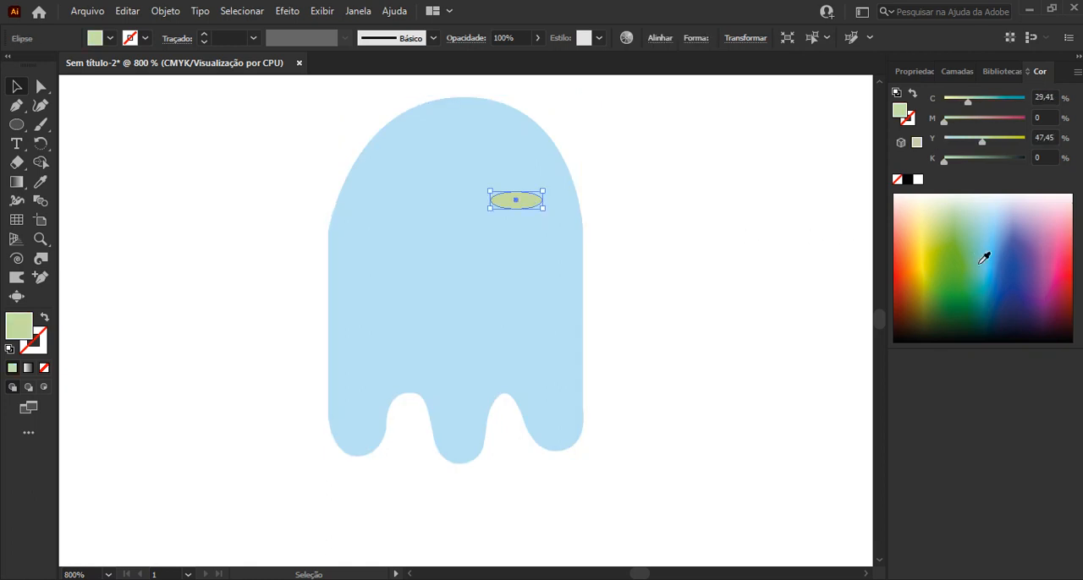
click(908, 182)
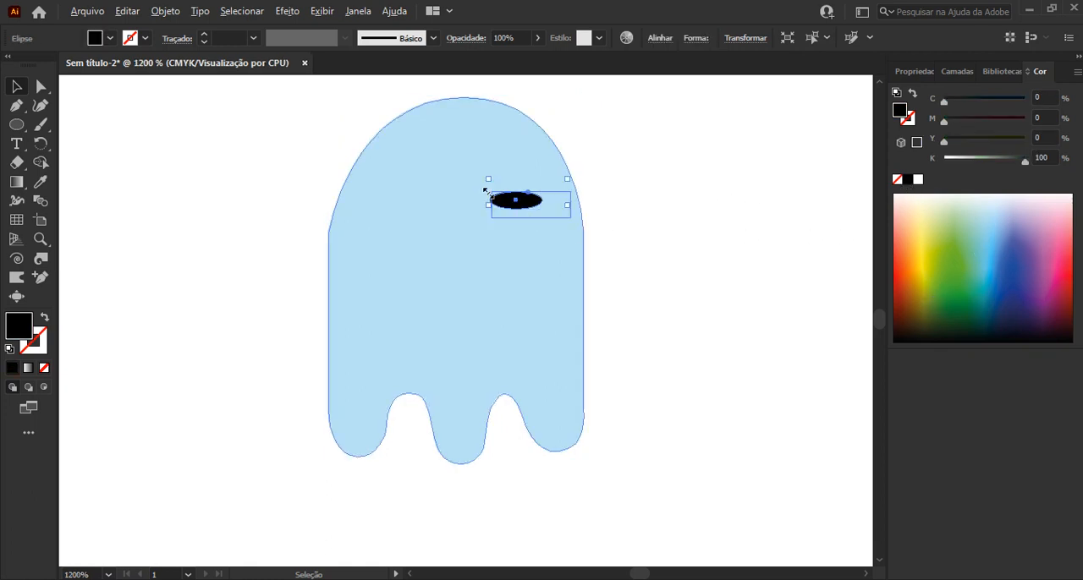
drag(533, 197, 605, 199)
click(683, 196)
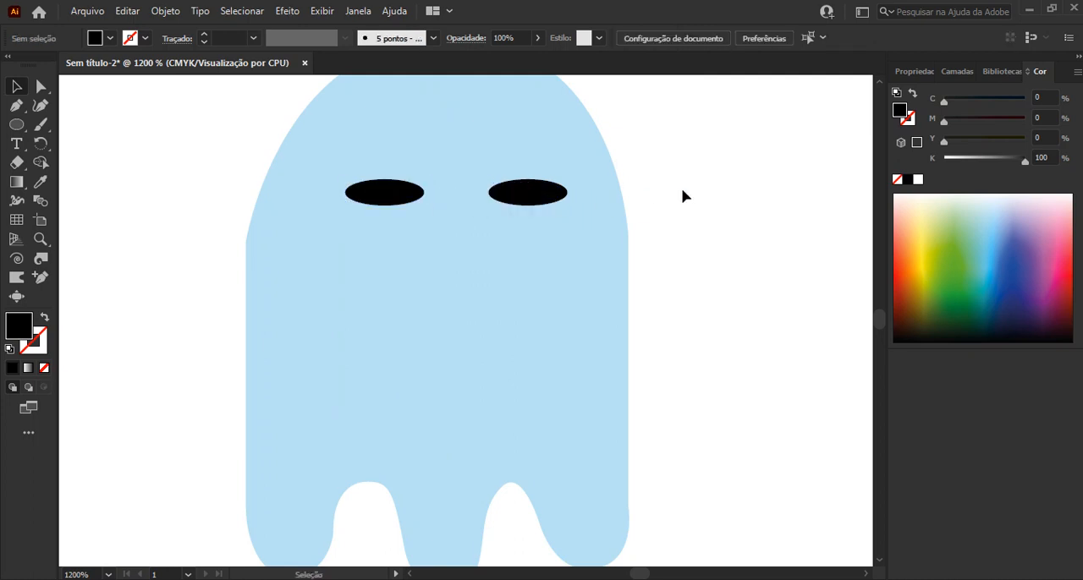
Draw a thin black rectangle above the right eye, rotate it about 30° into an angry eyebrow, and move it just above the eye
click(16, 125)
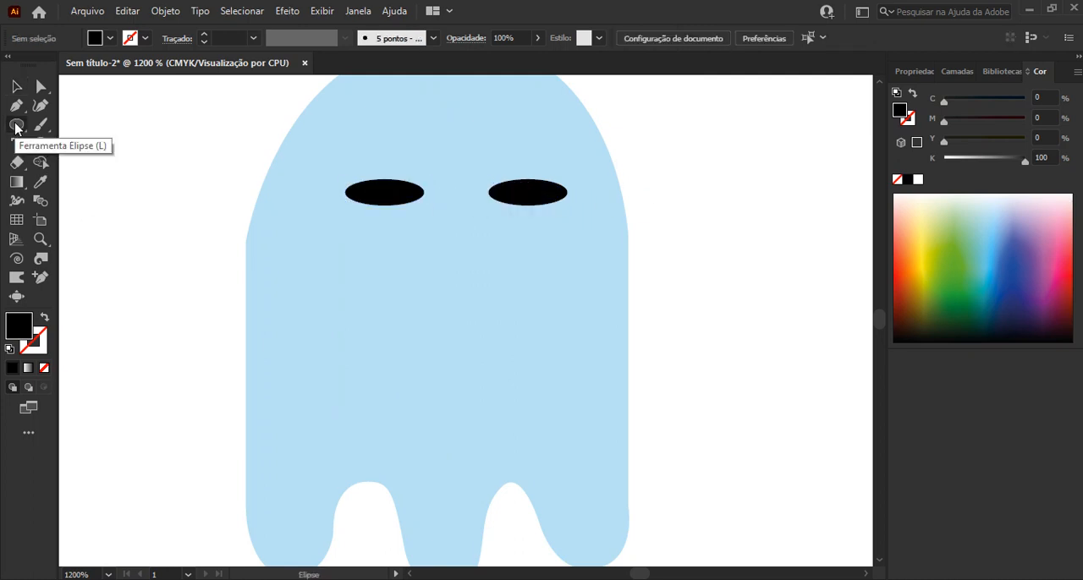
click(14, 128)
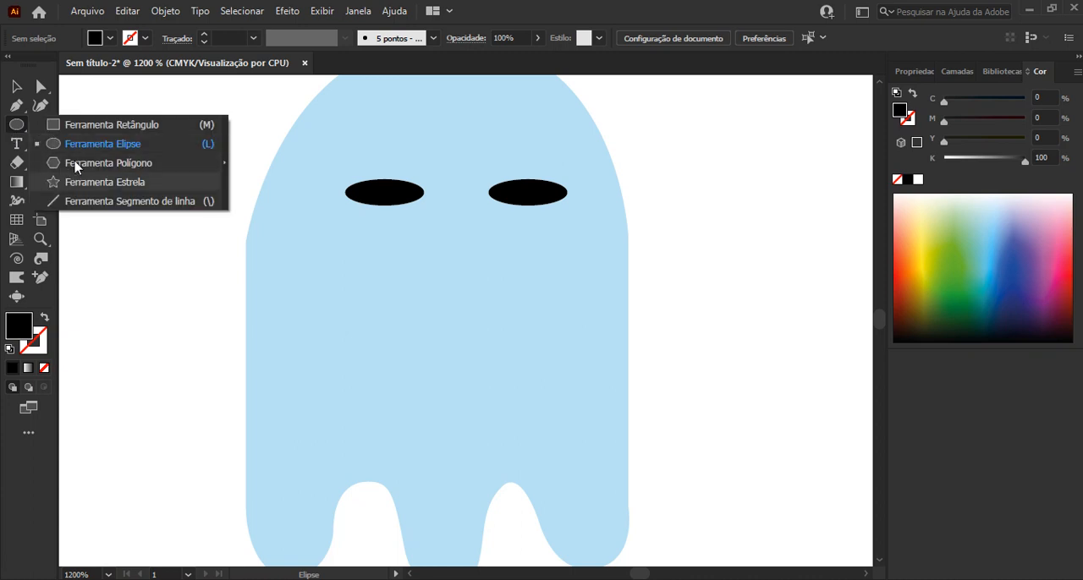
click(109, 125)
drag(488, 162, 594, 168)
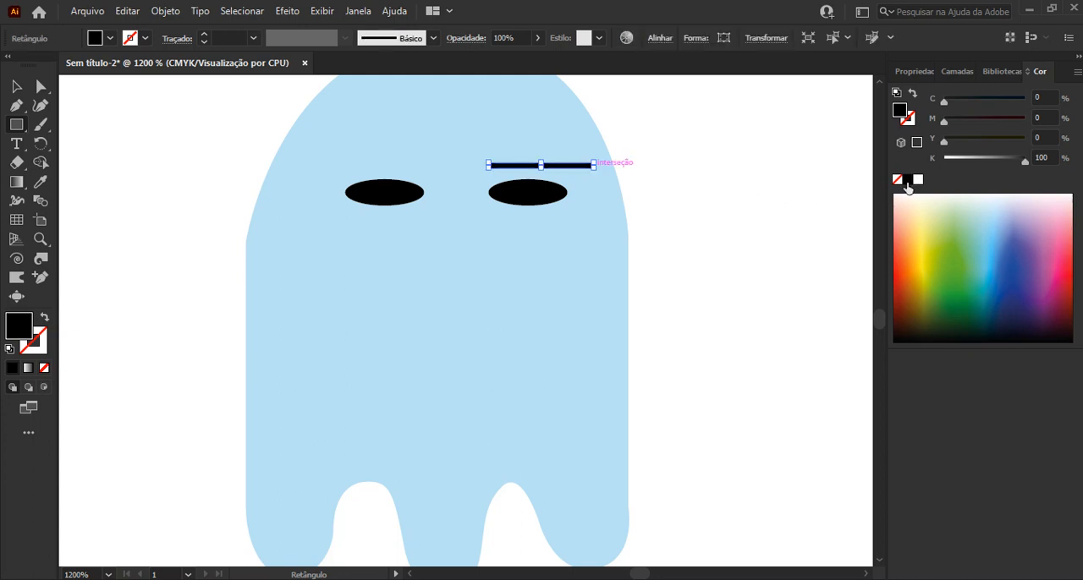
click(16, 87)
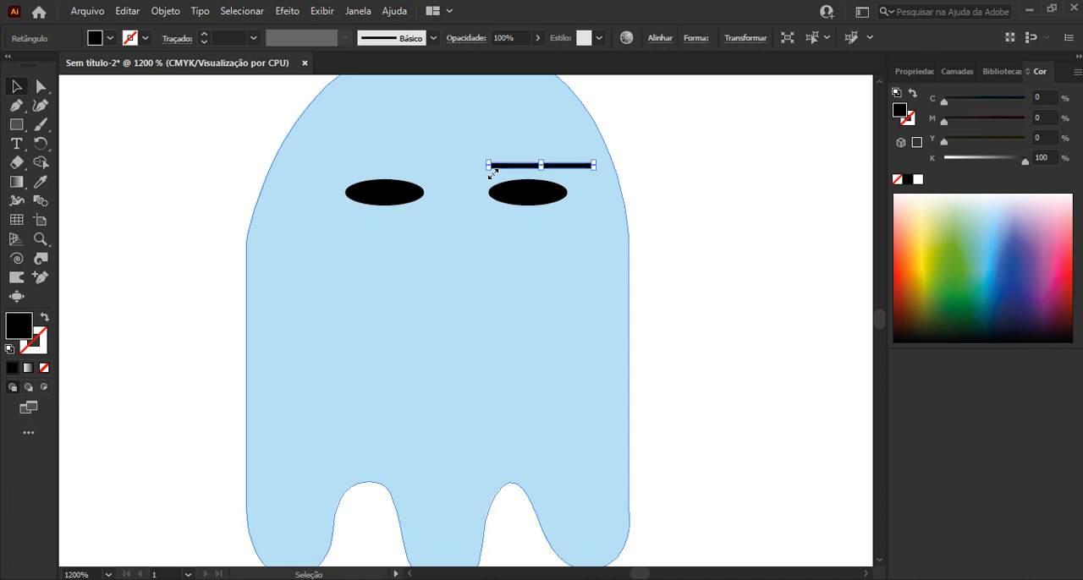
drag(493, 173, 511, 204)
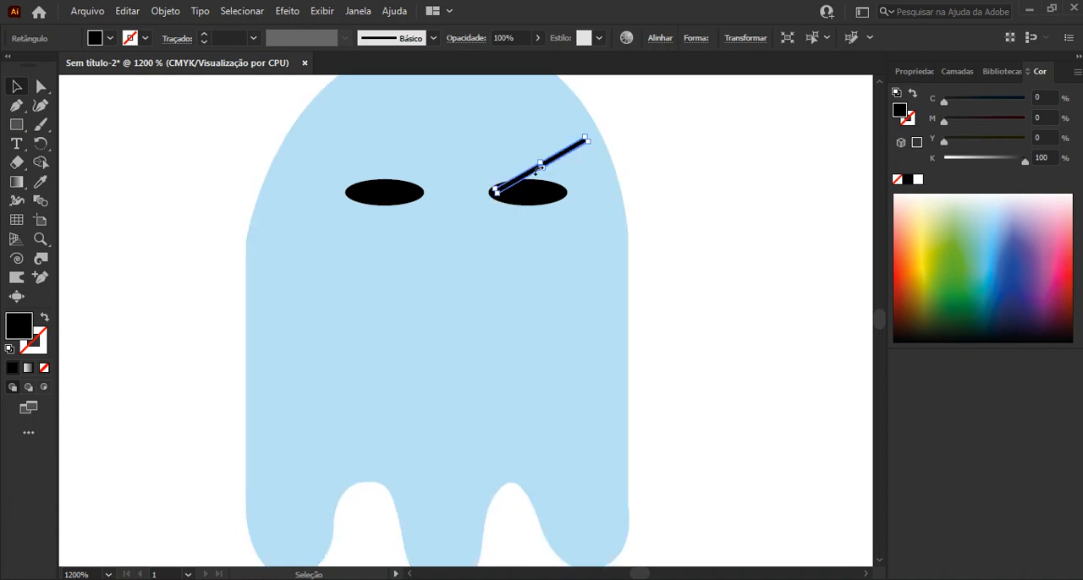
mouse_move(555, 164)
mouse_down()
mouse_move(527, 175)
mouse_move(541, 157)
mouse_up()
click(674, 147)
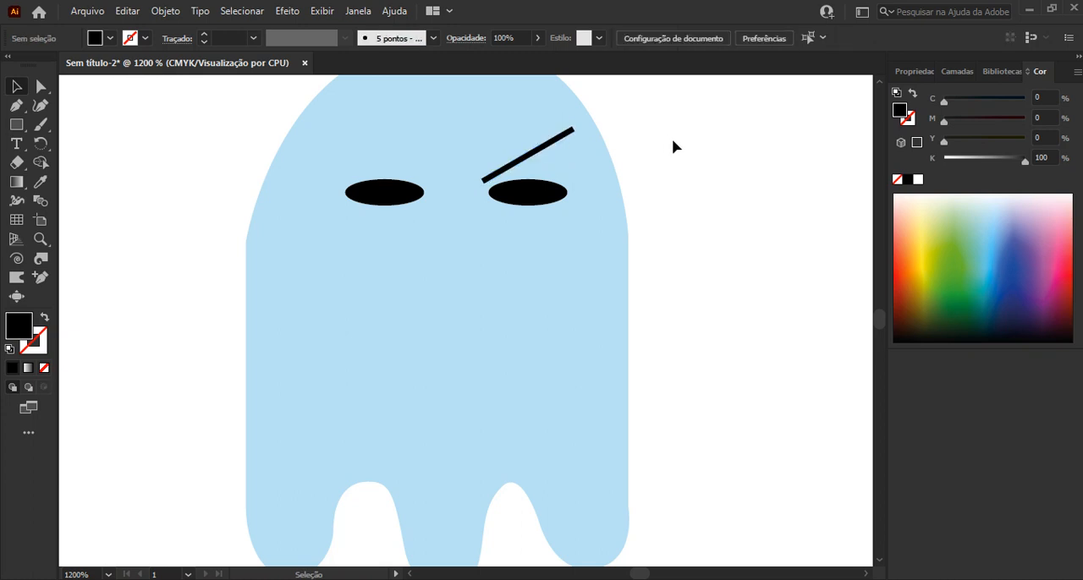
Thicken the right eyebrow, reduce its slant, and place a copy of it above the left eye
drag(672, 138, 672, 204)
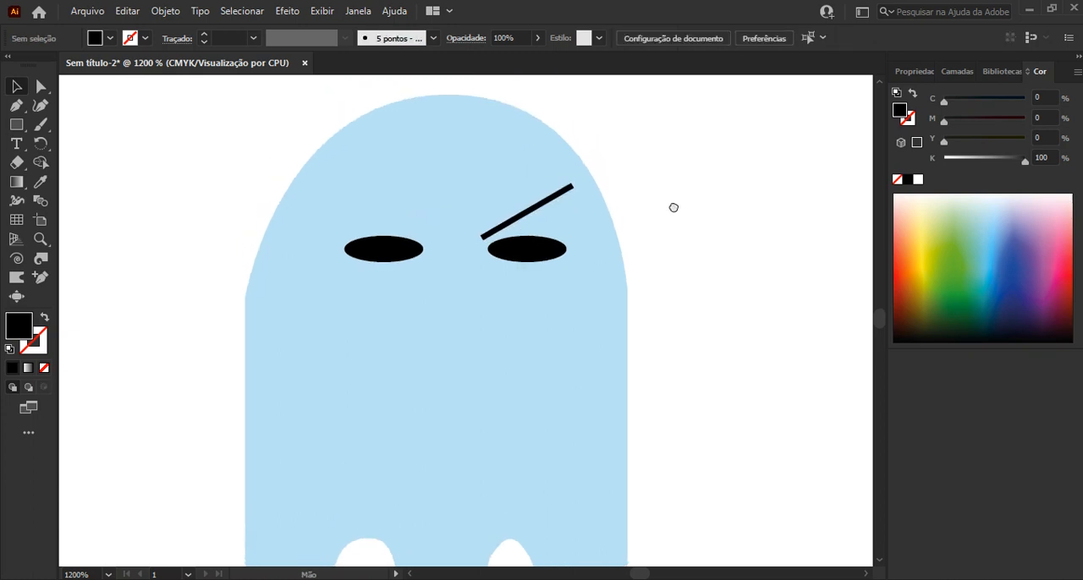
click(524, 217)
drag(525, 210, 523, 211)
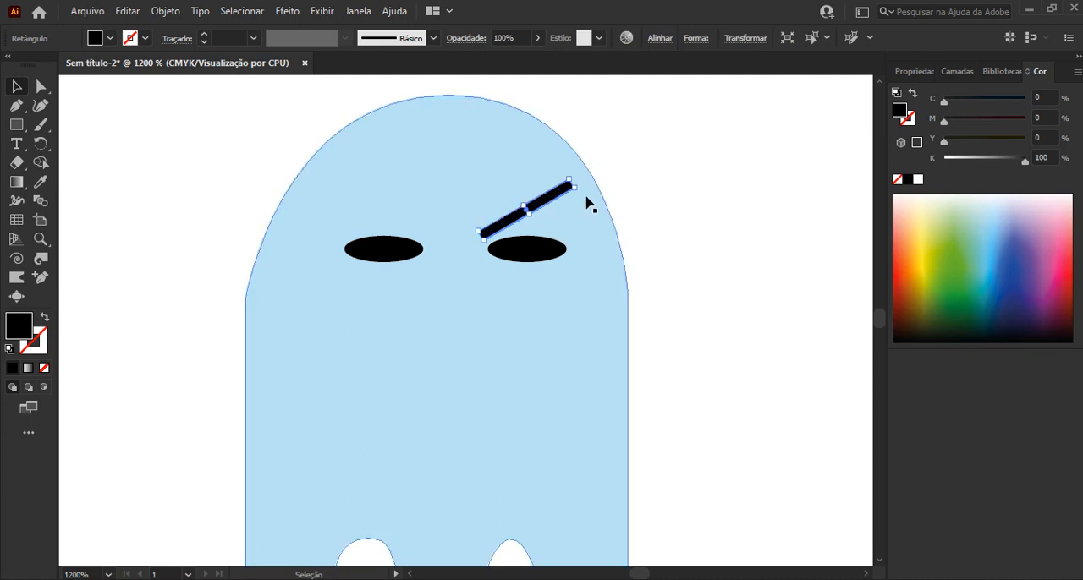
mouse_move(582, 194)
mouse_down()
mouse_move(557, 223)
mouse_move(413, 207)
mouse_up()
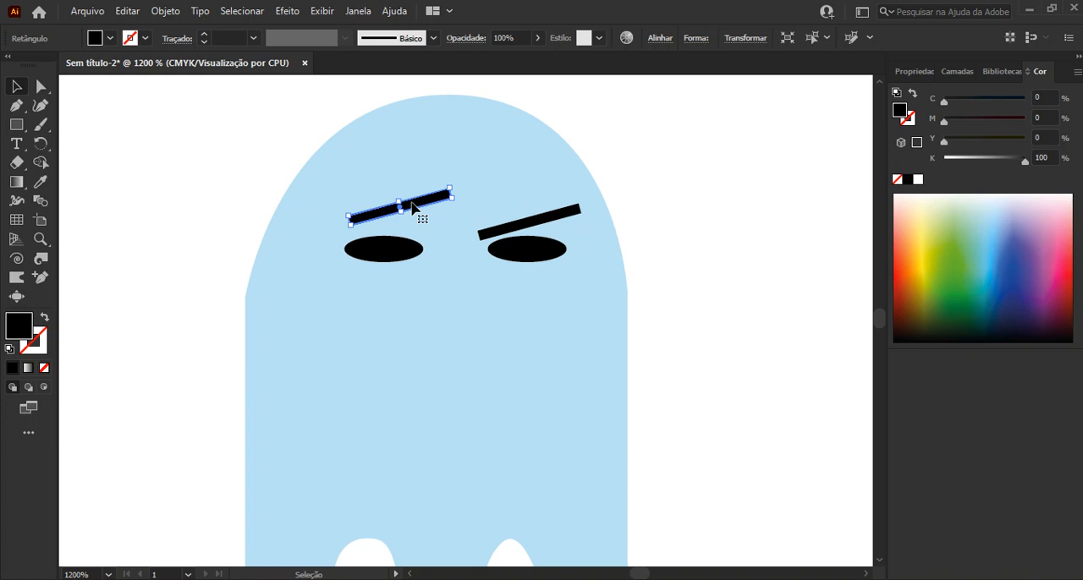
Reflect the copied eyebrow across the vertical axis and position it above the left eye to mirror the right one
click(164, 12)
mouse_move(211, 27)
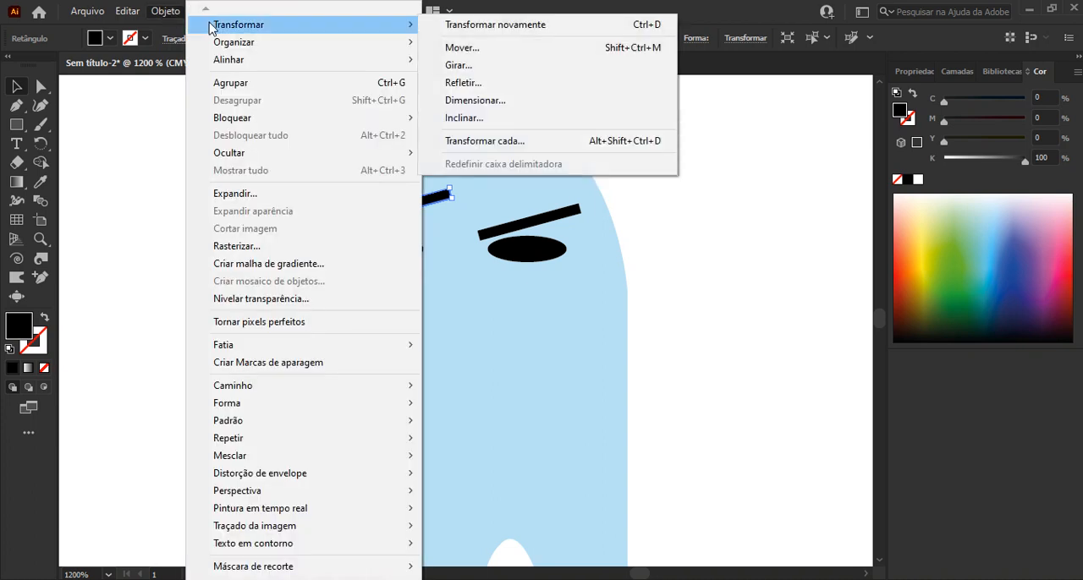
click(492, 87)
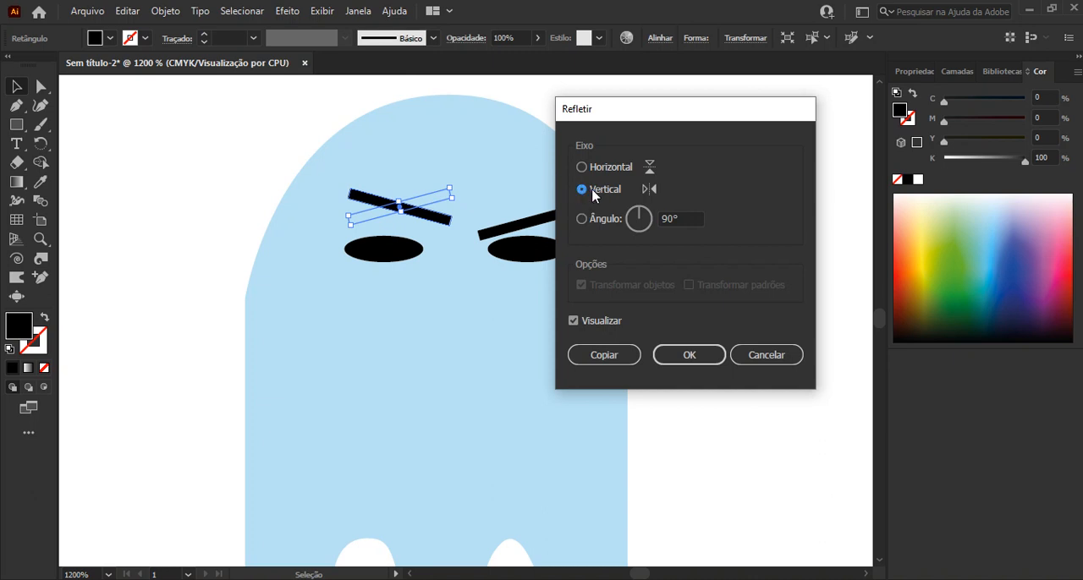
click(672, 354)
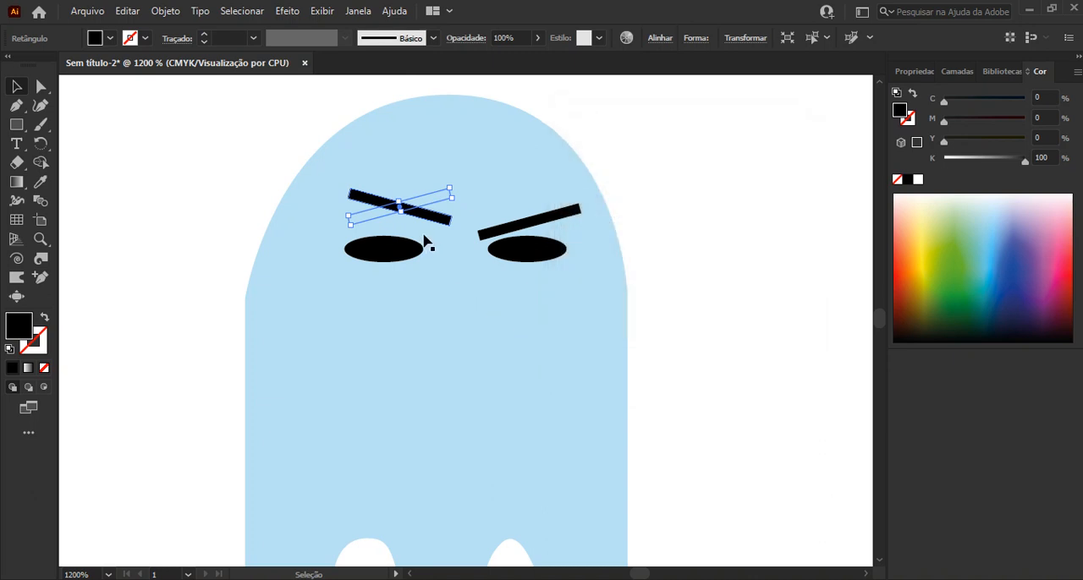
drag(427, 219, 406, 235)
click(669, 165)
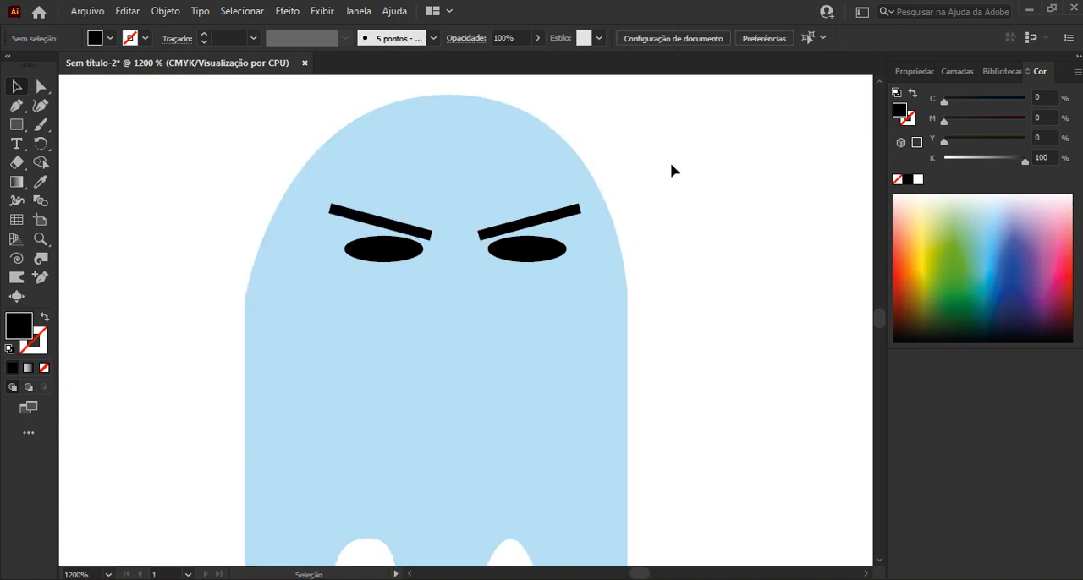
Draw a small white square as a pupil in the centre of the left eye and copy it to the right eye
key(ctrl+minus)
key(ctrl+minus)
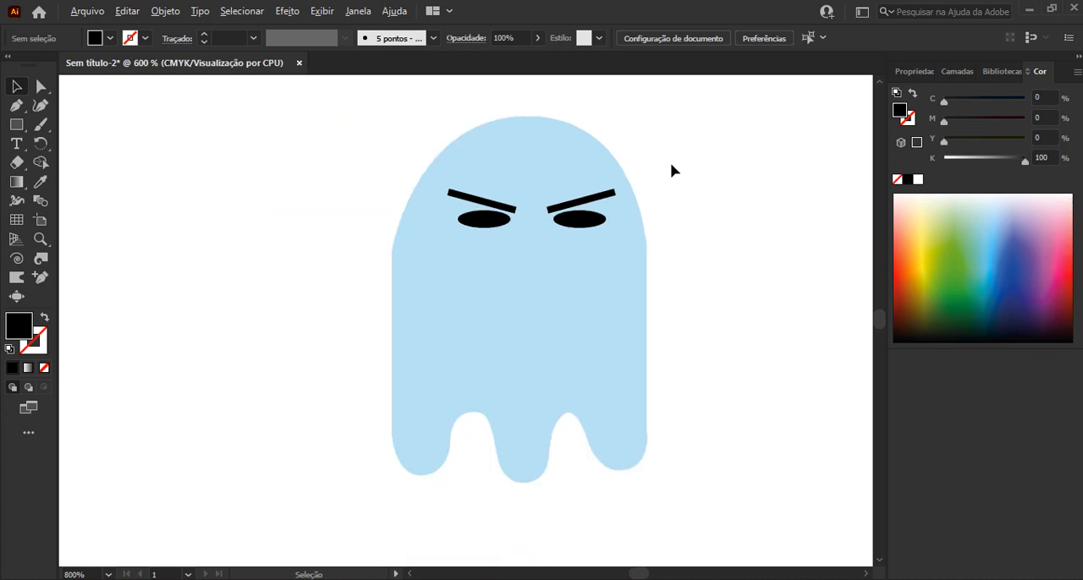
scroll(670, 171, up, 1)
click(22, 129)
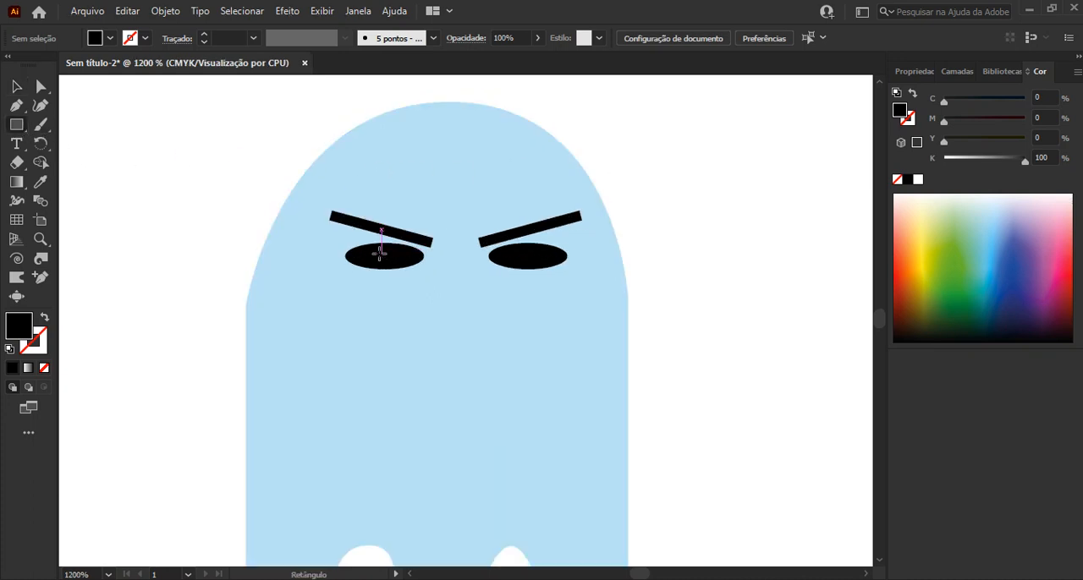
drag(381, 254, 387, 257)
click(917, 179)
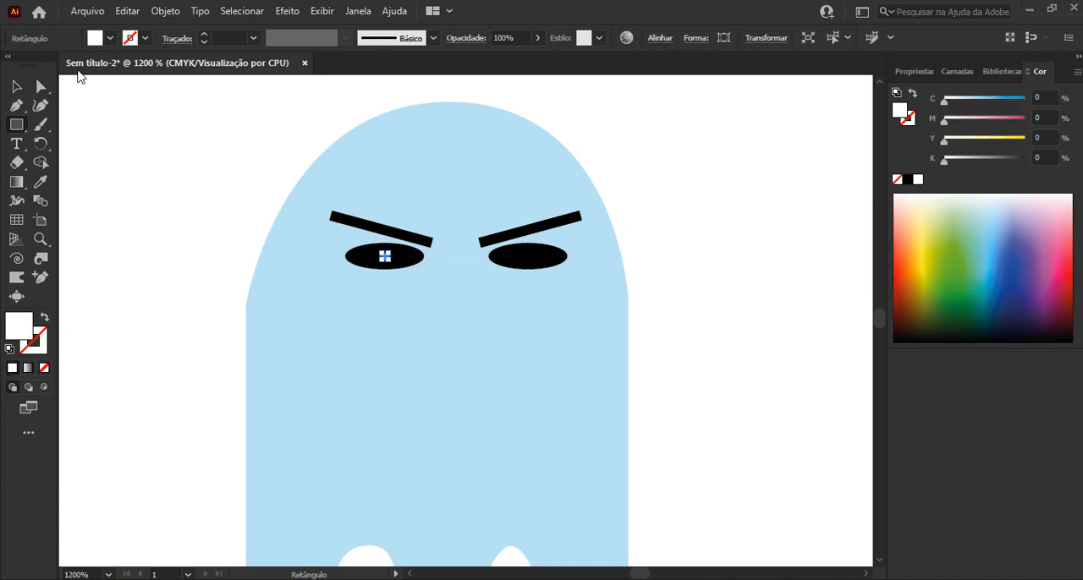
click(16, 85)
scroll(490, 218, up, 1)
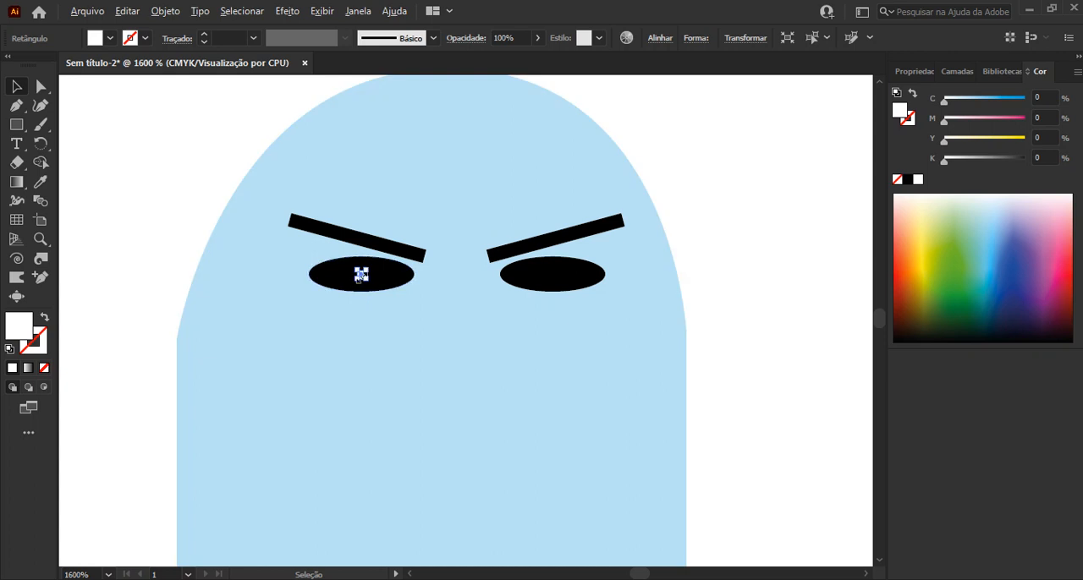
scroll(362, 273, up, 1)
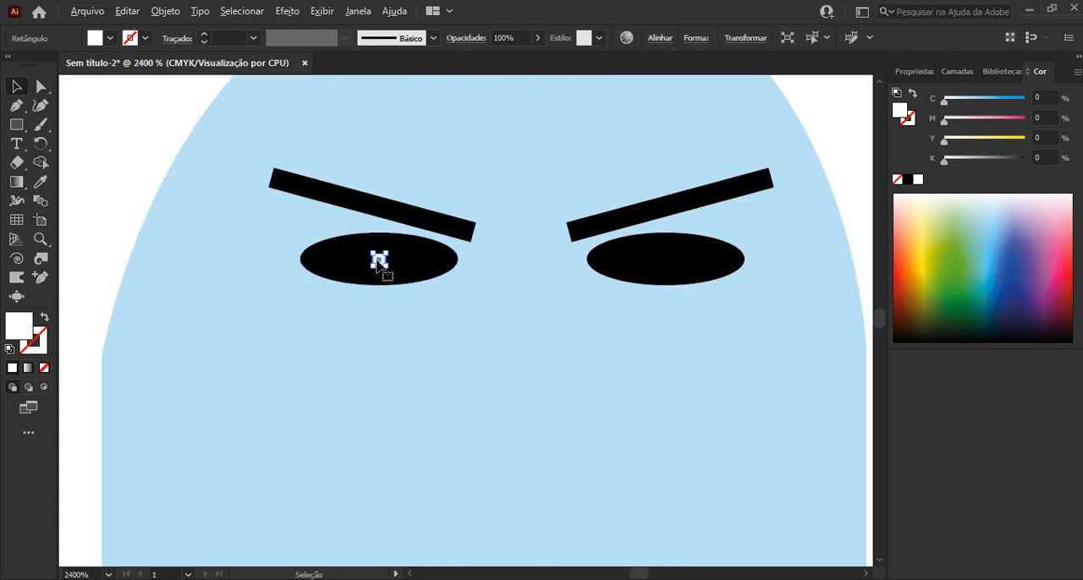
drag(387, 259, 666, 261)
click(737, 346)
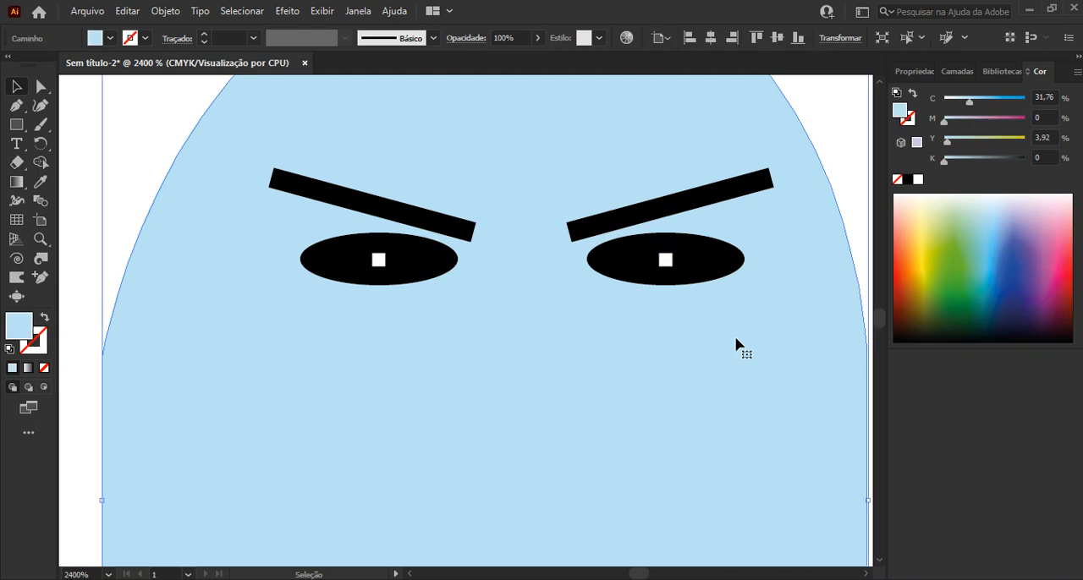
Delete the white square pupils from both eyes
click(379, 262)
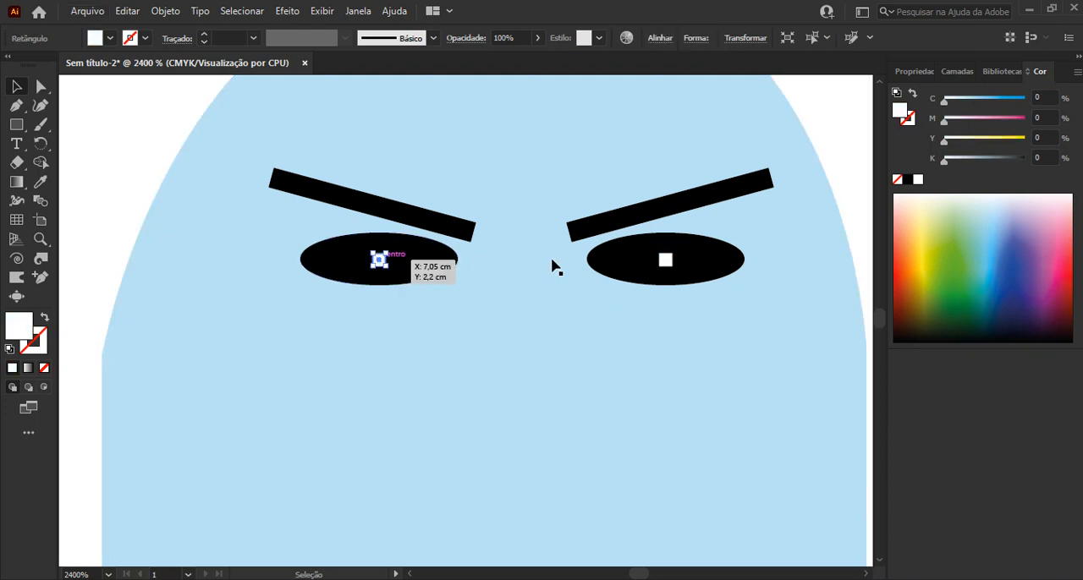
shift+click(671, 262)
key(Delete)
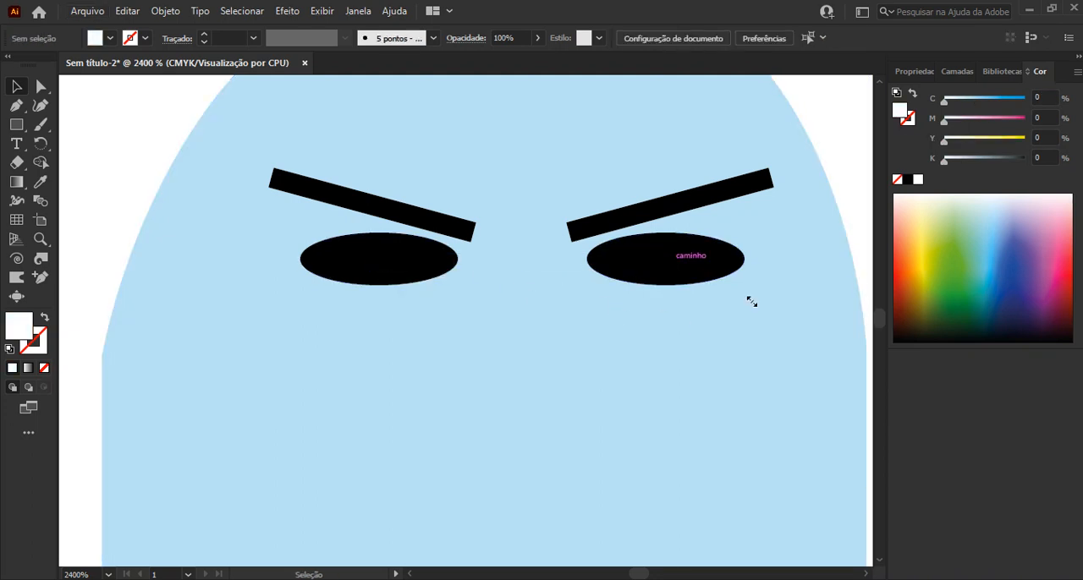
Draw a small white circle as a pupil in the centre of the left eye and place a matching one in the right eye
click(17, 125)
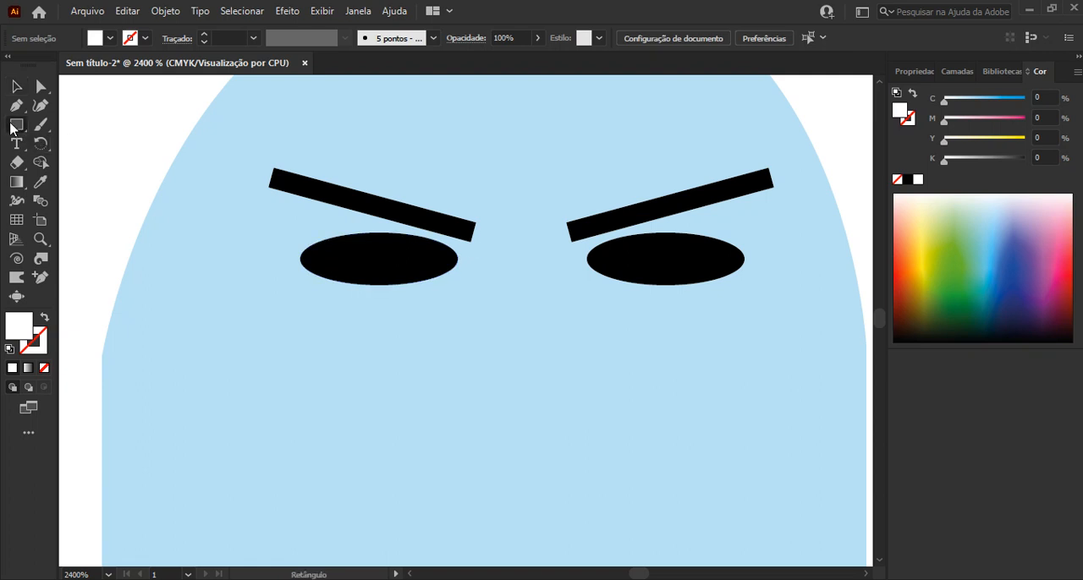
drag(11, 127, 77, 143)
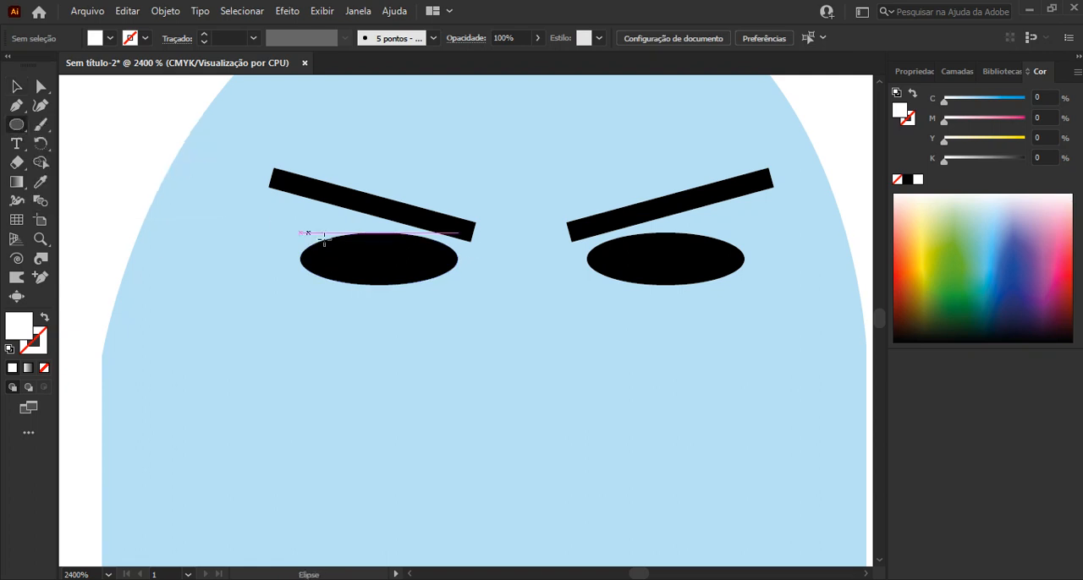
drag(373, 254, 673, 275)
click(16, 86)
click(694, 378)
key(ctrl+minus)
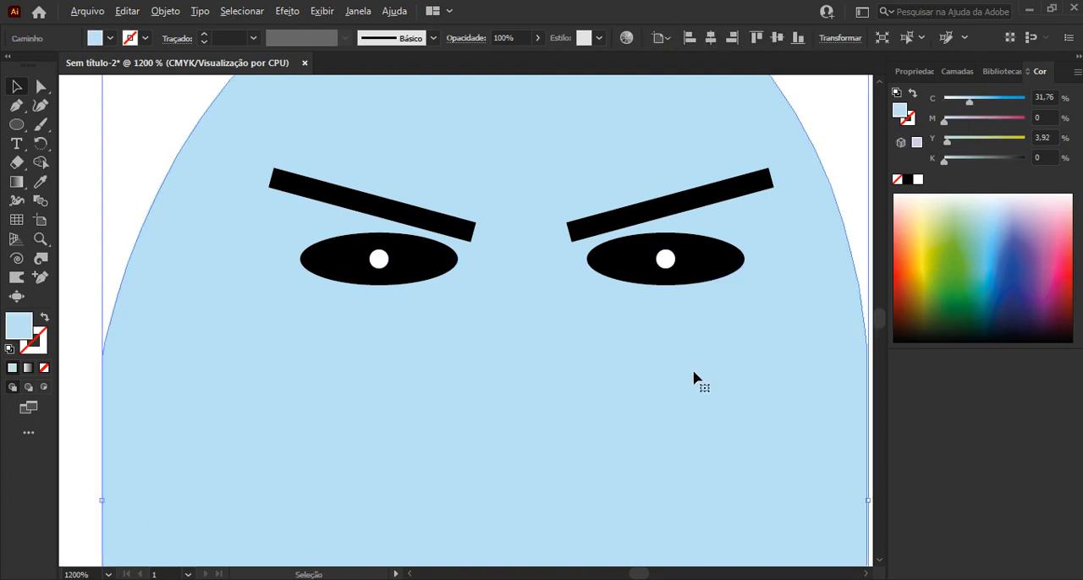
scroll(694, 377, down, 1)
drag(761, 456, 590, 383)
click(591, 383)
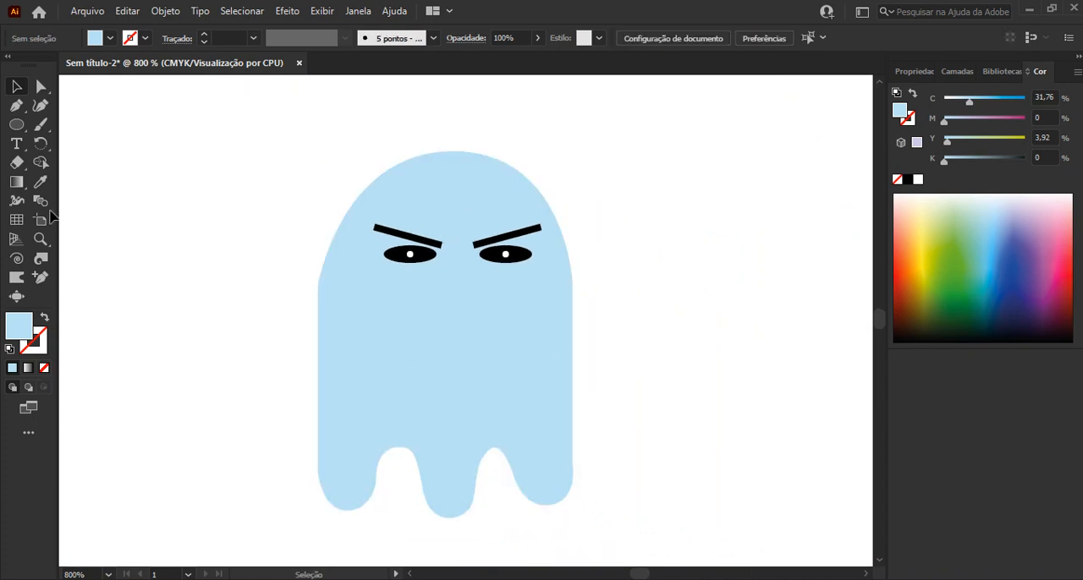
Draw a wavy two-crested curve with the Pen tool below the ghost's eyes as the upper edge of the mouth
click(16, 105)
scroll(461, 326, up, 1)
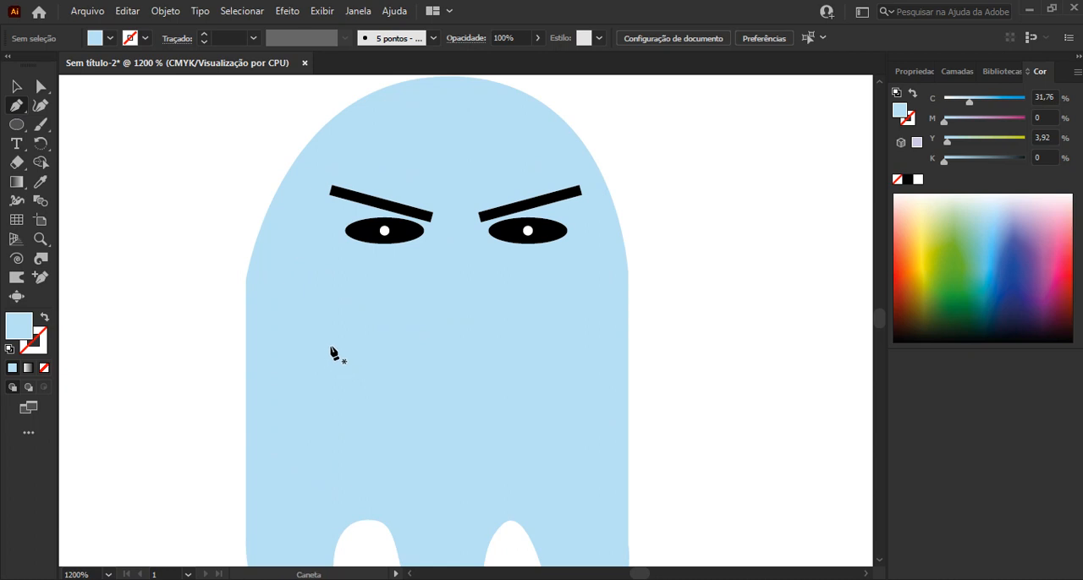
click(329, 330)
mouse_move(392, 307)
mouse_down()
mouse_move(406, 326)
mouse_move(528, 313)
mouse_move(561, 339)
mouse_move(553, 350)
mouse_move(566, 351)
mouse_move(116, 365)
mouse_move(33, 347)
mouse_move(290, 399)
mouse_move(36, 353)
mouse_move(45, 320)
mouse_up()
scroll(551, 338, up, 1)
scroll(552, 336, up, 1)
Remove the fill from the wavy mouth path and give it a black stroke
click(45, 318)
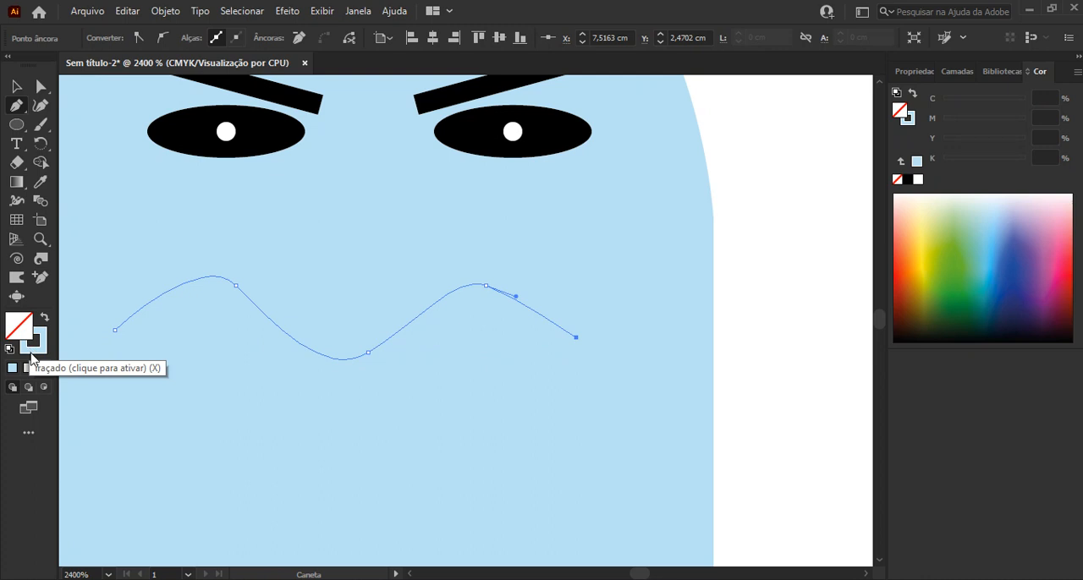
click(31, 355)
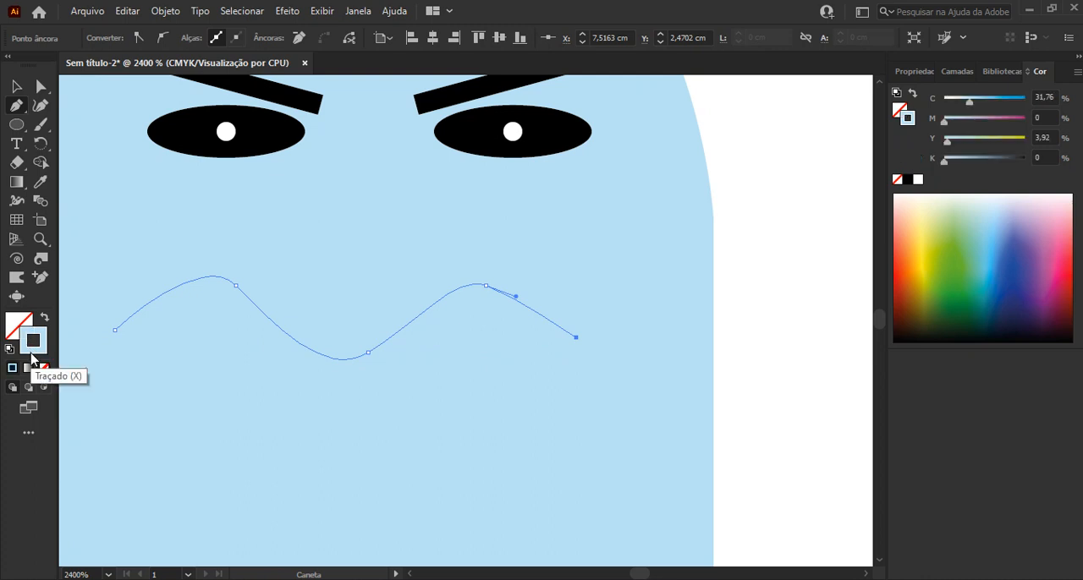
click(907, 180)
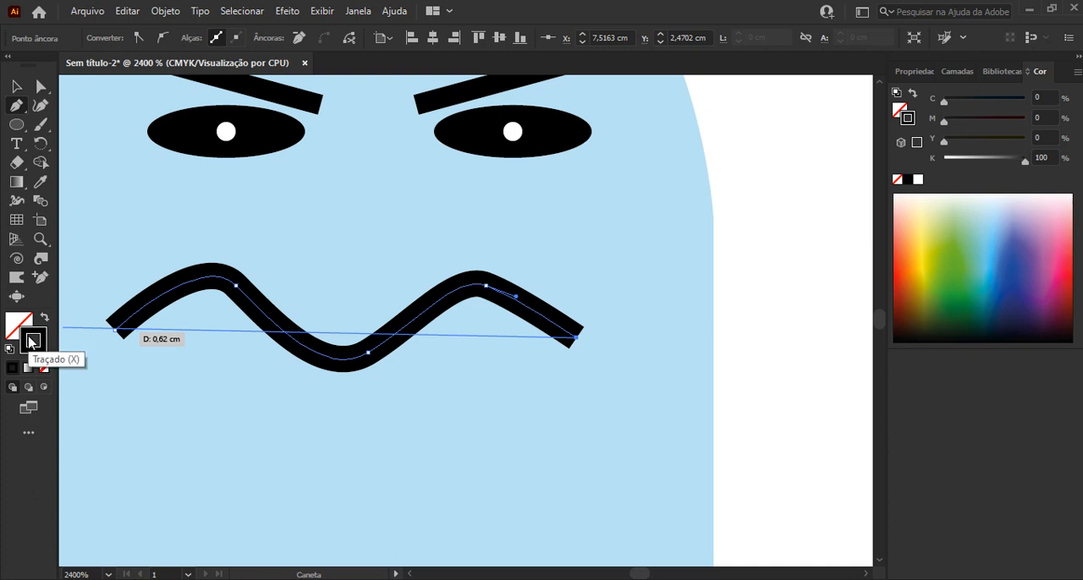
Continue the mouth path around its right end and back along a parallel wavy lower edge, closing it at the left starting point
click(591, 349)
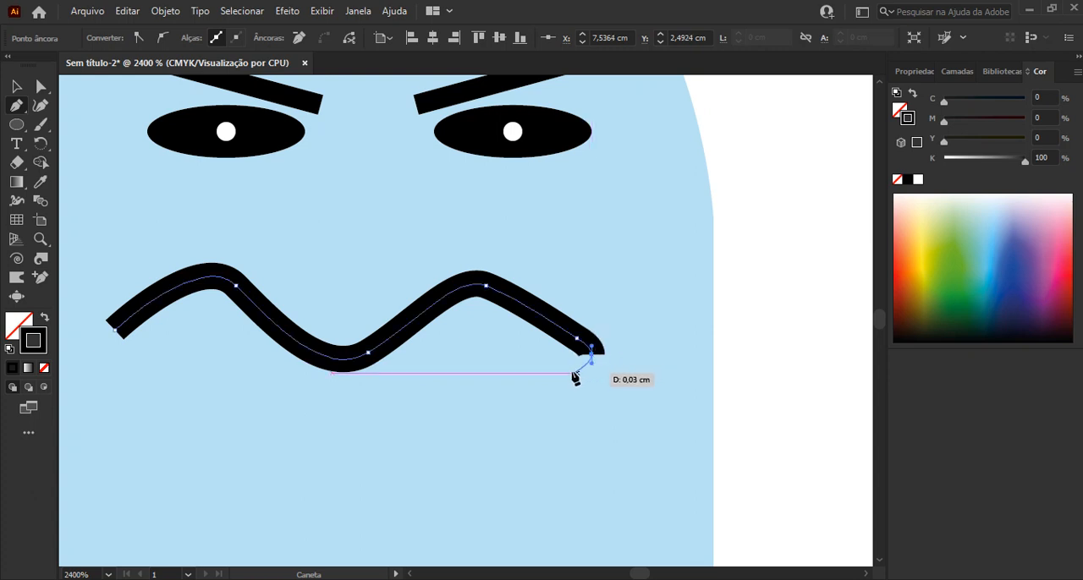
drag(575, 378, 558, 372)
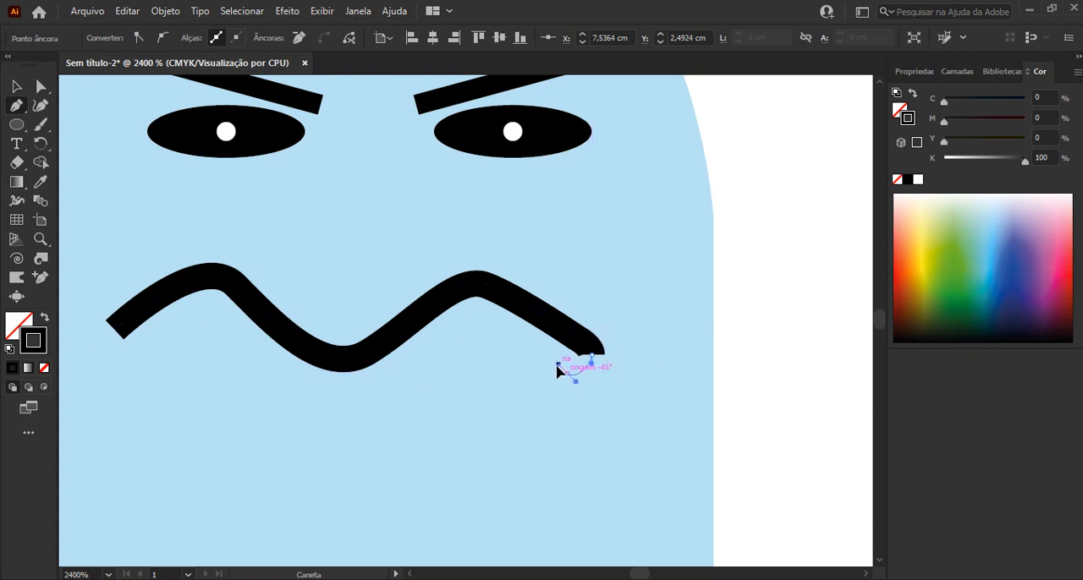
click(477, 316)
drag(367, 393, 345, 394)
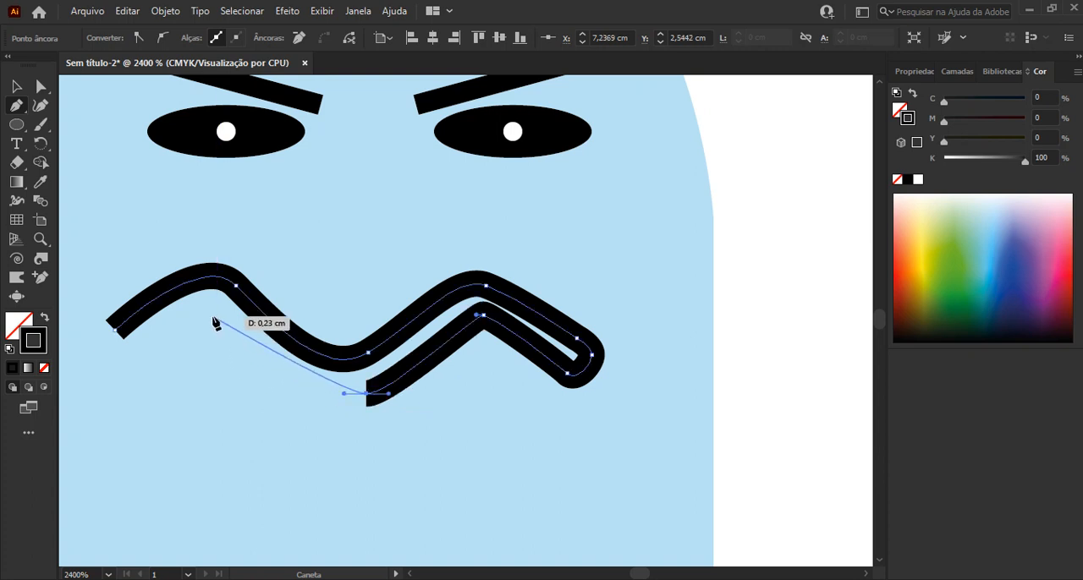
mouse_move(212, 317)
mouse_down()
mouse_move(213, 274)
mouse_move(171, 265)
mouse_move(153, 220)
mouse_move(123, 219)
mouse_move(189, 329)
mouse_up()
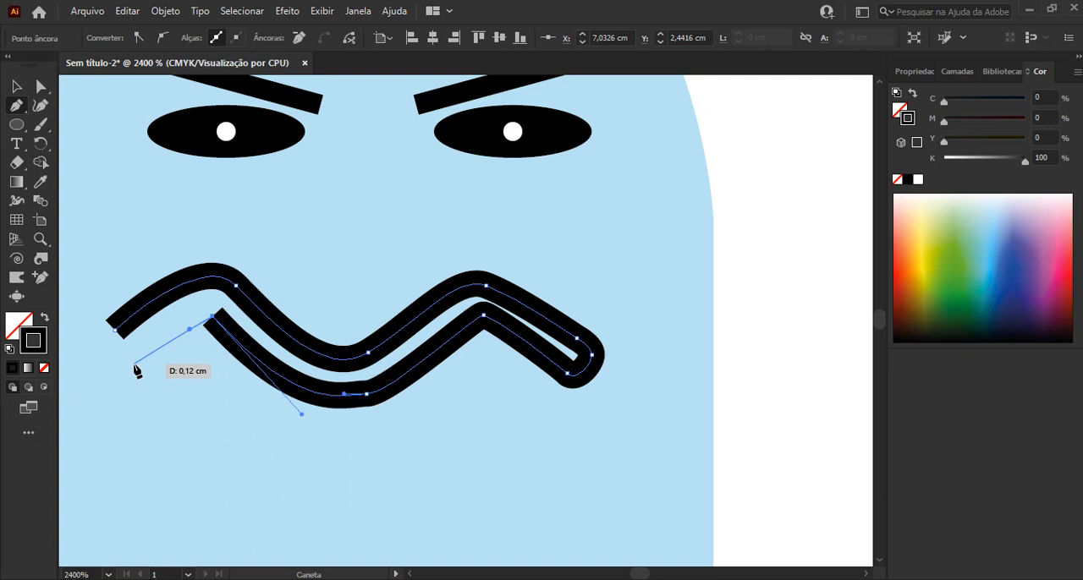
drag(135, 365, 121, 375)
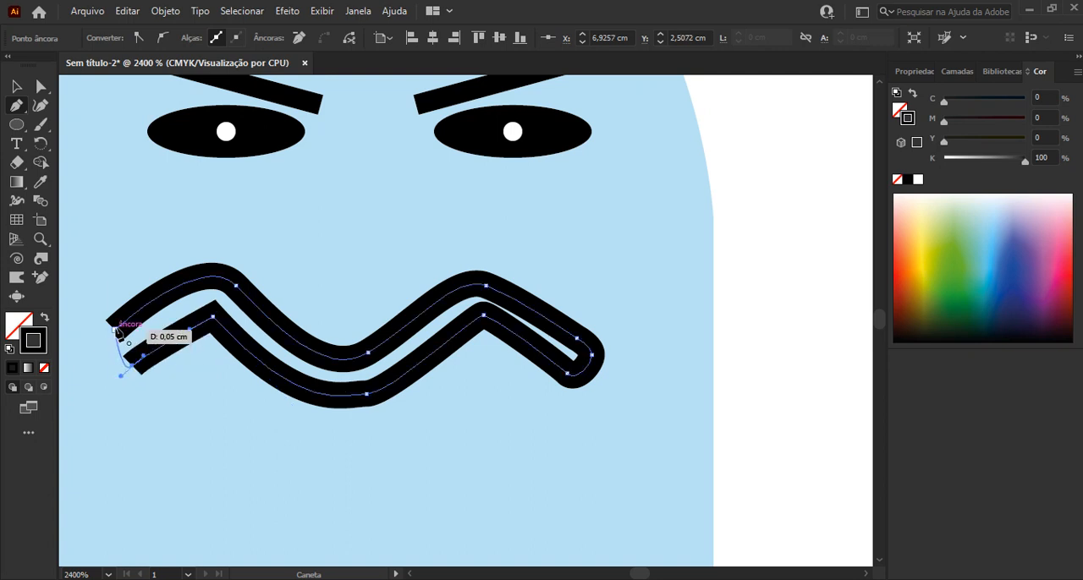
drag(116, 331, 134, 298)
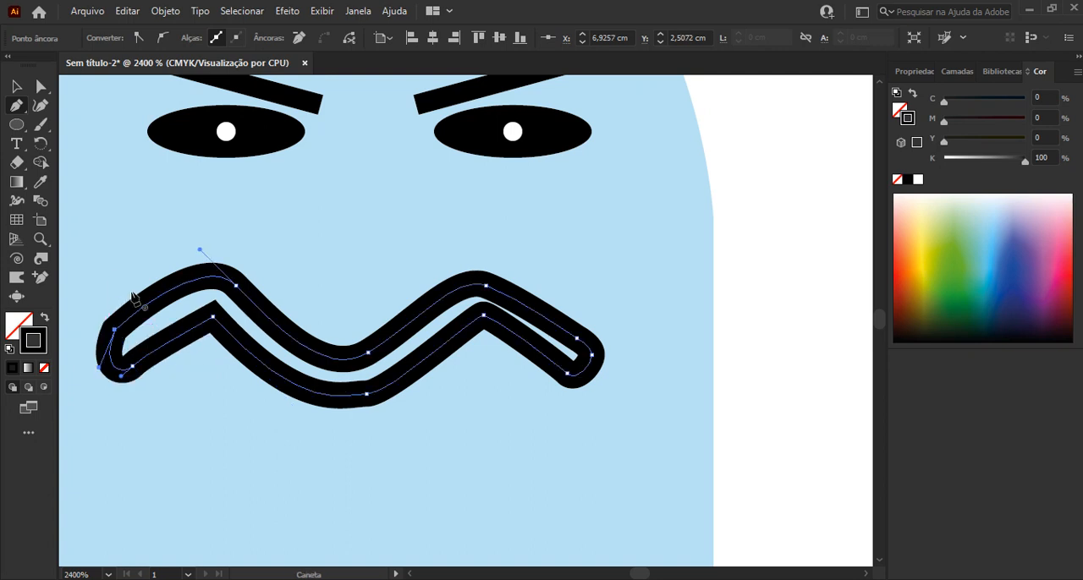
Set the stroke weight of the blue ghost's wavy mouth outline to 0,3 pt and check it at different zoom levels
key(v)
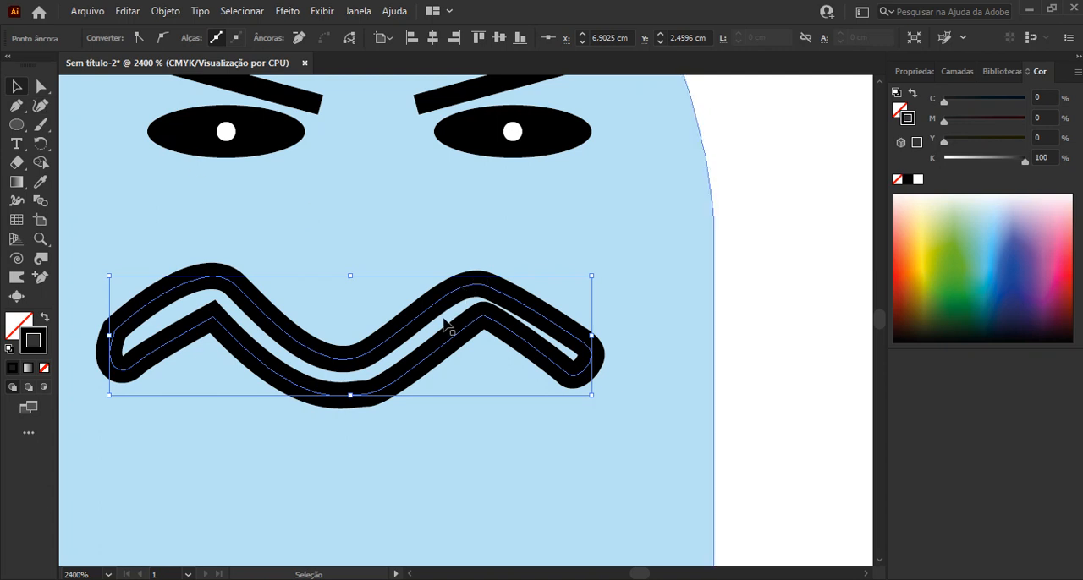
scroll(460, 261, down, 1)
drag(510, 213, 564, 307)
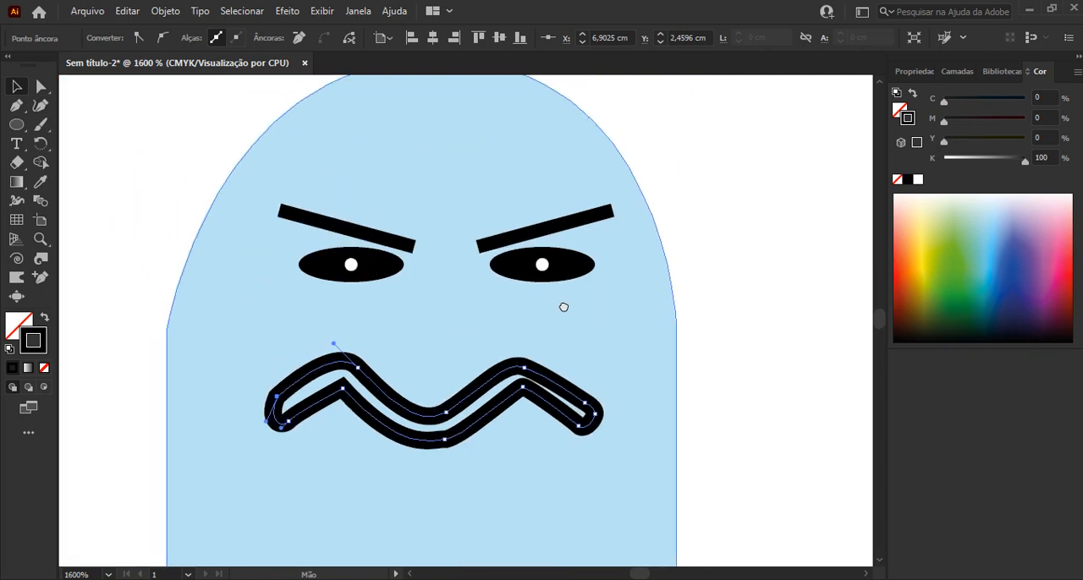
click(507, 390)
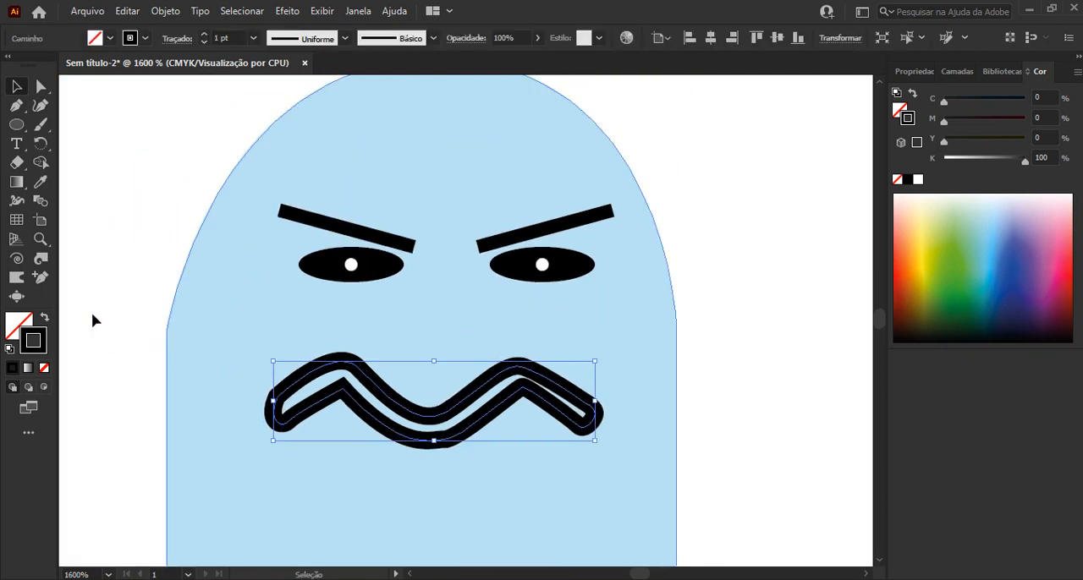
double_click(218, 38)
text(0,3)
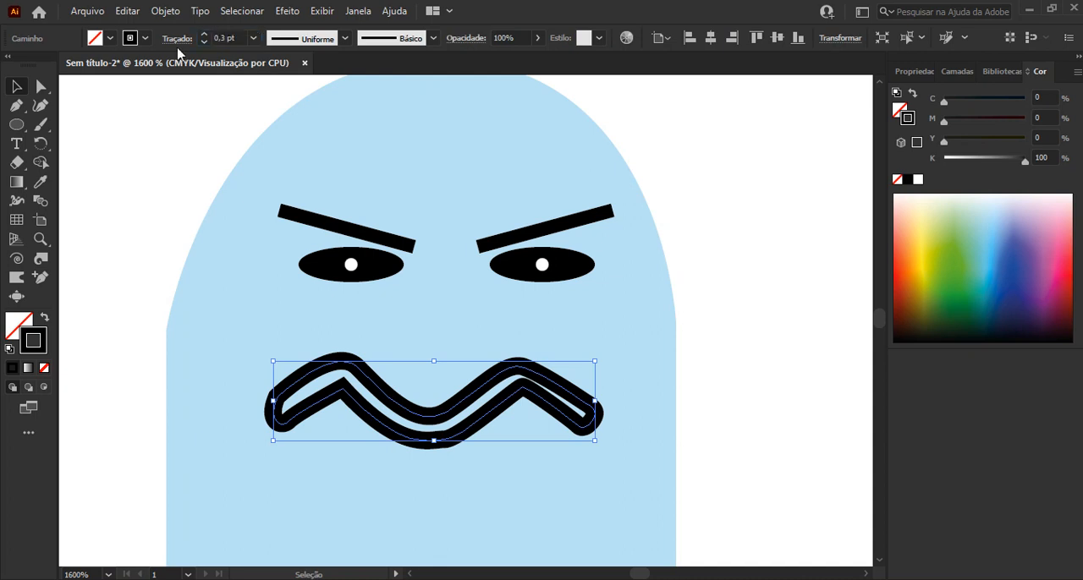
key(Return)
click(763, 265)
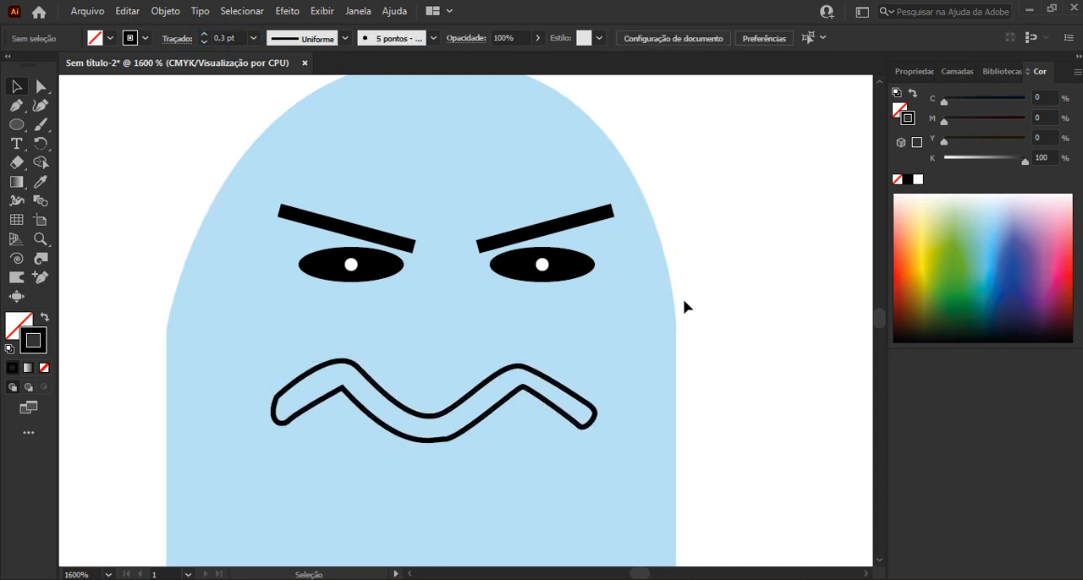
scroll(683, 299, down, 2)
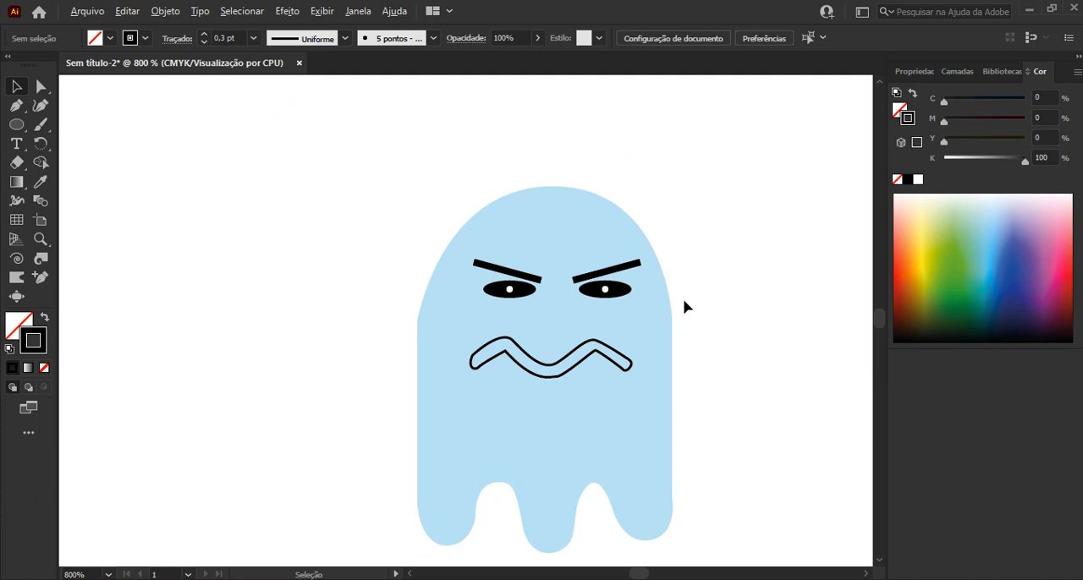
scroll(683, 299, up, 2)
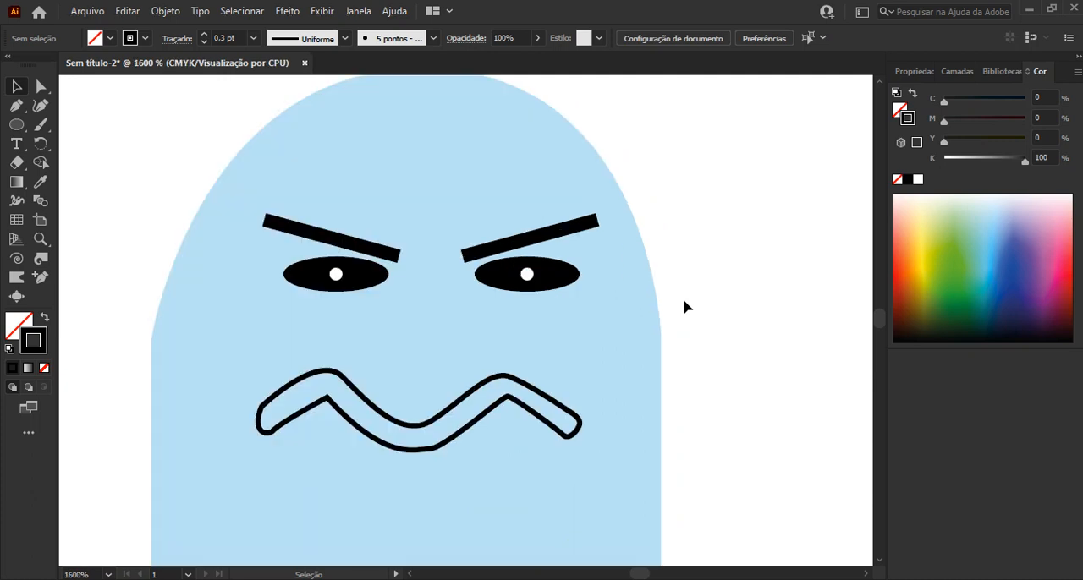
Undo the last stroke weight change on the blue ghost's mouth and clear the selection
key(ctrl+z)
key(v)
click(691, 329)
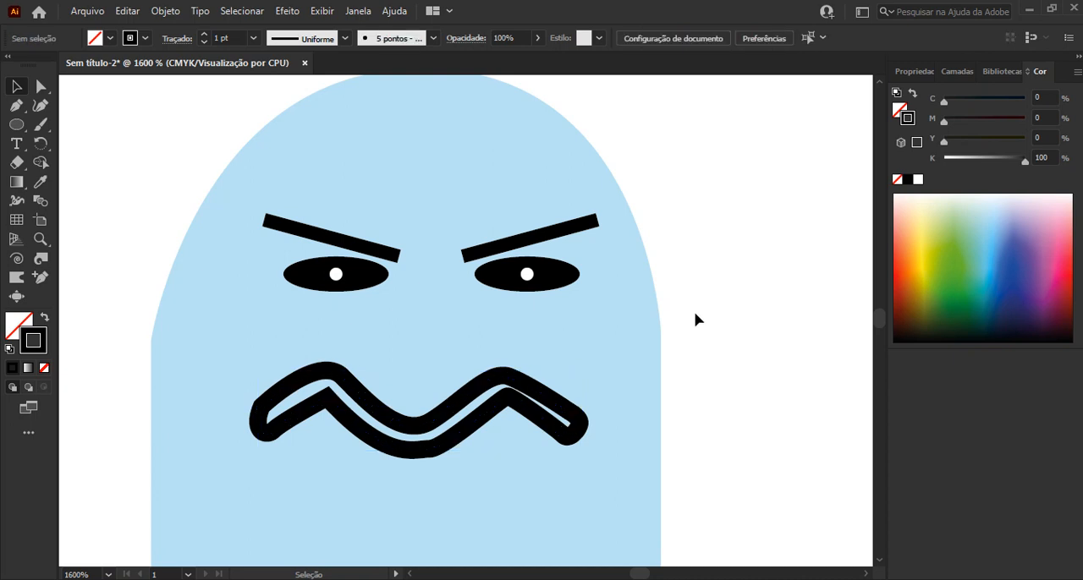
Duplicate the blue ghost's body, eyebrows and eyes without the mouth, placing the copy to the right of the original
scroll(695, 319, down, 1)
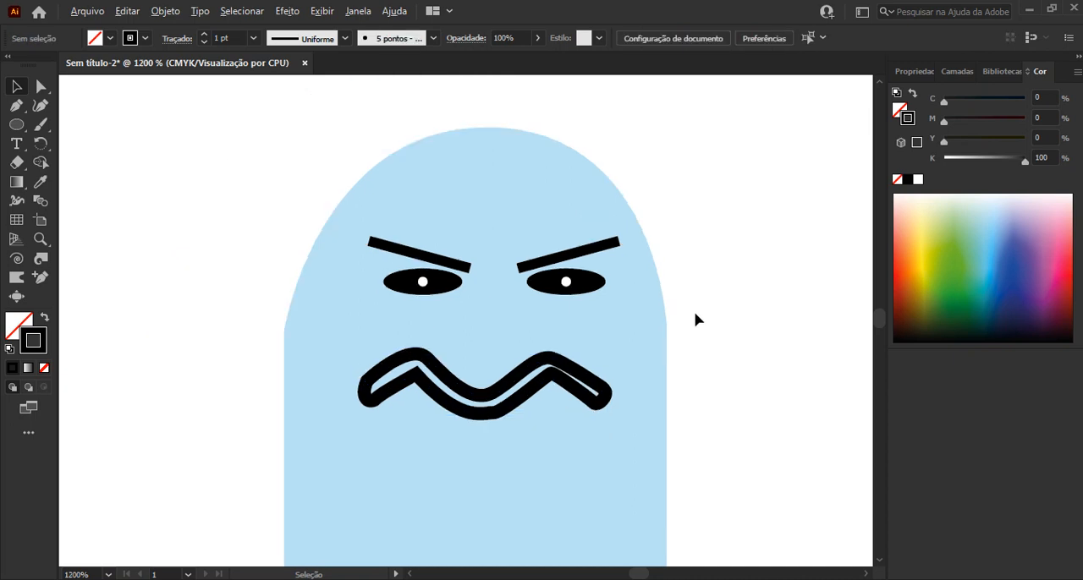
scroll(695, 319, down, 3)
scroll(710, 358, right, 5)
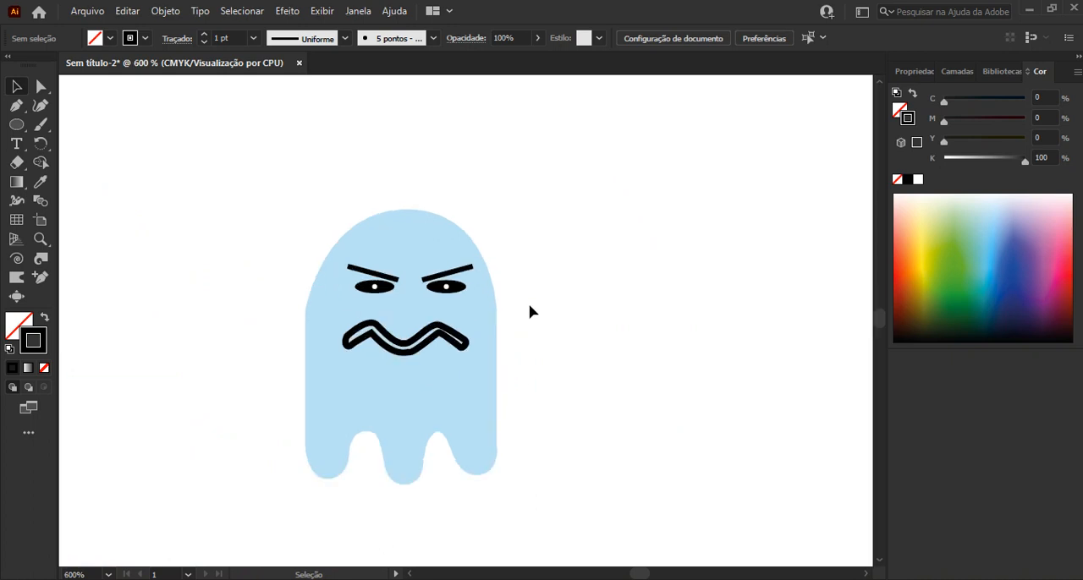
drag(164, 229, 562, 298)
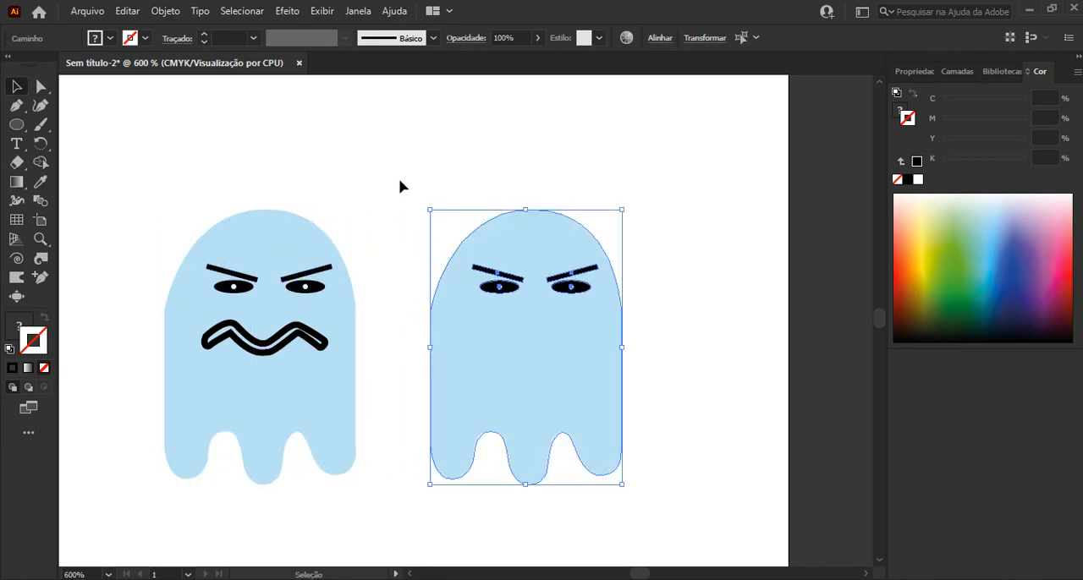
Select every part of the original blue ghost, including its mouth, and group them
click(153, 176)
drag(117, 156, 378, 508)
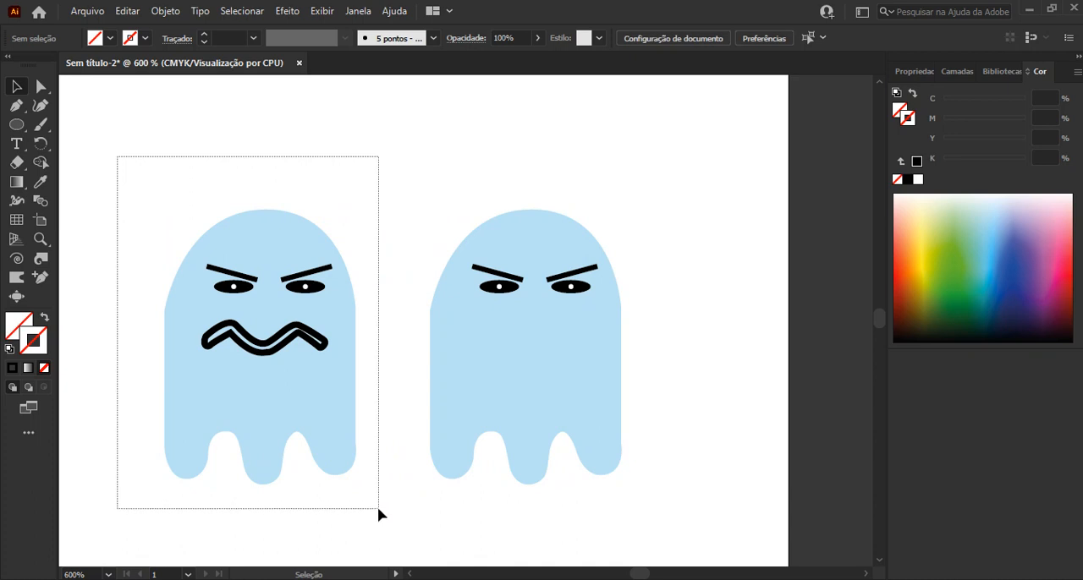
drag(271, 246, 271, 246)
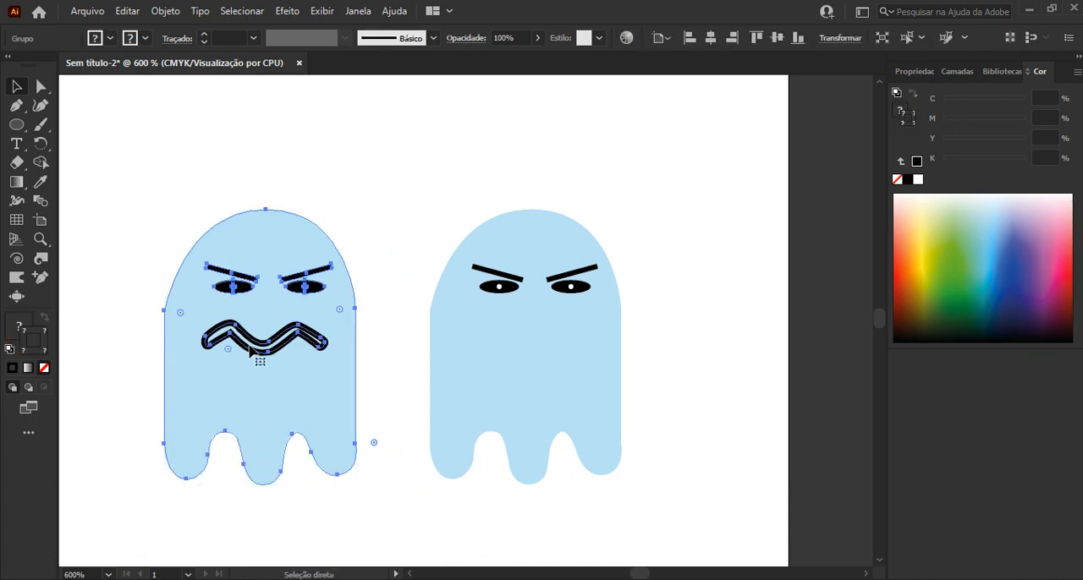
Recolour the copied ghost's body fill to light pink with C 0, M 43,14, Y 0, K 0, keeping it without a stroke
click(534, 374)
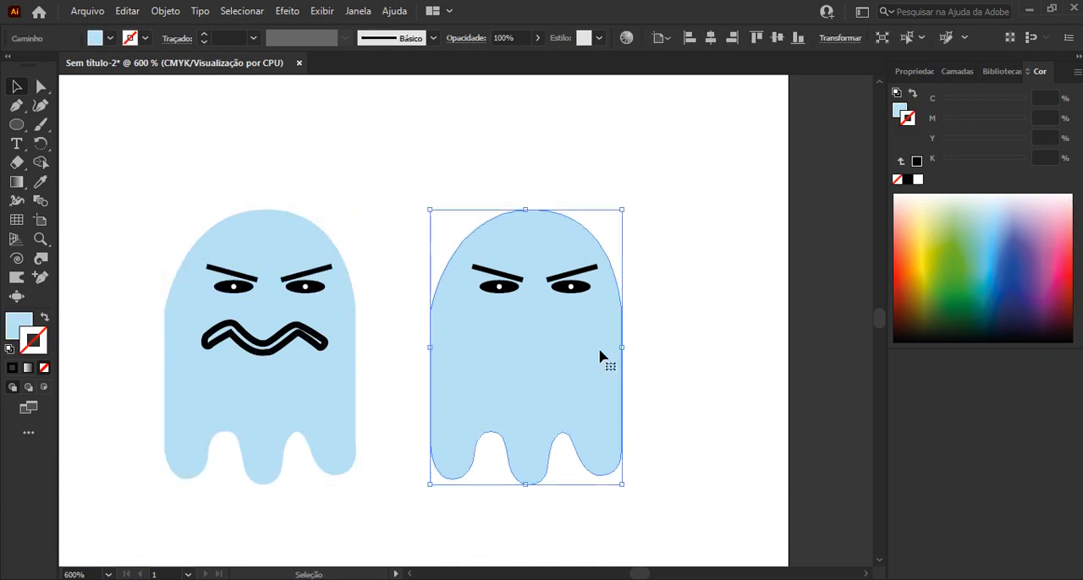
click(926, 220)
key(ctrl+z)
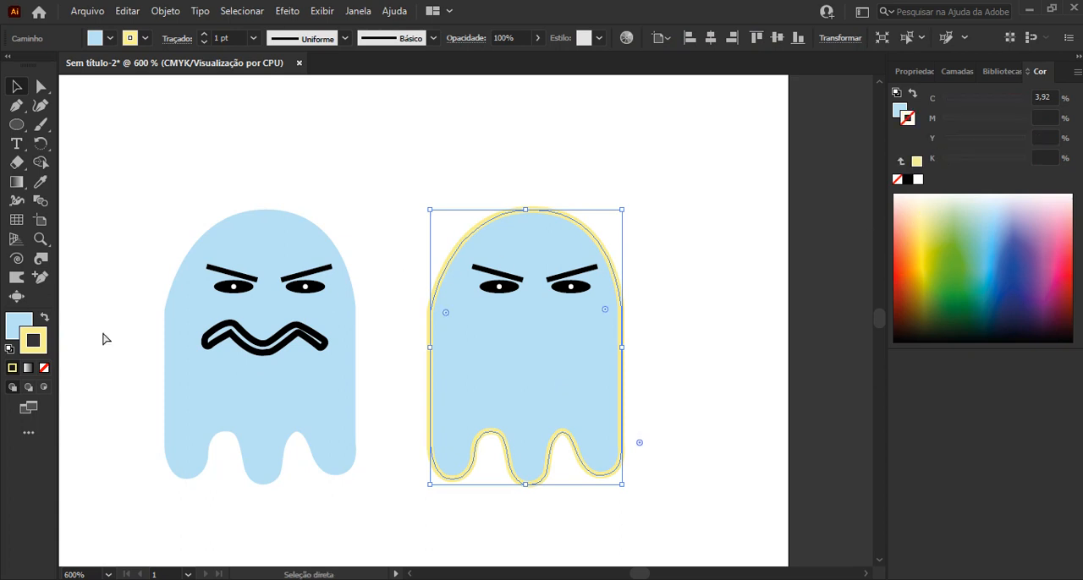
click(20, 322)
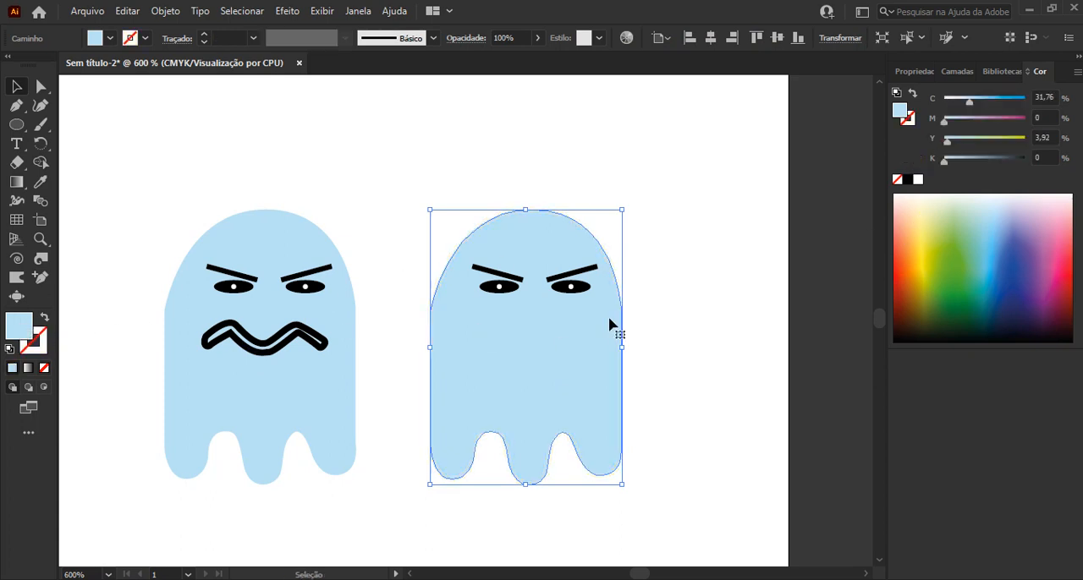
click(1056, 214)
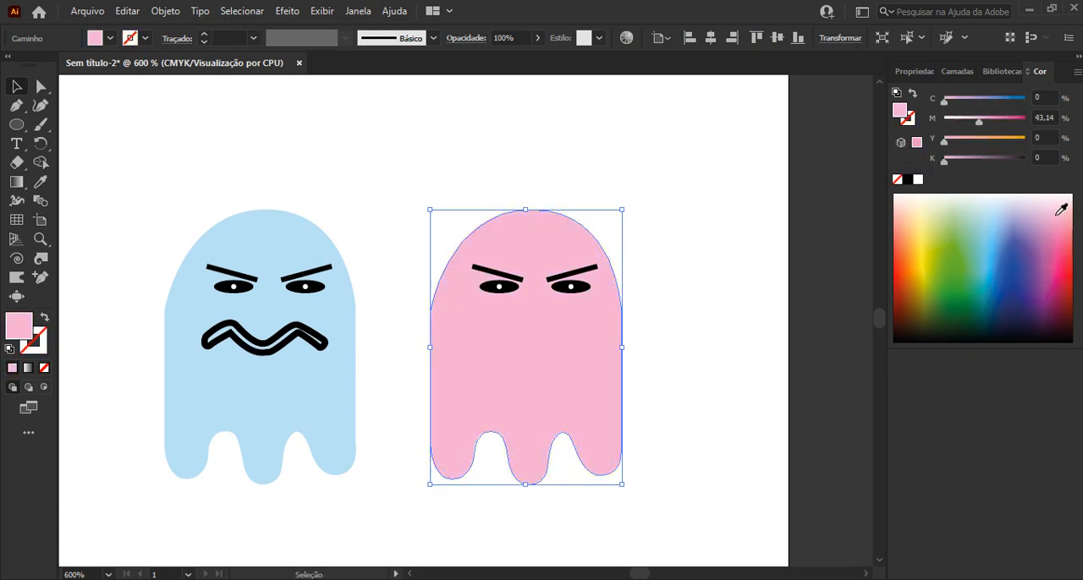
click(690, 316)
Delete the eyebrows, eyes and pupils from the pink ghost
scroll(687, 365, up, 1)
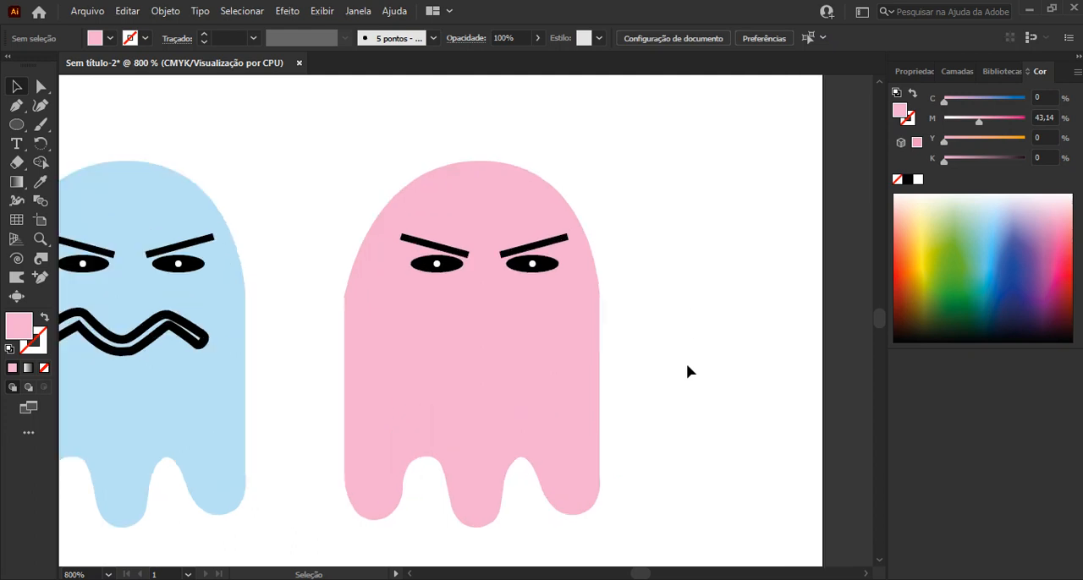
drag(339, 213, 594, 302)
shift+click(503, 190)
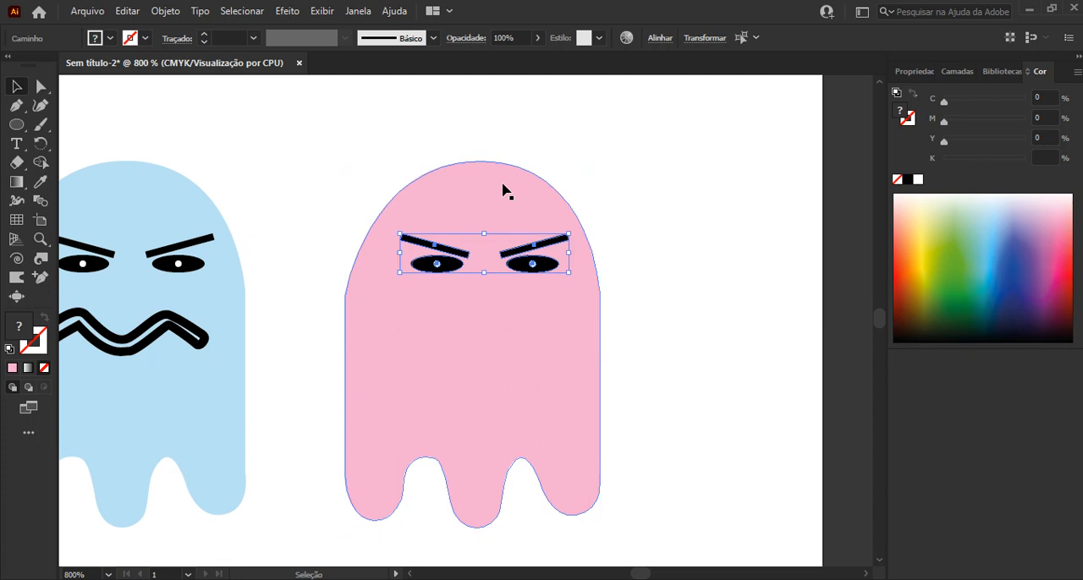
key(Delete)
Draw a tall oval as the pink ghost's right eye with no fill and a 1 pt purple stroke (C 52,16, M 100, Y 19,61, K 12,94)
key(l)
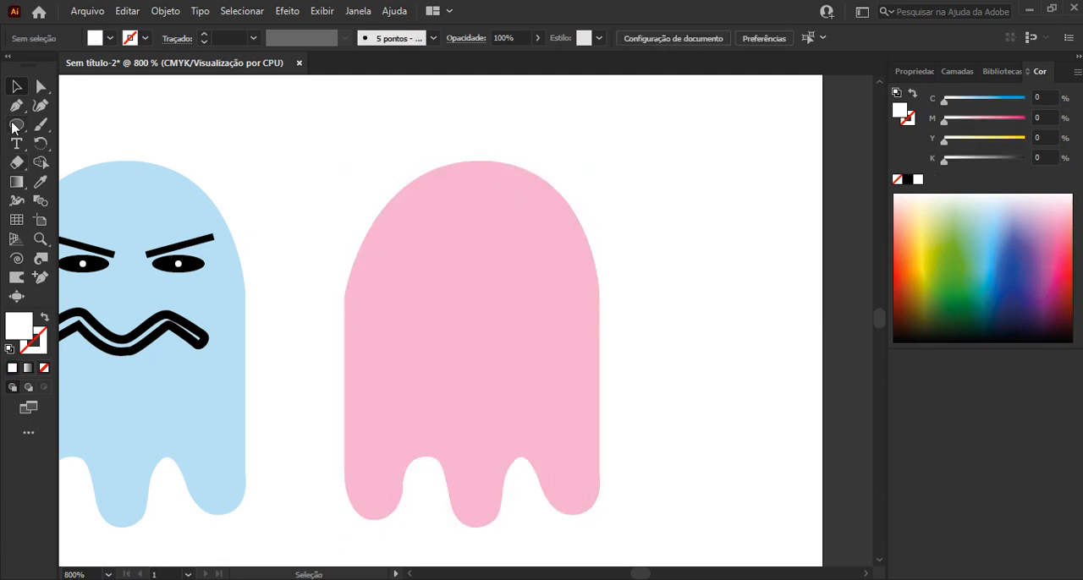
drag(506, 240, 550, 311)
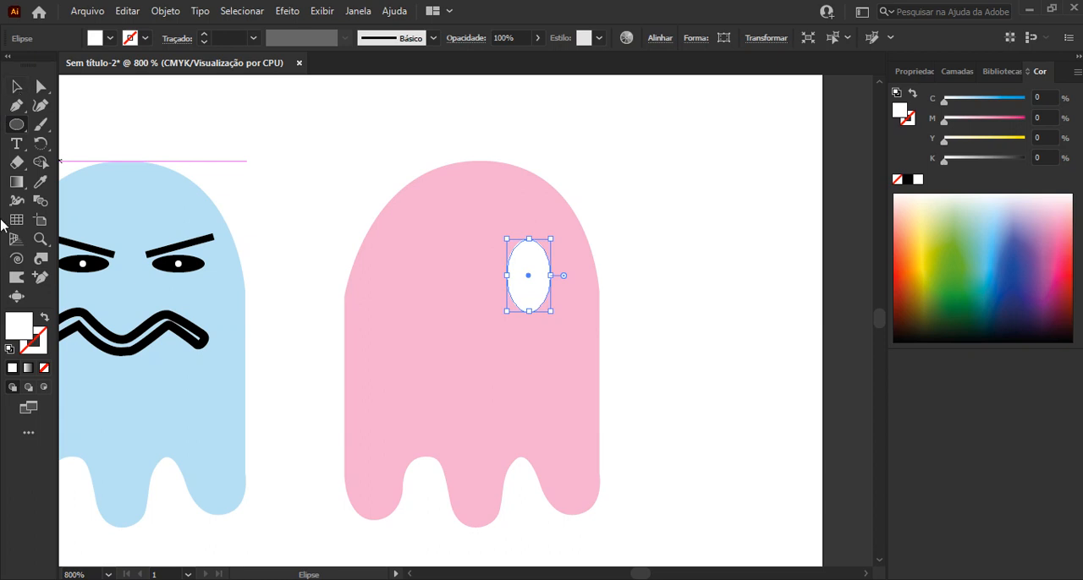
click(16, 86)
click(45, 317)
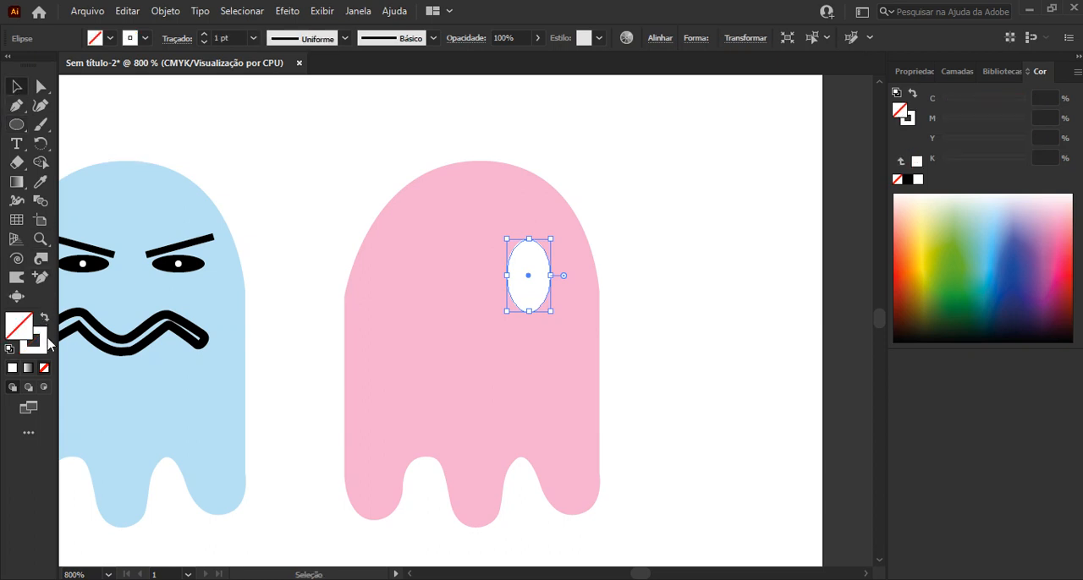
click(42, 348)
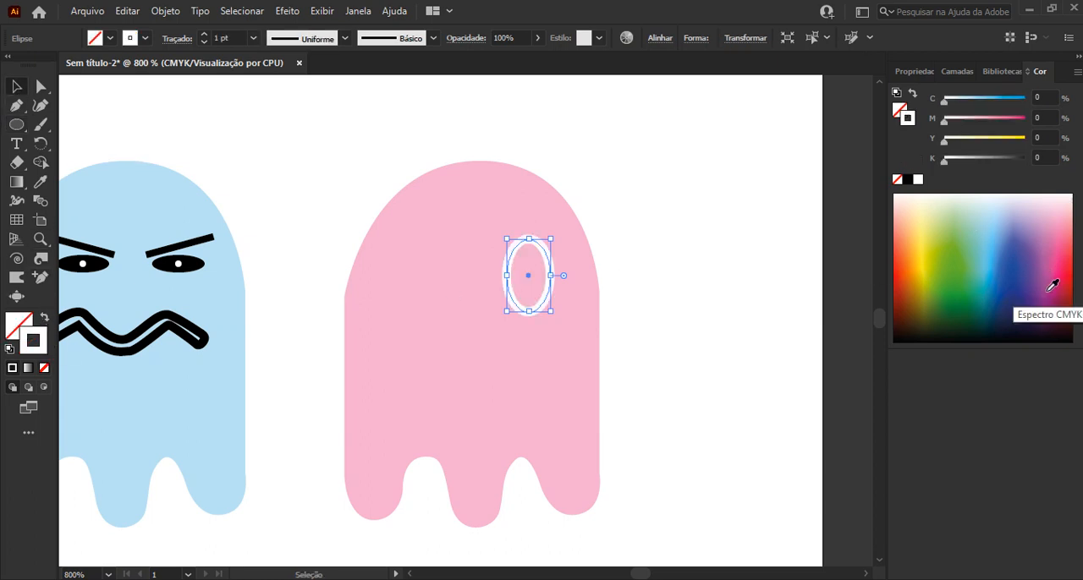
click(1054, 293)
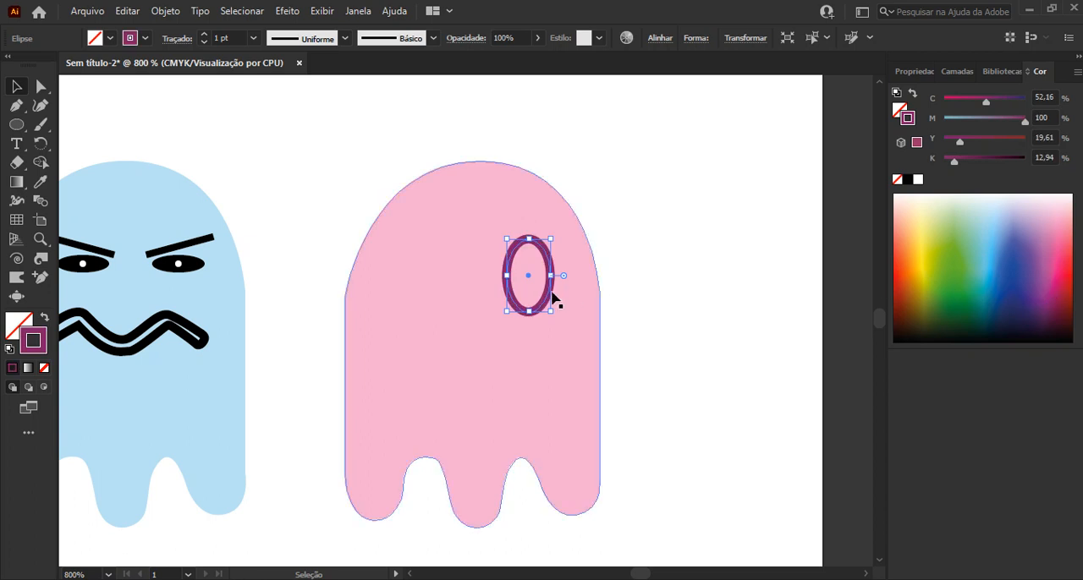
Copy the purple oval to the left side of the pink ghost's face as the second eye
drag(552, 291, 472, 292)
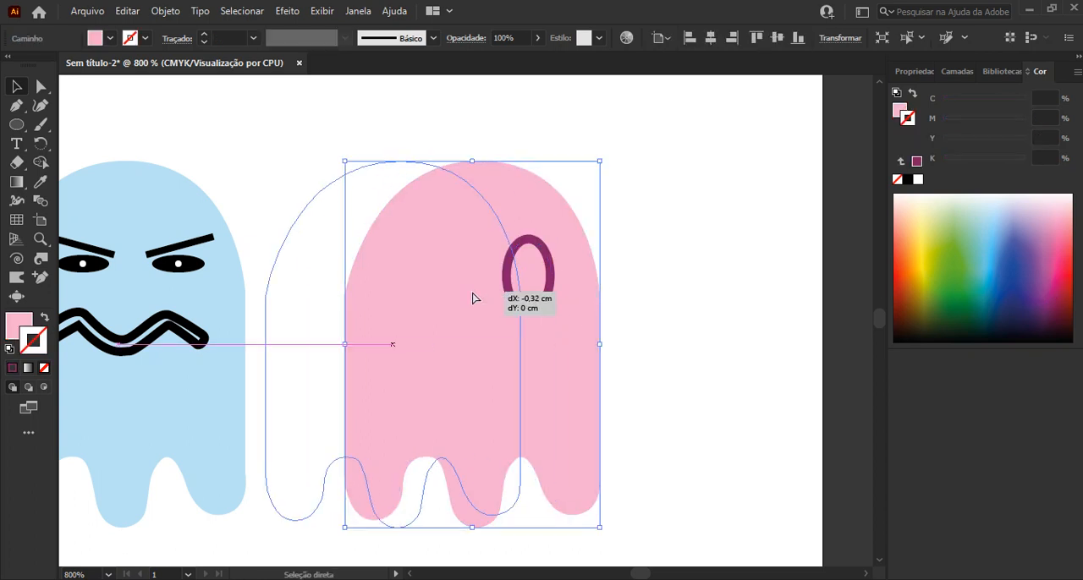
key(ctrl+z)
click(551, 293)
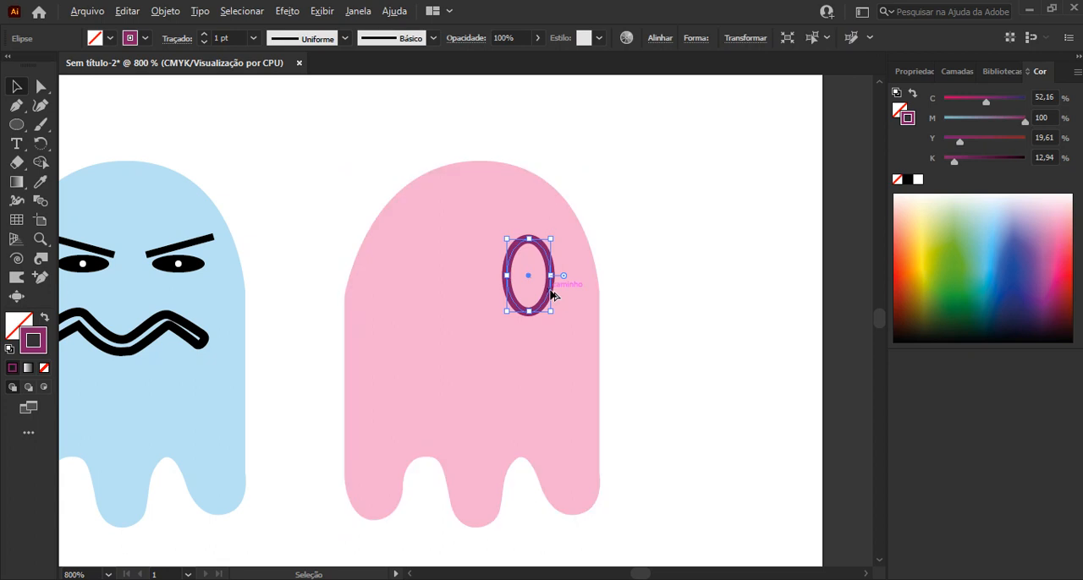
drag(551, 295, 462, 291)
click(718, 245)
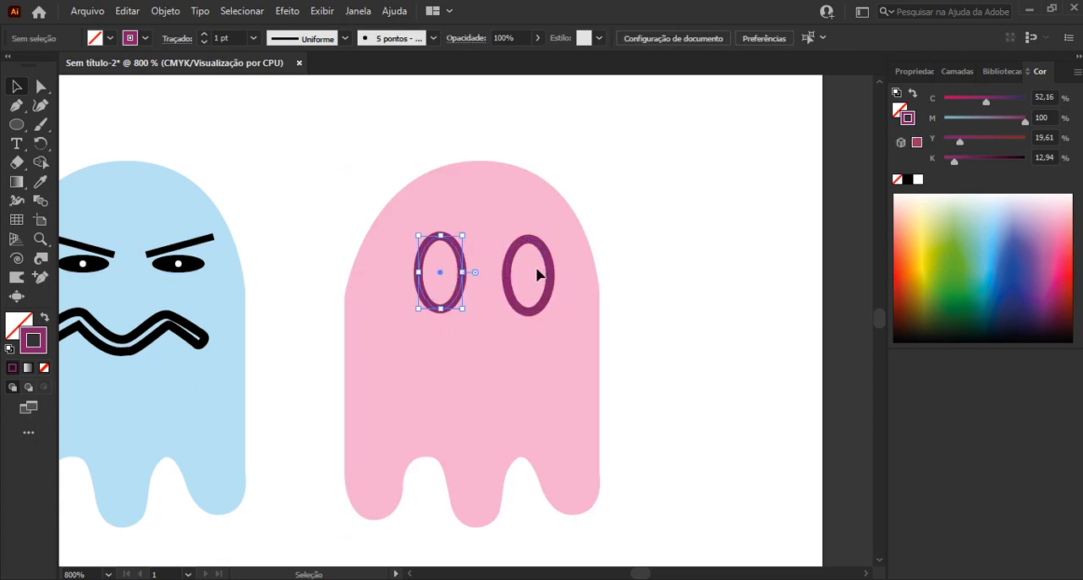
Draw a small circle as a pupil inside the pink ghost's left eye
scroll(508, 256, up, 1)
scroll(511, 262, up, 1)
key(l)
drag(370, 283, 400, 313)
key(v)
Give the pupil a black fill without a stroke, centre it in the left eye and copy it into the right eye
click(45, 317)
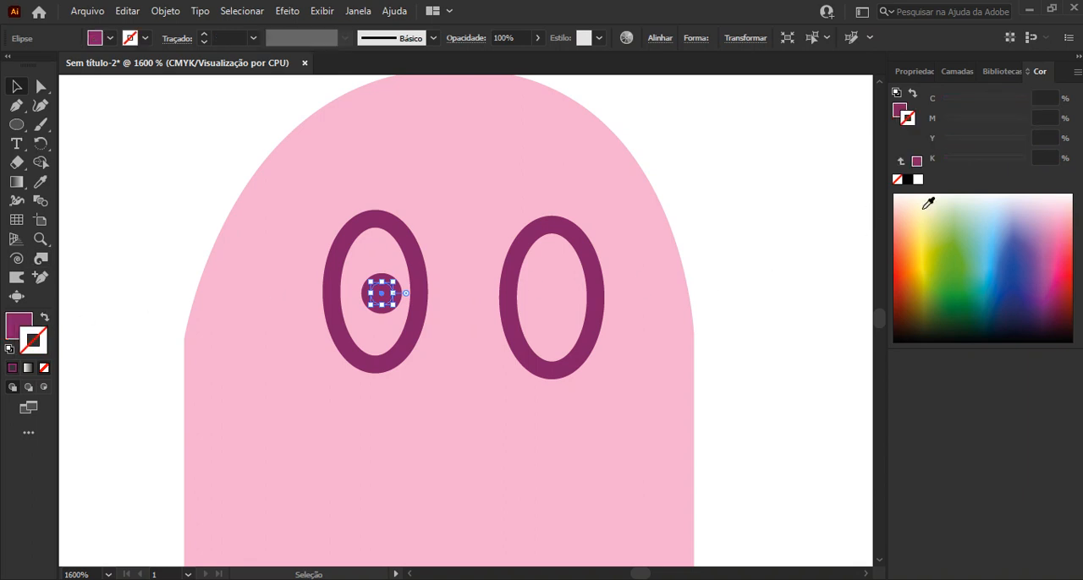
click(907, 179)
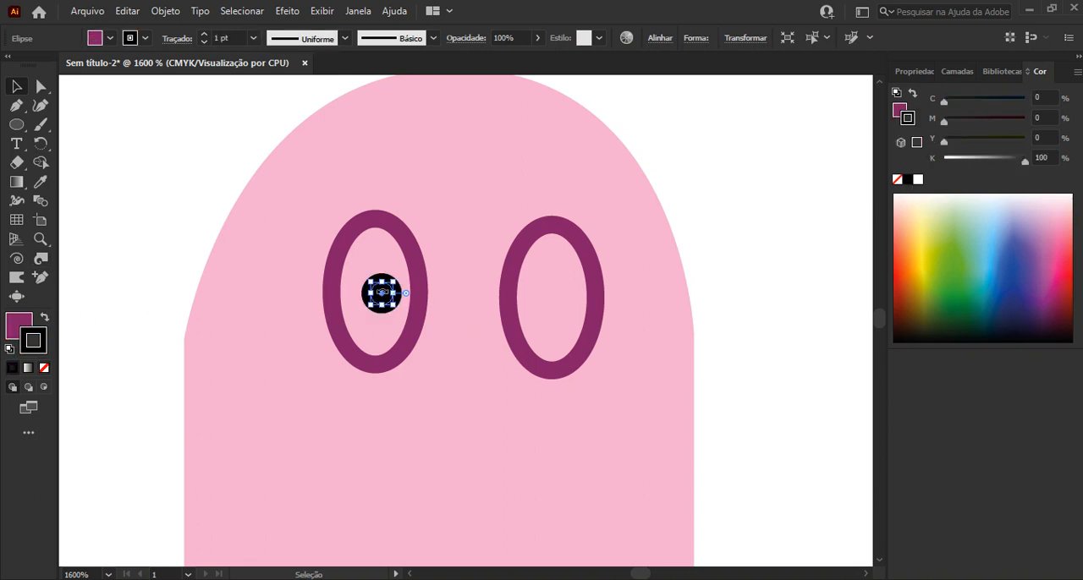
click(45, 319)
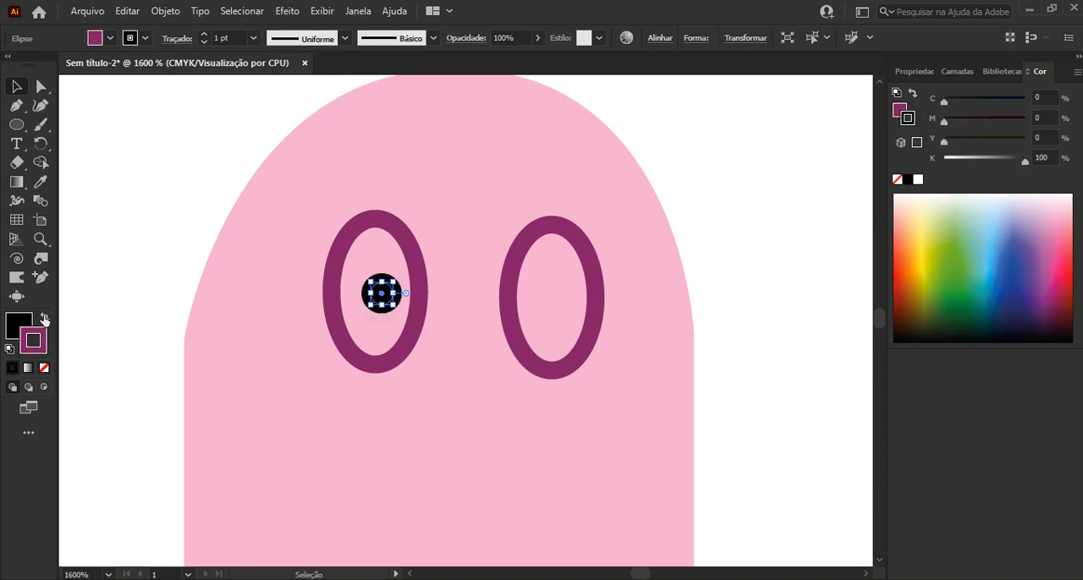
click(44, 368)
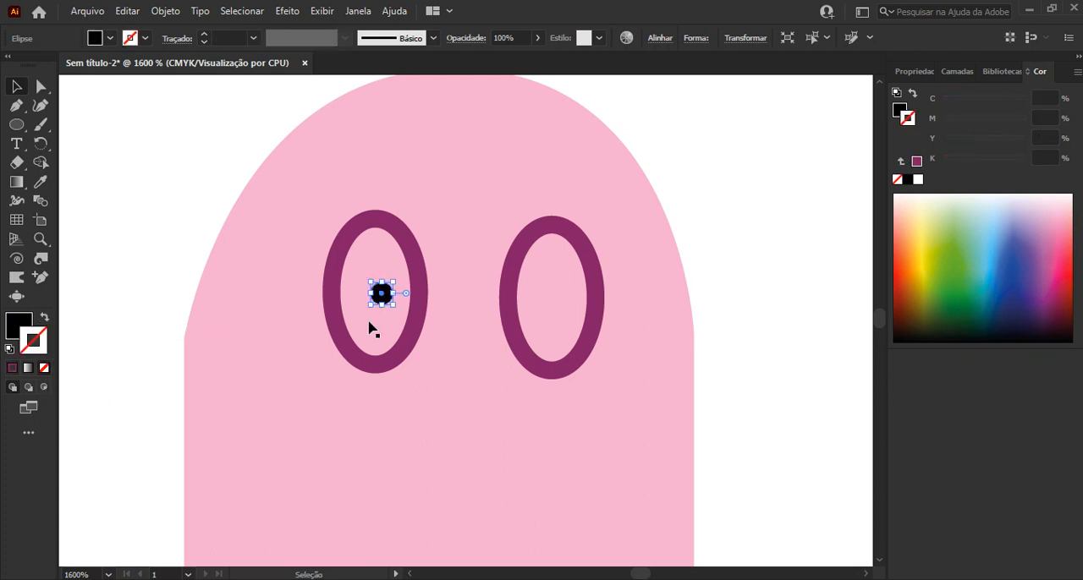
drag(381, 295, 557, 295)
click(698, 146)
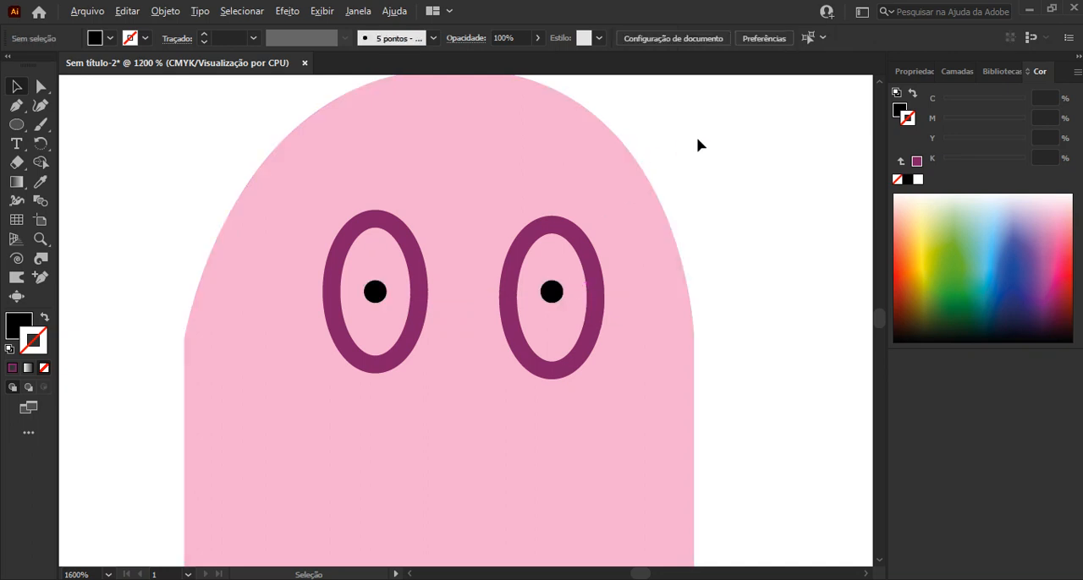
Give both oval eye outlines of the pink ghost a black 0,3 pt stroke
scroll(698, 145, down, 3)
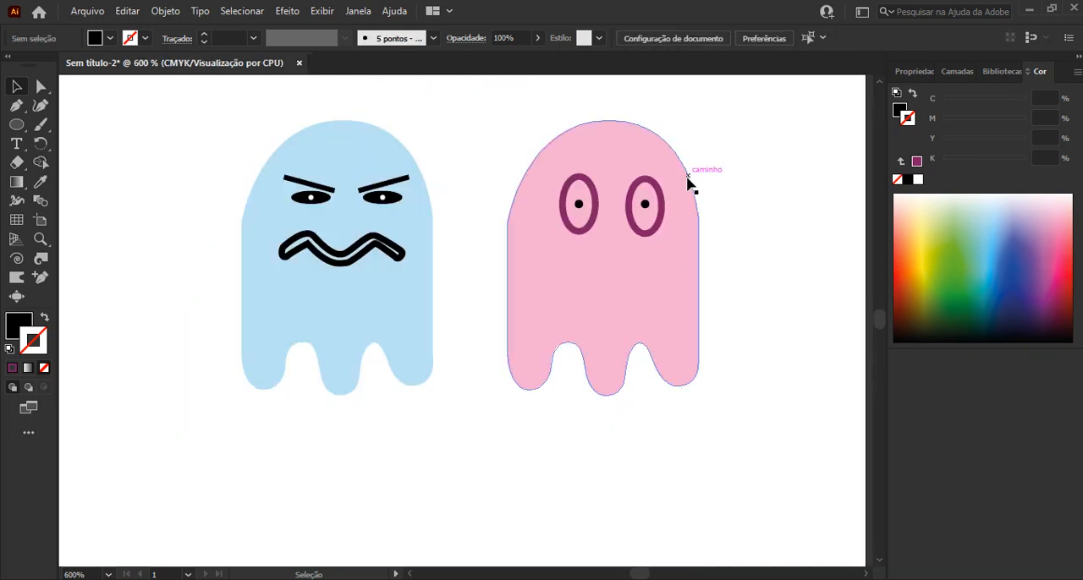
scroll(738, 163, up, 1)
key(space)
drag(679, 228, 512, 245)
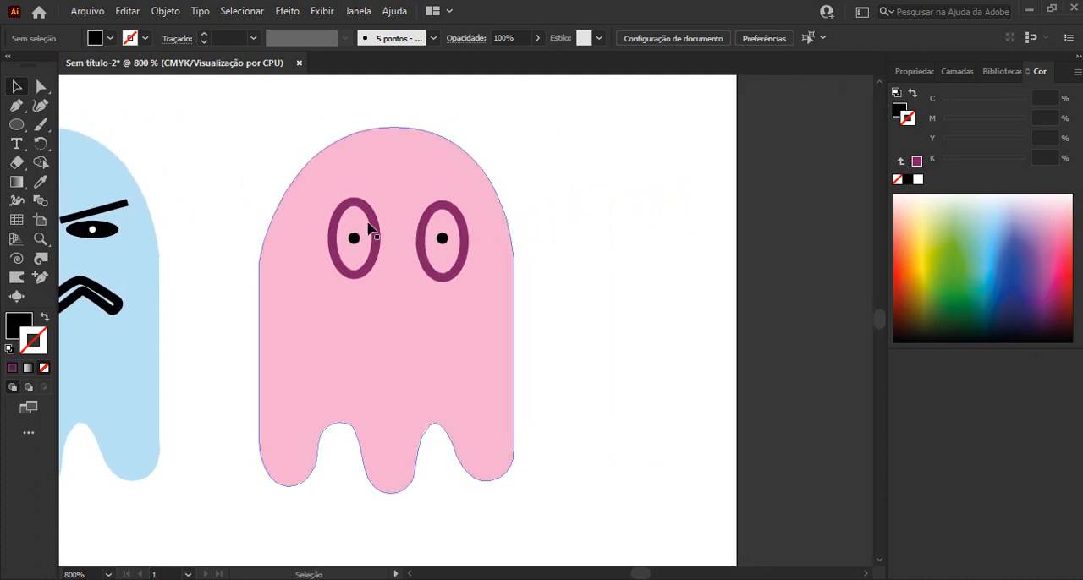
click(433, 215)
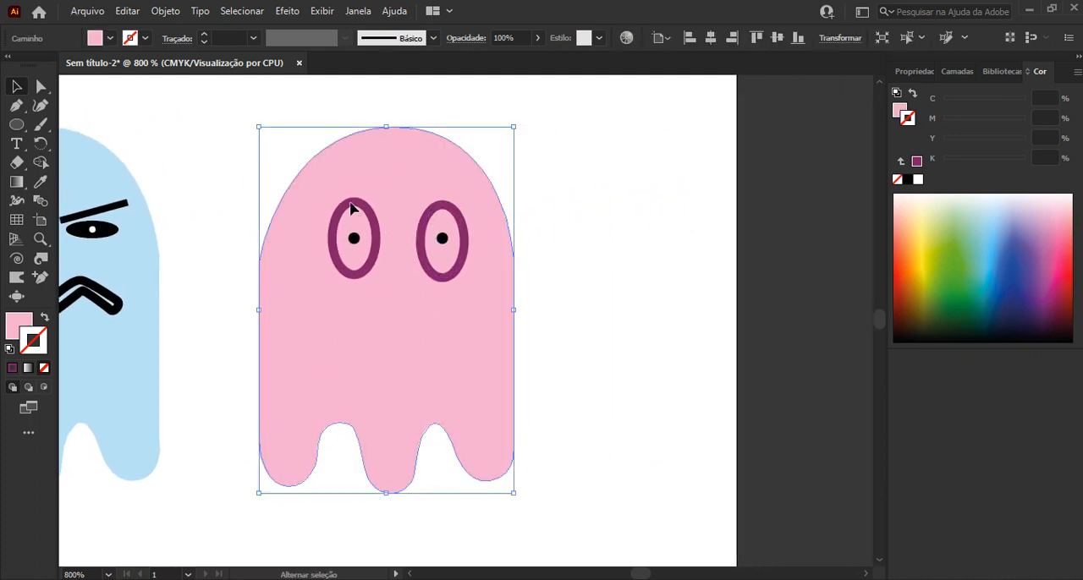
shift+click(350, 203)
key(ctrl+shift+a)
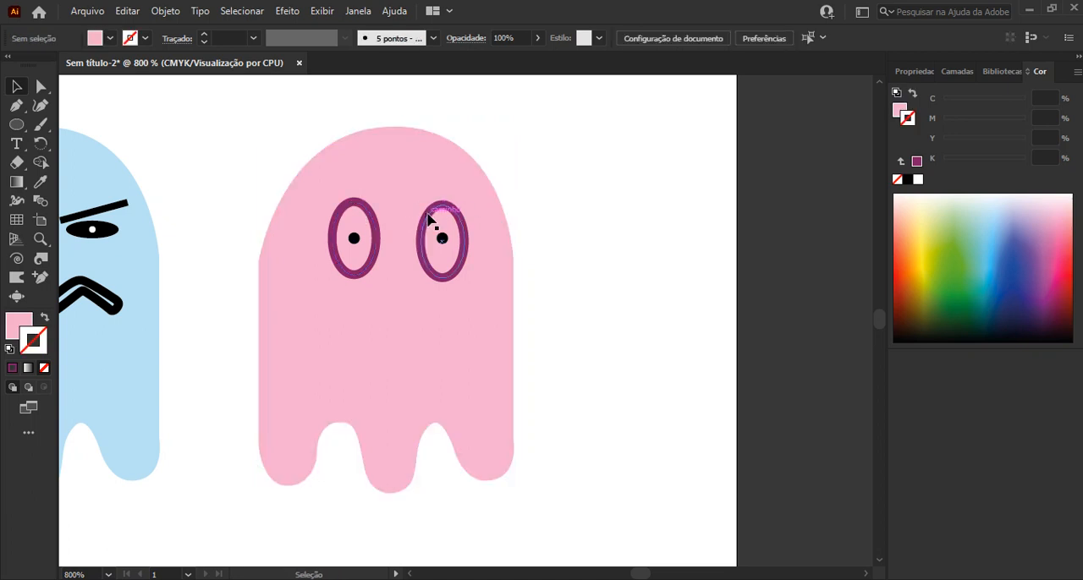
click(433, 218)
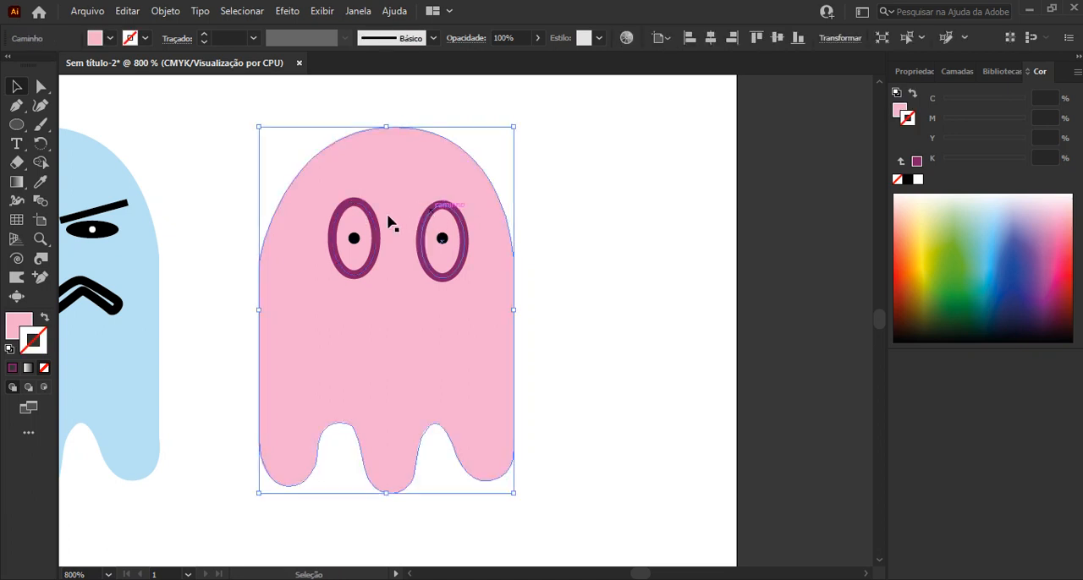
click(434, 210)
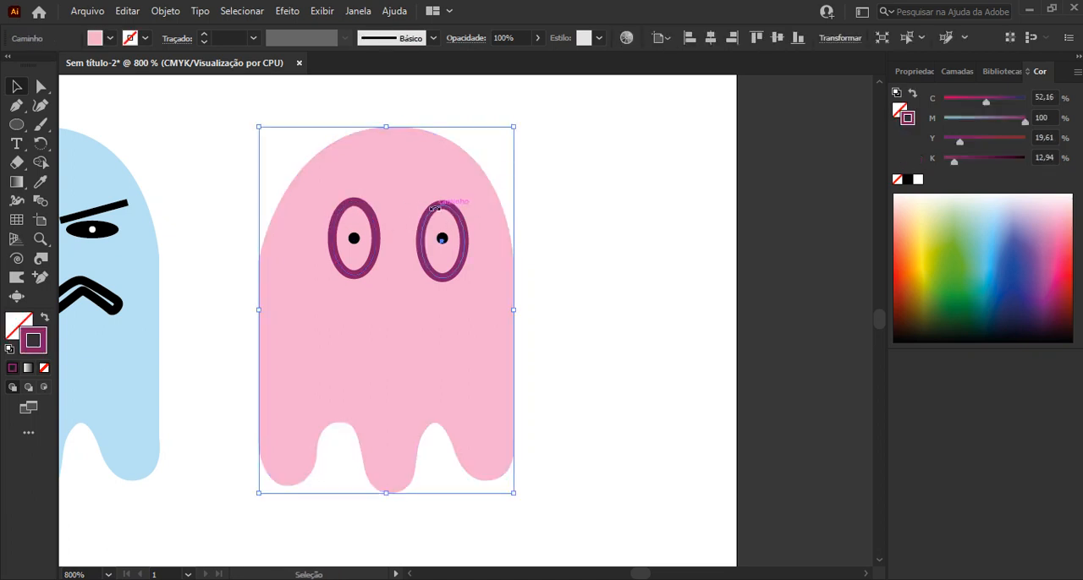
shift+click(369, 222)
click(218, 40)
text(0,3)
key(Return)
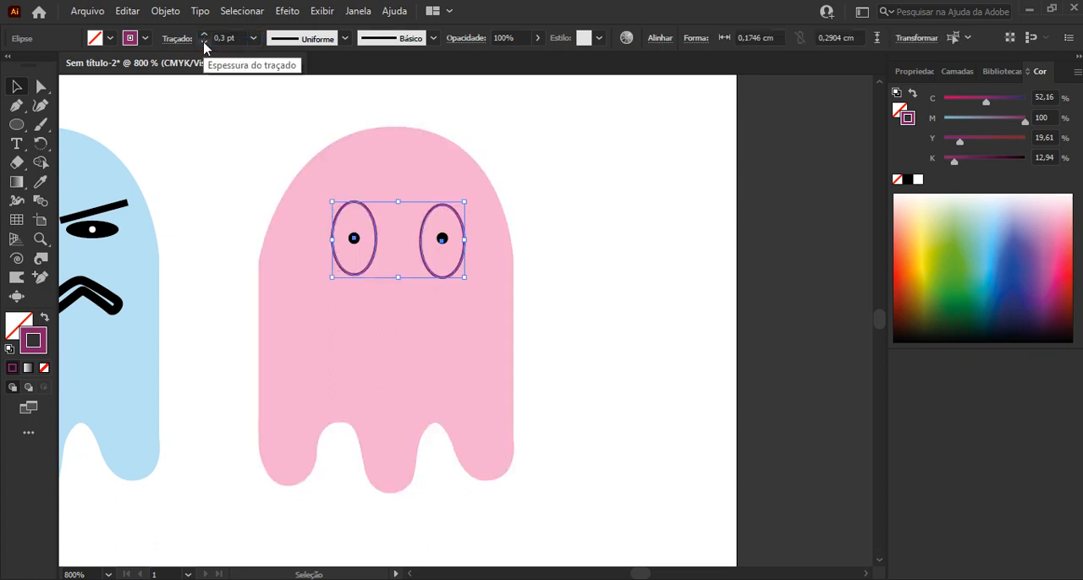
click(907, 180)
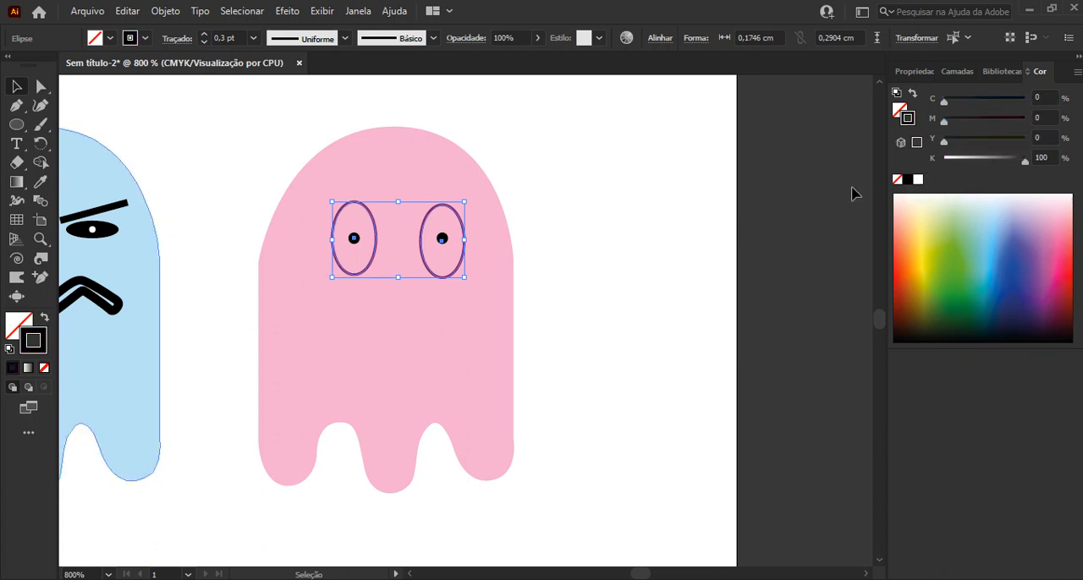
click(786, 191)
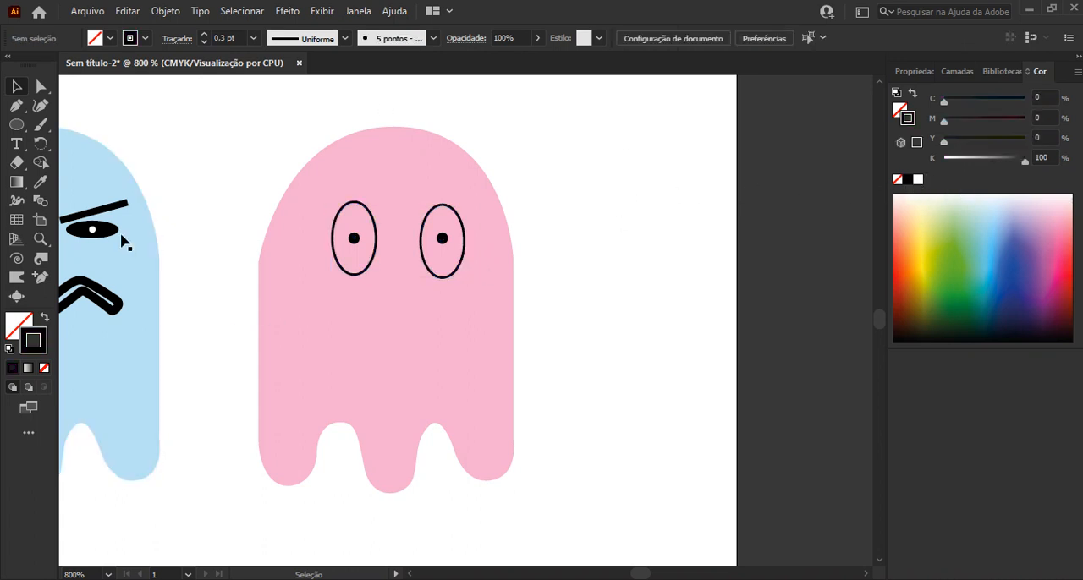
click(16, 125)
drag(380, 290, 419, 398)
key(v)
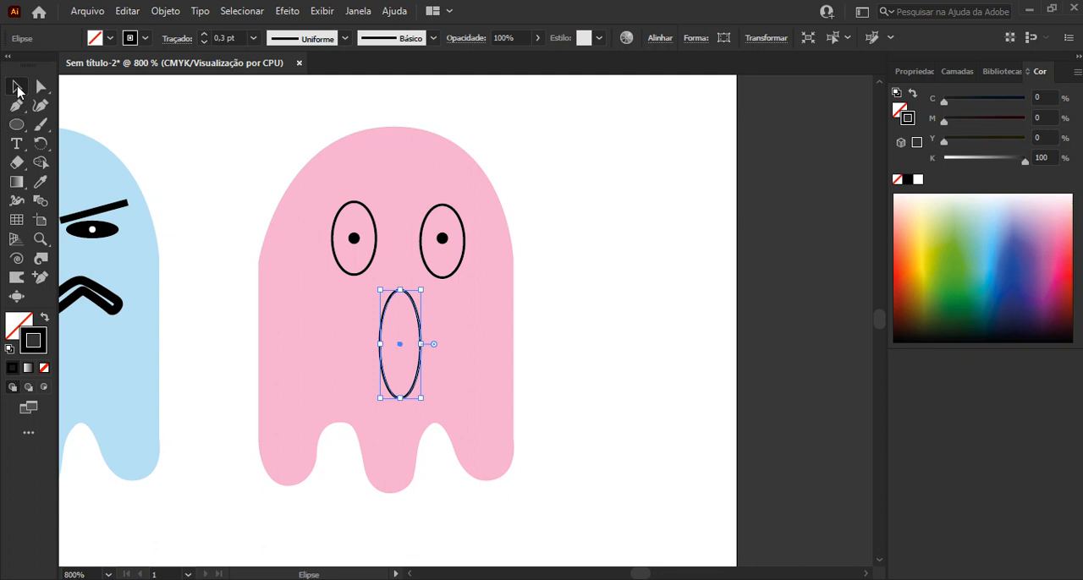
drag(415, 315, 415, 311)
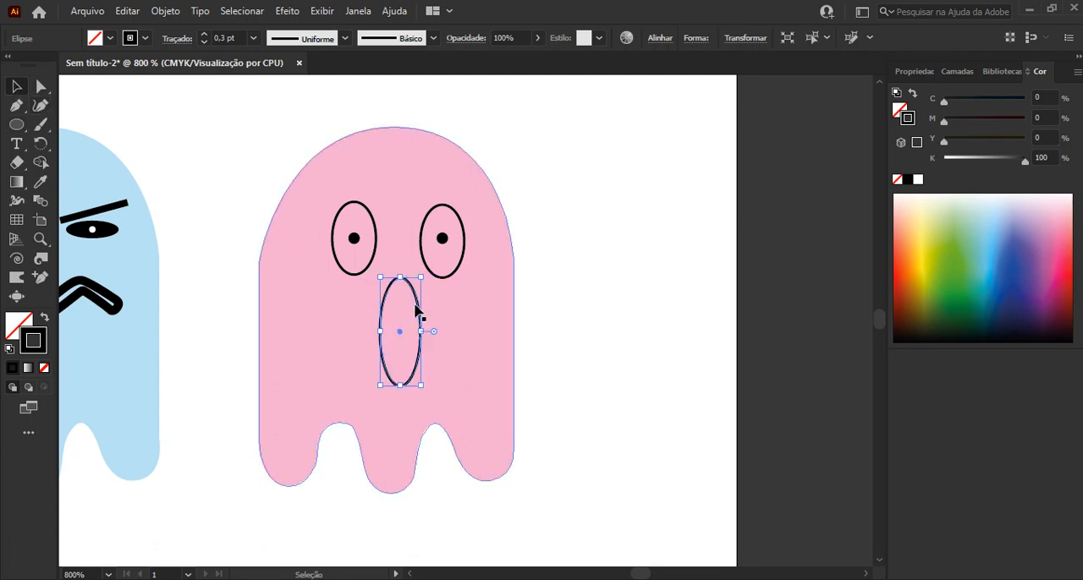
key(Delete)
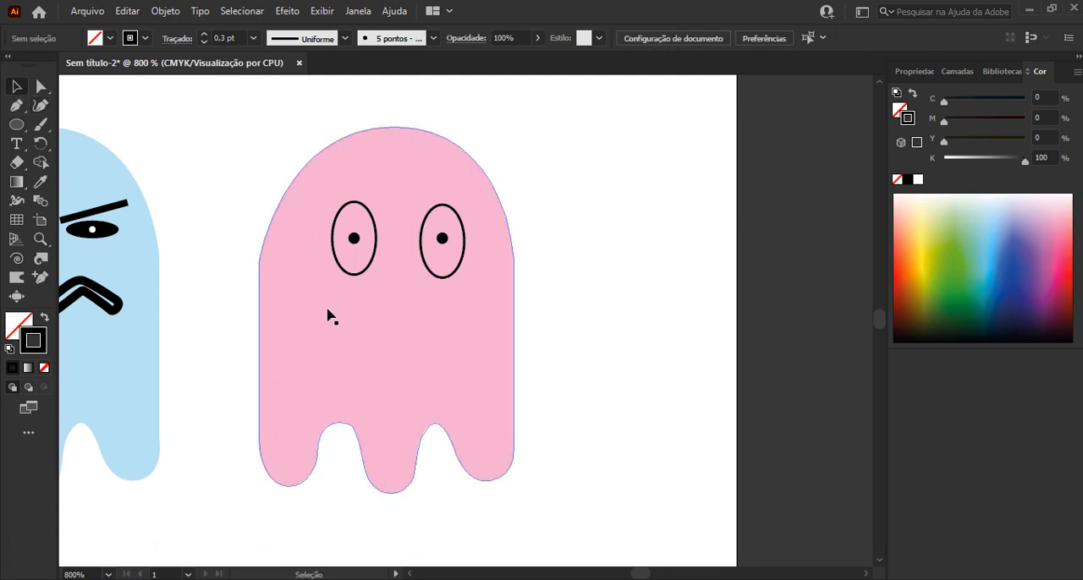
Draw a downward-curving frown as the pink ghost's mouth below the eyes with the Curvature tool
click(16, 105)
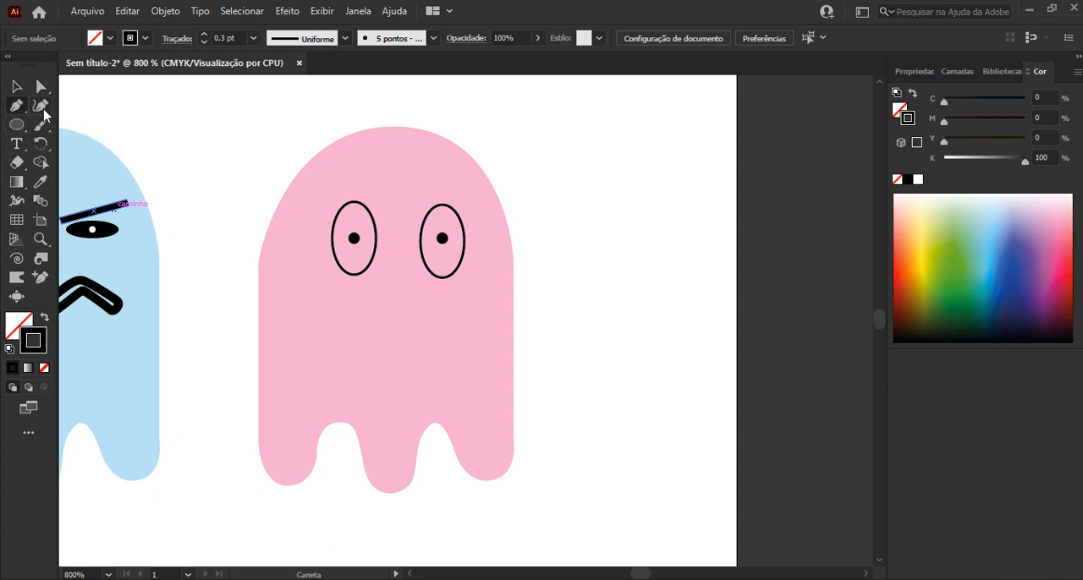
click(40, 106)
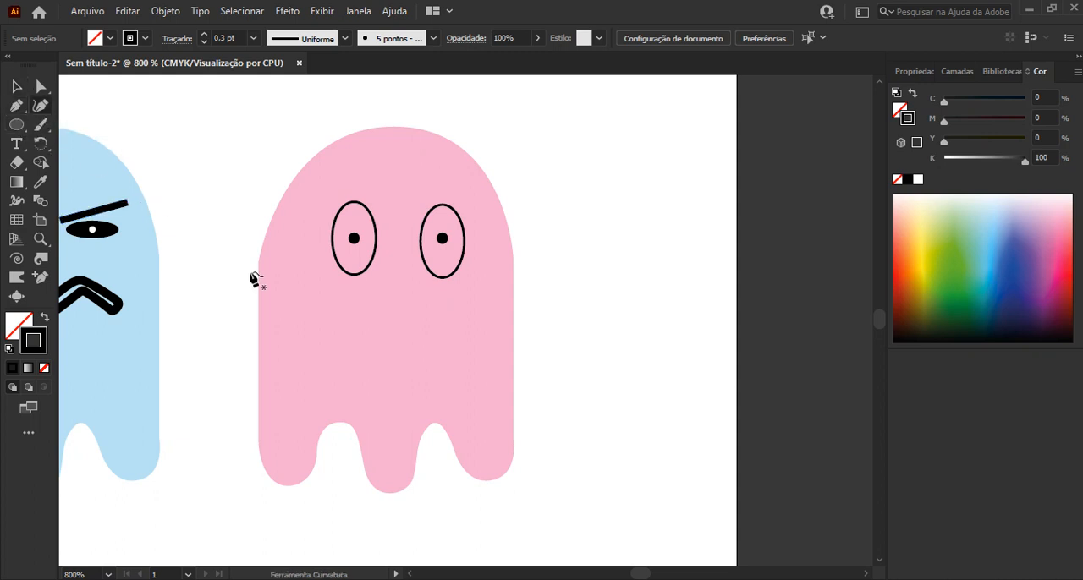
click(353, 341)
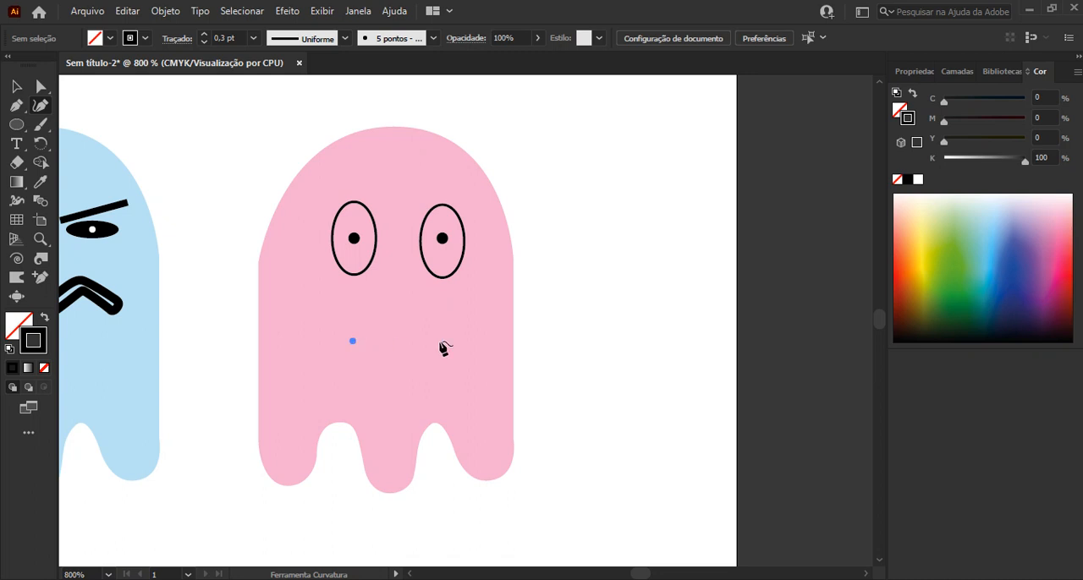
click(402, 304)
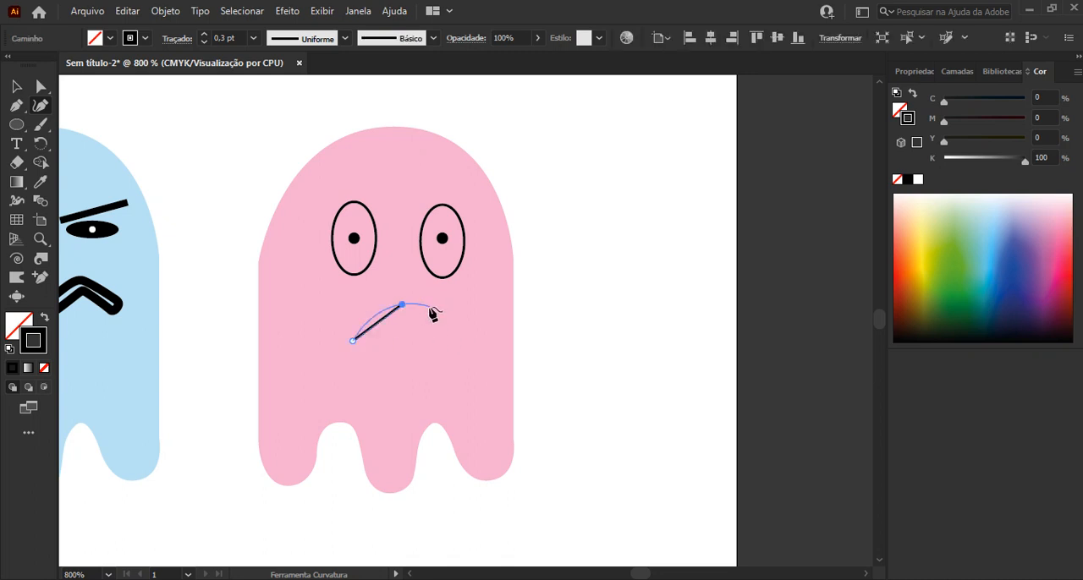
click(422, 313)
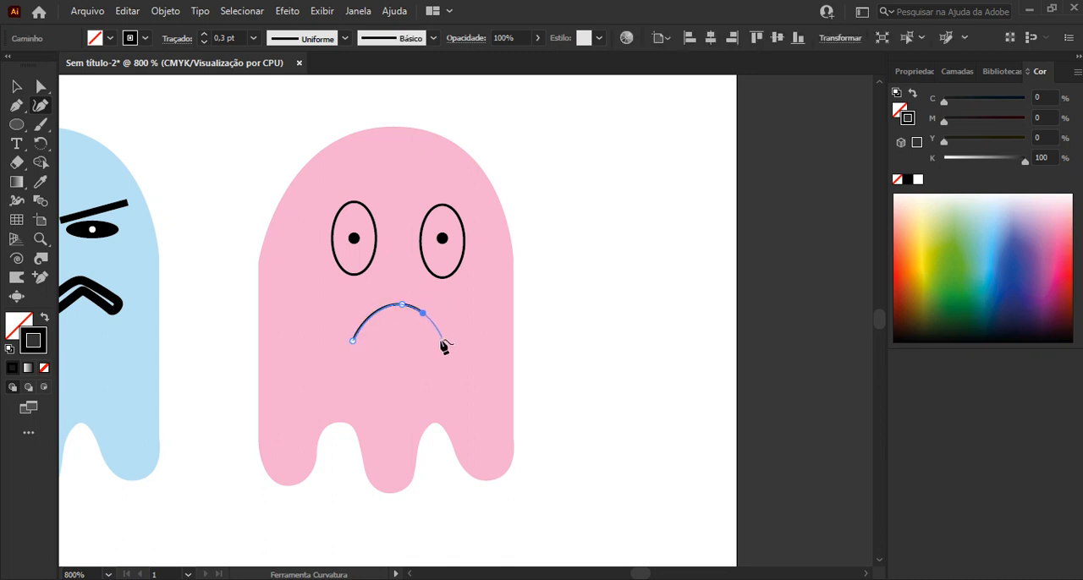
click(443, 341)
click(16, 85)
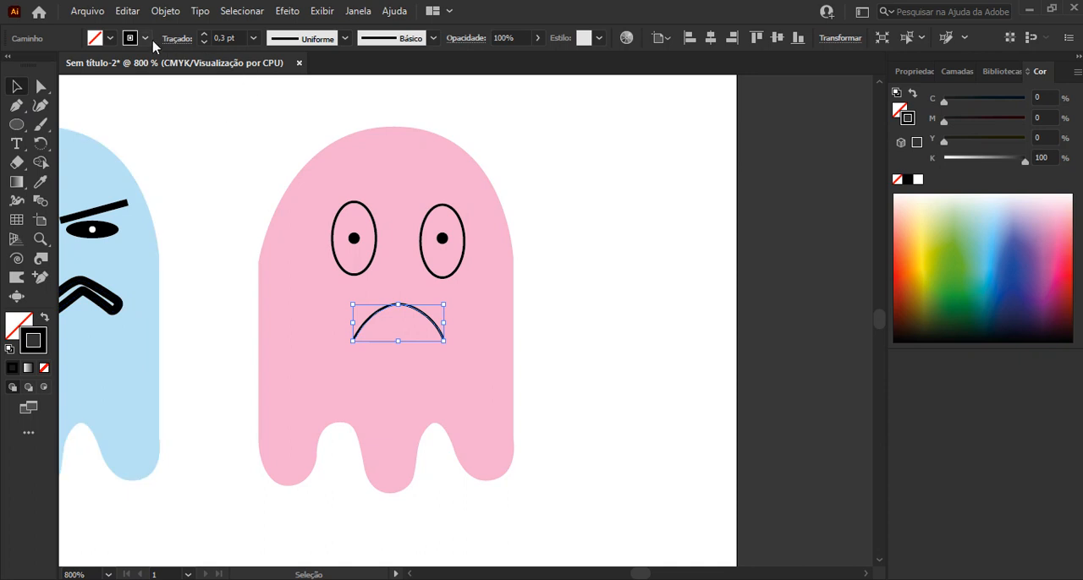
Set the frown's stroke to 1 pt and move it slightly lower on the pink ghost's face
drag(228, 38, 187, 46)
text(1)
key(Return)
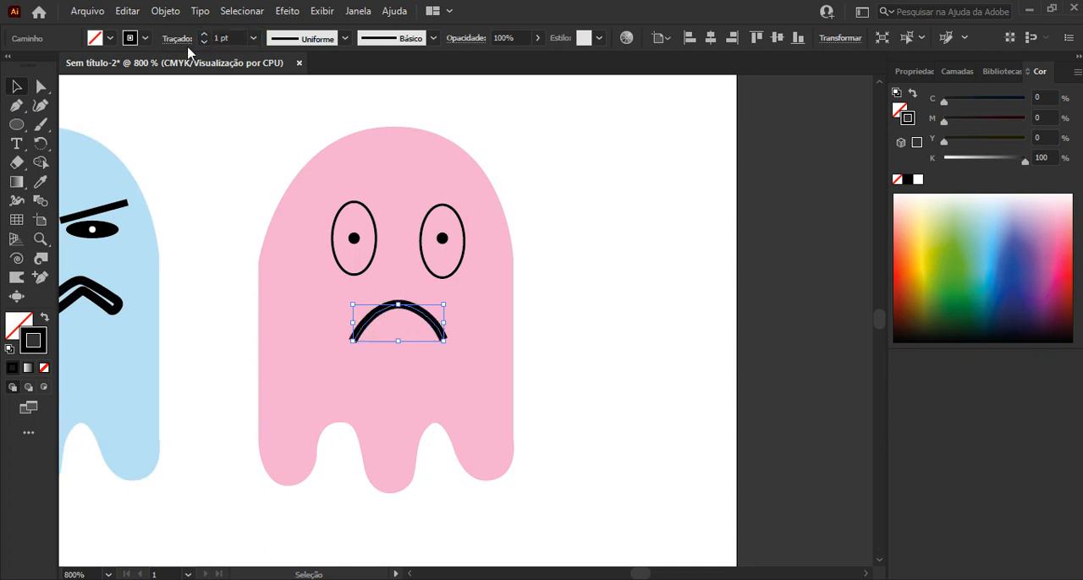
click(624, 220)
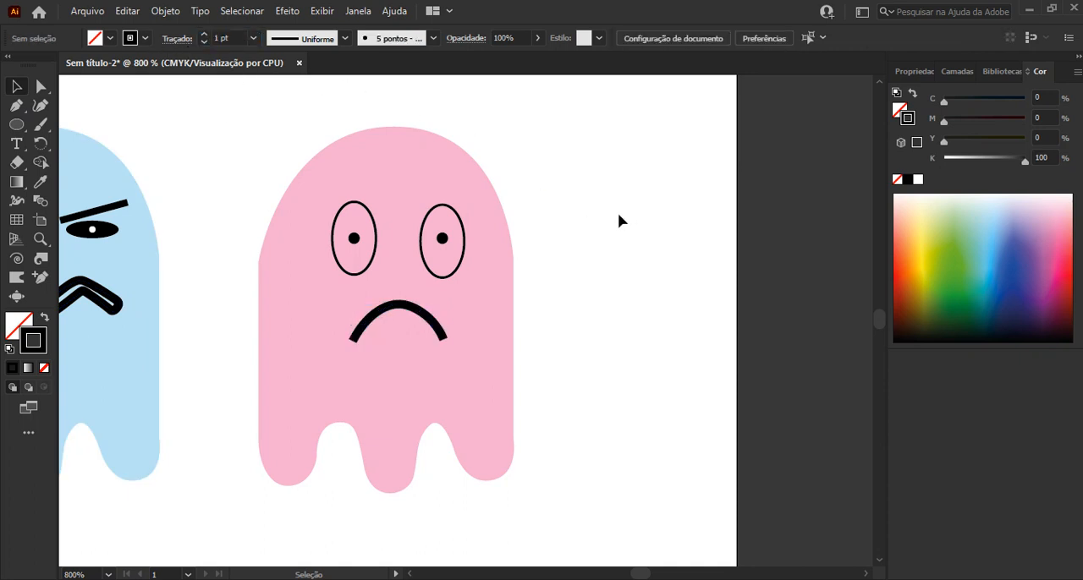
drag(413, 315, 410, 326)
Draw a three-point arched eyebrow above the pink ghost's right eye with the Curvature tool
scroll(448, 184, up, 1)
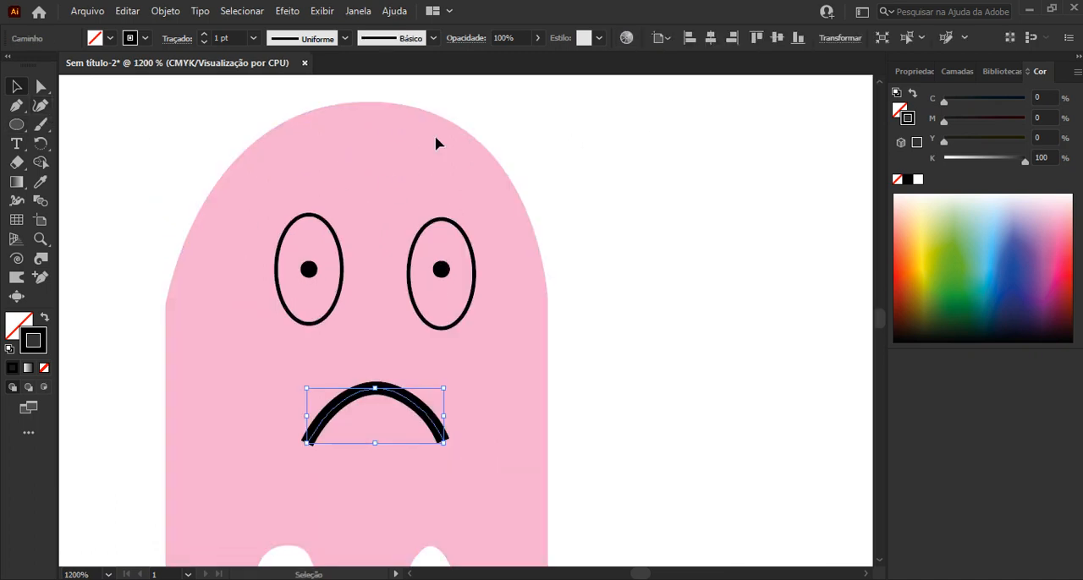
click(41, 105)
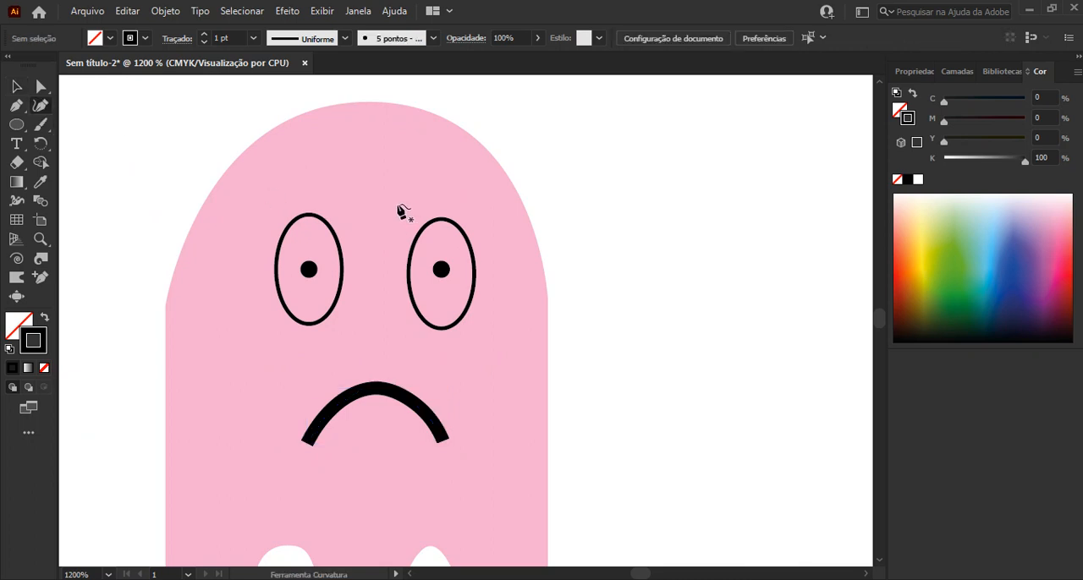
click(397, 204)
click(434, 167)
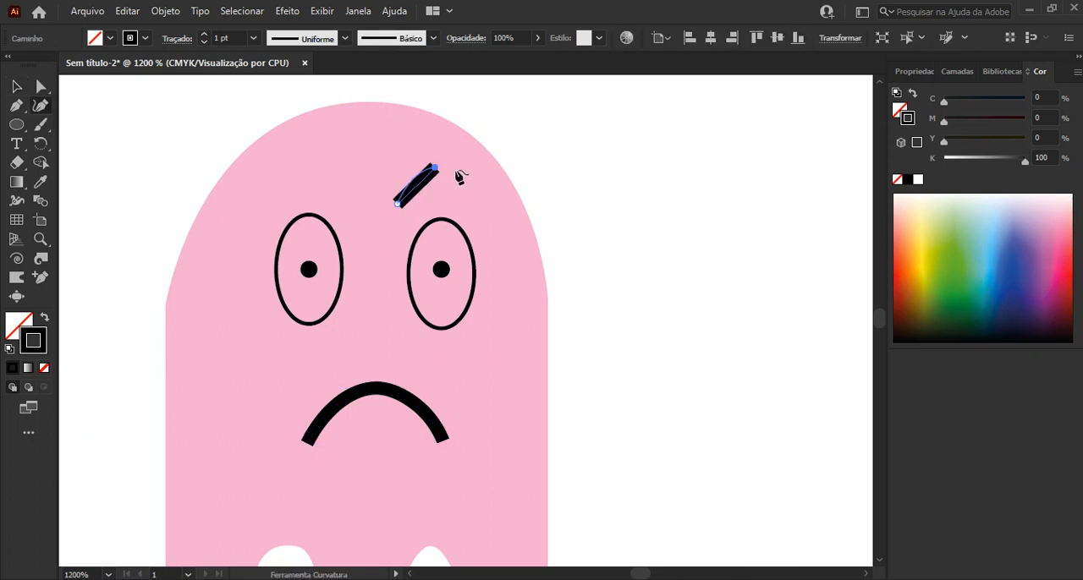
click(472, 196)
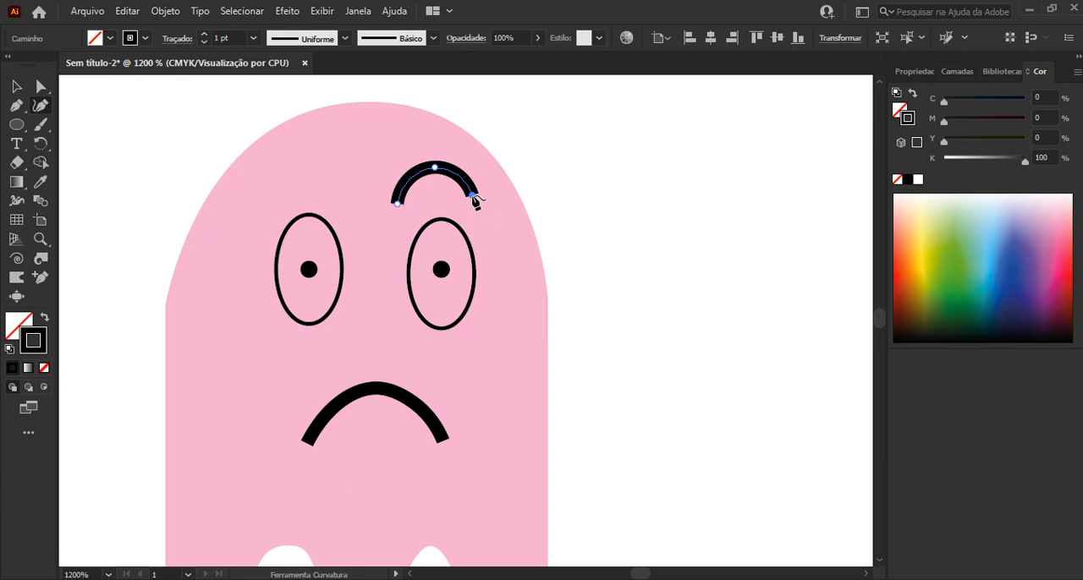
key(v)
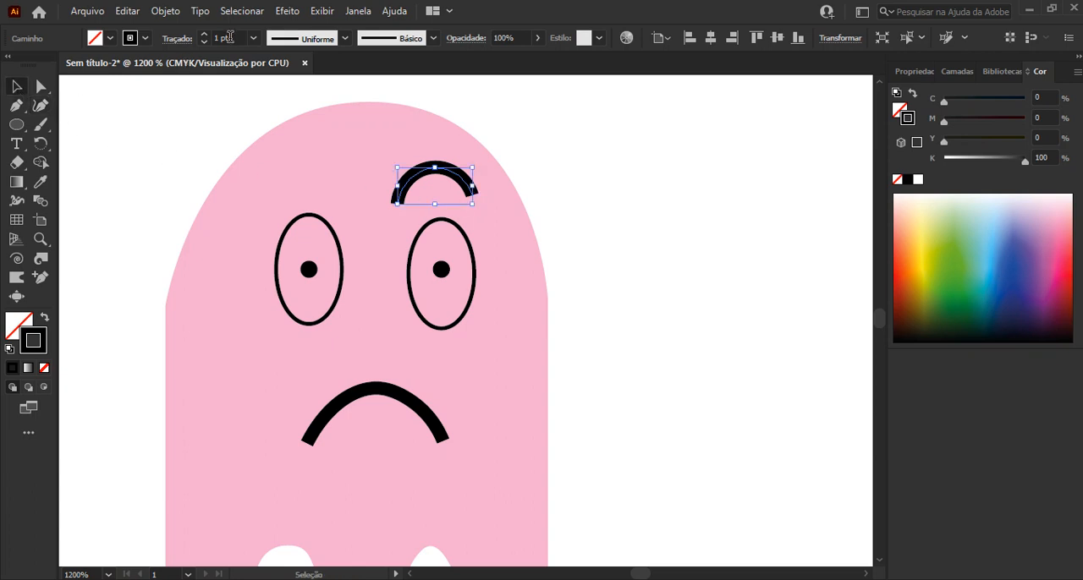
Set the eyebrow's stroke to 0,3 pt, rotate it slightly clockwise to level its ends and centre it above the right eye
click(203, 39)
key(Return)
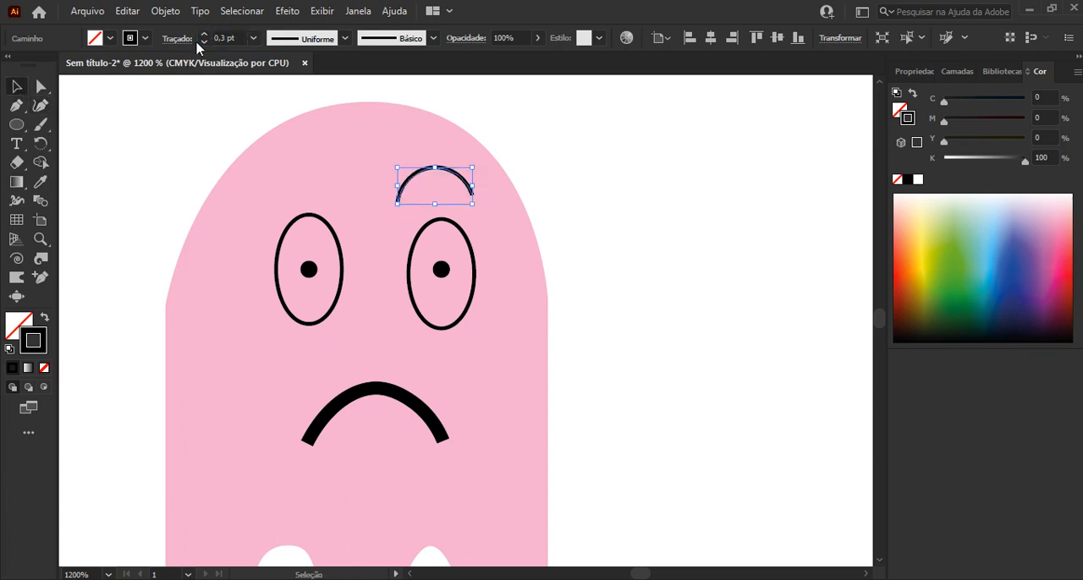
drag(479, 162, 460, 181)
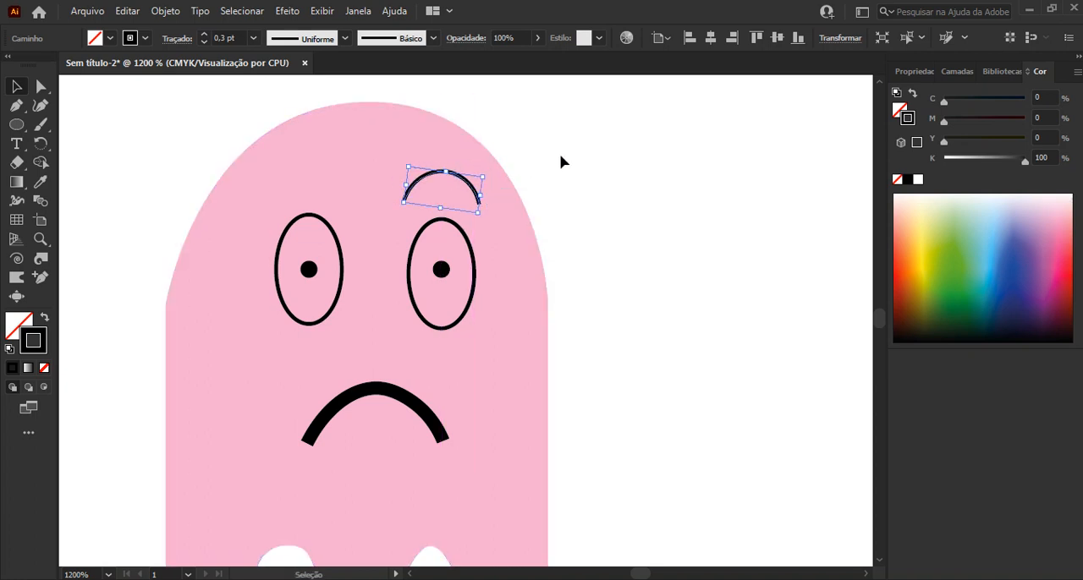
click(560, 161)
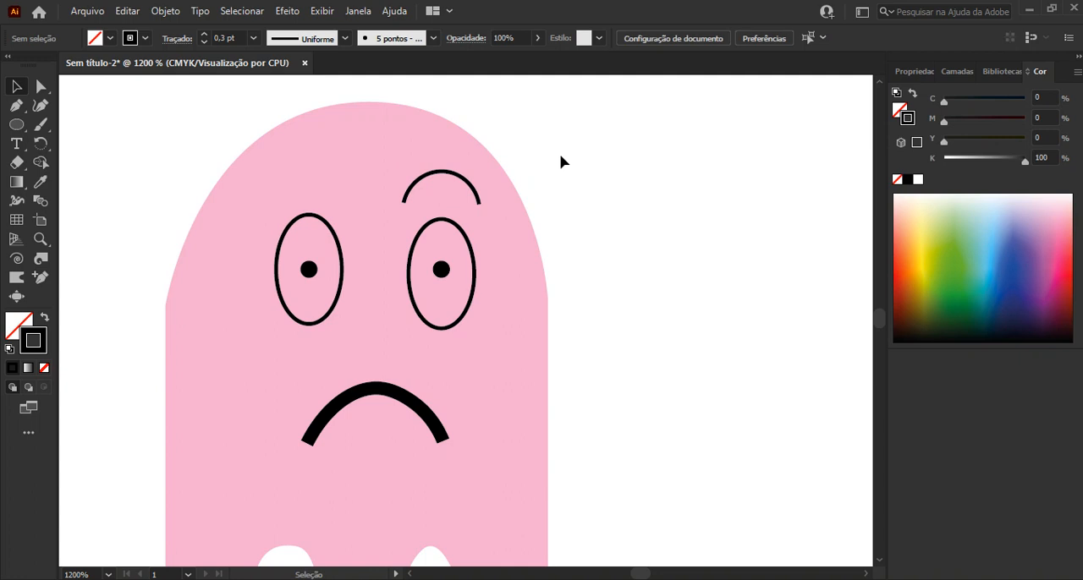
Copy the arched eyebrow above the pink ghost's left eye, level with the first one
click(453, 176)
drag(452, 177, 318, 183)
drag(390, 184, 391, 184)
key(Up)
key(Up)
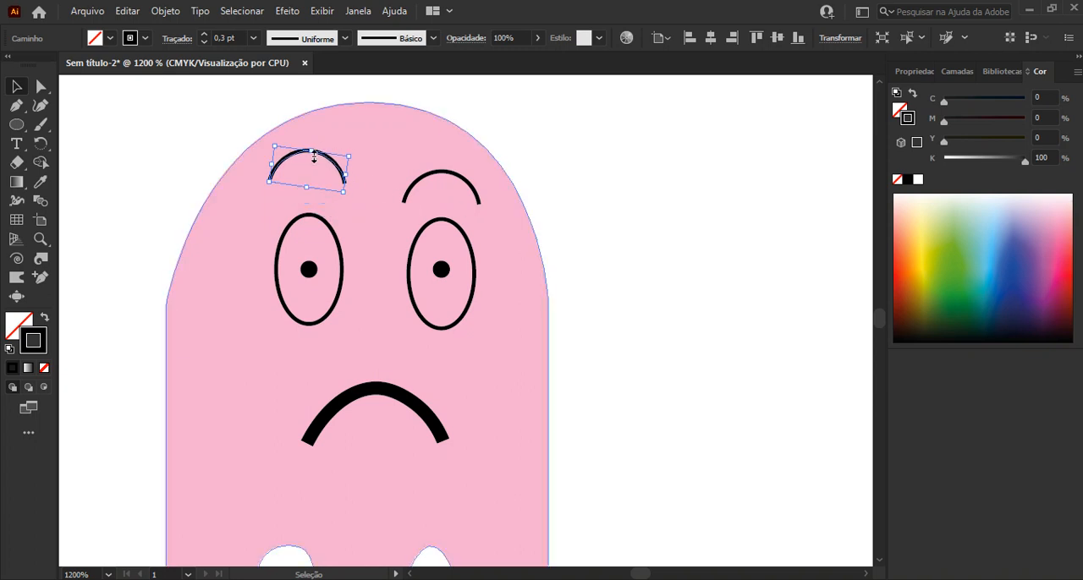
mouse_move(324, 164)
mouse_down()
mouse_move(322, 174)
mouse_move(348, 170)
mouse_move(318, 180)
mouse_up()
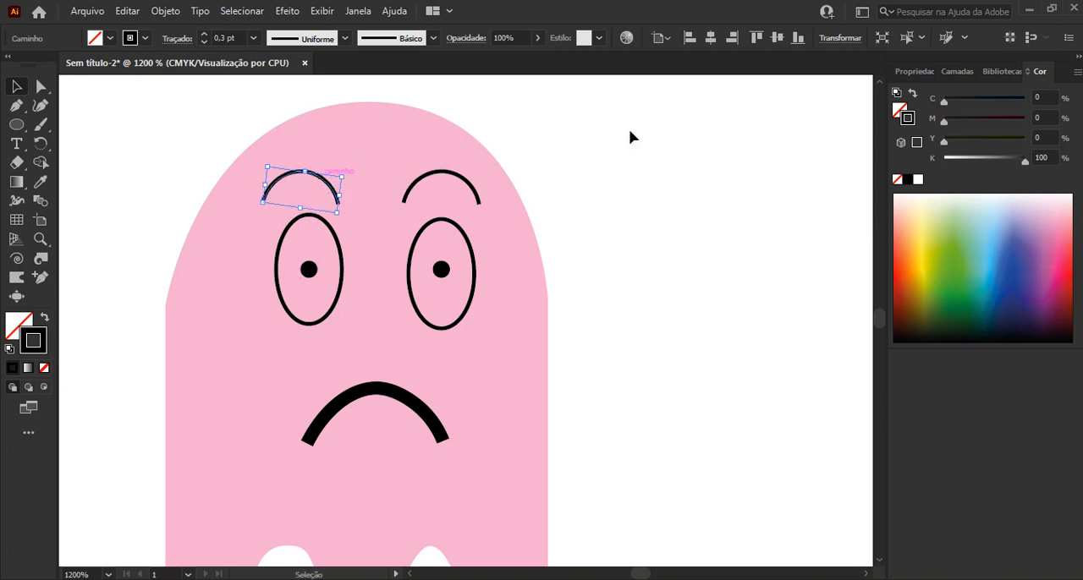
Fill both oval eyes of the pink ghost with a near-white colour (C 2,41, M 3,14, Y 2,82, K 0)
scroll(493, 222, down, 2)
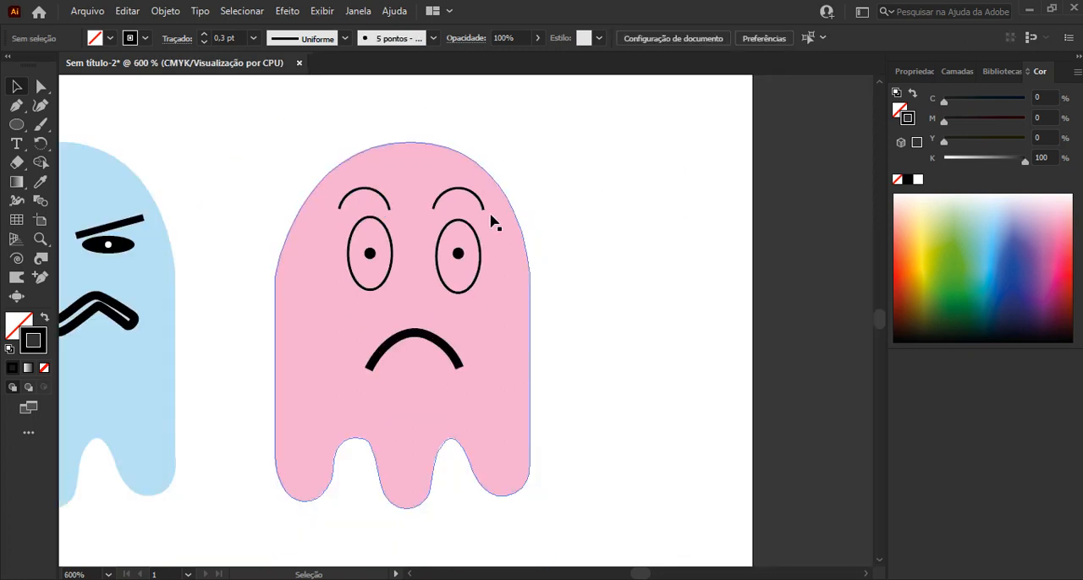
scroll(493, 221, down, 2)
scroll(485, 249, up, 1)
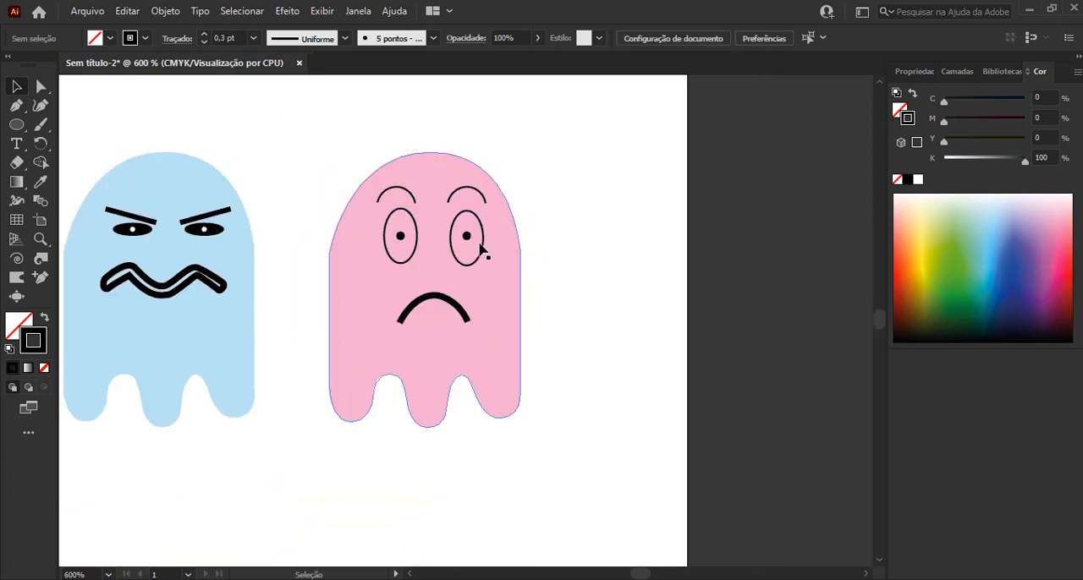
click(481, 249)
shift+click(414, 262)
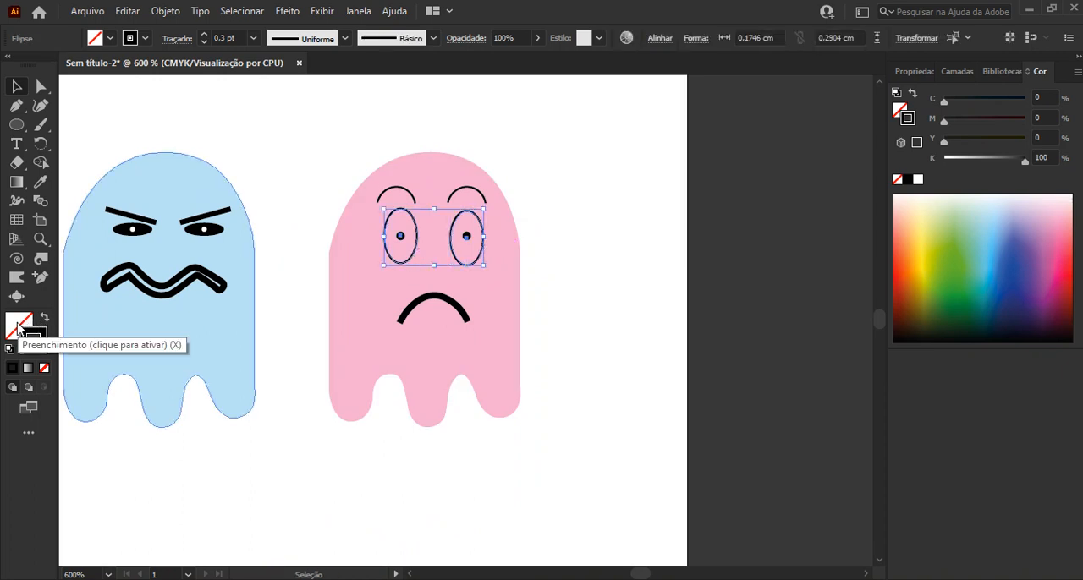
double_click(17, 328)
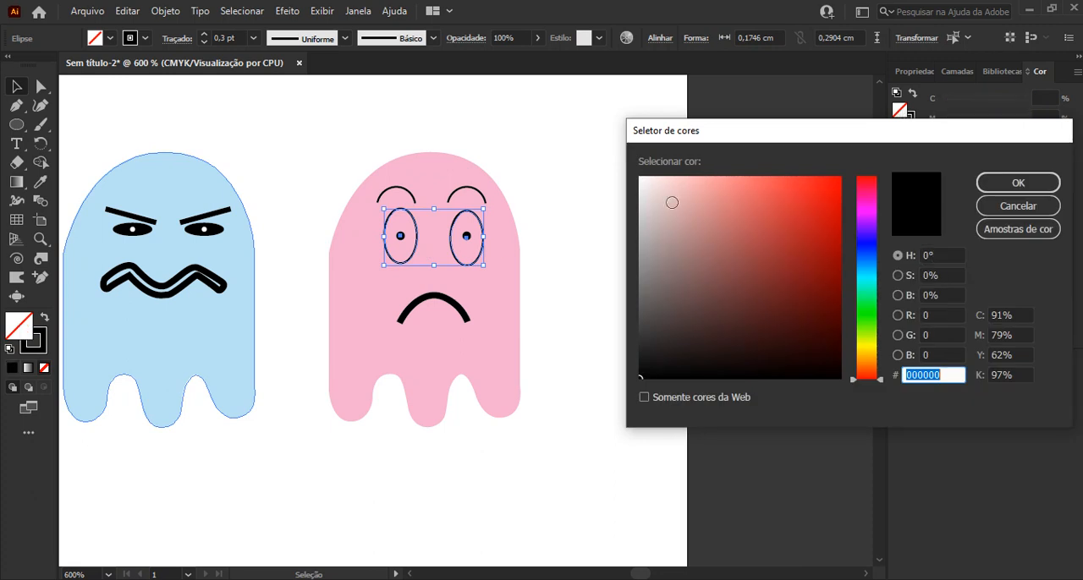
click(641, 180)
key(Return)
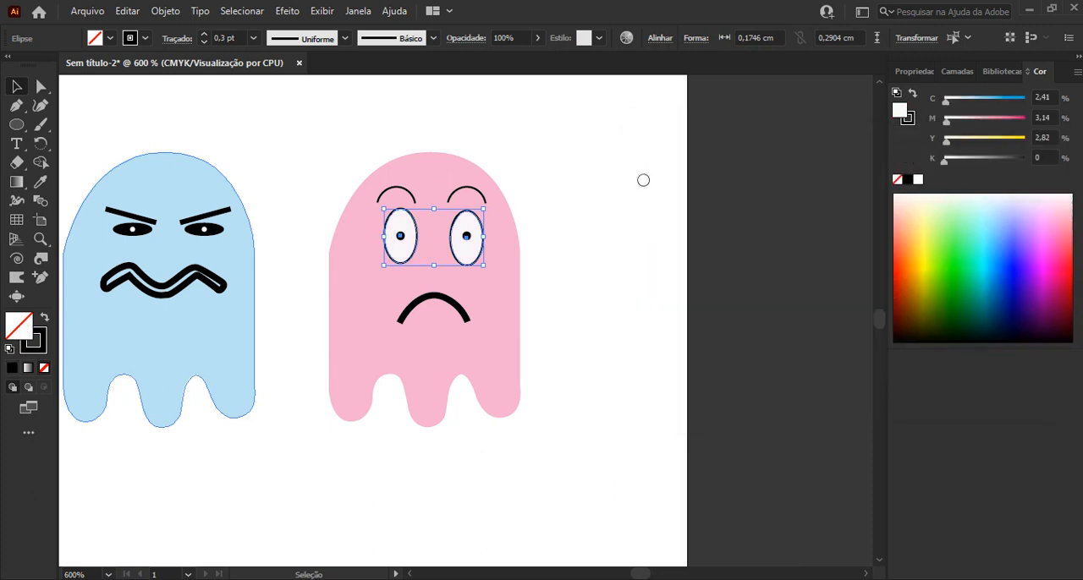
click(762, 213)
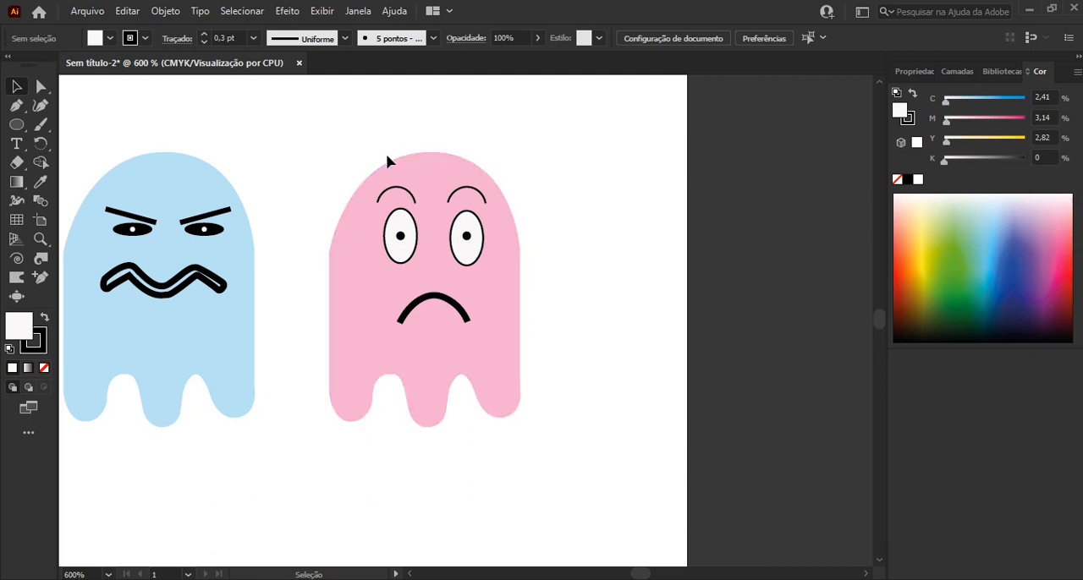
Copy the pink ghost's body below and between the two ghosts, and group the original pink ghost with its face parts
click(418, 167)
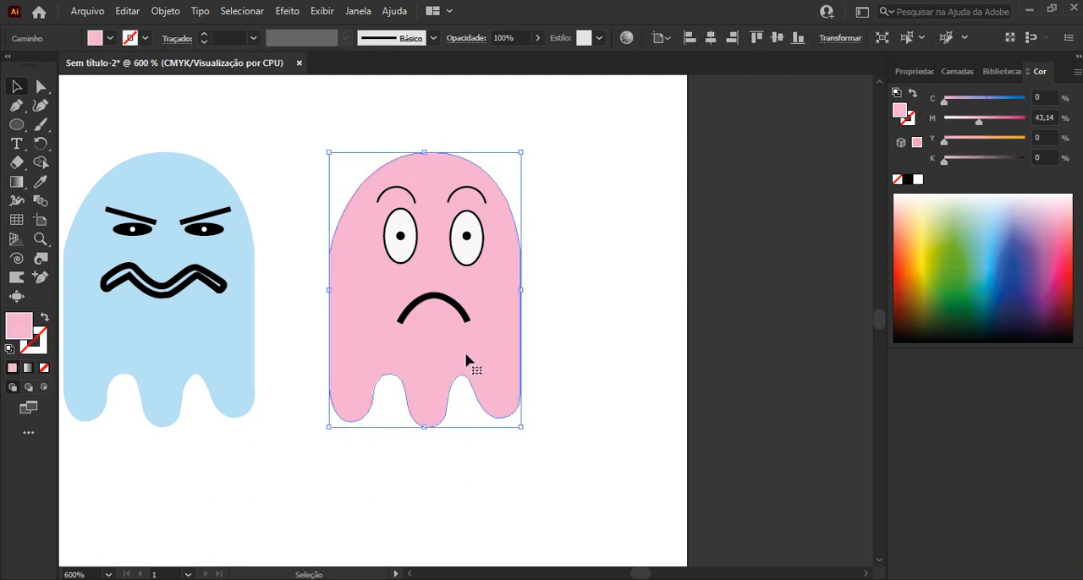
drag(350, 245, 199, 519)
drag(566, 128, 312, 458)
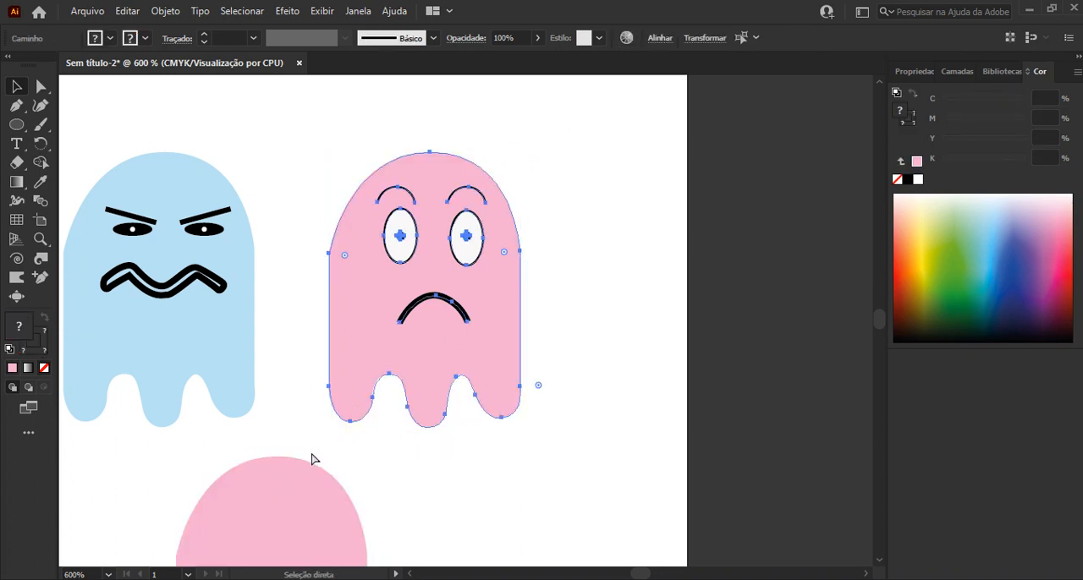
key(ctrl+g)
key(ctrl+shift+a)
Fill the copied ghost body with light orange (C 0, M 30,98, Y 43,92, K 0)
scroll(467, 366, down, 5)
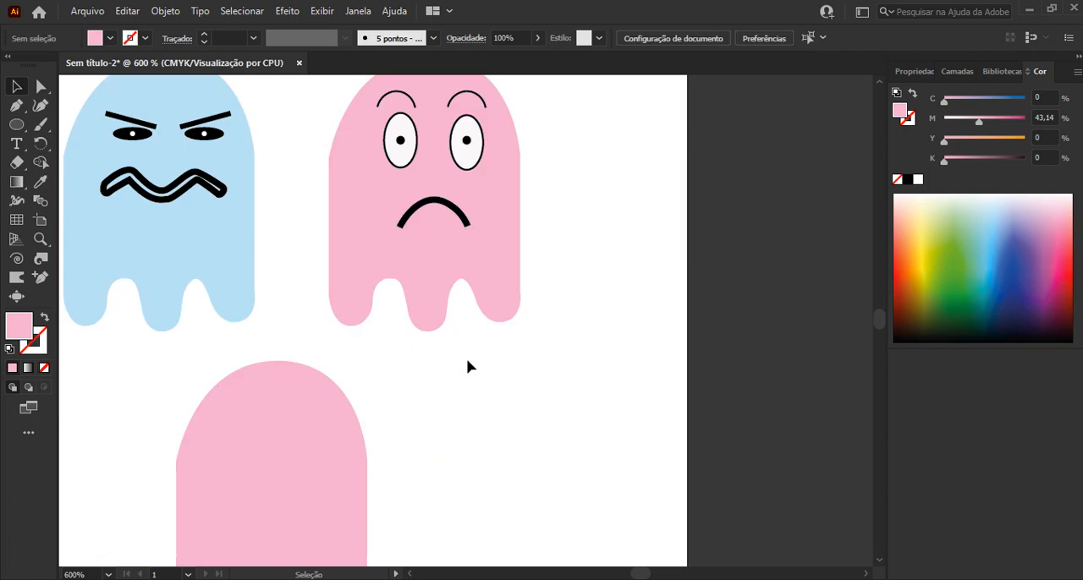
click(288, 351)
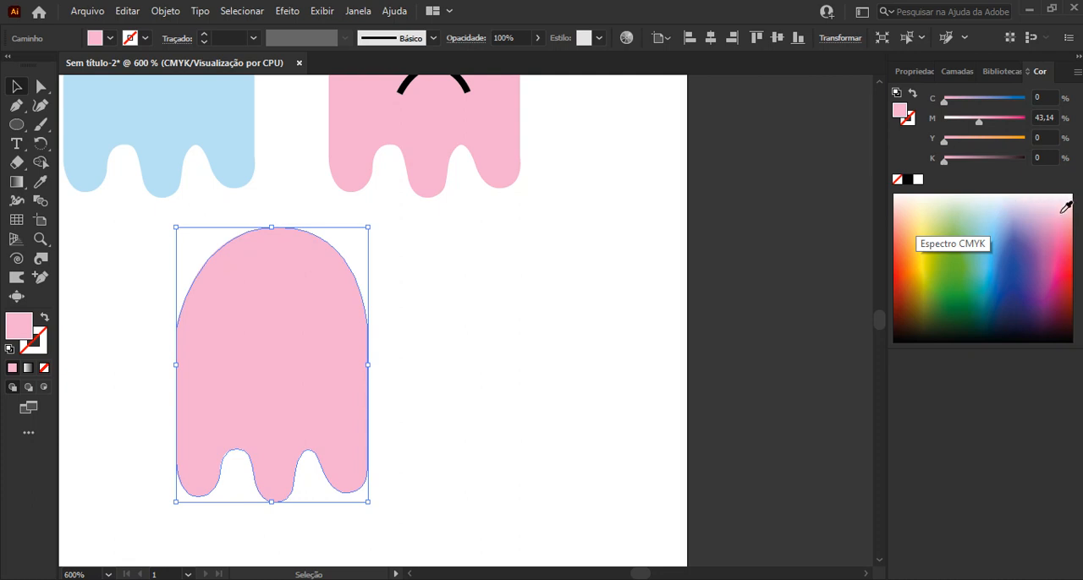
click(907, 222)
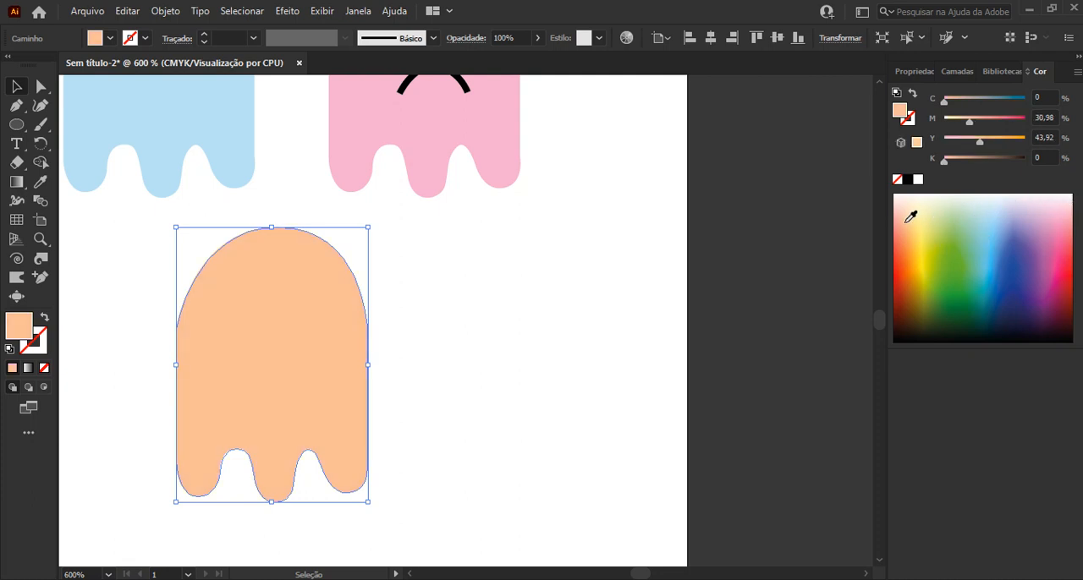
click(485, 326)
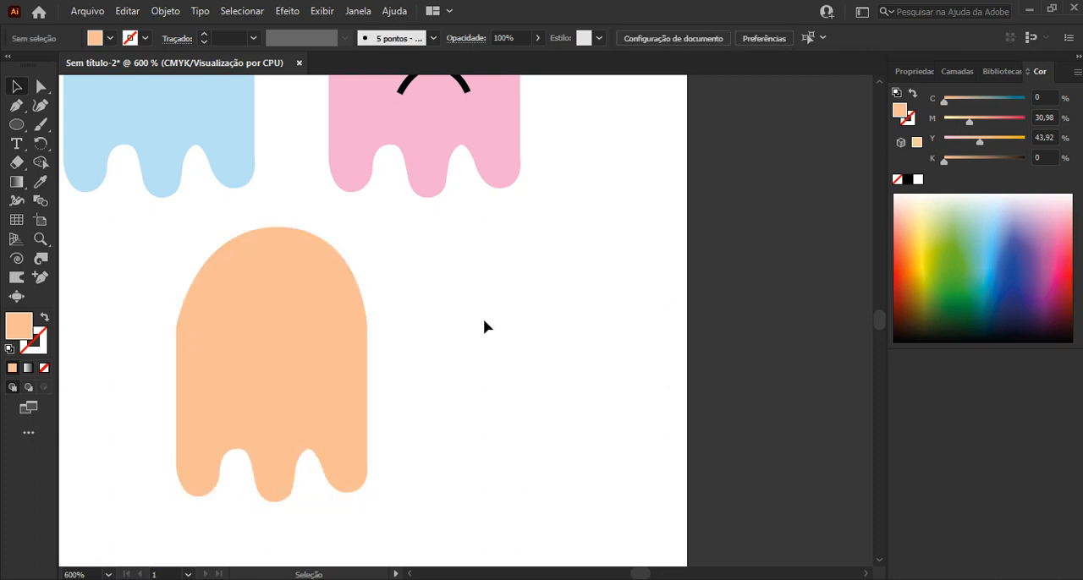
Draw a small flat ellipse as the orange ghost's right eye and fill it with near-black
scroll(485, 326, up, 3)
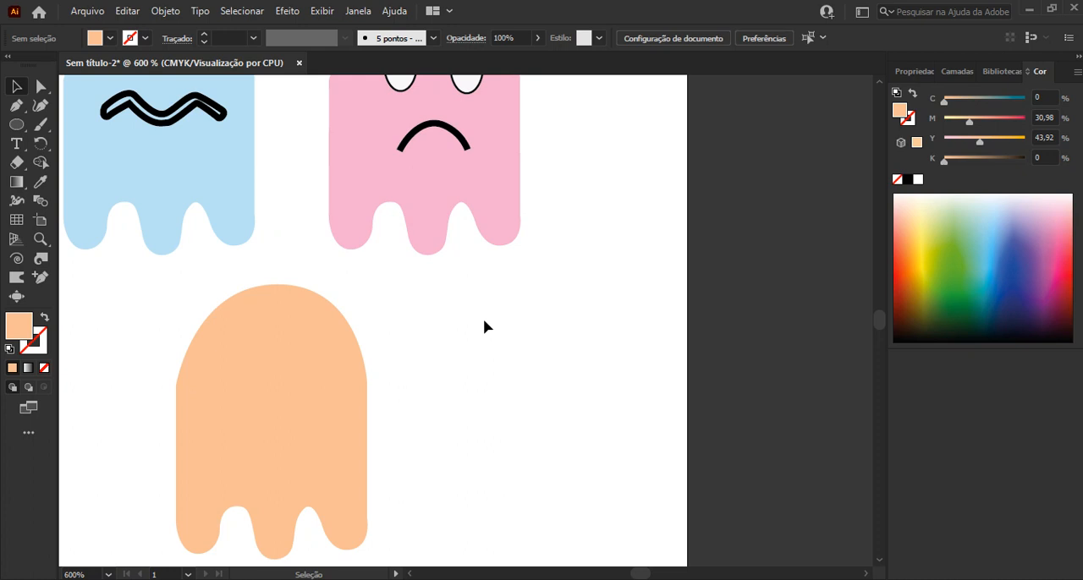
scroll(485, 327, down, 3)
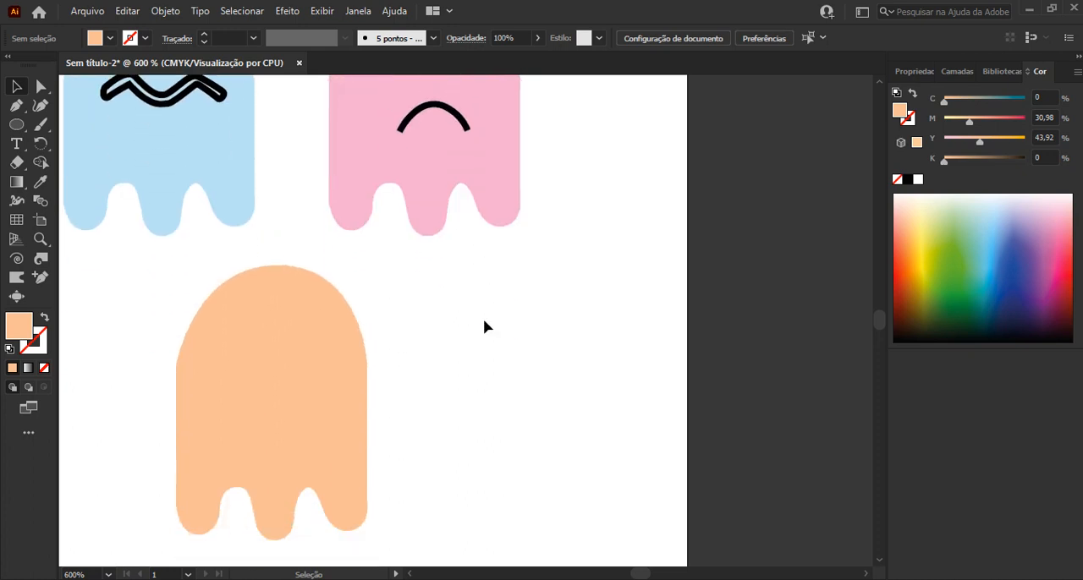
alt+scroll(297, 353, up, 2)
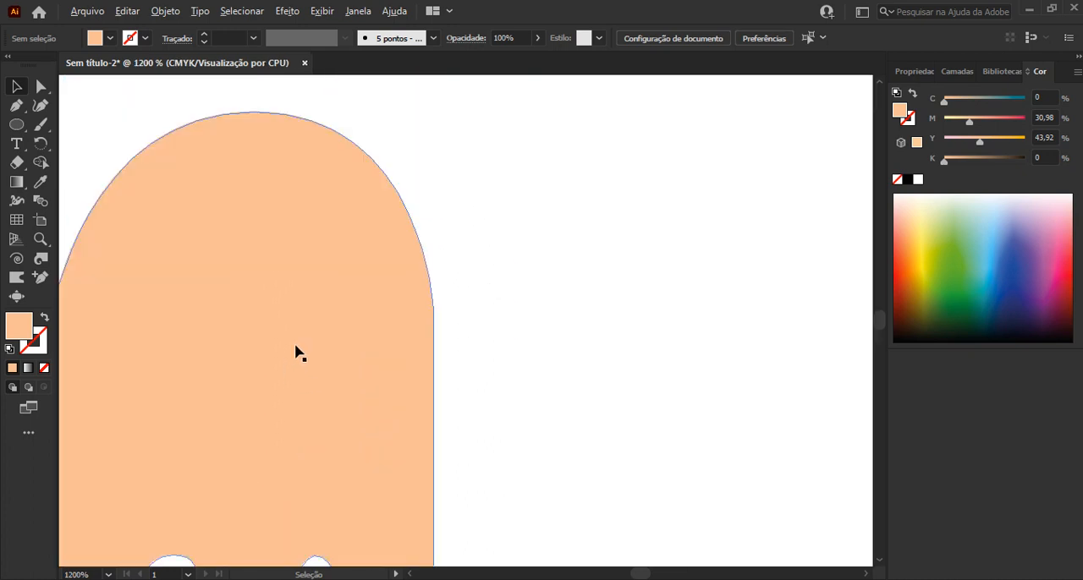
scroll(295, 353, left, 1)
drag(373, 336, 460, 312)
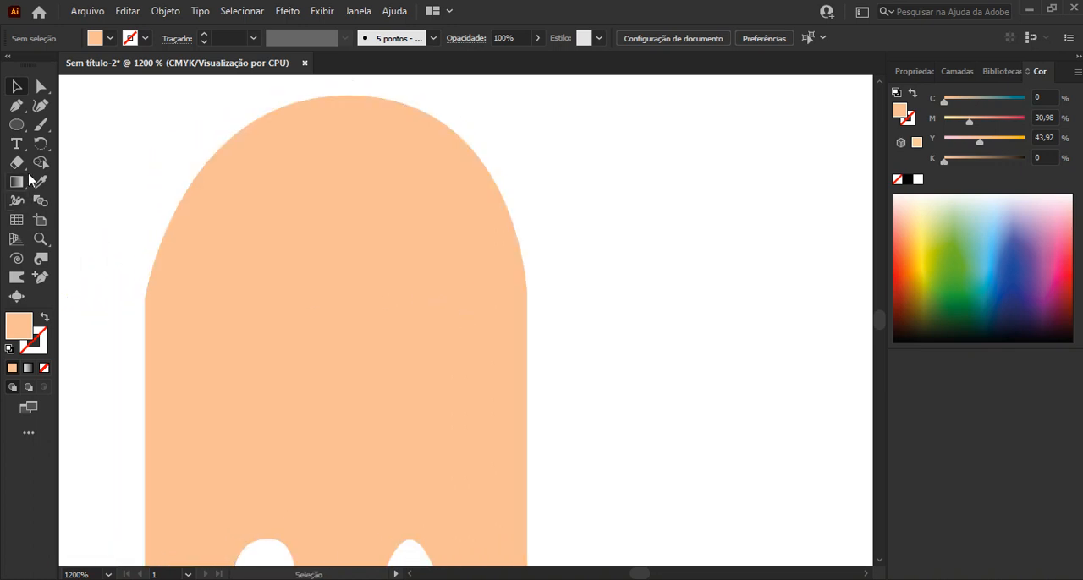
click(16, 125)
drag(16, 127, 67, 144)
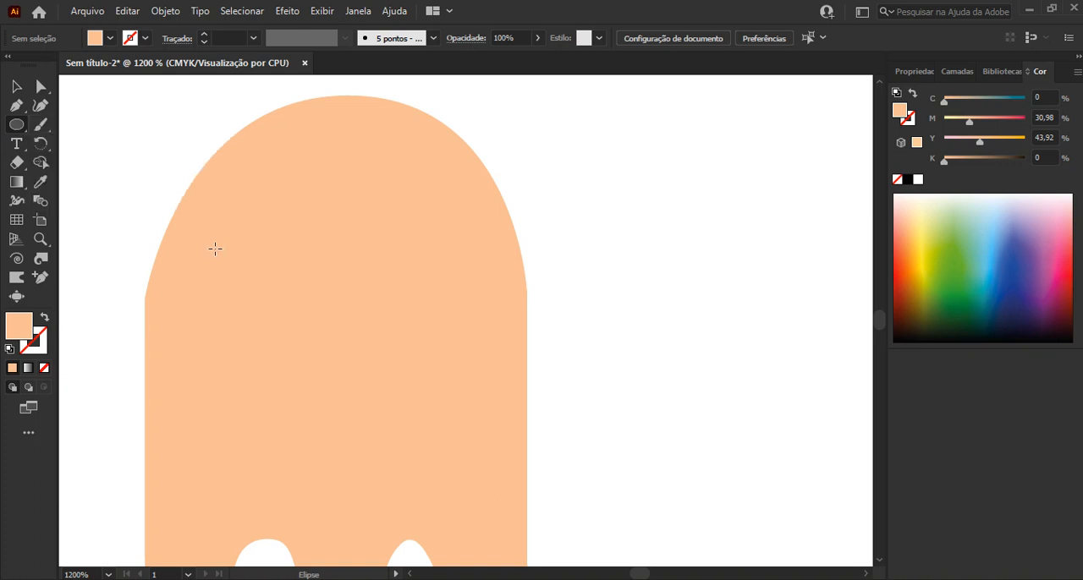
drag(421, 246, 510, 258)
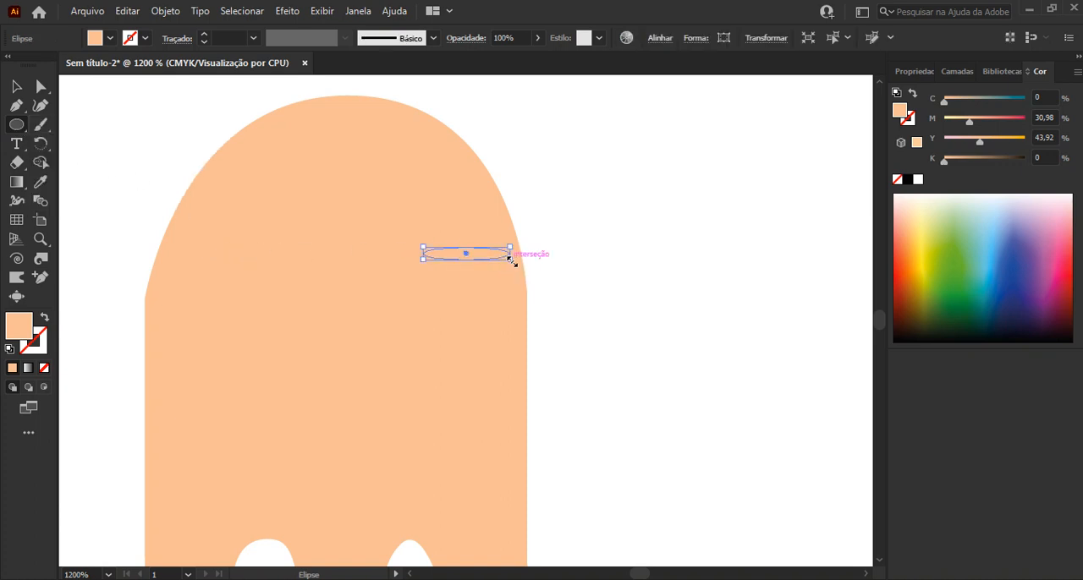
click(12, 88)
double_click(25, 334)
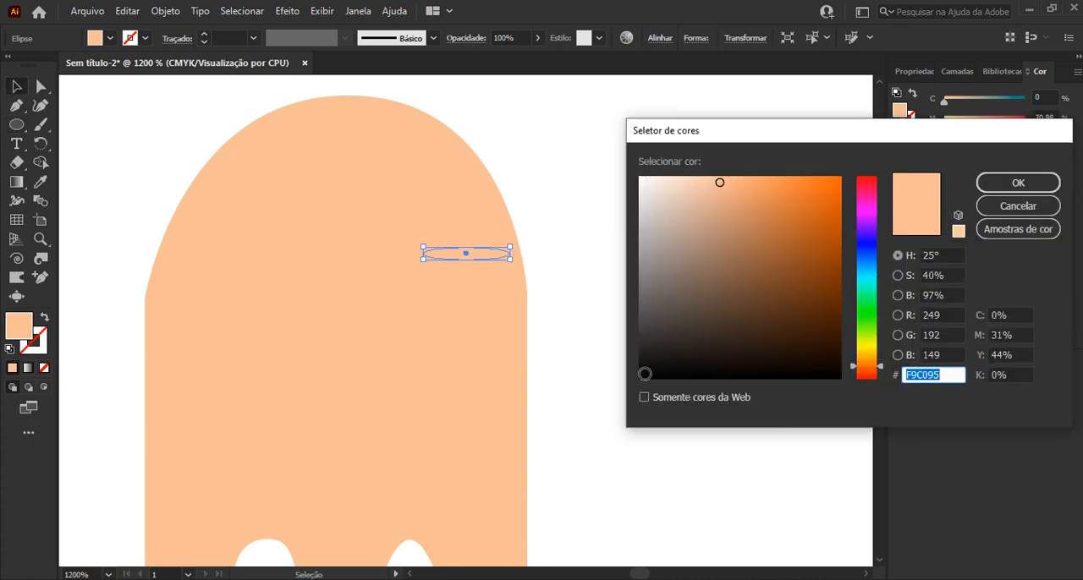
click(643, 375)
key(Escape)
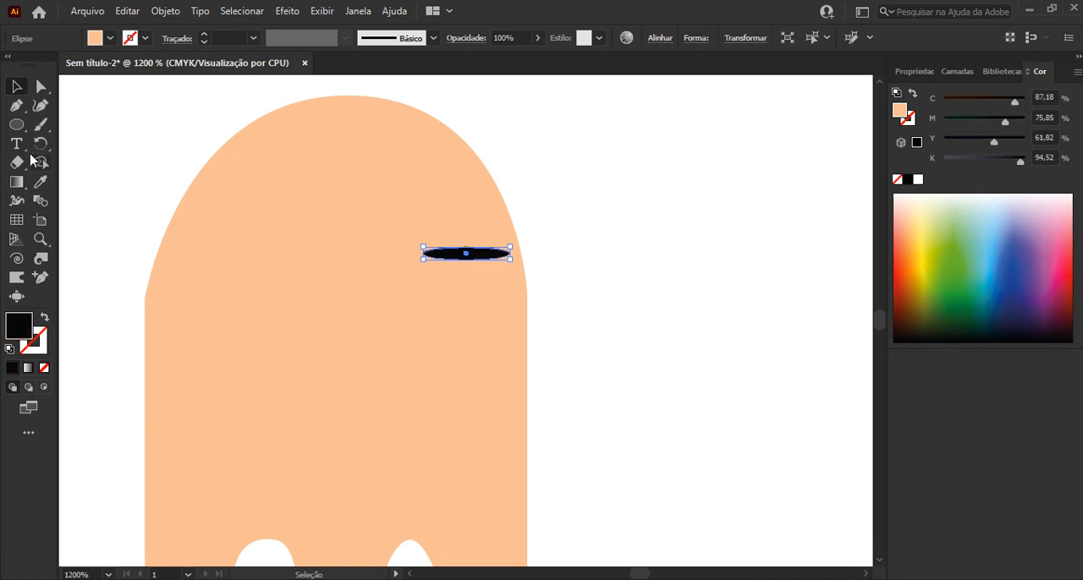
Copy the black eye to the left side of the orange ghost's face, level with the first, and enlarge the copy
drag(465, 258, 245, 237)
drag(313, 254, 309, 258)
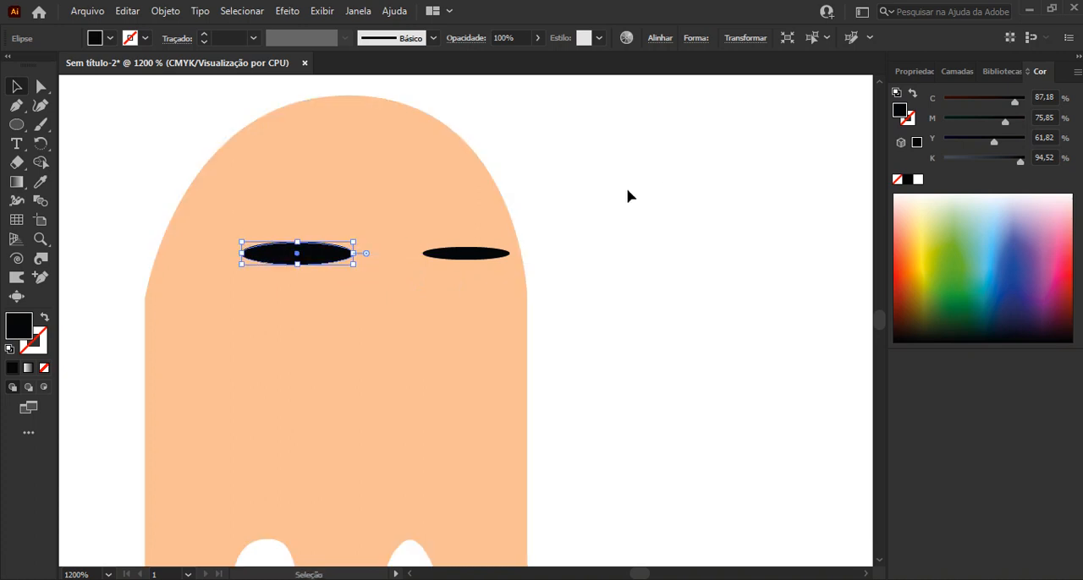
click(627, 196)
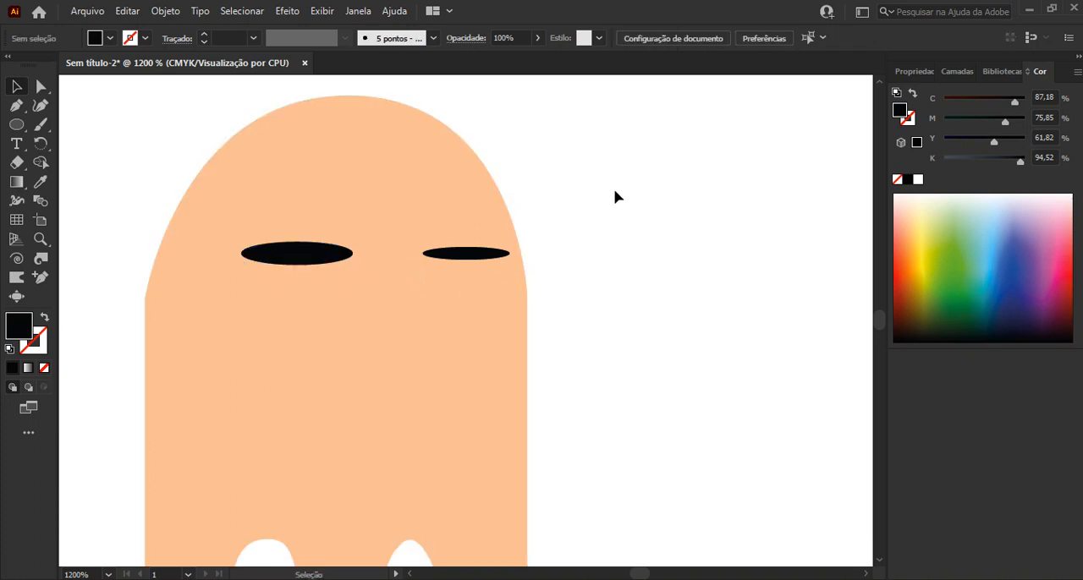
Draw a long thin ellipse as the mouth below the eyes and fill it with dark red (C 24,31, M 100, Y 100, K 23,53)
click(16, 124)
drag(291, 365, 517, 377)
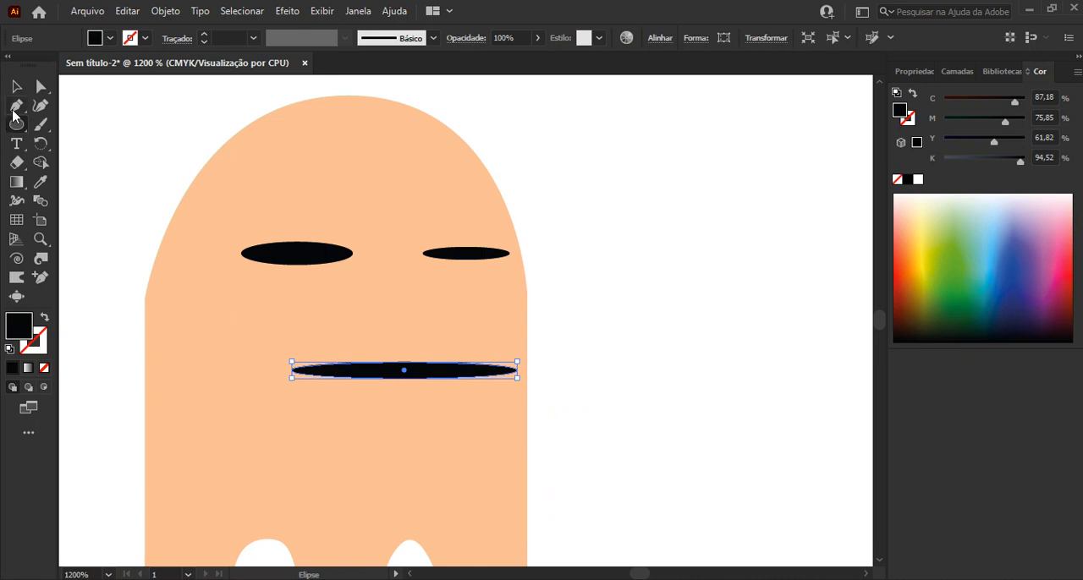
click(16, 85)
drag(428, 372, 409, 378)
click(901, 289)
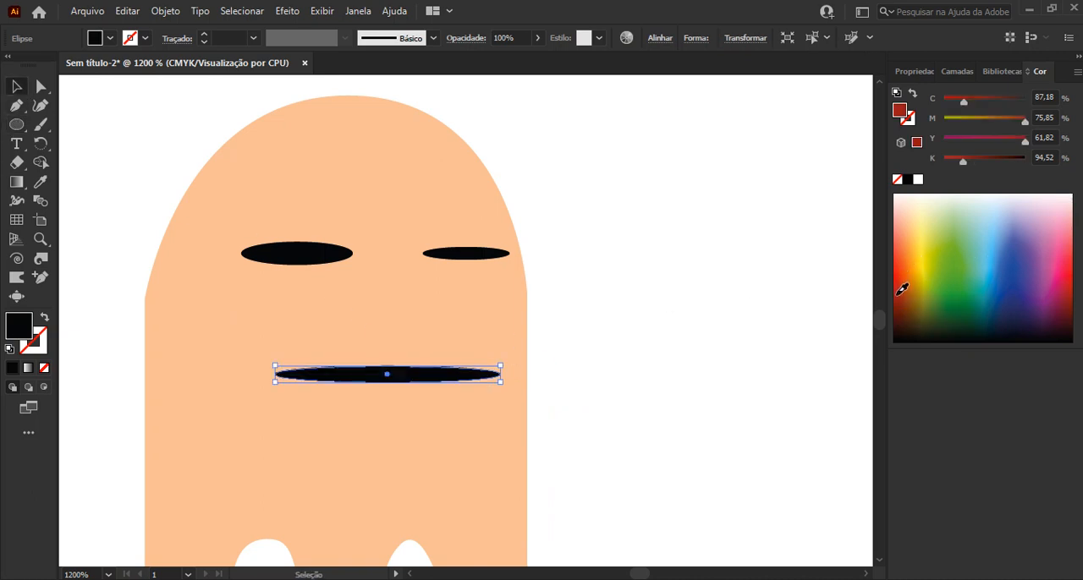
click(604, 351)
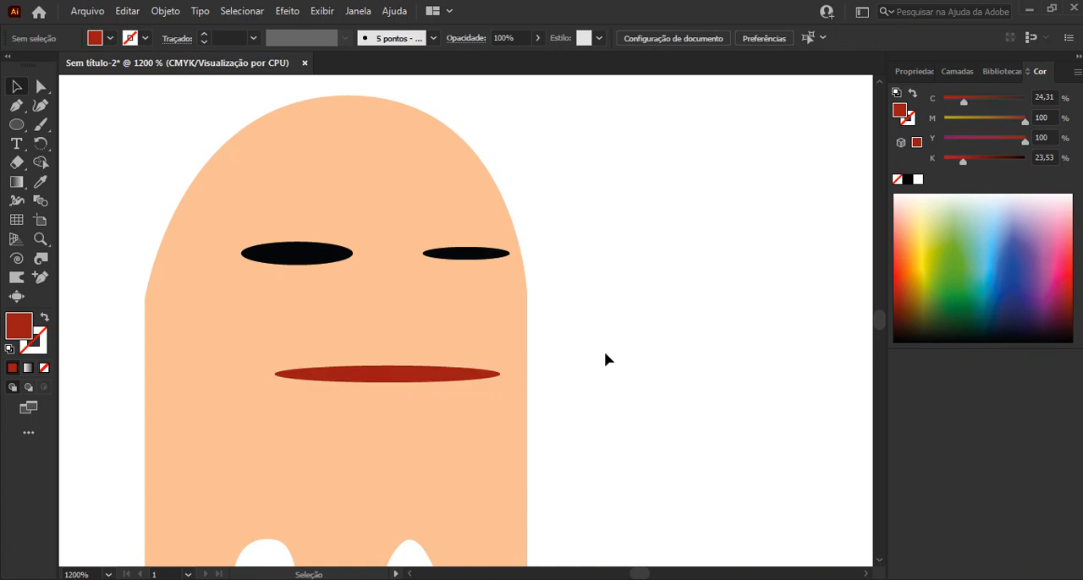
Delete the smaller right eye and replace it with a level copy of the larger left eye
click(463, 260)
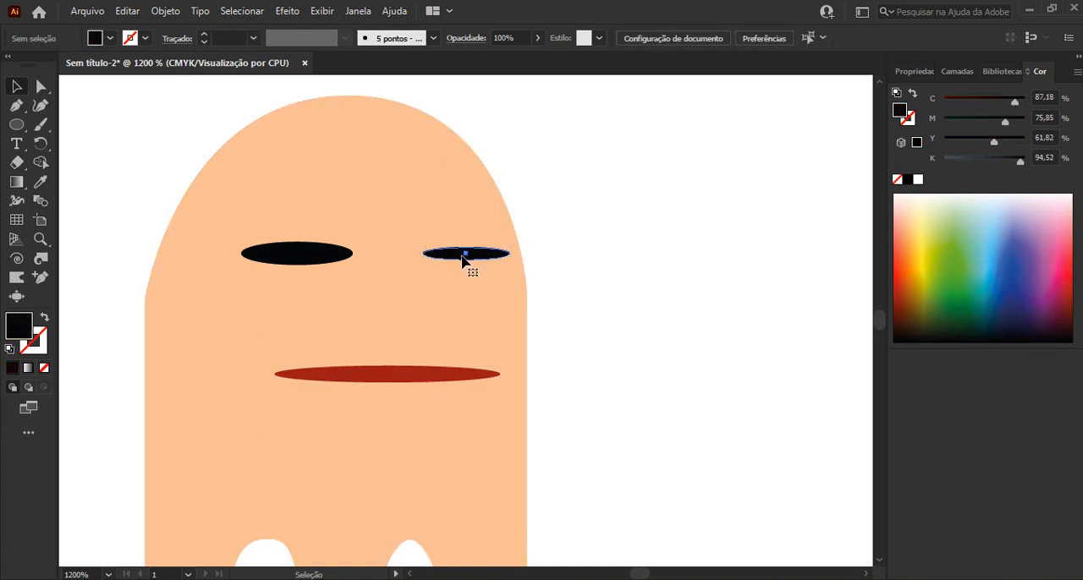
click(332, 262)
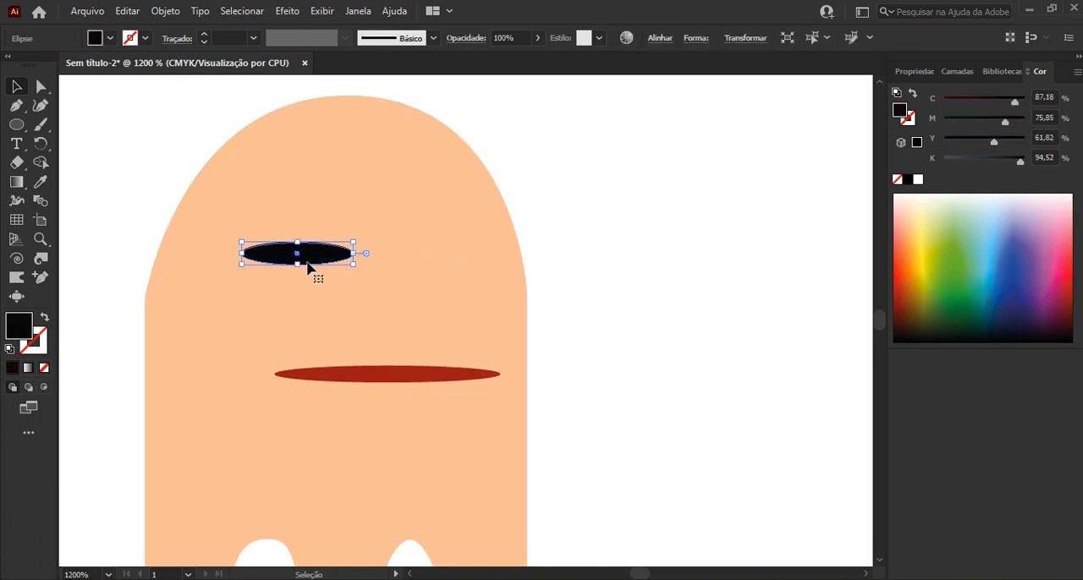
drag(312, 262, 463, 262)
drag(534, 238, 534, 238)
click(587, 208)
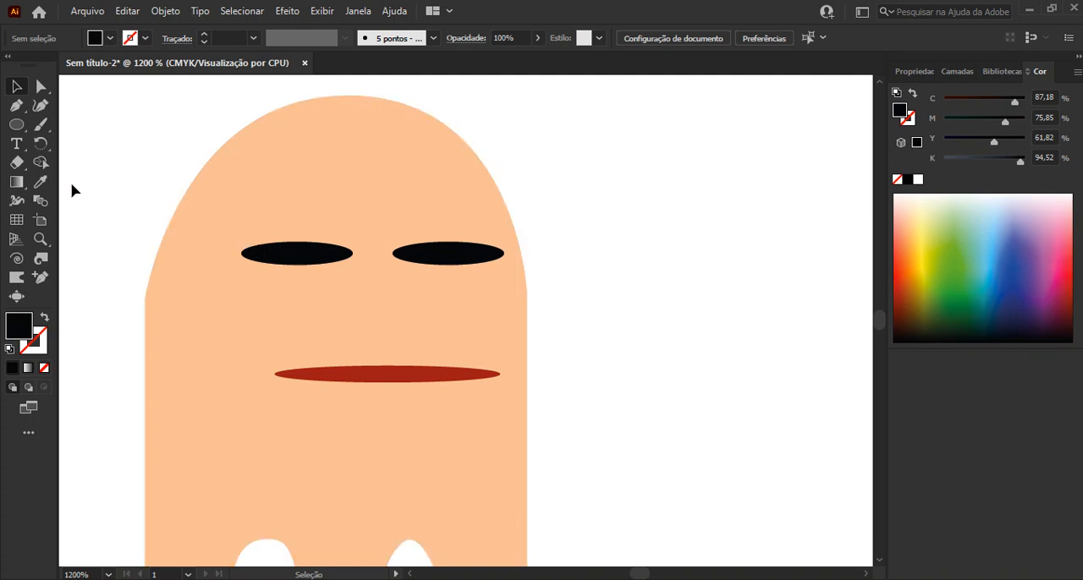
click(12, 126)
drag(13, 126, 82, 118)
drag(392, 212, 505, 218)
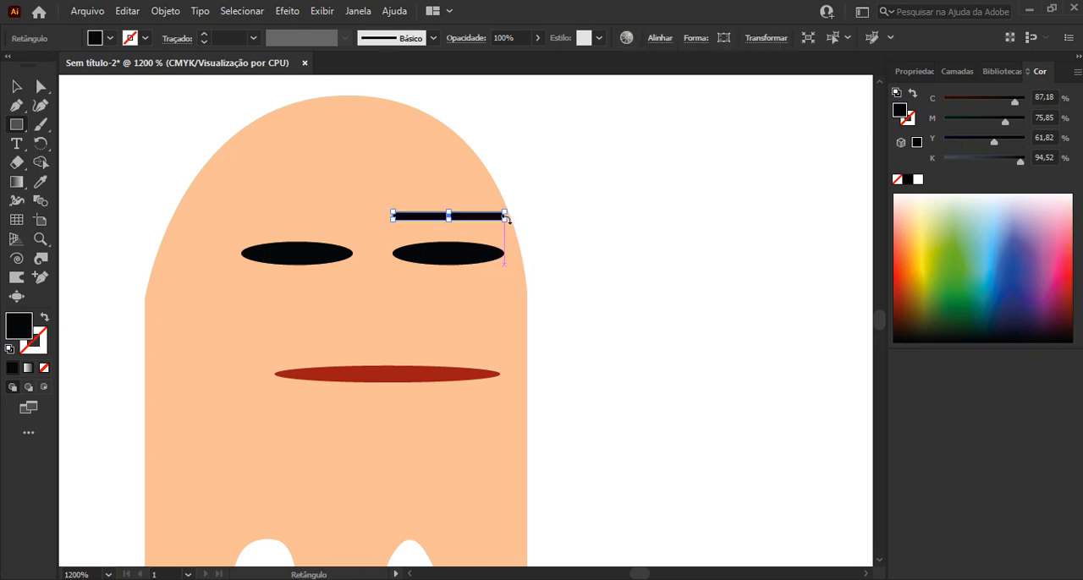
key(Delete)
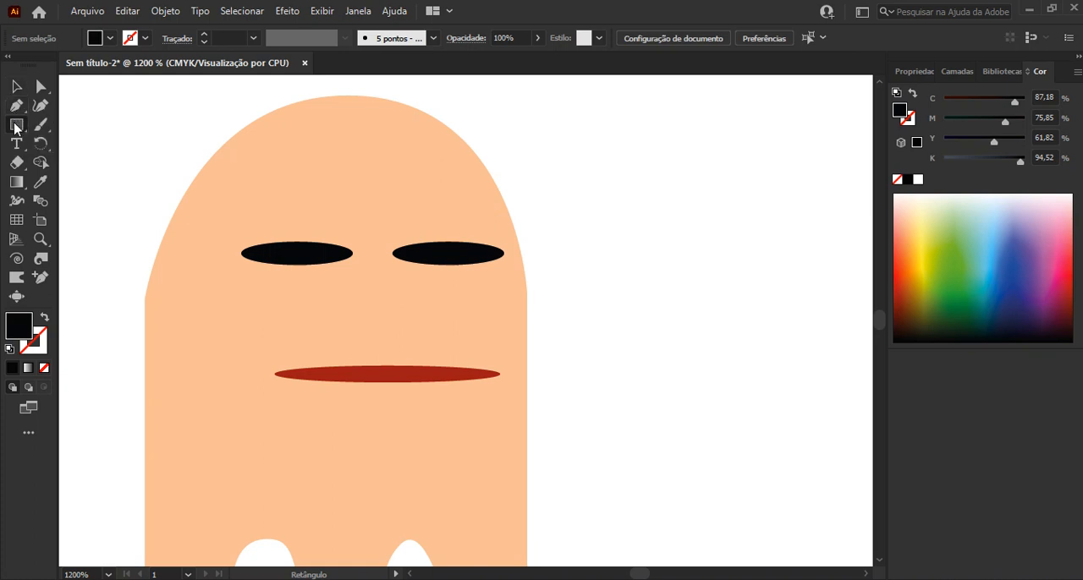
Draw a thin black rectangle as an eyebrow just above the orange ghost's right eye, matching the eye's width
drag(14, 125, 69, 127)
drag(21, 128, 54, 126)
click(345, 255)
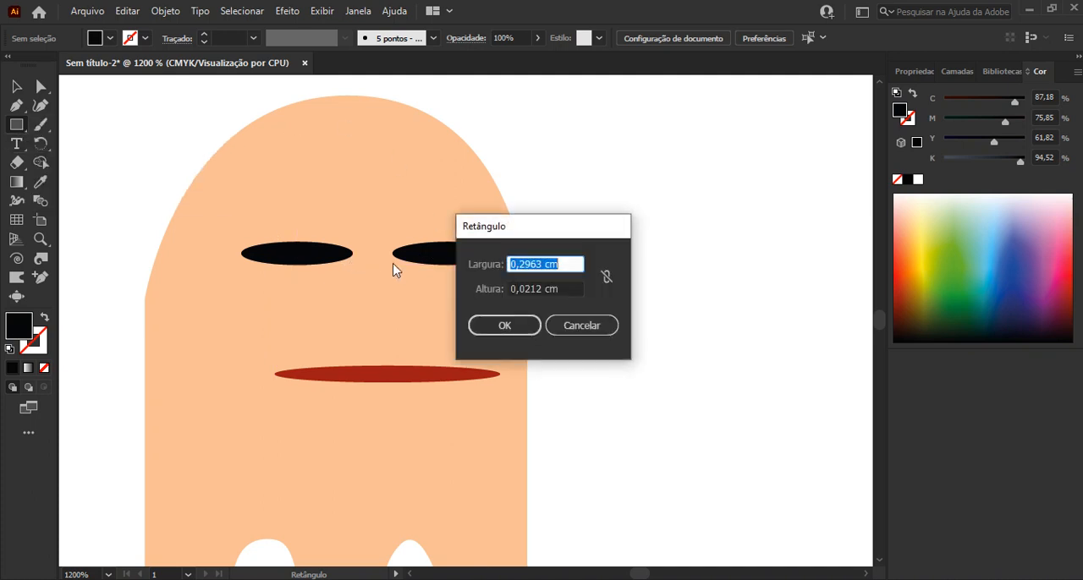
click(575, 328)
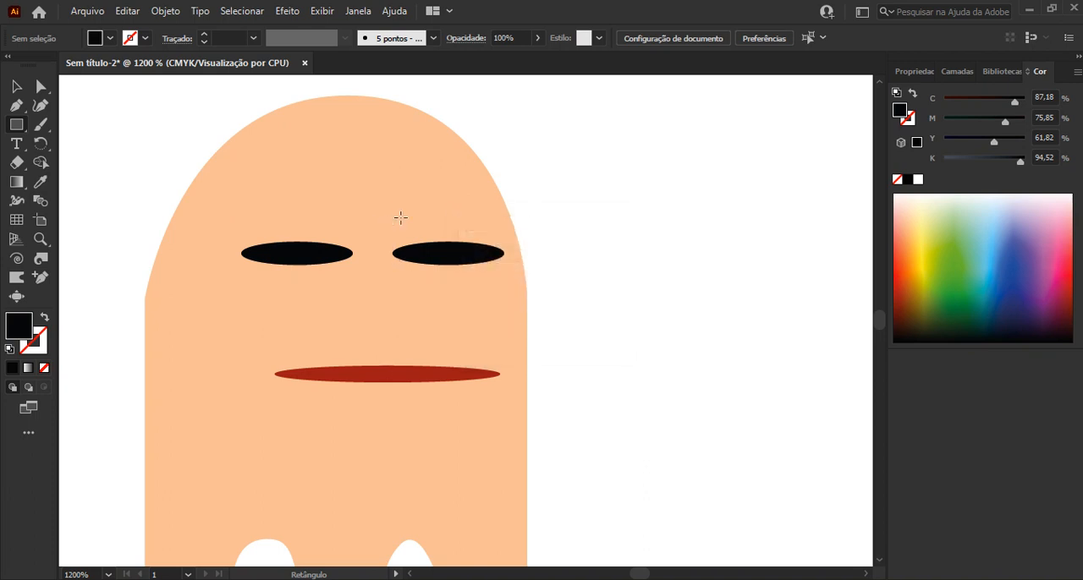
drag(395, 226, 503, 227)
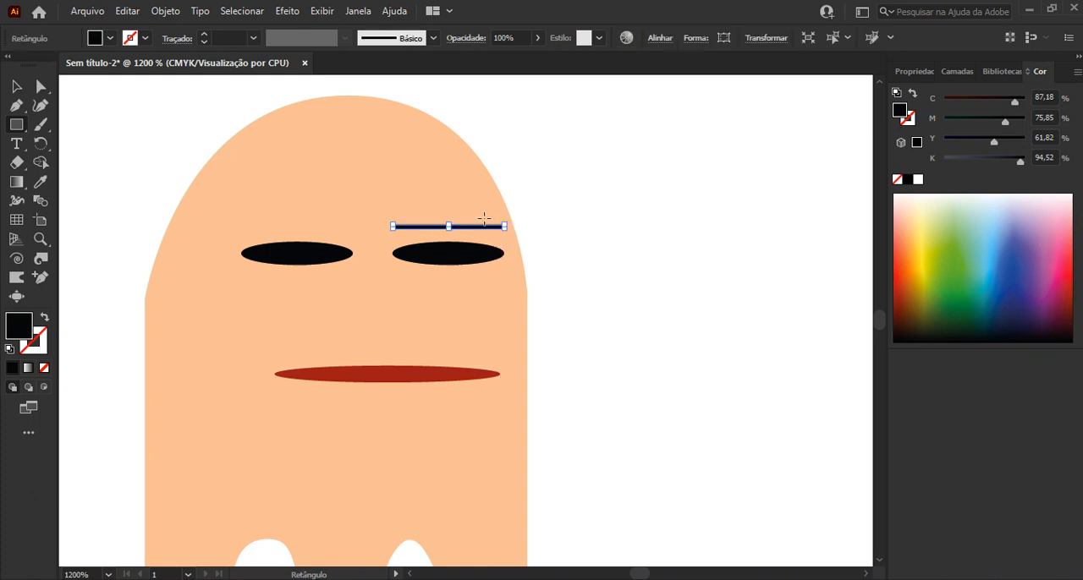
scroll(479, 203, up, 2)
scroll(464, 252, up, 2)
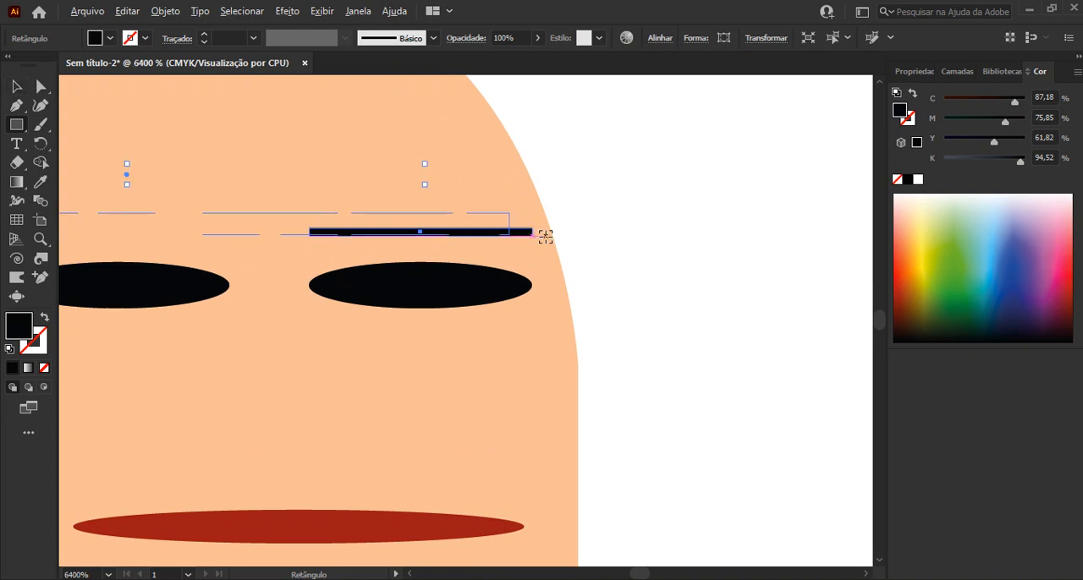
click(43, 93)
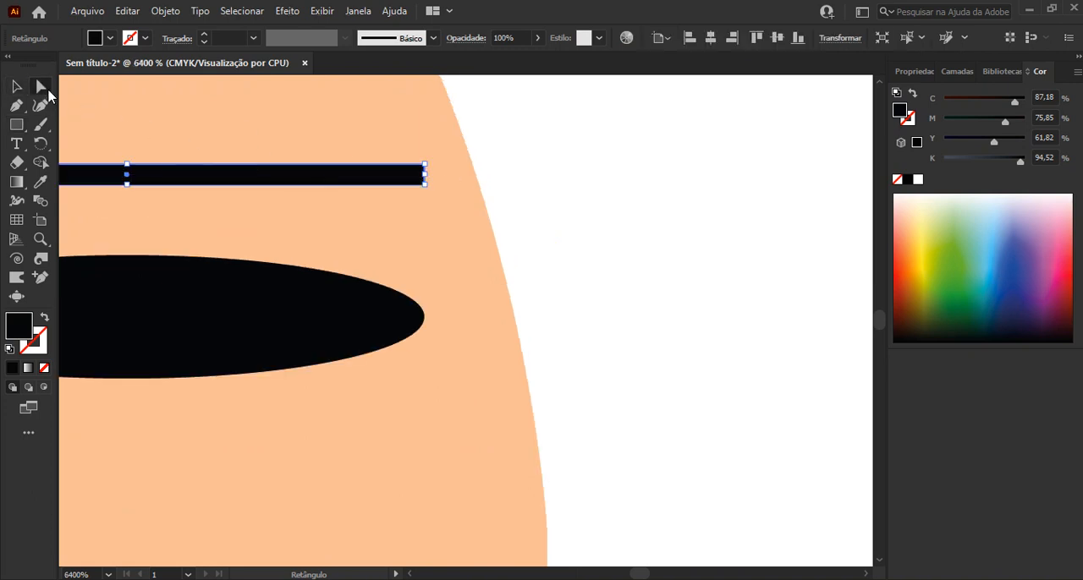
drag(424, 164, 415, 159)
key(ctrl+z)
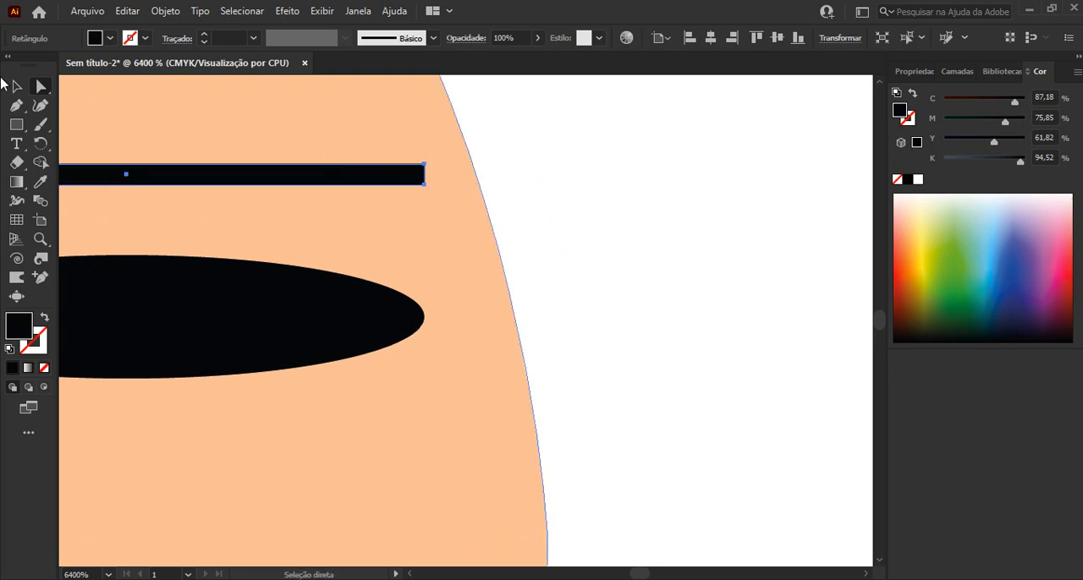
Round the corners of the eyebrow rectangle to the maximum so that both ends are semicircular
click(15, 87)
scroll(419, 166, up, 1)
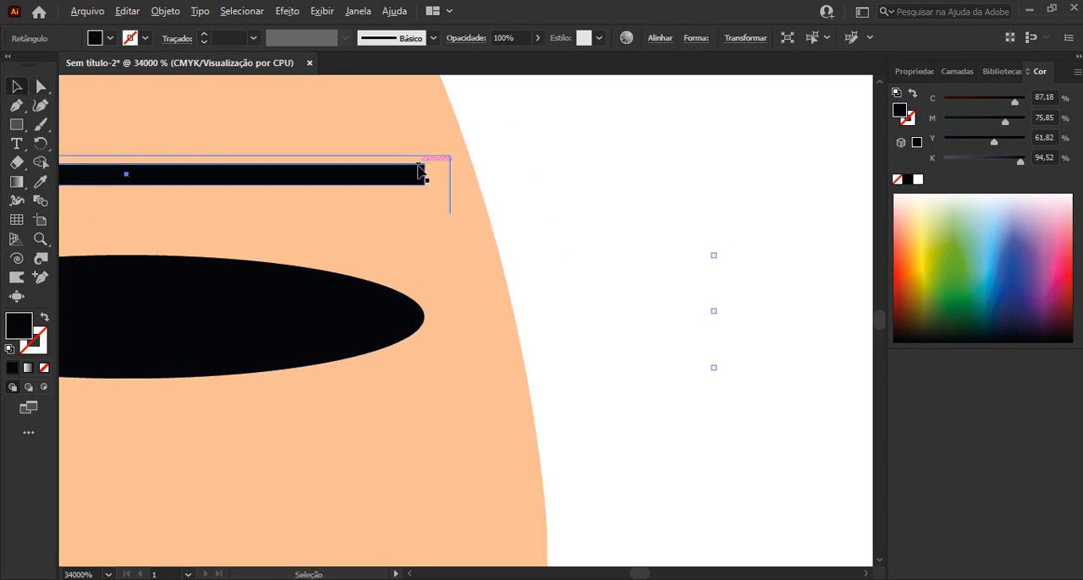
scroll(421, 174, up, 2)
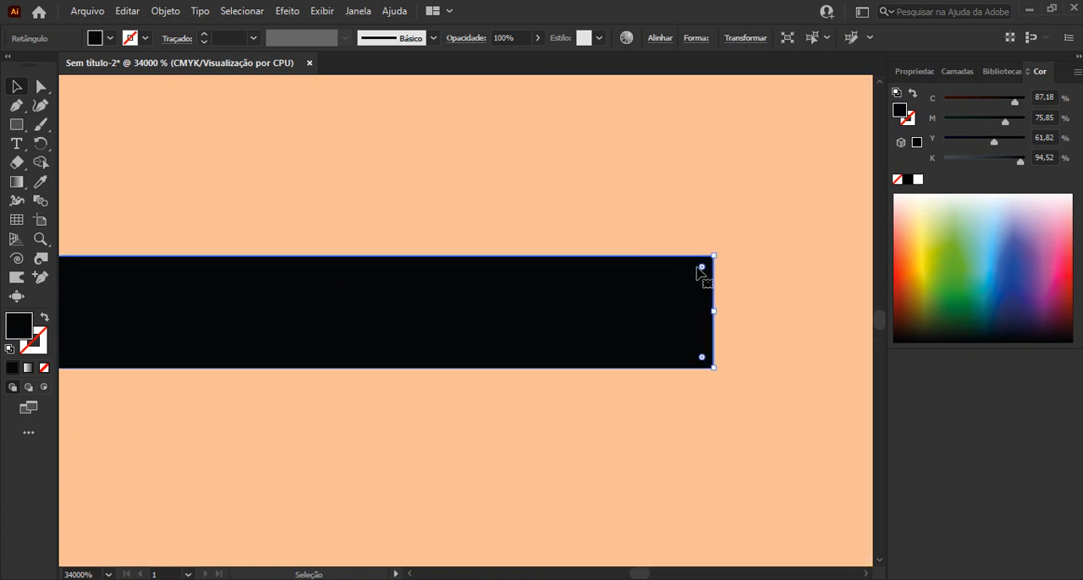
drag(702, 269, 609, 282)
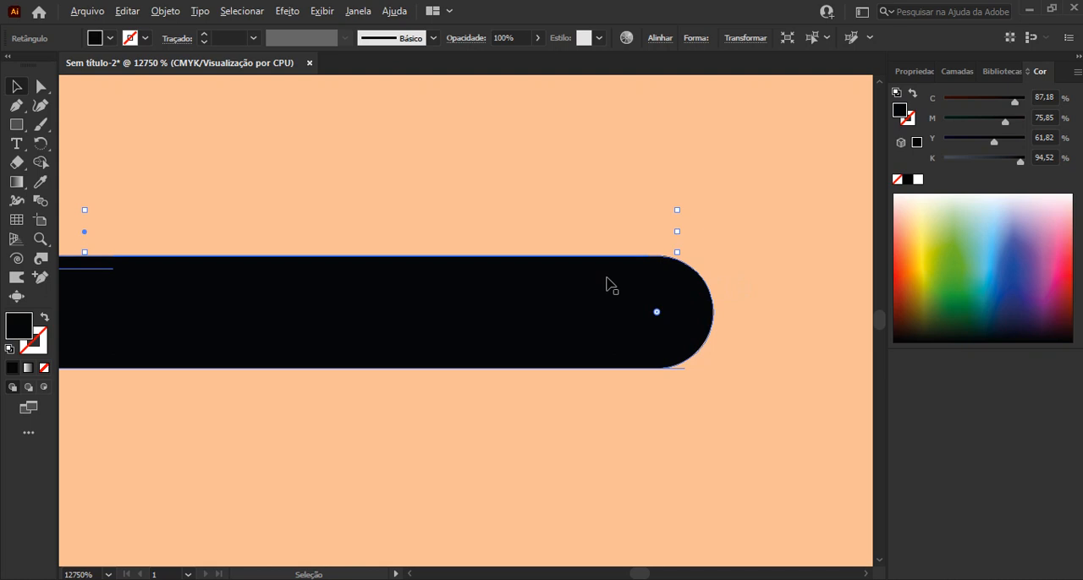
scroll(145, 174, down, 2)
scroll(218, 165, down, 1)
key(space)
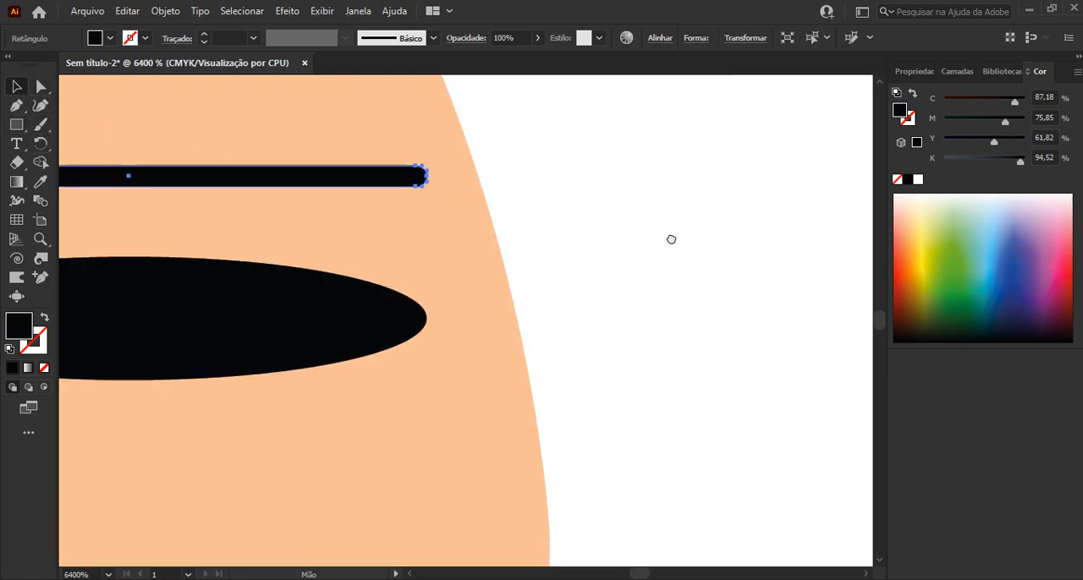
scroll(649, 235, down, 2)
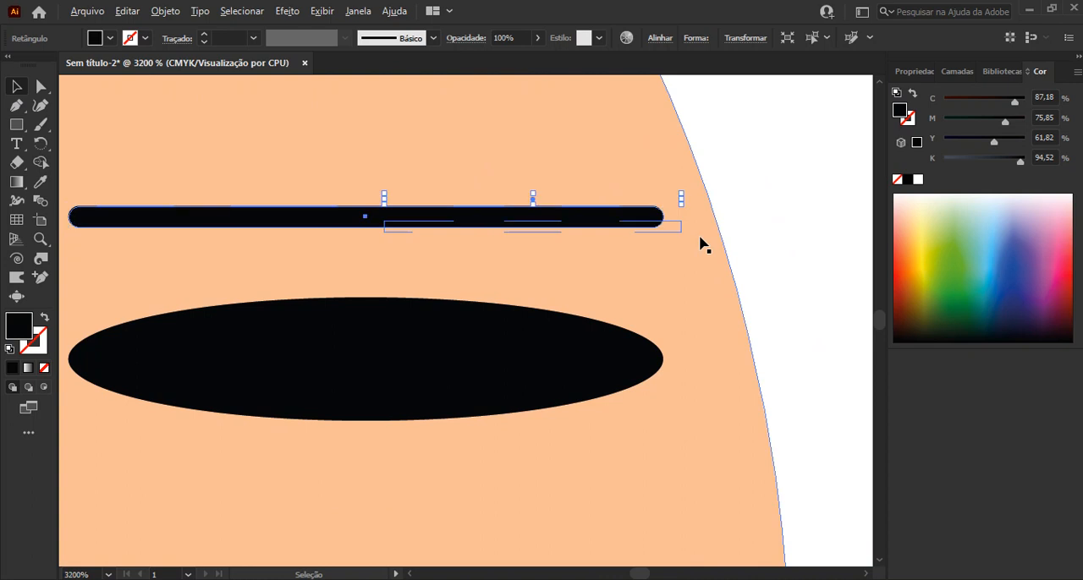
Place a level copy of the rounded eyebrow above the orange ghost's left eye
click(752, 216)
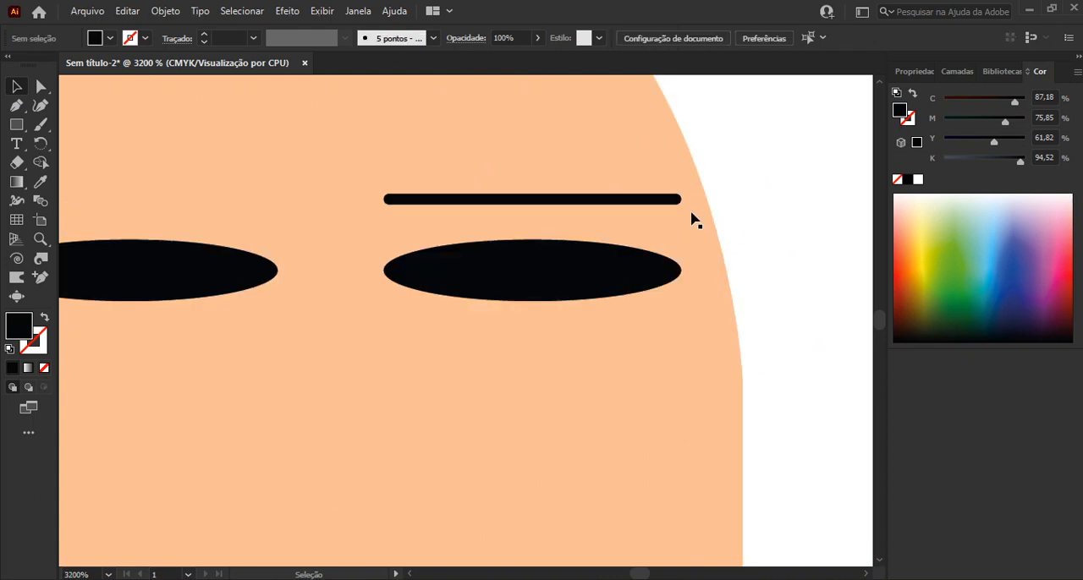
drag(643, 205, 437, 210)
scroll(640, 225, down, 2)
click(752, 198)
key(ctrl+minus)
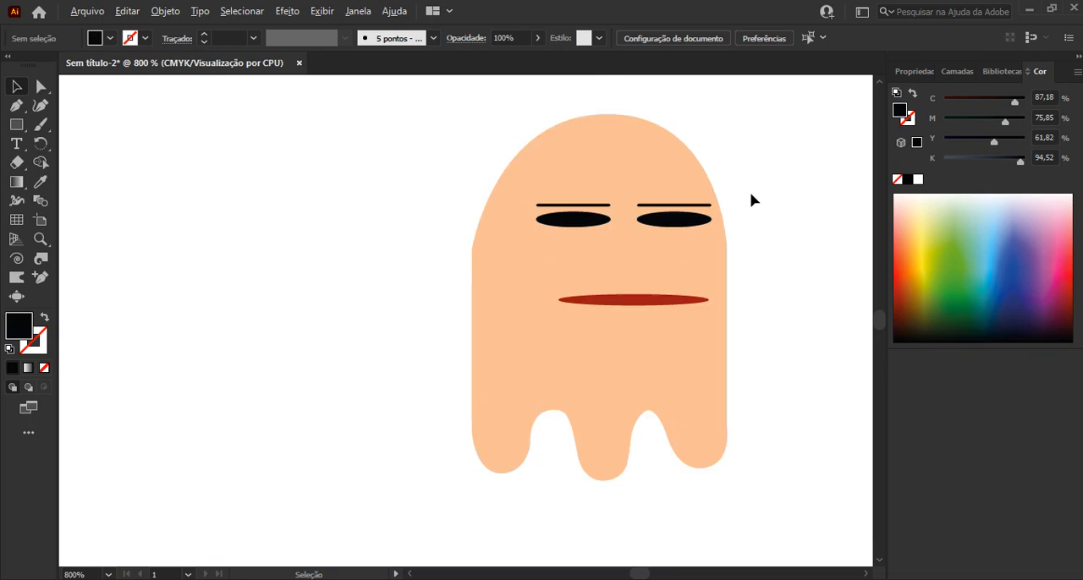
Group the orange ghost's body, eyes, eyebrows and mouth into one object
drag(699, 220, 529, 258)
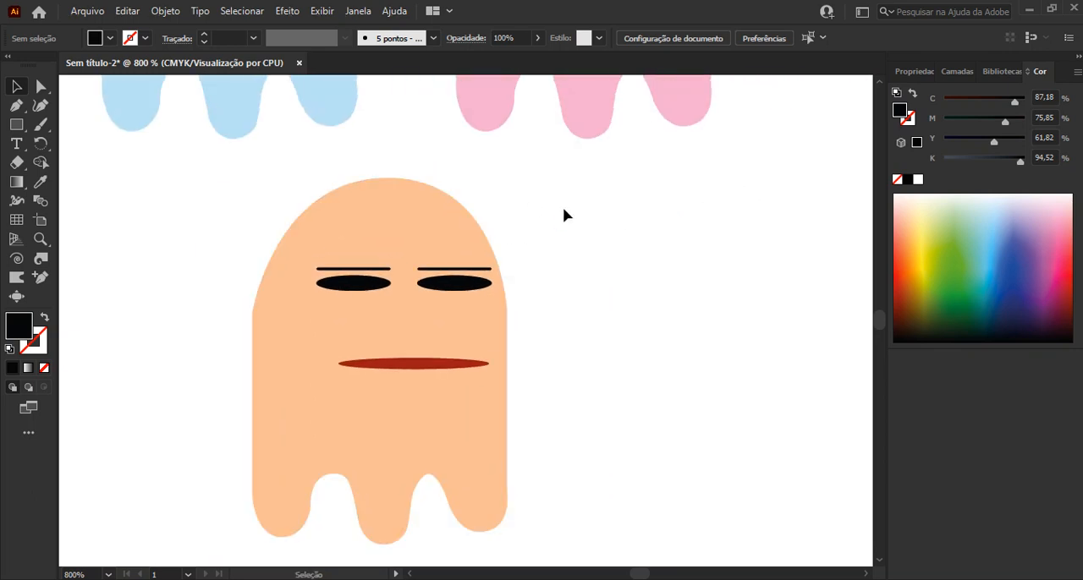
scroll(577, 229, down, 1)
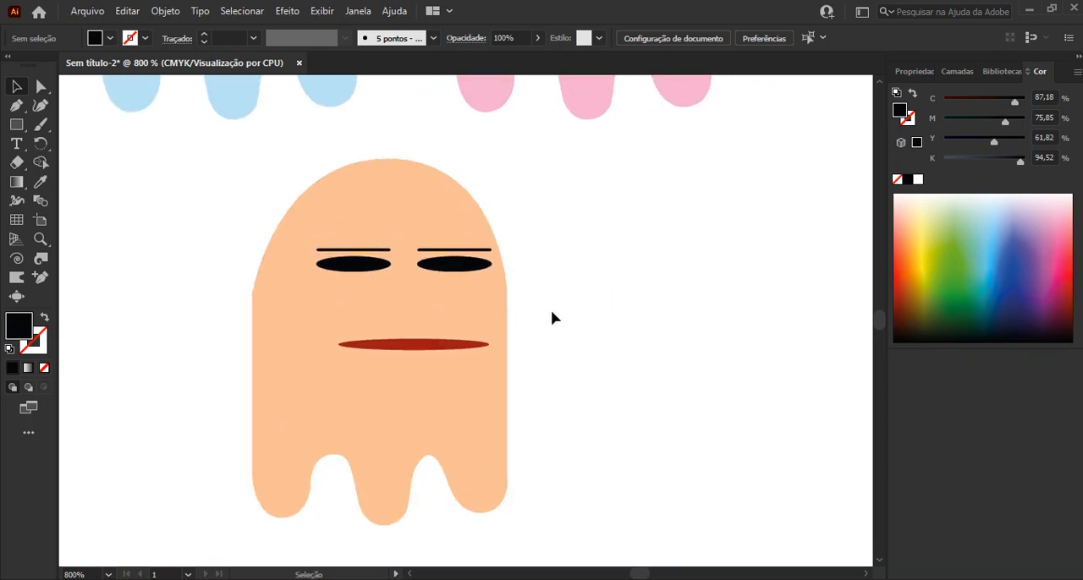
scroll(558, 209, down, 1)
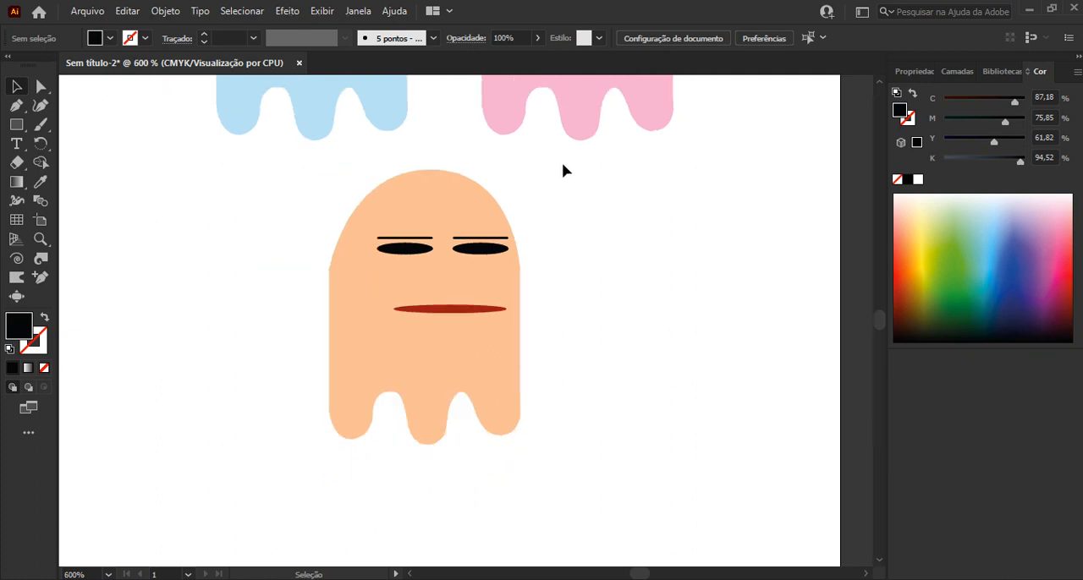
drag(544, 175, 276, 491)
key(ctrl+g)
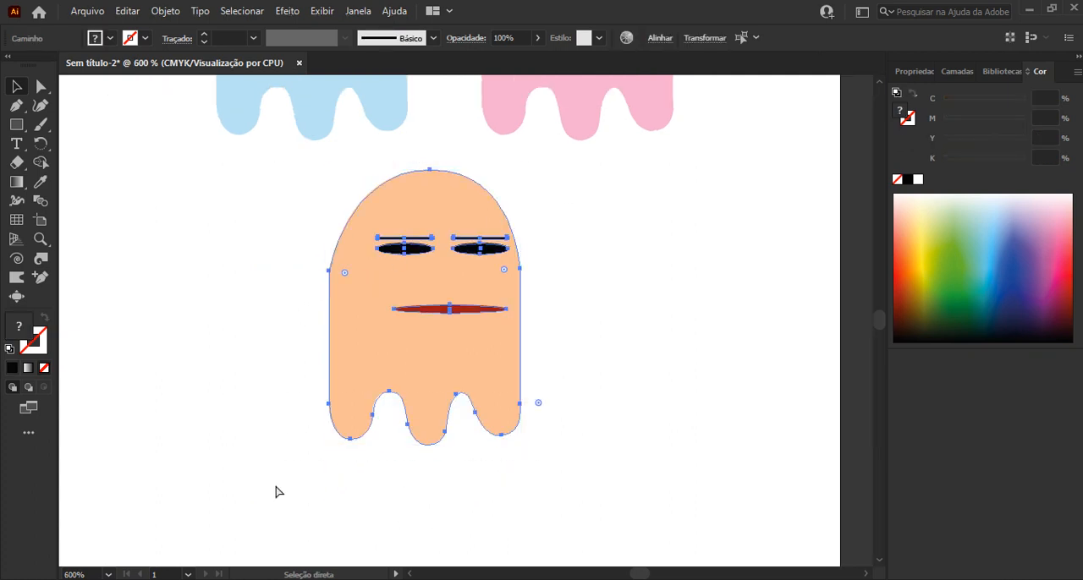
click(673, 364)
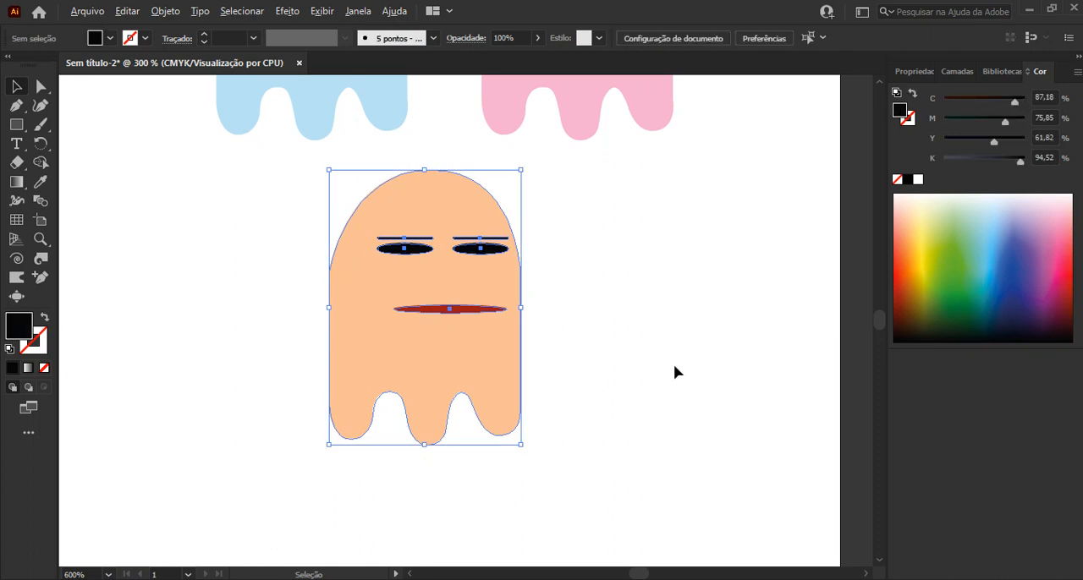
Check the grouping of the Pac-Man character and the three ghosts by selecting each one in turn
scroll(673, 364, down, 2)
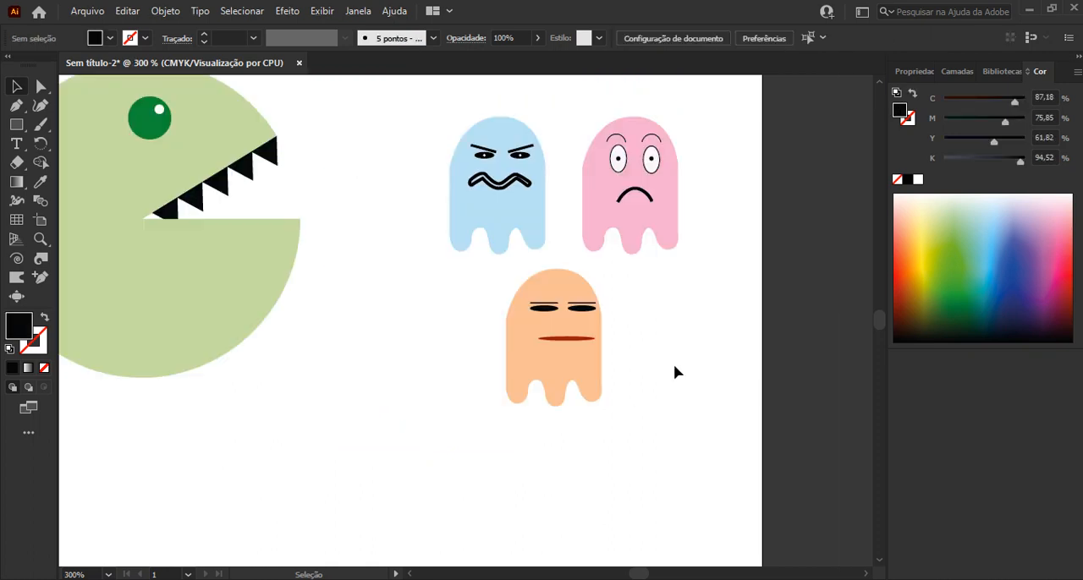
scroll(674, 367, down, 2)
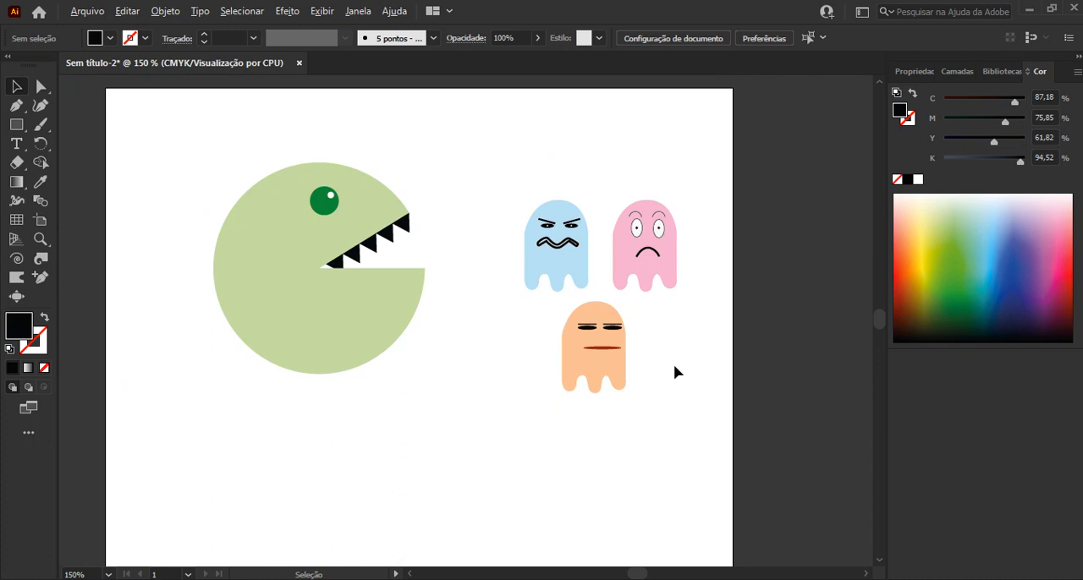
scroll(673, 364, down, 2)
scroll(715, 355, up, 1)
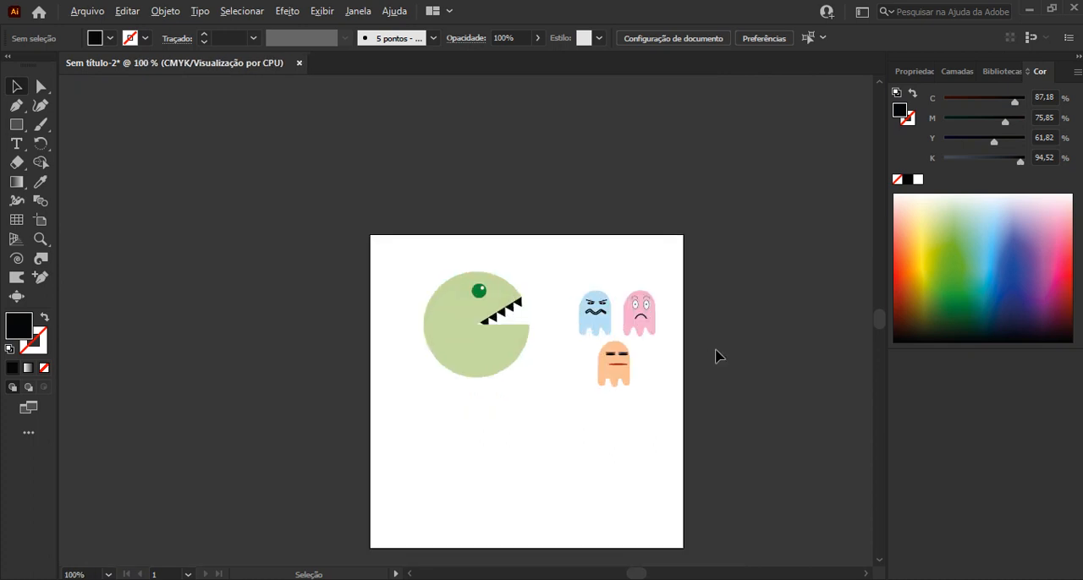
drag(700, 351, 605, 314)
click(360, 268)
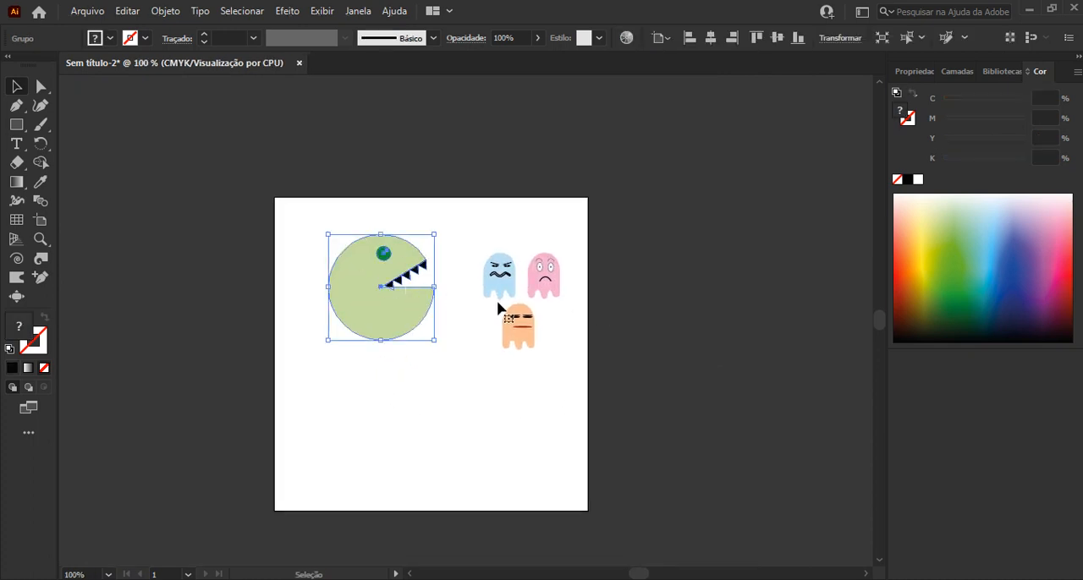
click(506, 286)
click(544, 279)
click(522, 330)
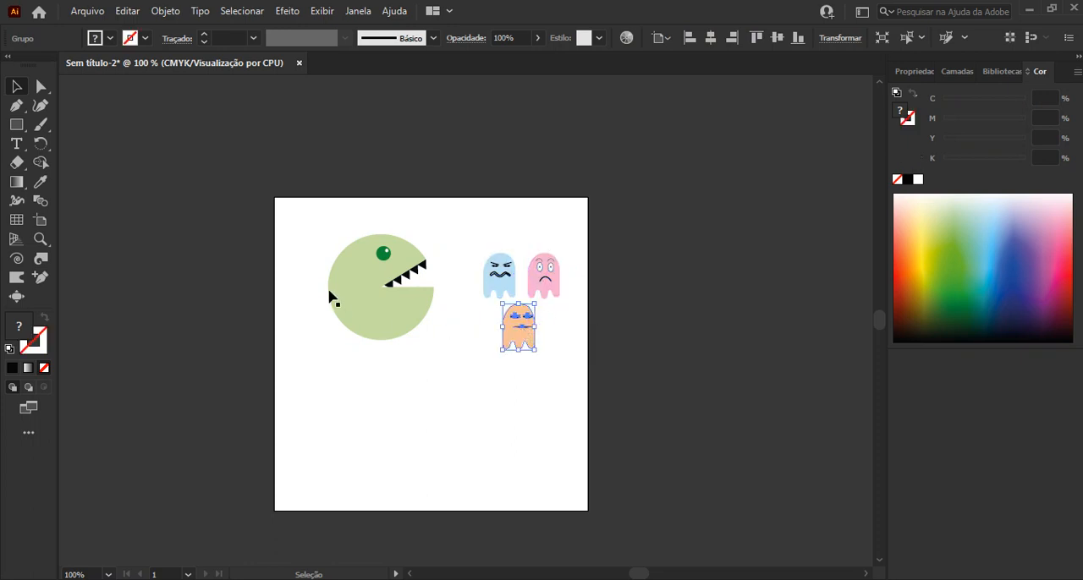
Scale the Pac-Man character to about half its size and move all four characters off the artboard, beyond its right edge
click(336, 264)
drag(326, 233, 380, 287)
drag(358, 222, 597, 385)
drag(412, 334, 628, 335)
click(640, 461)
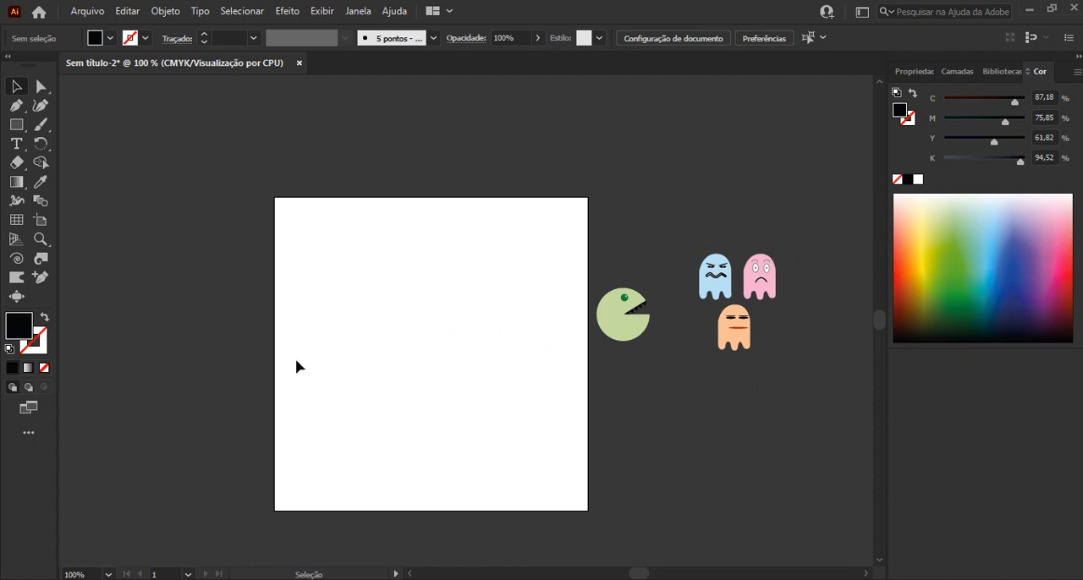
Draw a background rectangle covering the whole artboard and fill it with black (C 89,53, M 77,59, Y 61,9, K 96,23)
click(19, 126)
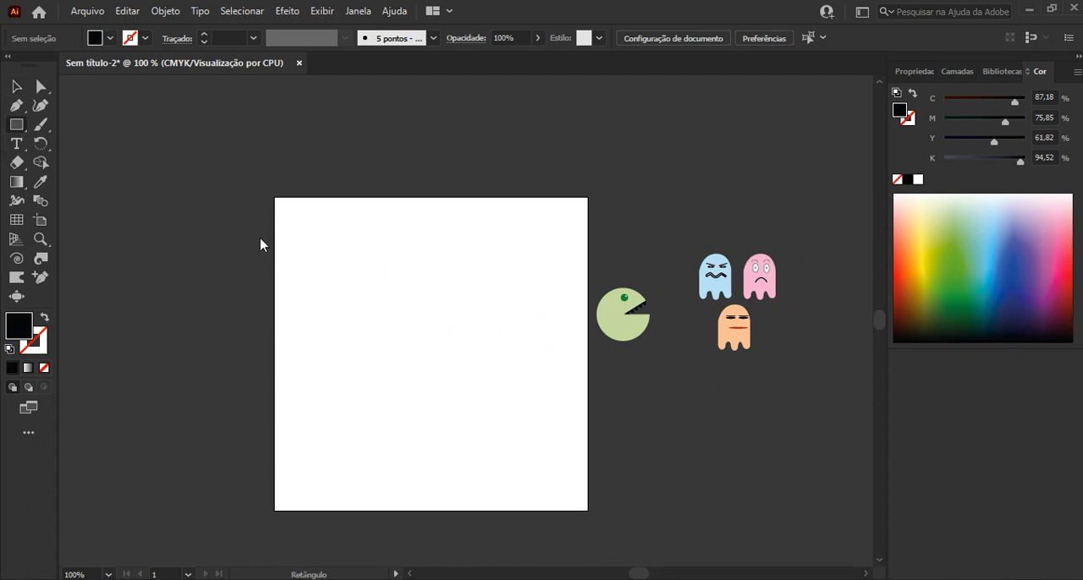
drag(273, 198, 588, 510)
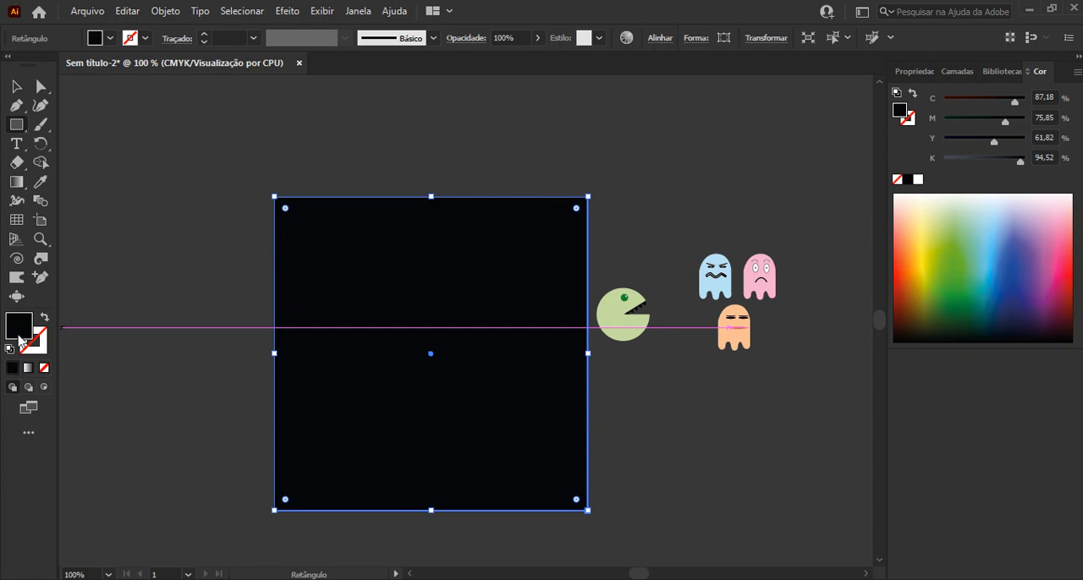
double_click(19, 334)
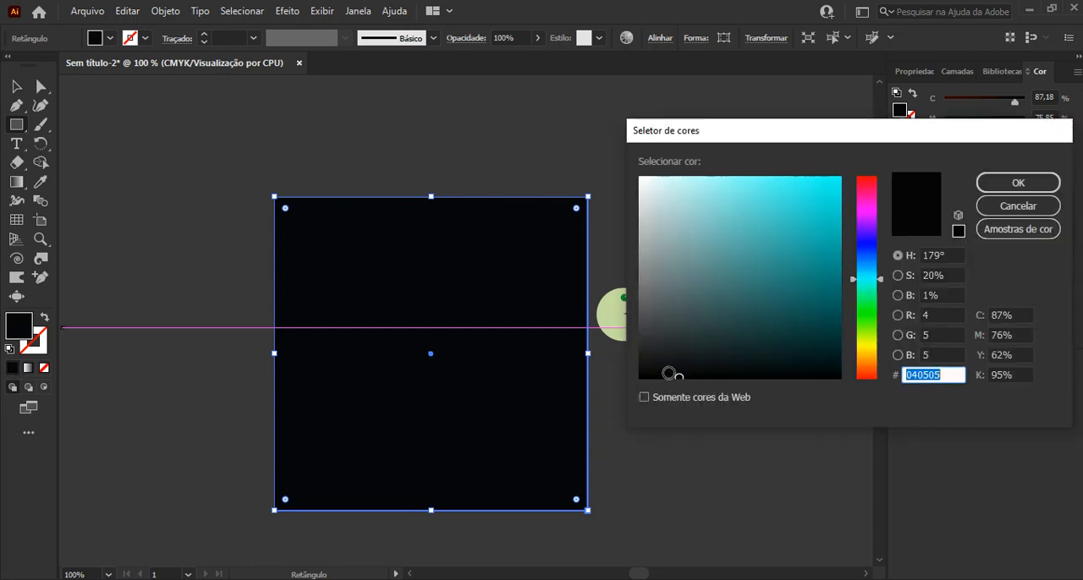
click(642, 374)
key(Return)
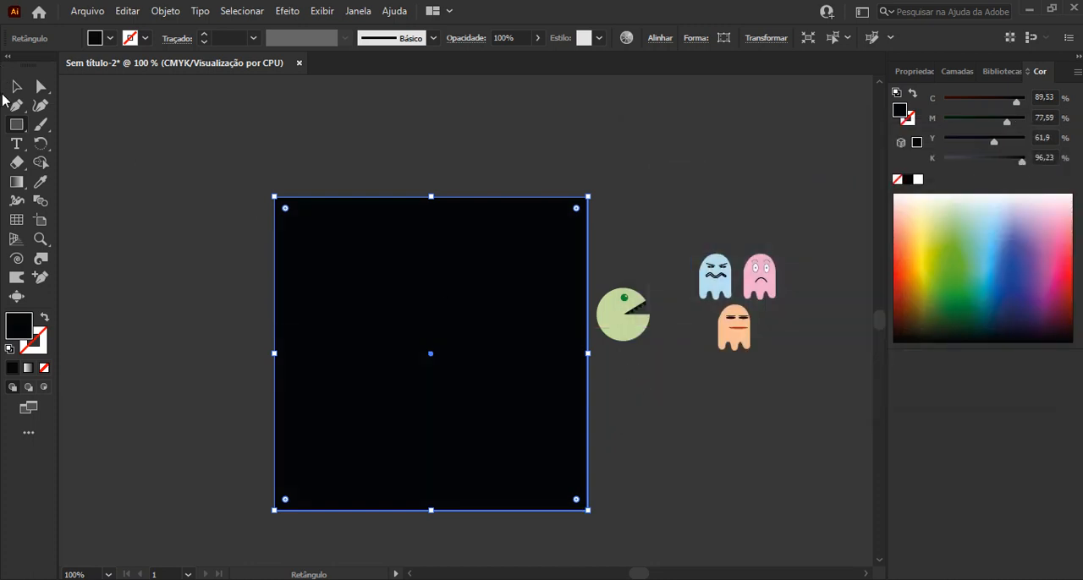
Put the black rectangle below all character groups in the layer order and lock it against editing
click(16, 85)
click(951, 72)
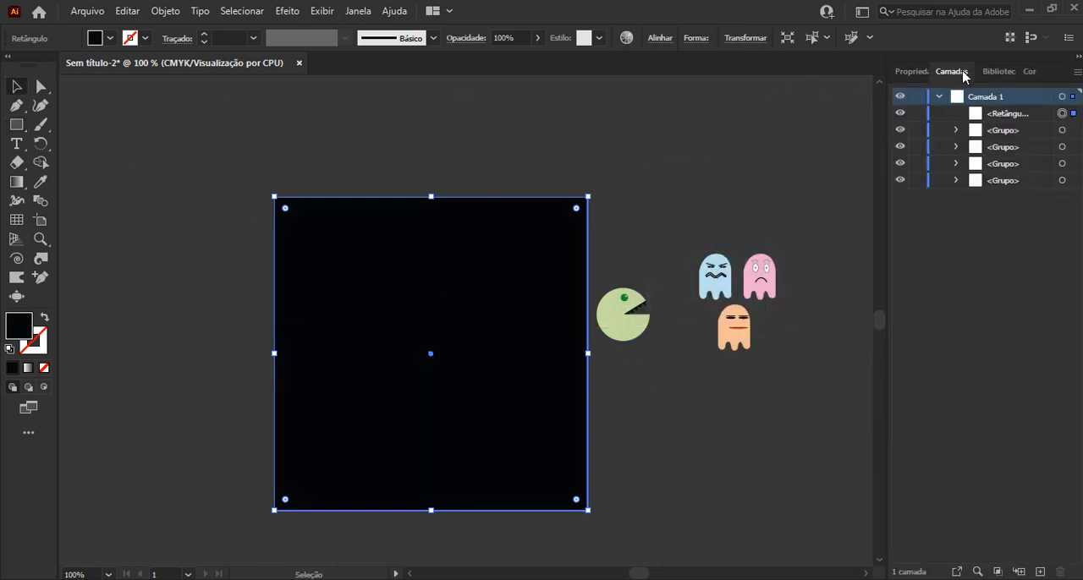
drag(1003, 121, 1006, 189)
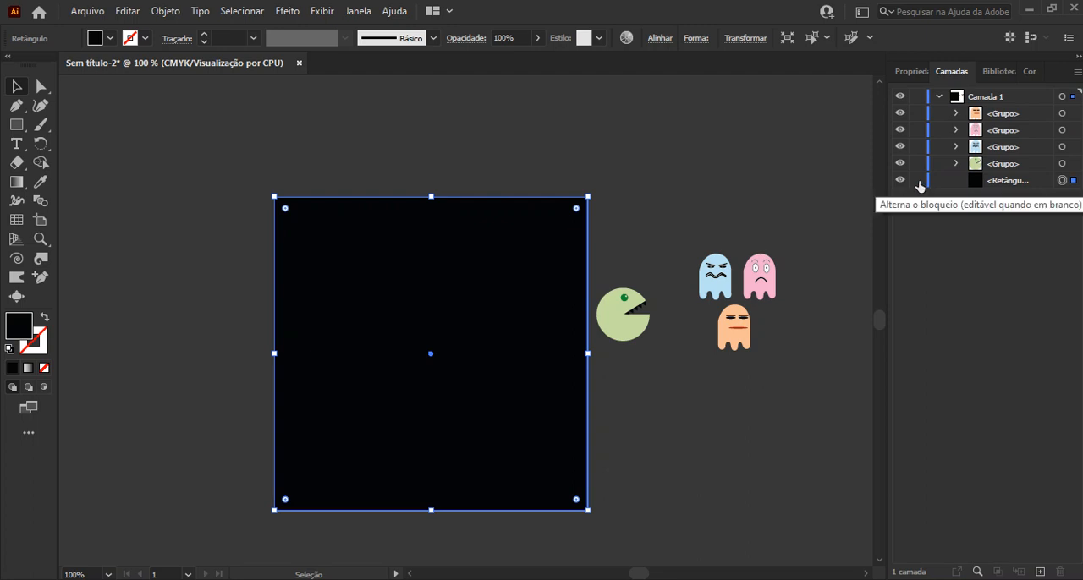
click(919, 182)
drag(443, 372, 538, 496)
drag(440, 393, 618, 372)
Draw a white circle about 0,38 cm in diameter near the artboard's bottom-left corner
scroll(521, 461, up, 2)
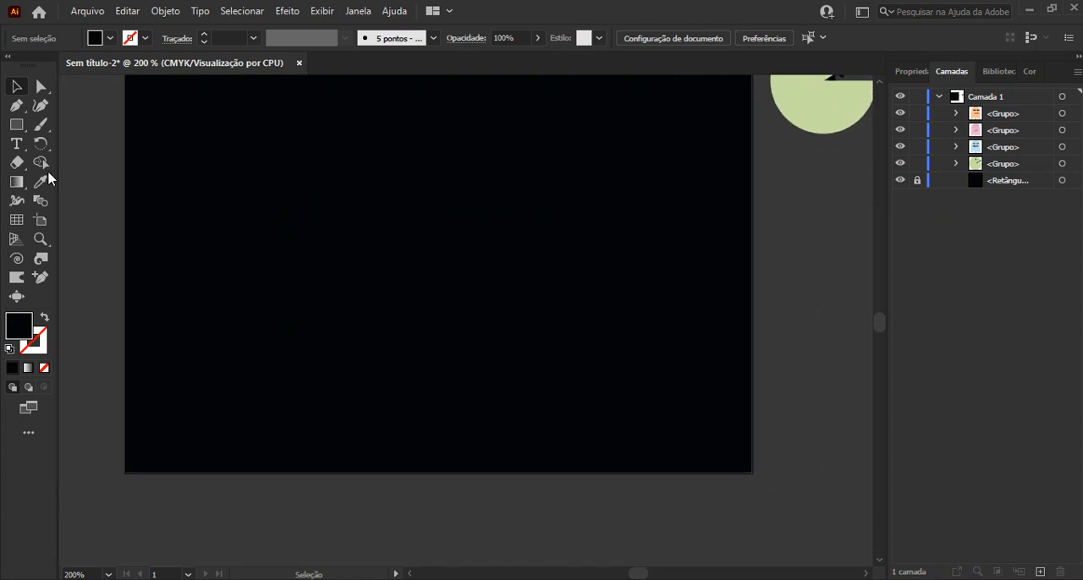
drag(16, 134, 75, 145)
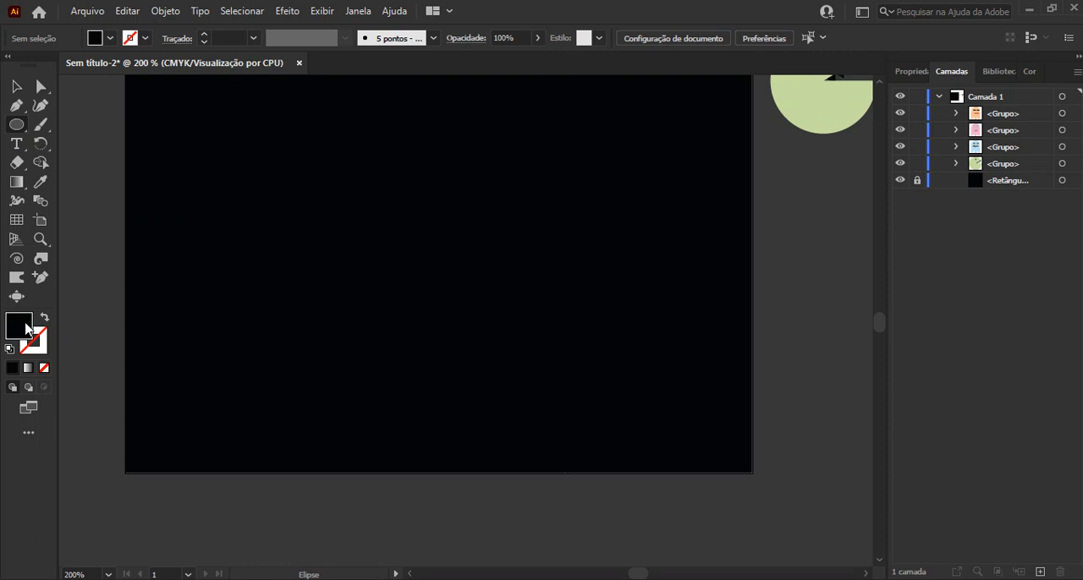
double_click(20, 326)
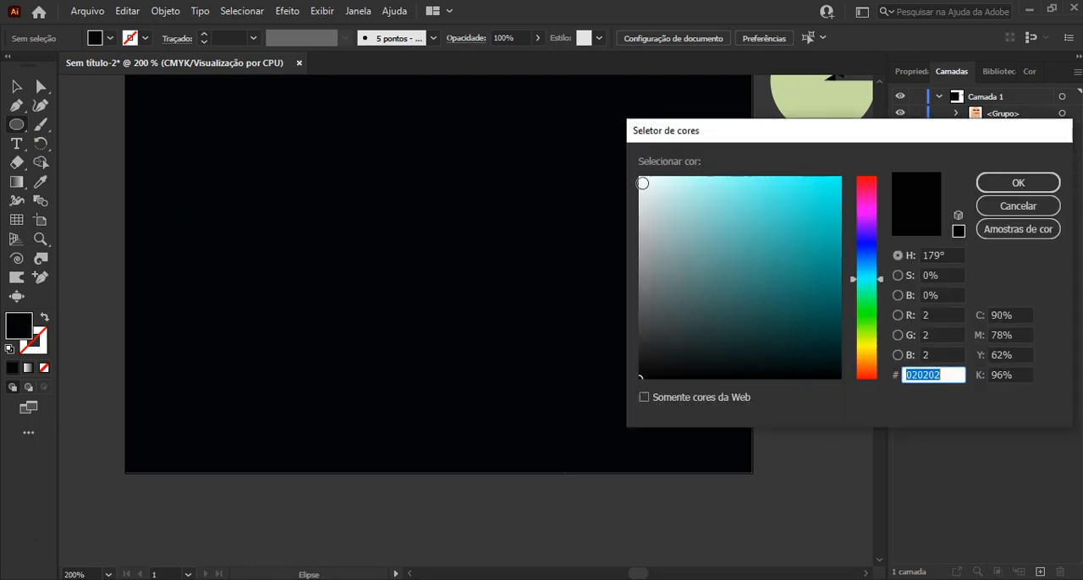
text(F9F9F9)
key(Return)
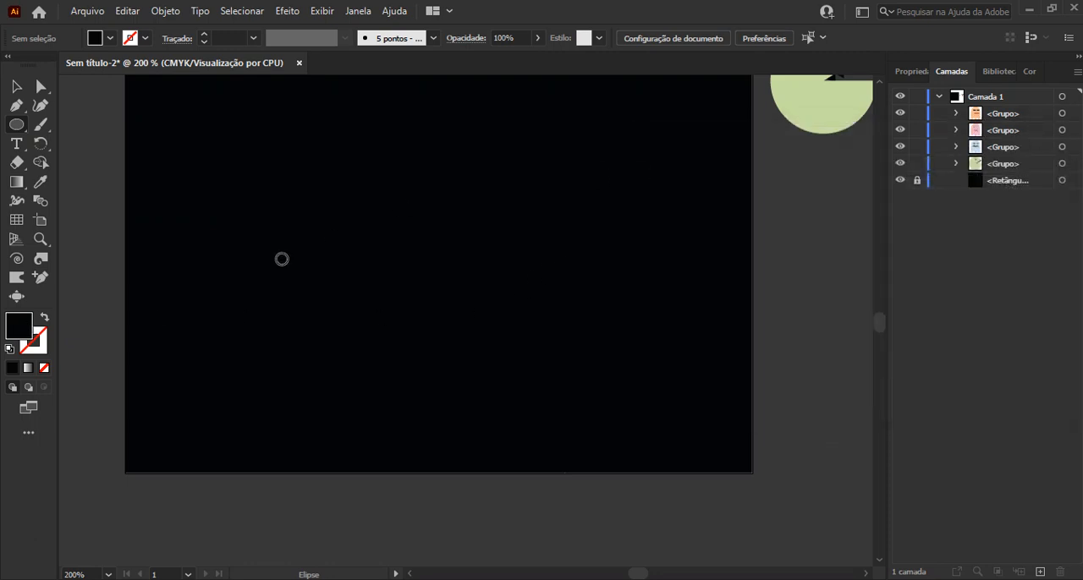
drag(154, 433, 178, 440)
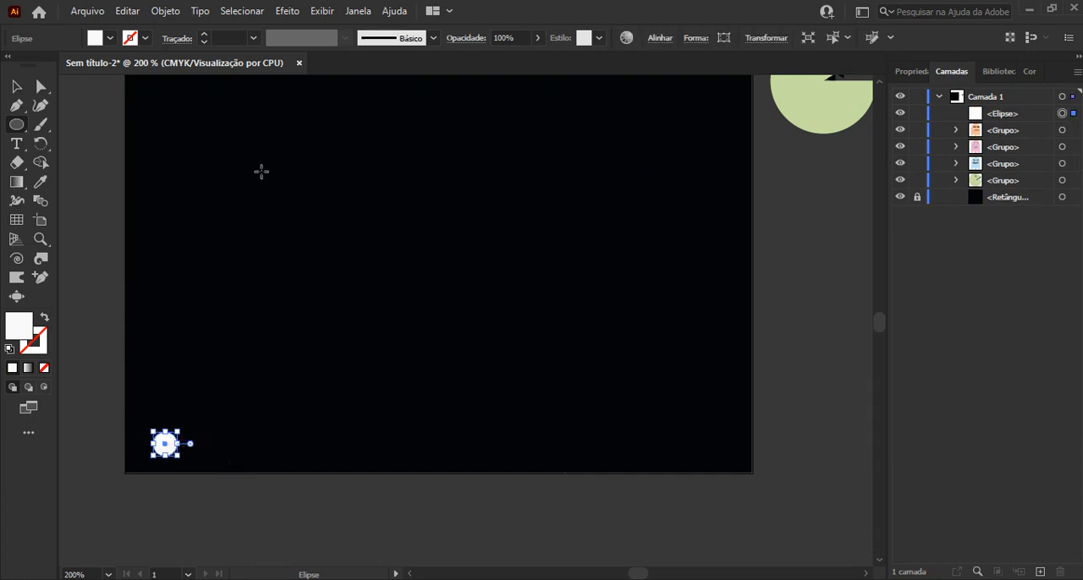
Set the white circle's width and height to 0,4 cm
click(906, 73)
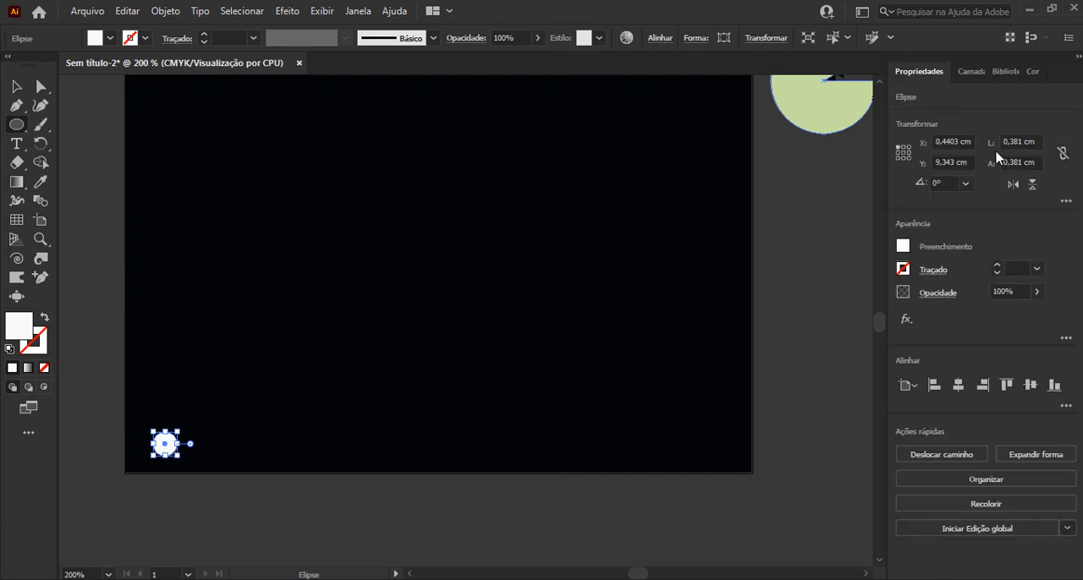
click(1022, 140)
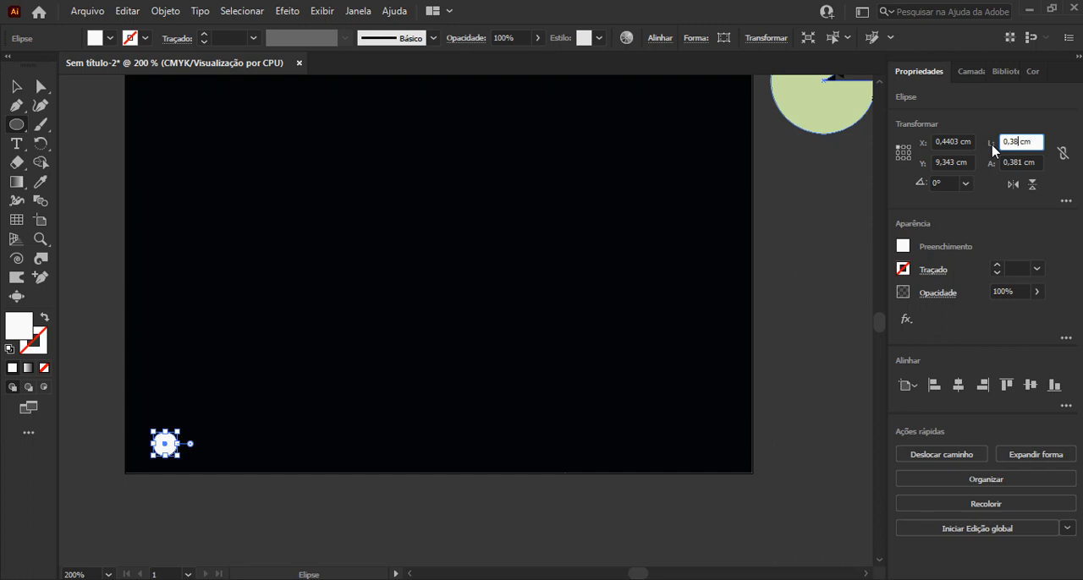
key(Return)
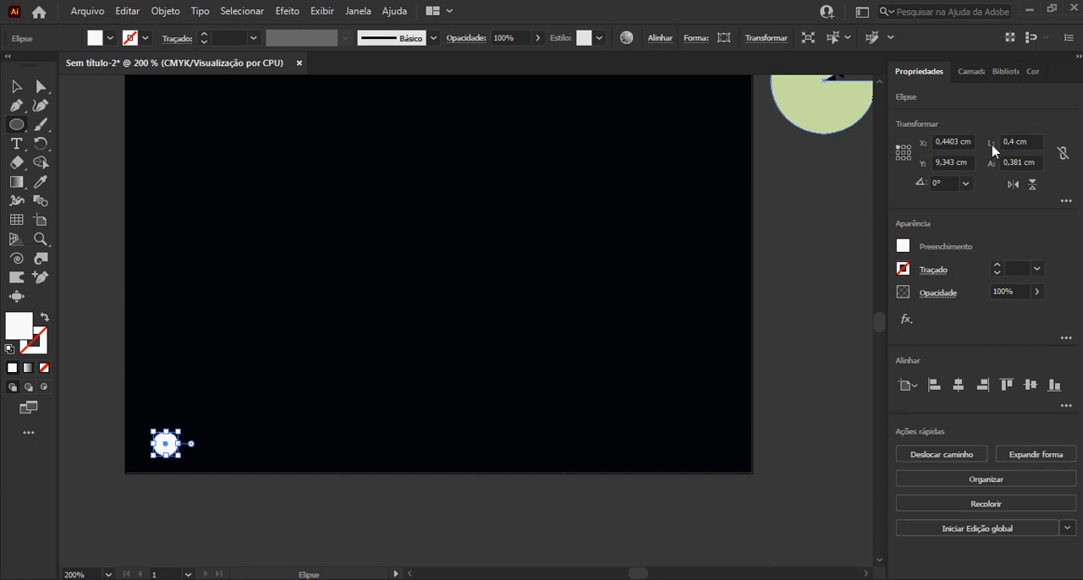
click(1010, 162)
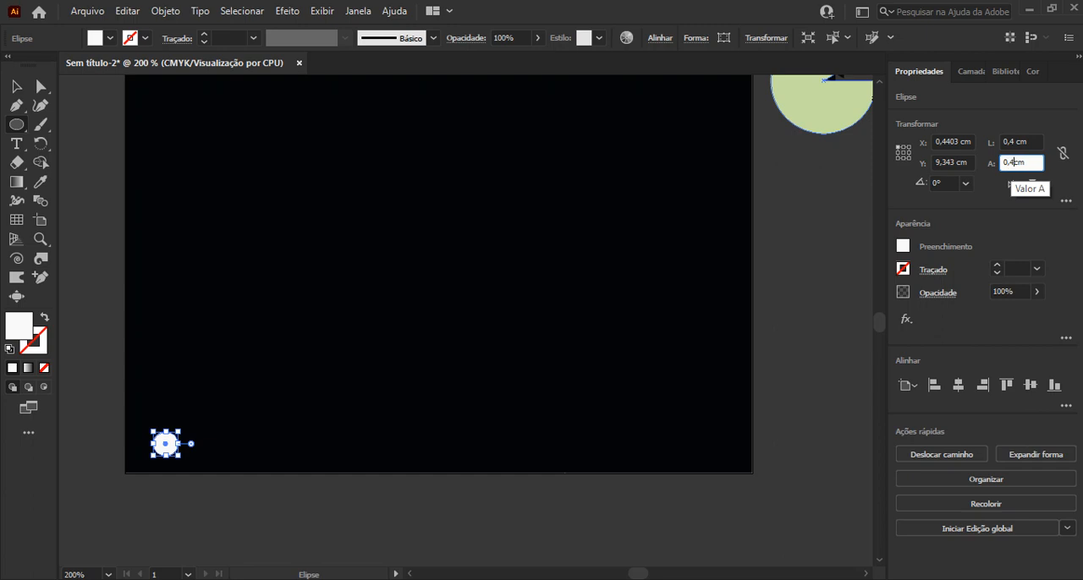
key(Return)
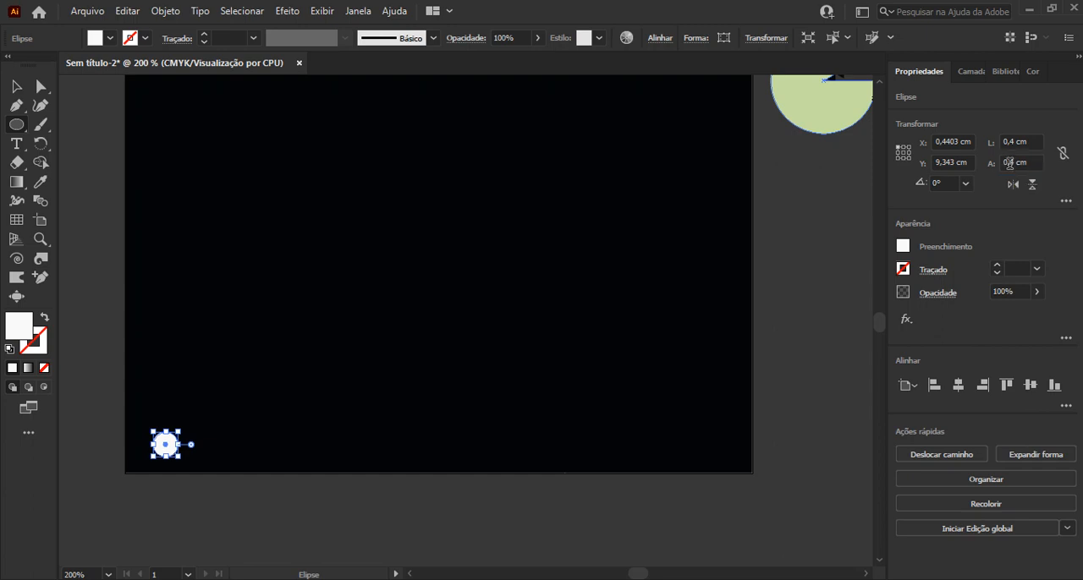
Move the white circle closer to the artboard's bottom-left corner, to about X 0,29 cm and Y 9,38 cm
key(v)
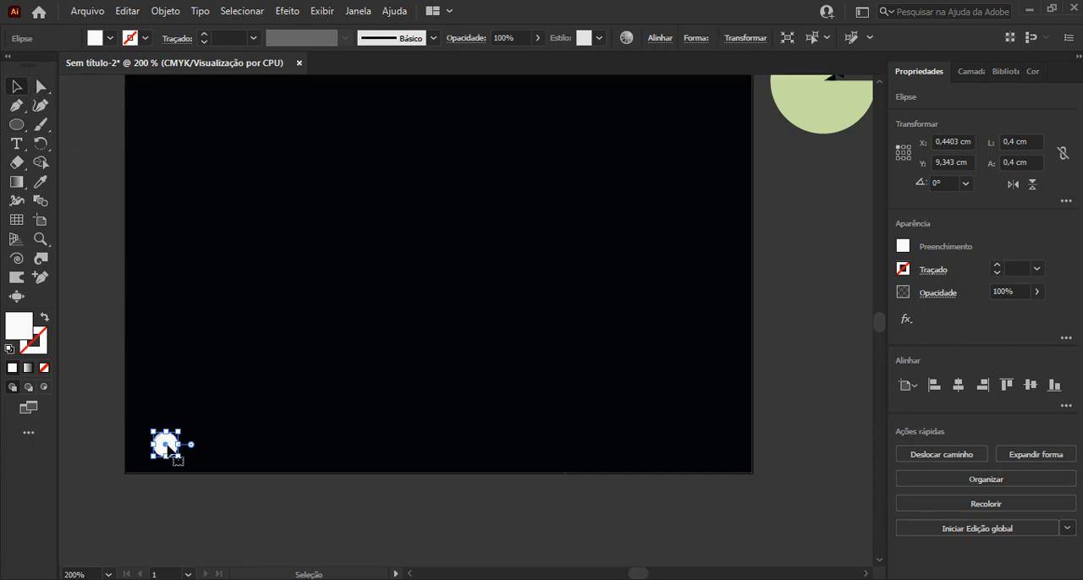
scroll(166, 447, up, 1)
mouse_move(166, 452)
mouse_down()
mouse_move(142, 457)
mouse_move(151, 456)
mouse_up()
scroll(135, 484, up, 2)
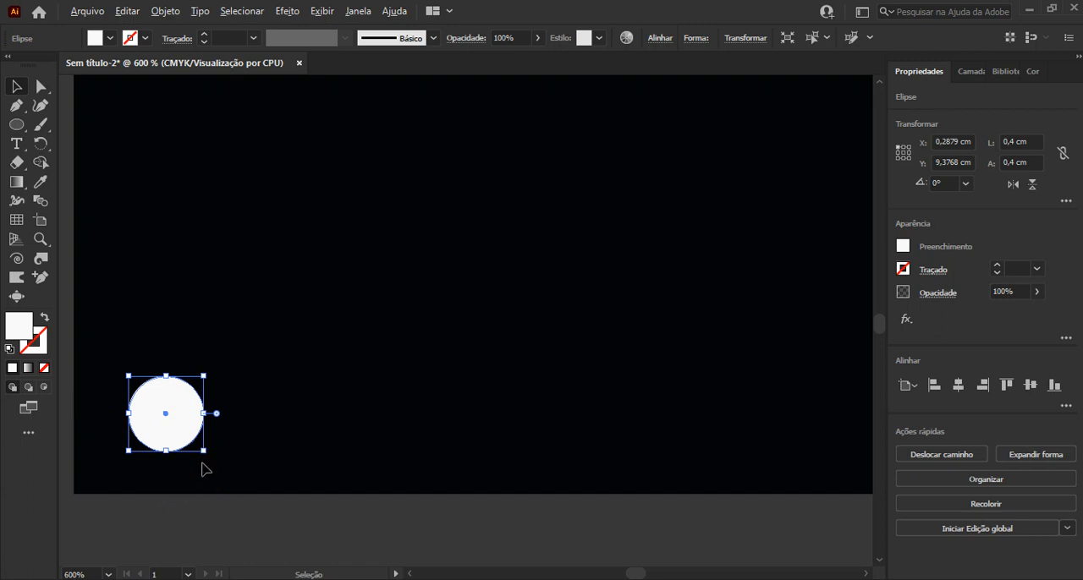
Duplicate the white circle into a row of twelve along the artboard's bottom edge, then delete the eighth circle
scroll(203, 466, down, 2)
drag(345, 437, 261, 432)
scroll(282, 423, down, 1)
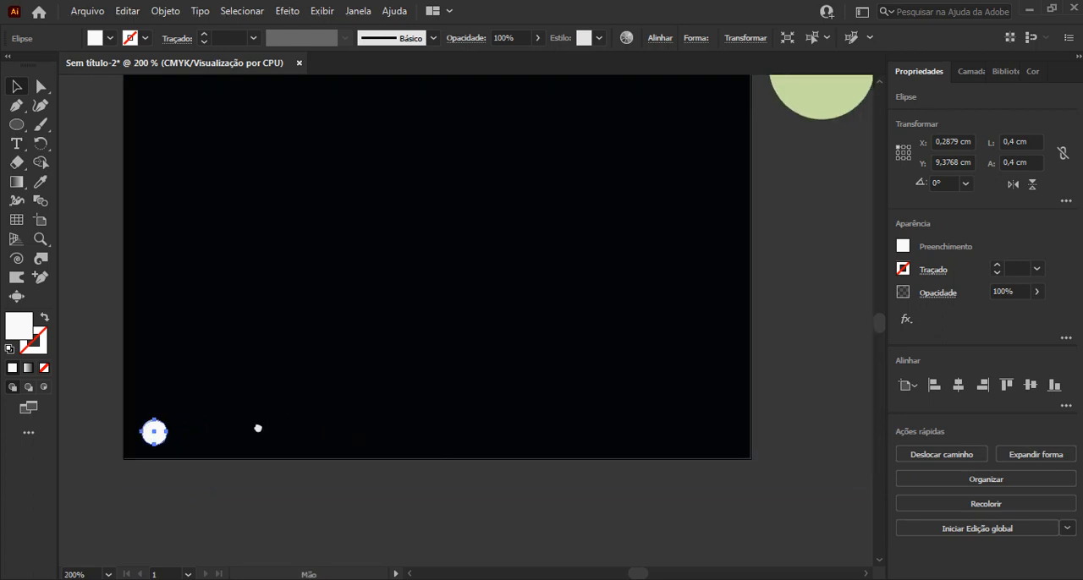
drag(156, 434, 206, 434)
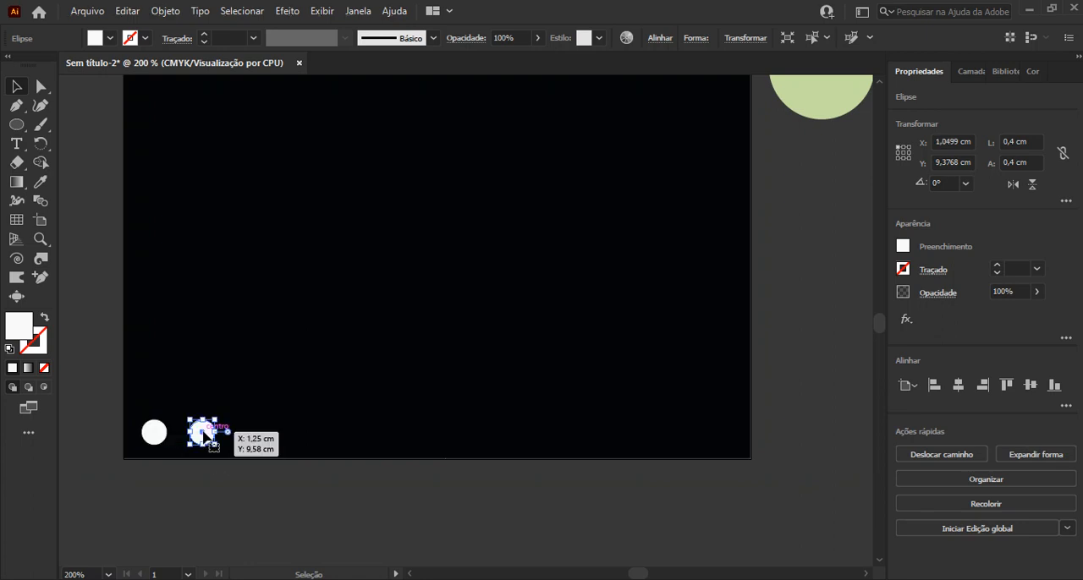
shift+click(160, 433)
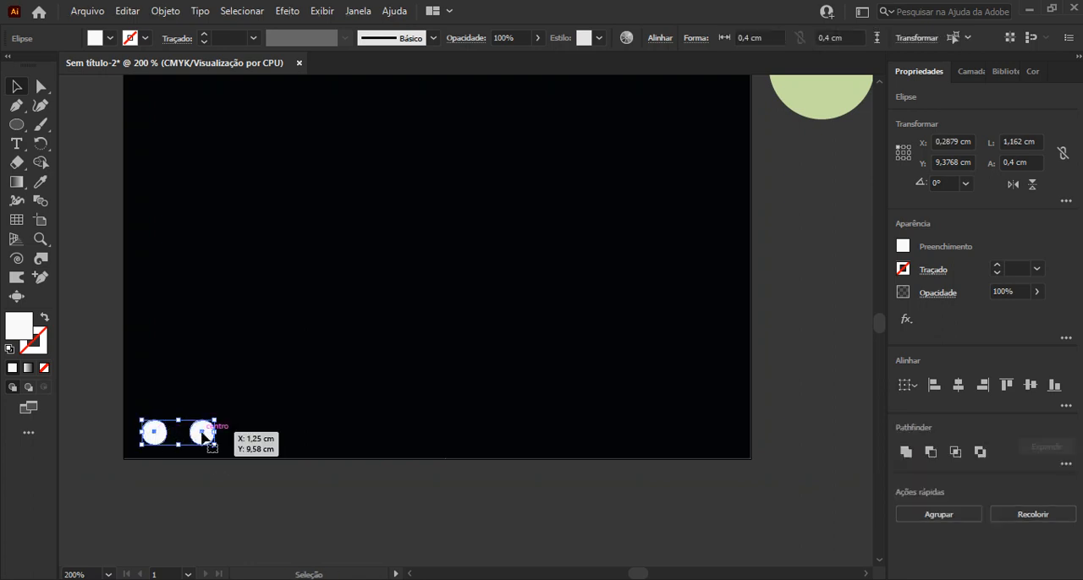
drag(204, 435, 309, 436)
drag(336, 494, 107, 423)
drag(258, 438, 457, 440)
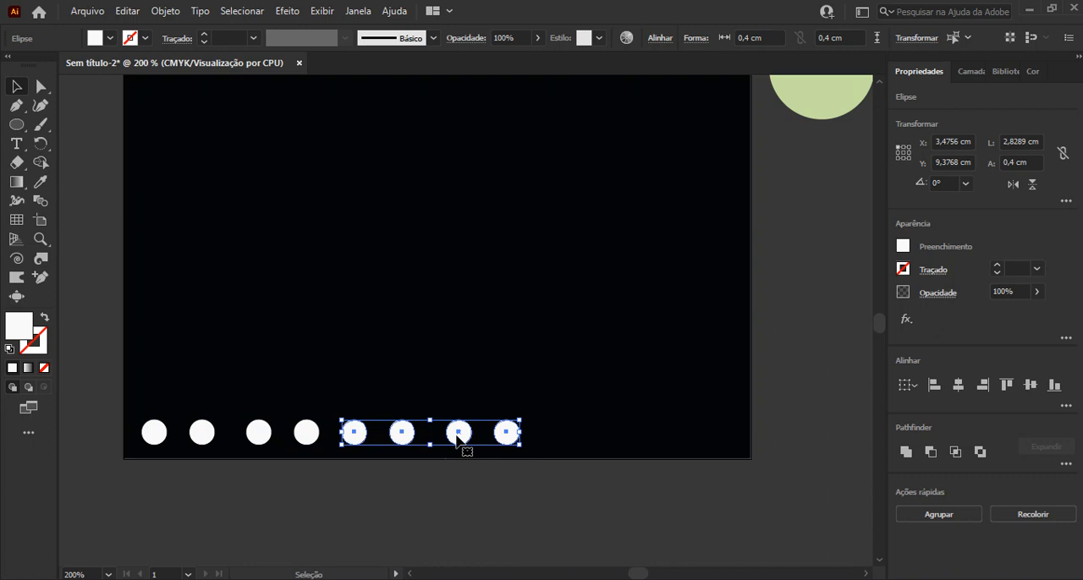
drag(457, 440, 665, 437)
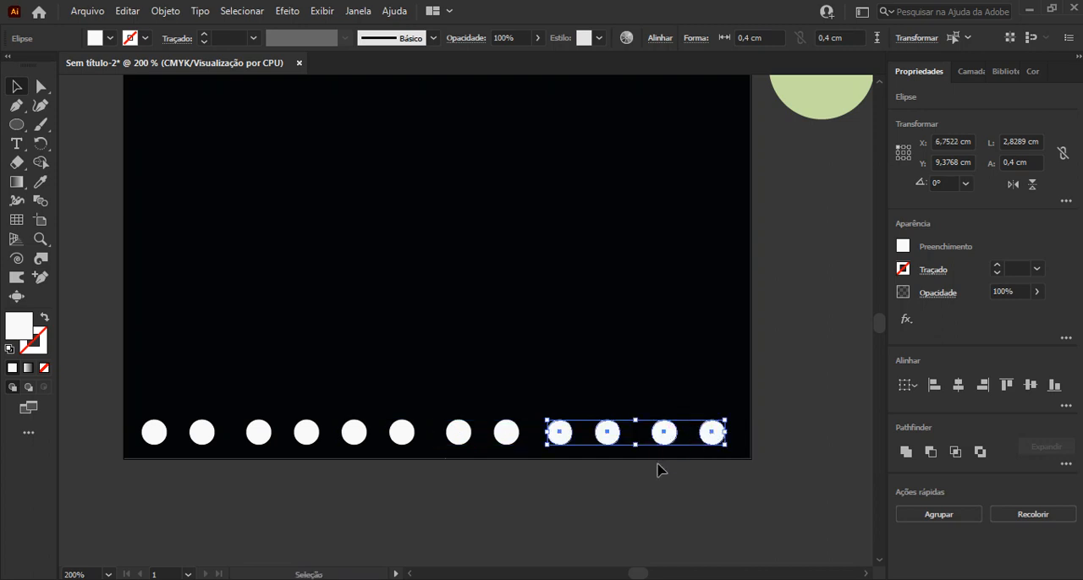
click(664, 492)
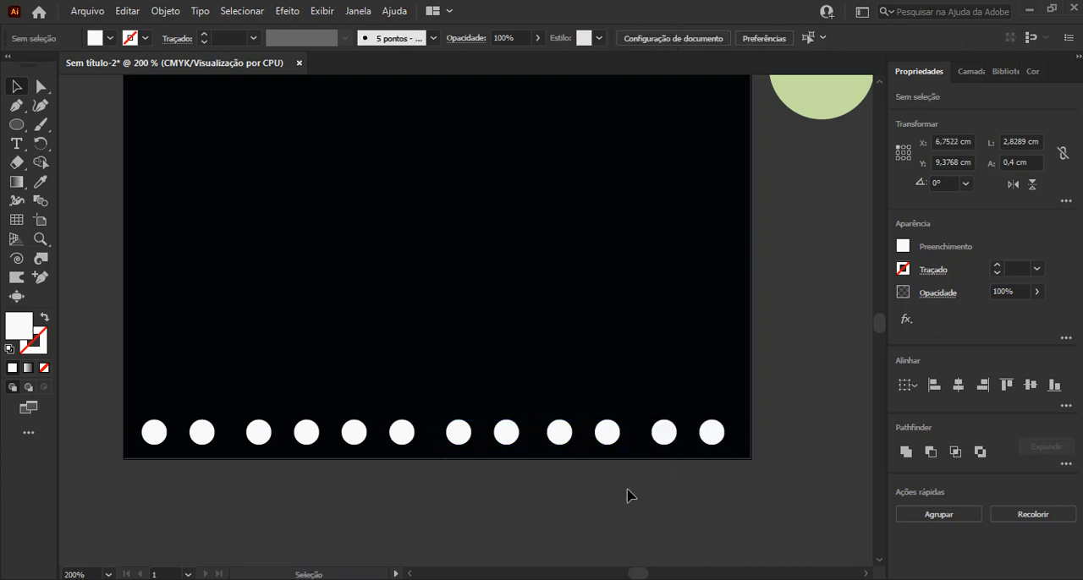
click(506, 437)
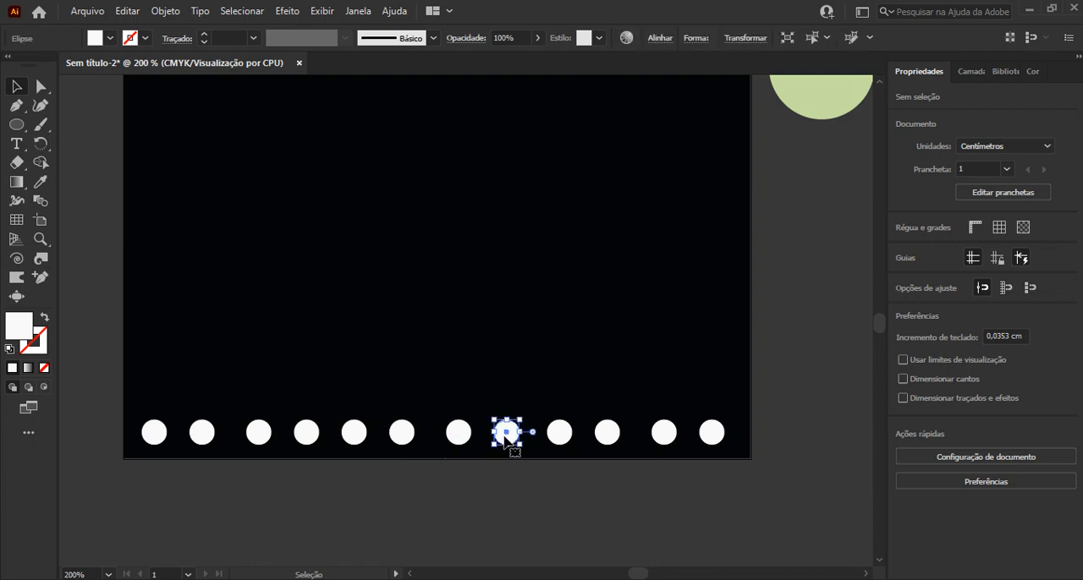
key(Delete)
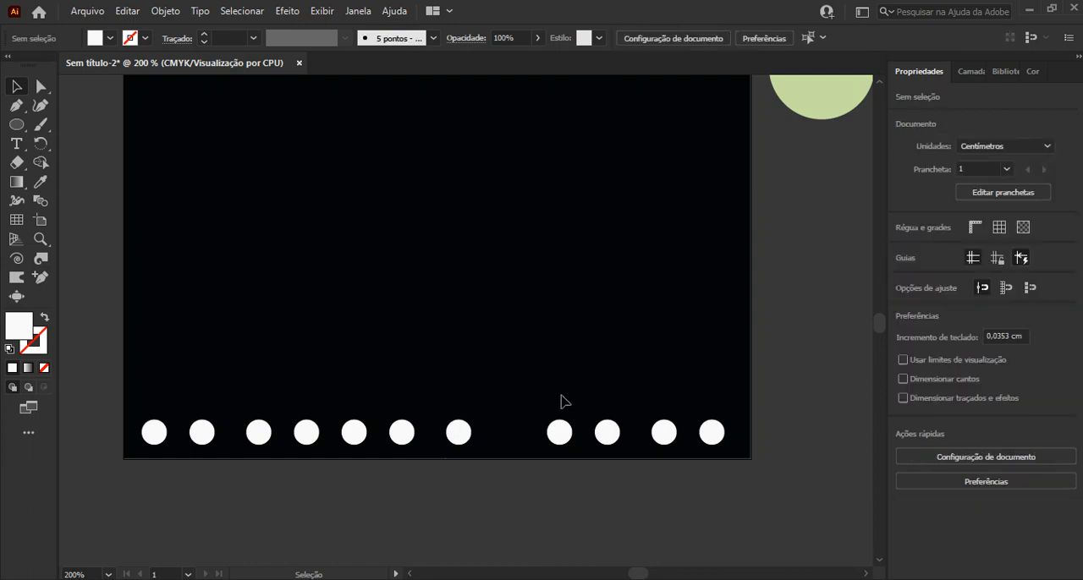
Set the width and height of the leftmost white circle to 0,3 cm
scroll(563, 401, down, 1)
scroll(719, 234, down, 1)
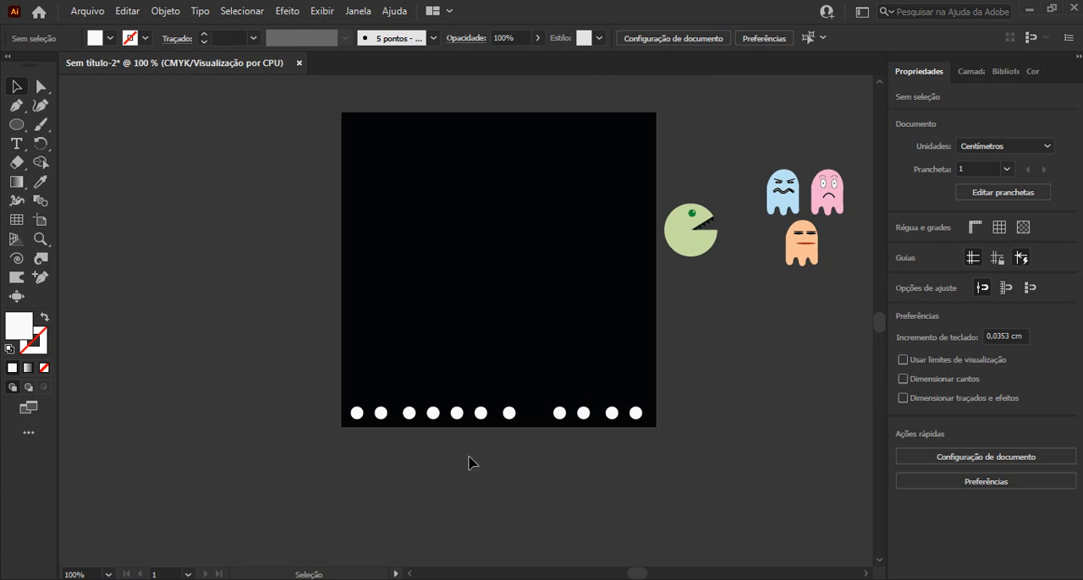
scroll(474, 458, up, 1)
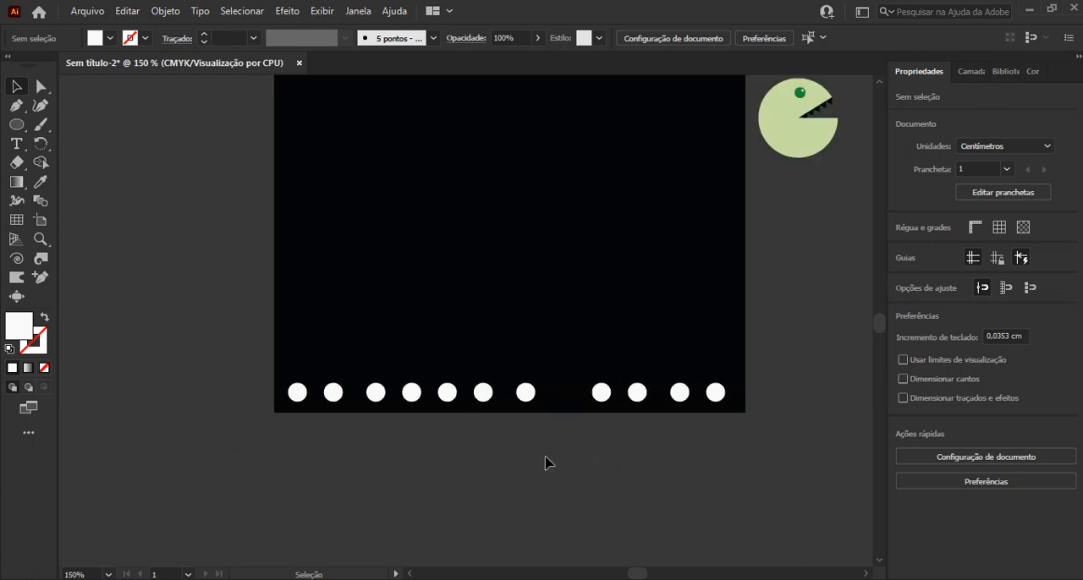
click(296, 393)
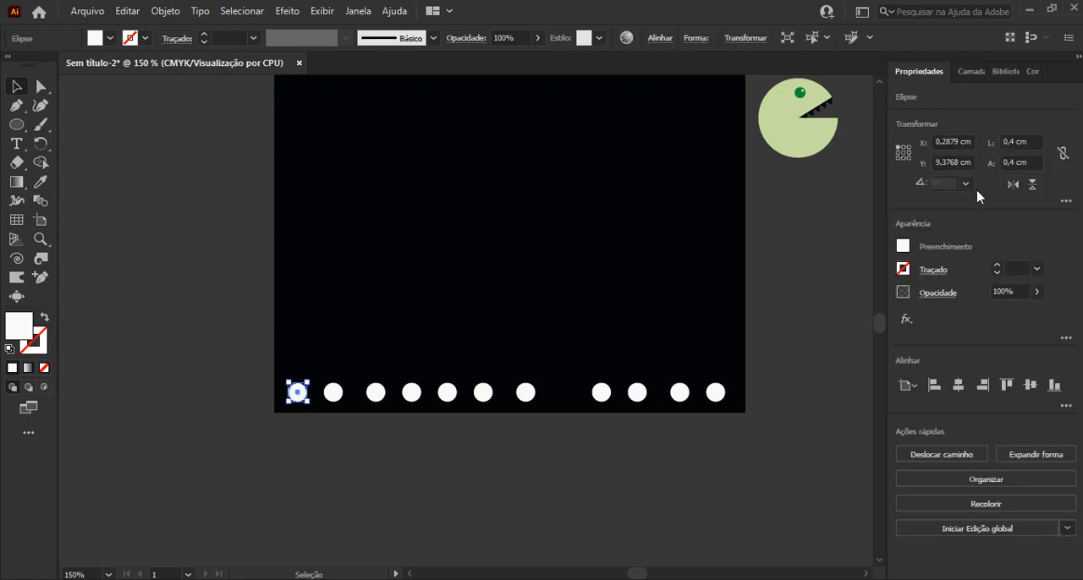
click(1013, 141)
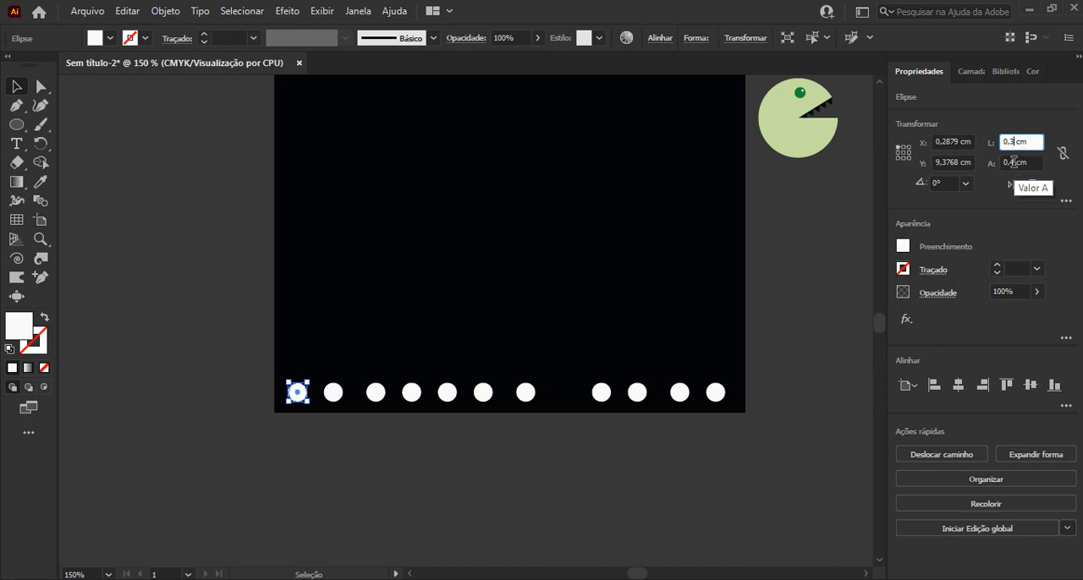
click(1013, 162)
key(Return)
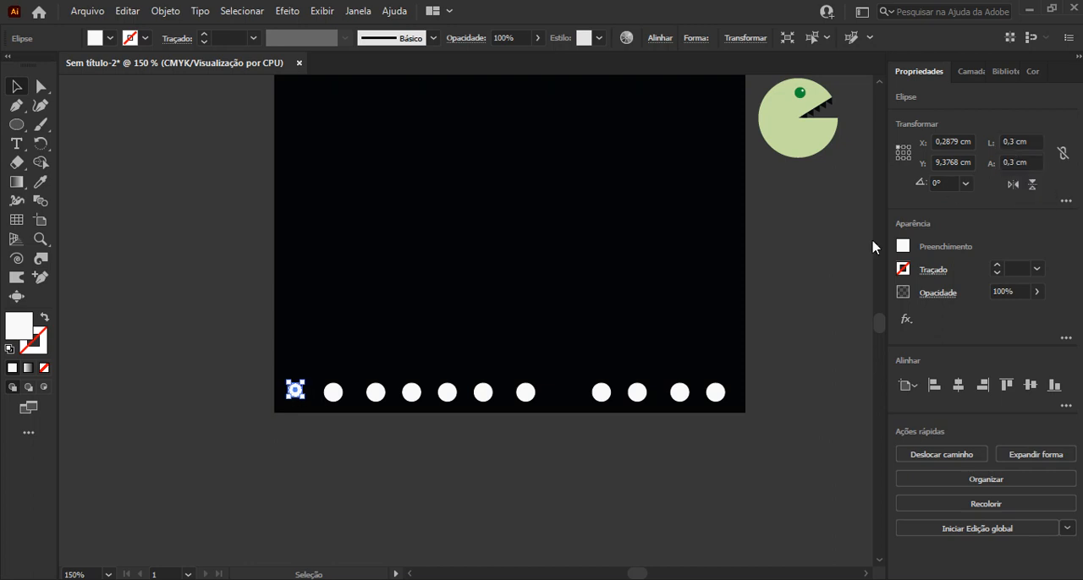
Delete all the 0,4 cm circles in the bottom row, keeping only the 0,3 cm circle
click(472, 513)
drag(313, 436, 729, 374)
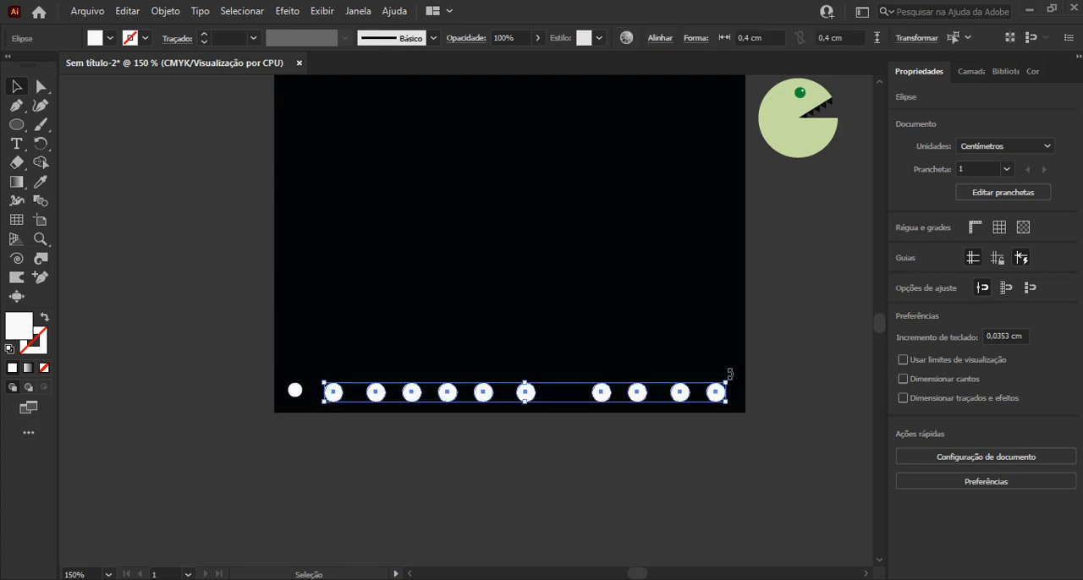
key(Delete)
Duplicate the 0,3 cm white circle into a row of fourteen along the artboard's bottom edge
drag(300, 395, 615, 406)
scroll(614, 406, up, 1)
drag(289, 457, 170, 366)
drag(241, 390, 157, 351)
drag(312, 394, 633, 389)
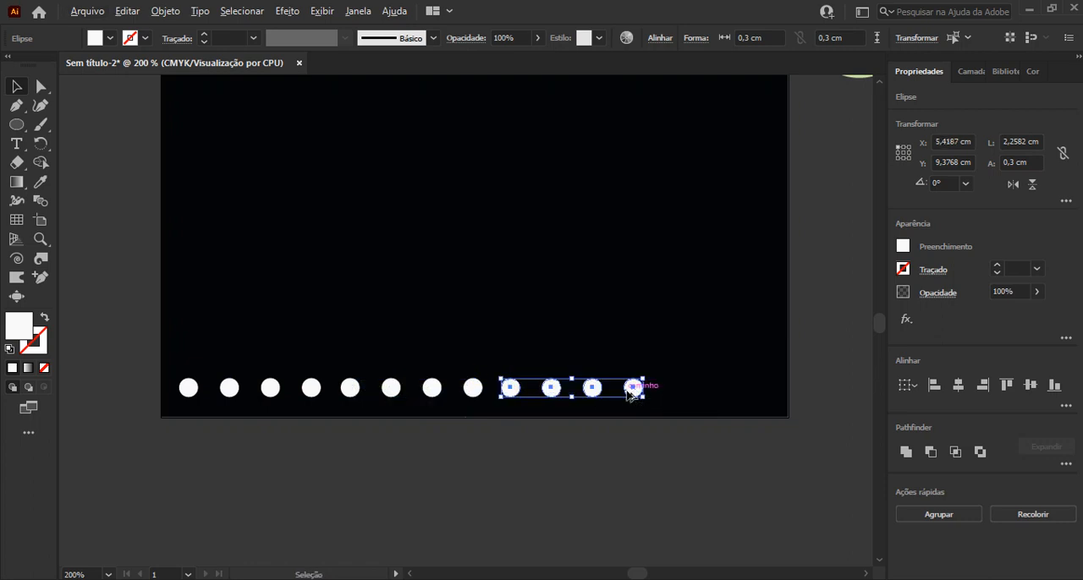
drag(667, 454, 720, 391)
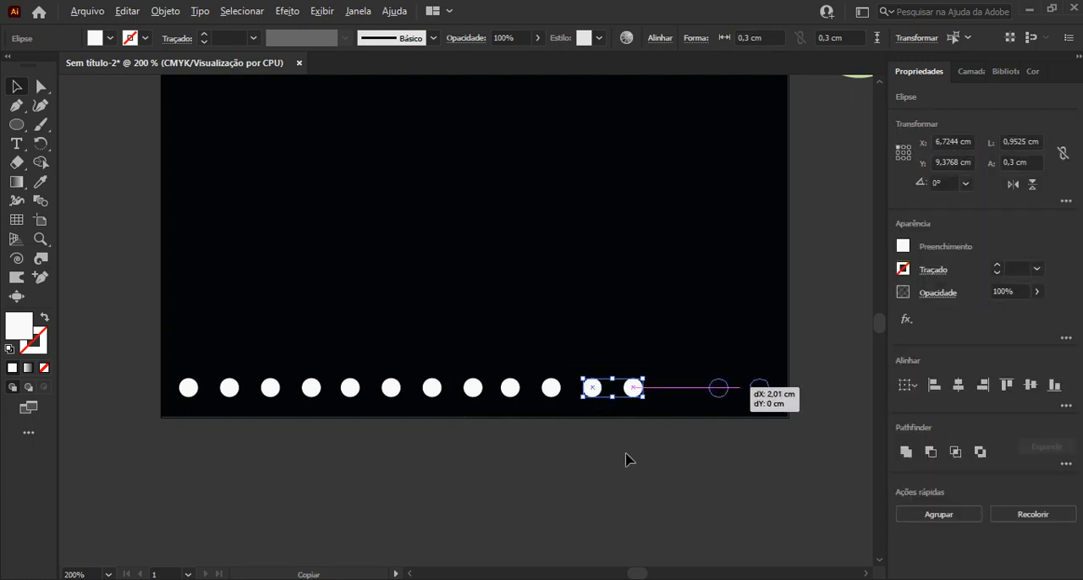
Nudge the row's first circle right to X 0,3231 cm and its last circle left to X 9,353 cm
click(133, 460)
scroll(149, 440, up, 2)
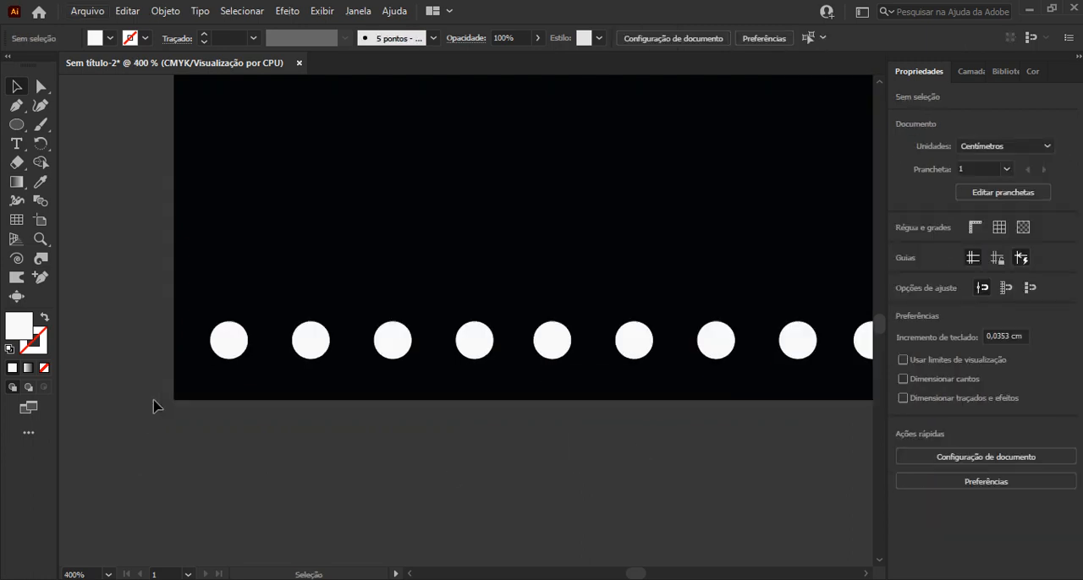
click(230, 358)
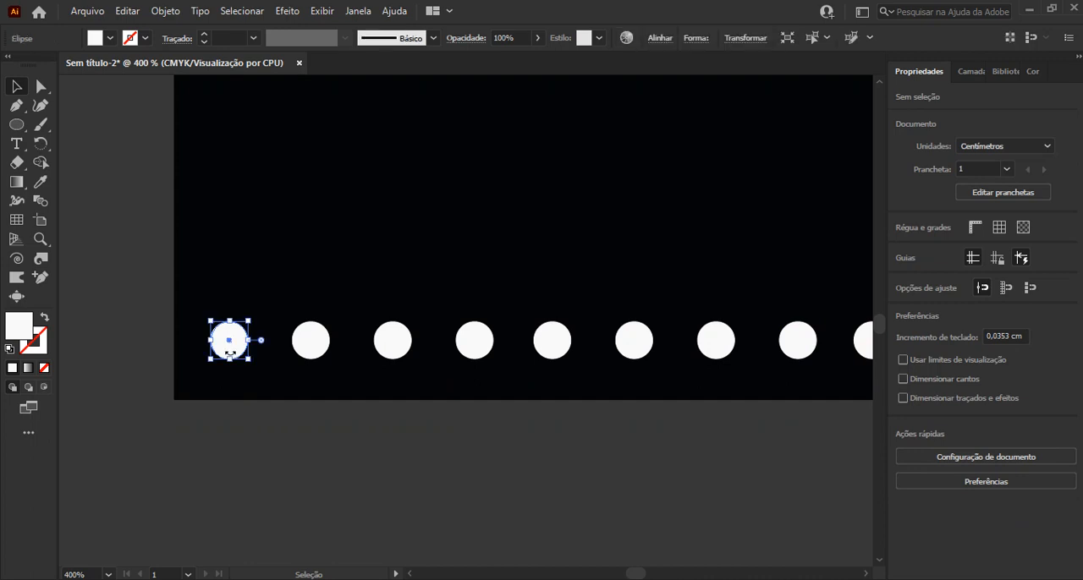
key(Right)
key(space)
drag(519, 310, 365, 335)
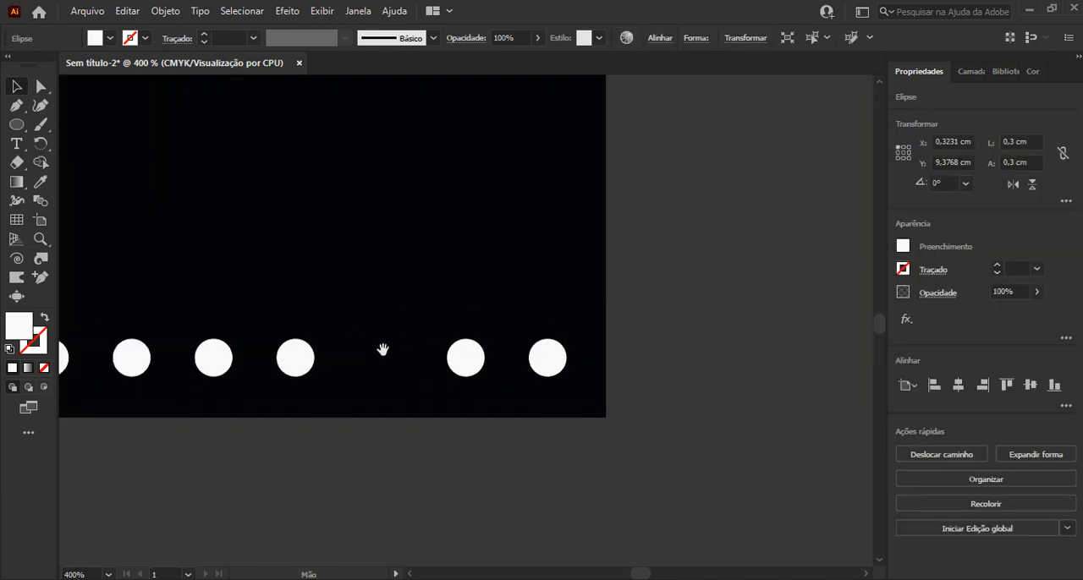
click(549, 359)
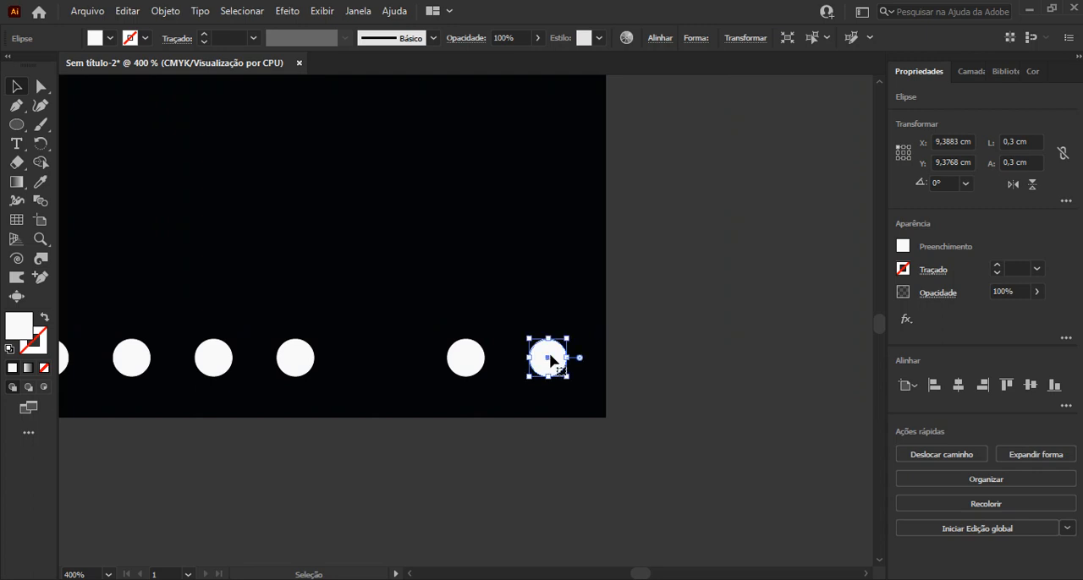
key(Left)
scroll(550, 356, down, 2)
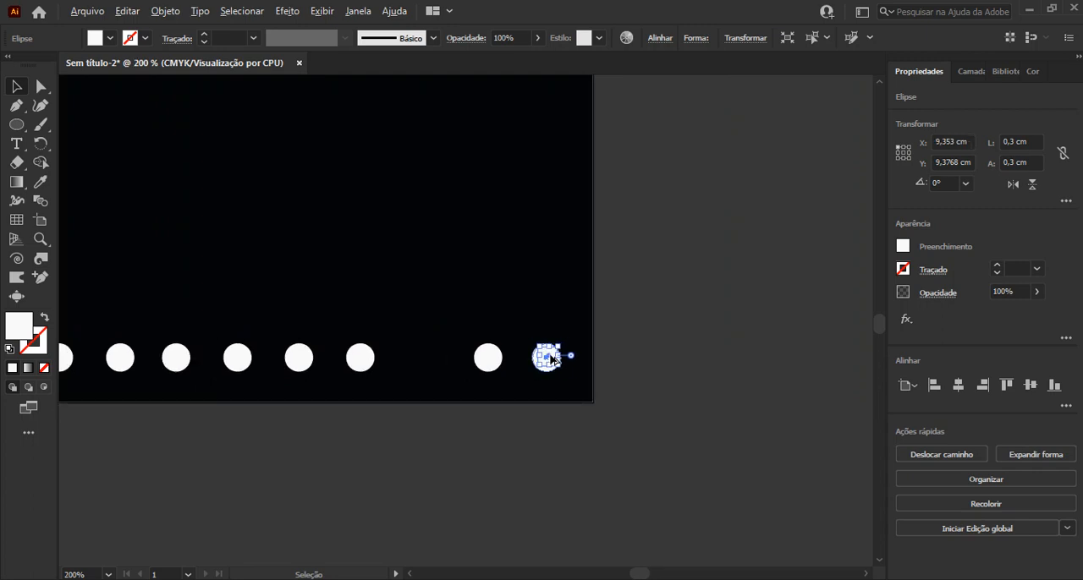
scroll(551, 359, down, 1)
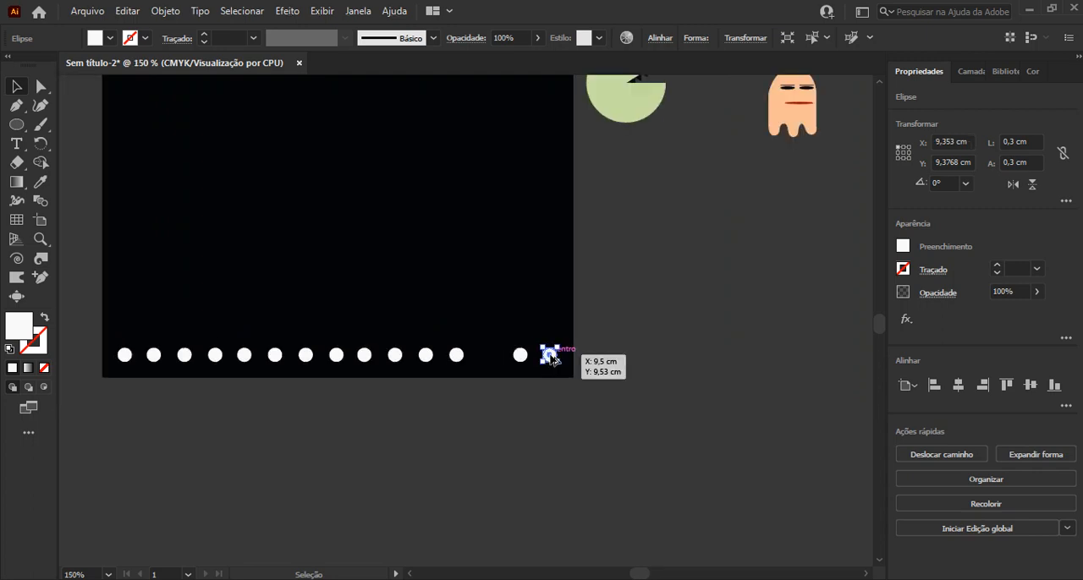
Align all circles in the bottom row to their vertical centres and distribute their horizontal spacing evenly, relative to the selection
click(588, 434)
drag(598, 429, 81, 339)
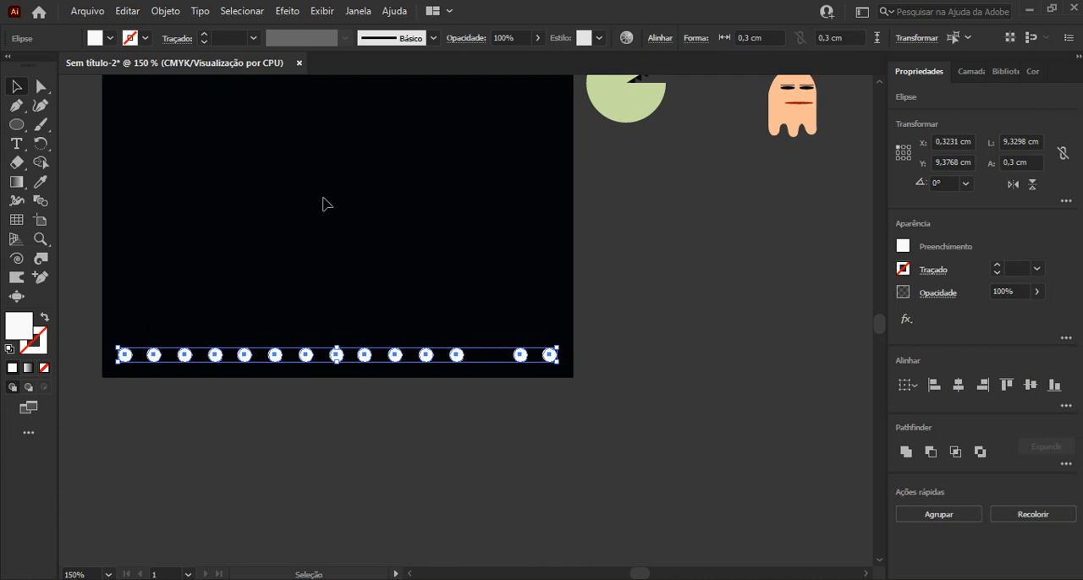
click(657, 44)
click(648, 178)
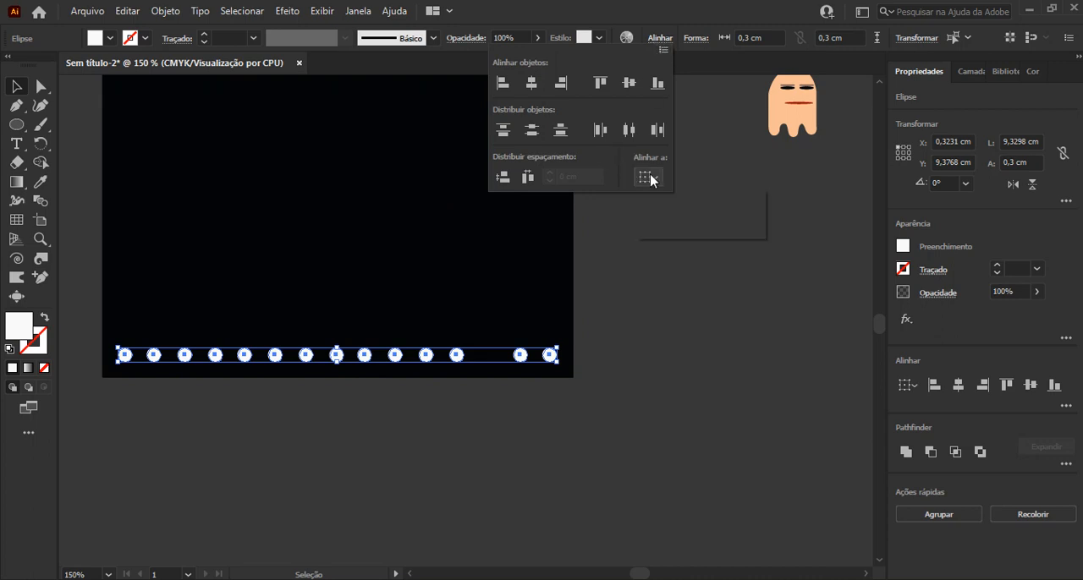
click(626, 85)
click(627, 86)
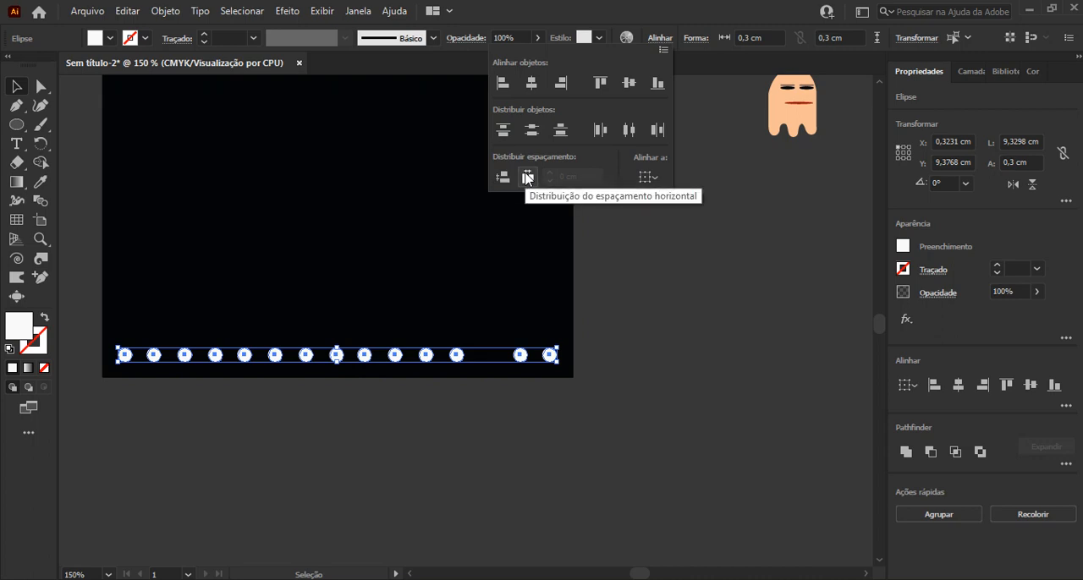
click(527, 177)
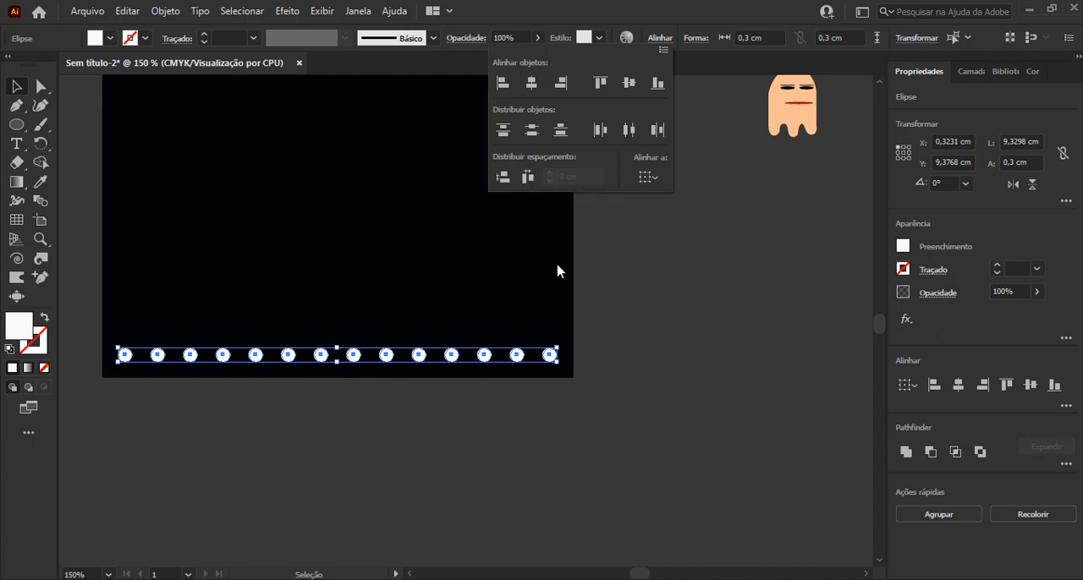
click(674, 280)
Delete the eleventh circle from the left and distribute the remaining thirteen with even horizontal spacing
drag(503, 242, 572, 364)
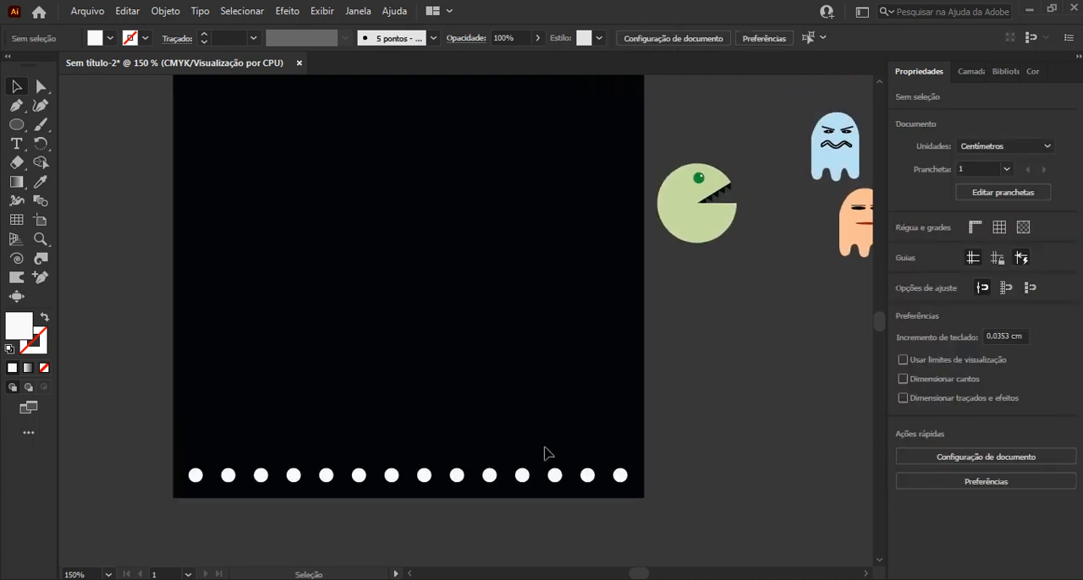
click(521, 476)
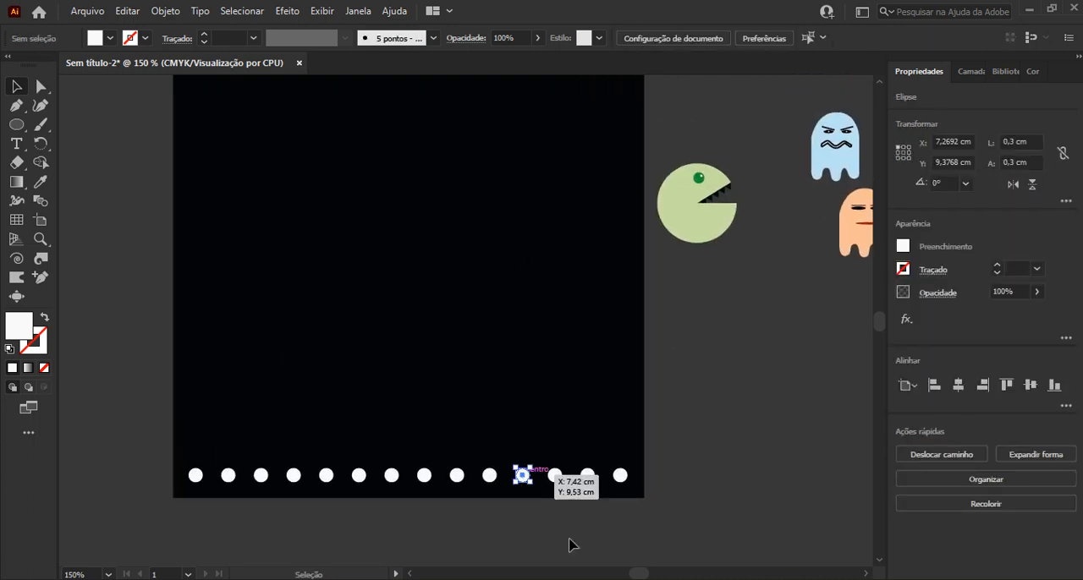
key(Delete)
drag(675, 521, 139, 428)
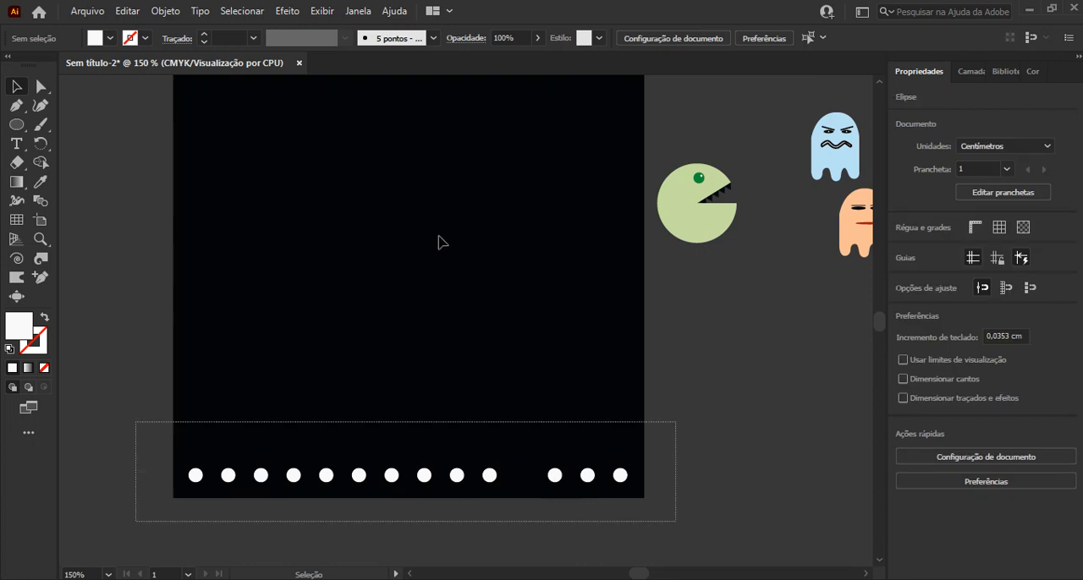
click(660, 38)
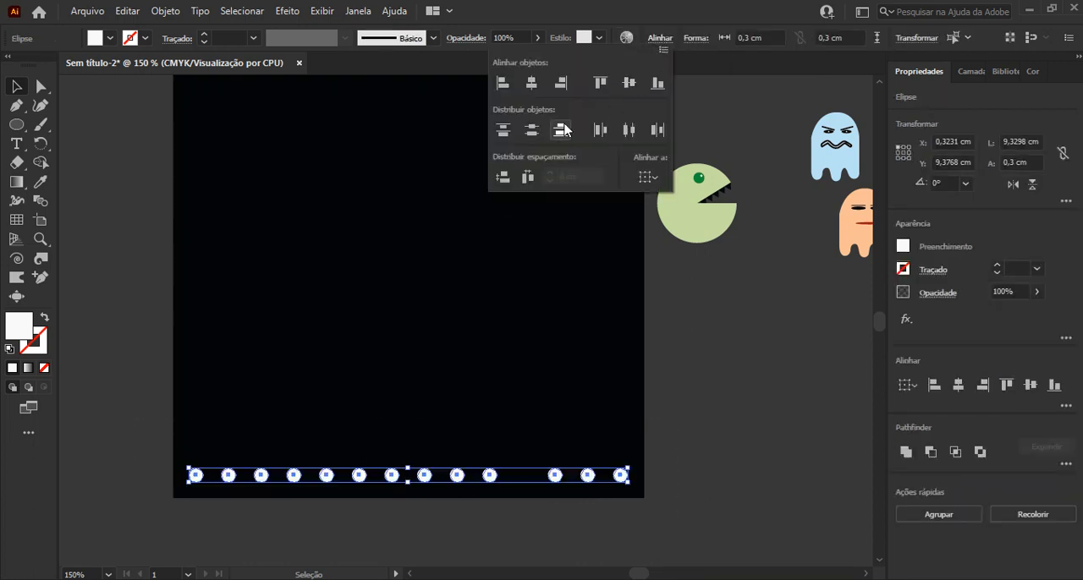
click(527, 176)
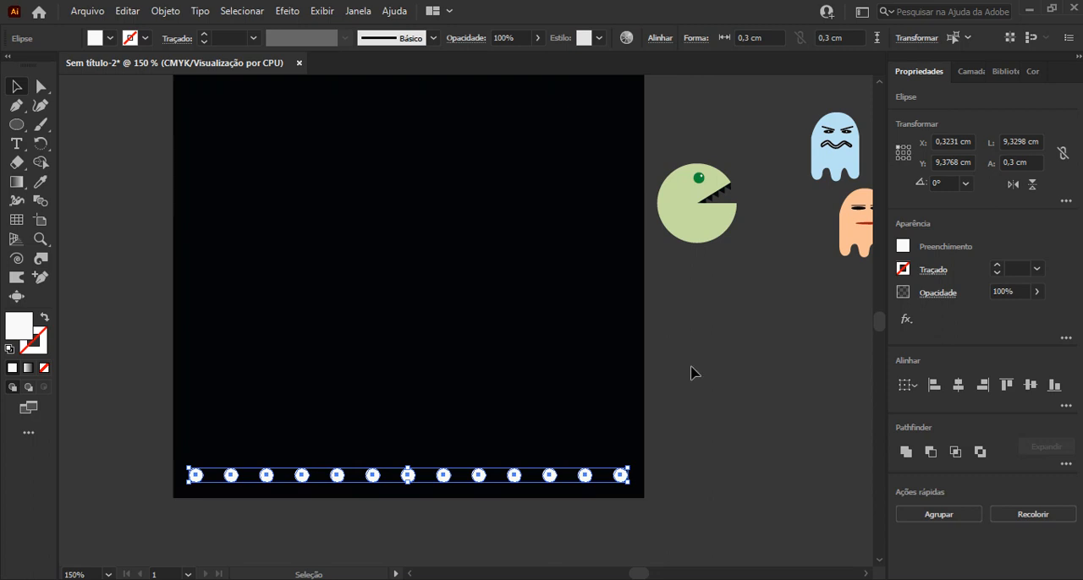
click(705, 478)
Delete the ninth circle from the left and distribute the remaining twelve with even horizontal spacing
click(488, 478)
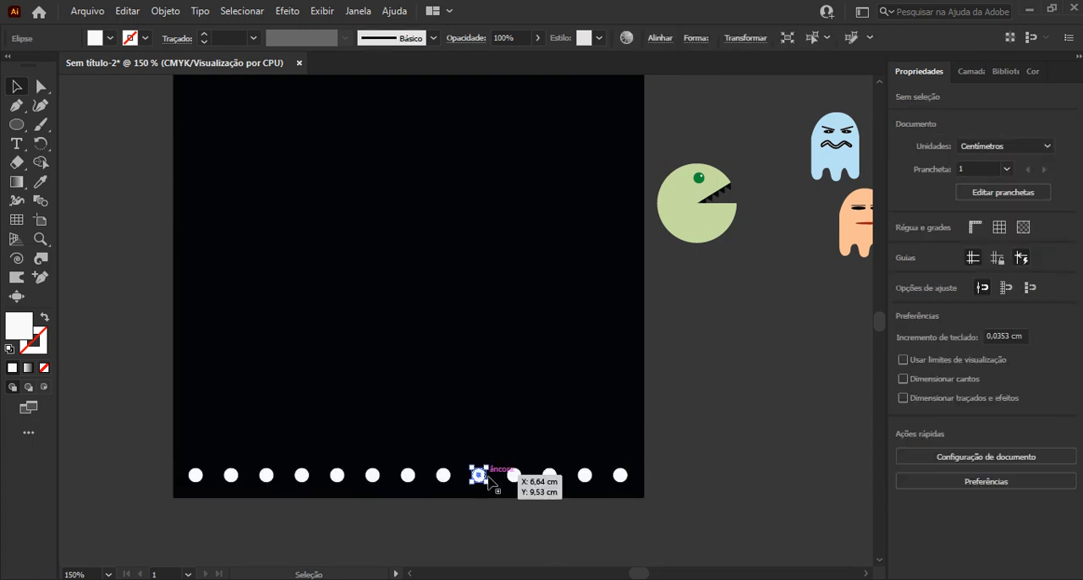
key(Delete)
drag(659, 520, 183, 444)
click(661, 38)
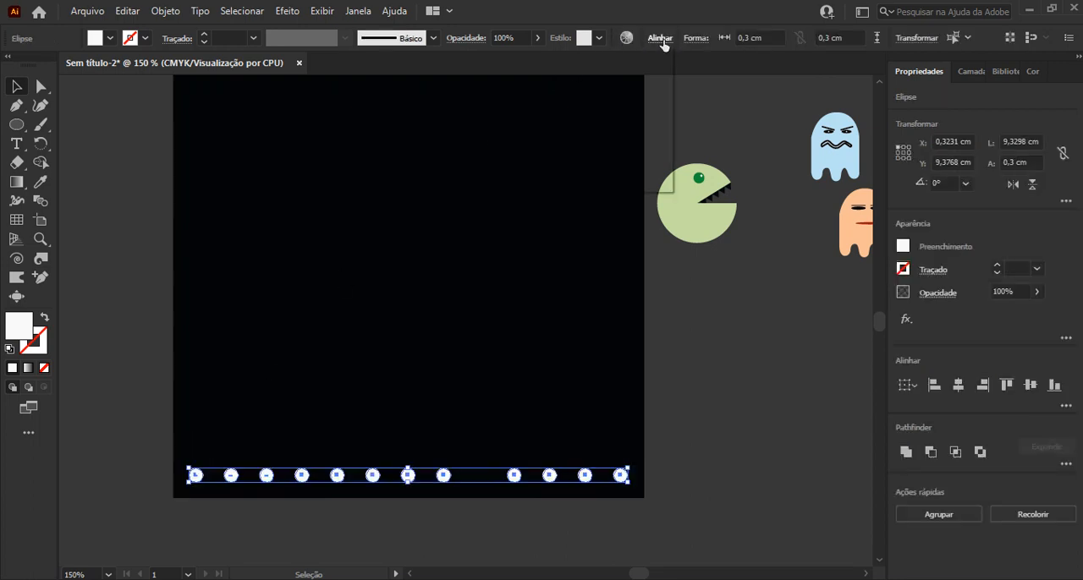
click(526, 177)
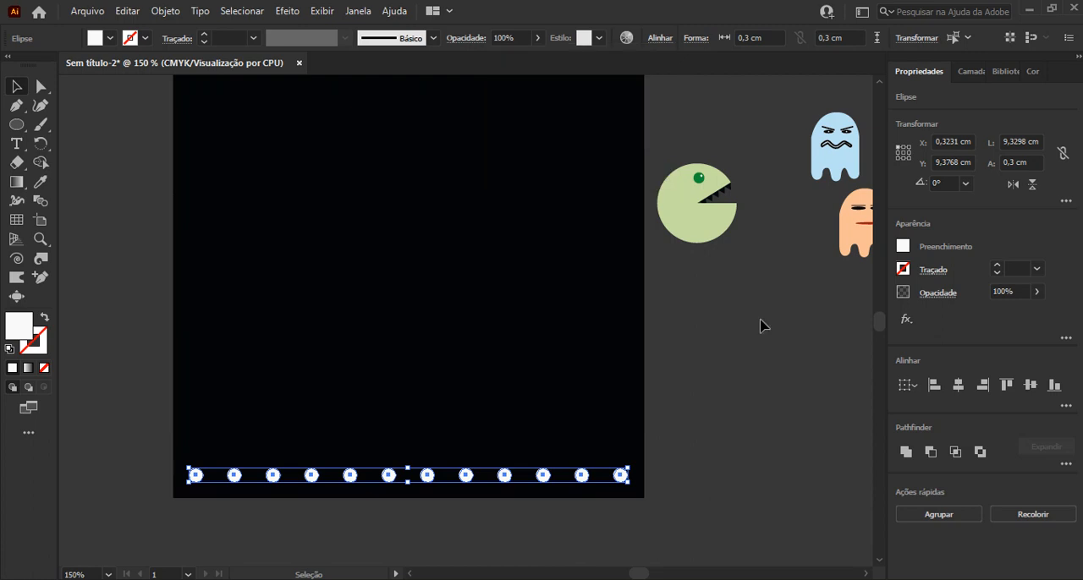
click(760, 356)
scroll(761, 356, up, 1)
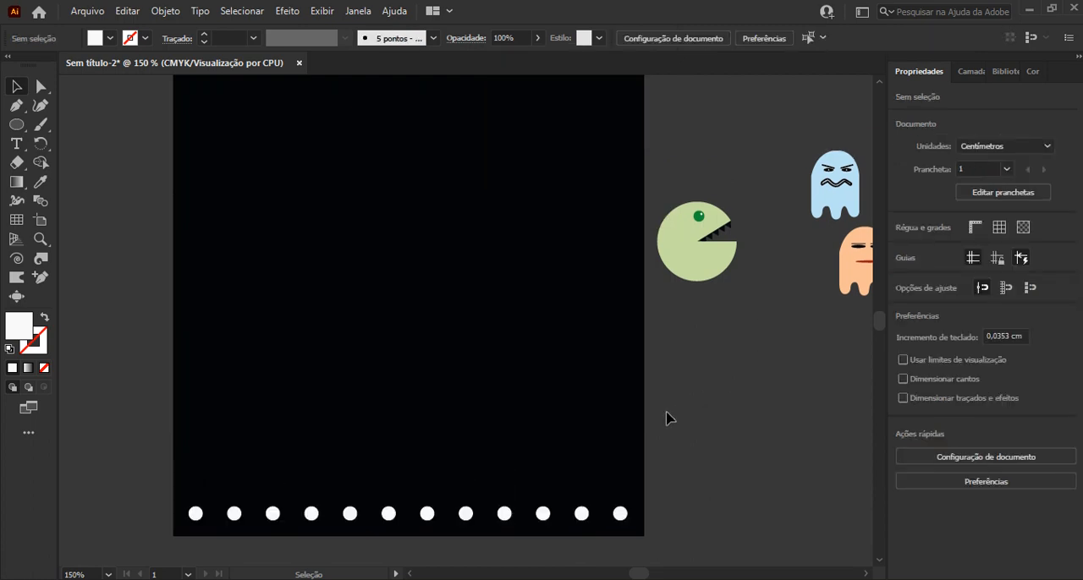
Group the twelve white circles in the bottom row
scroll(667, 418, down, 1)
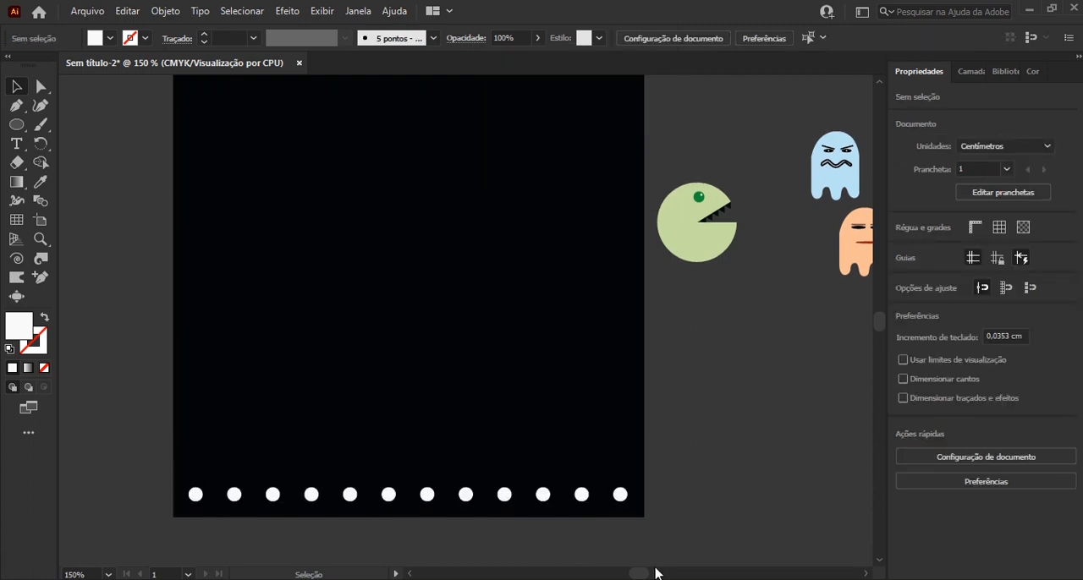
drag(659, 532, 153, 458)
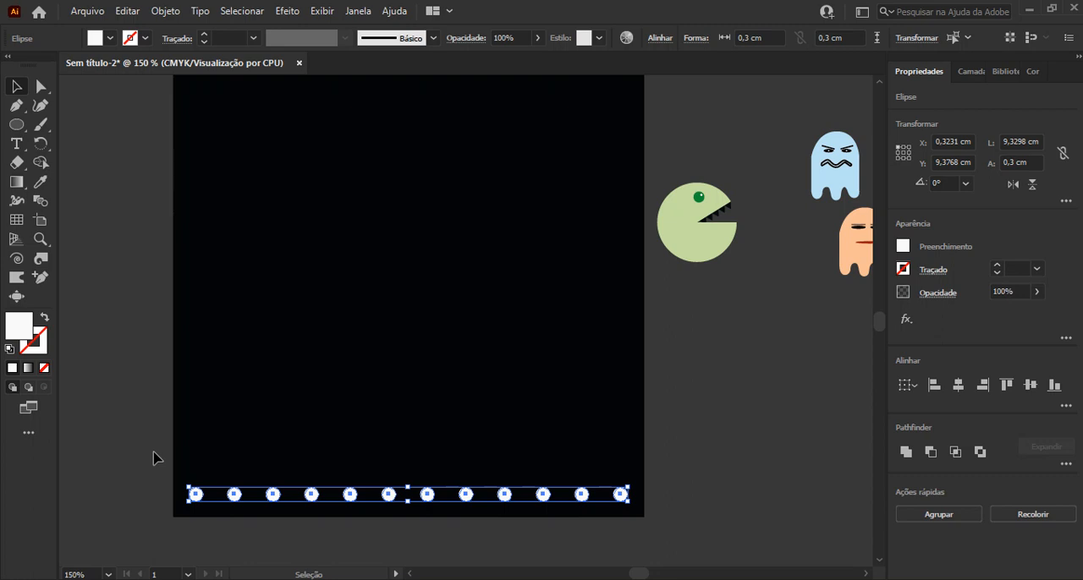
key(ctrl+g)
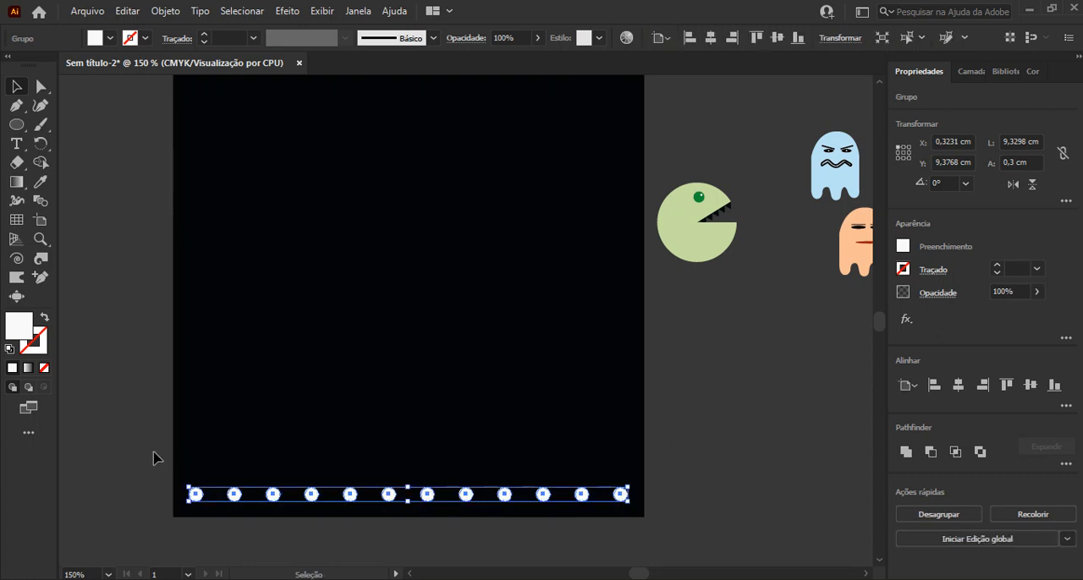
Duplicate the grouped row of circles repeatedly upward until nine rows fill the black background up to near its top
drag(431, 499, 437, 457)
scroll(438, 457, down, 1)
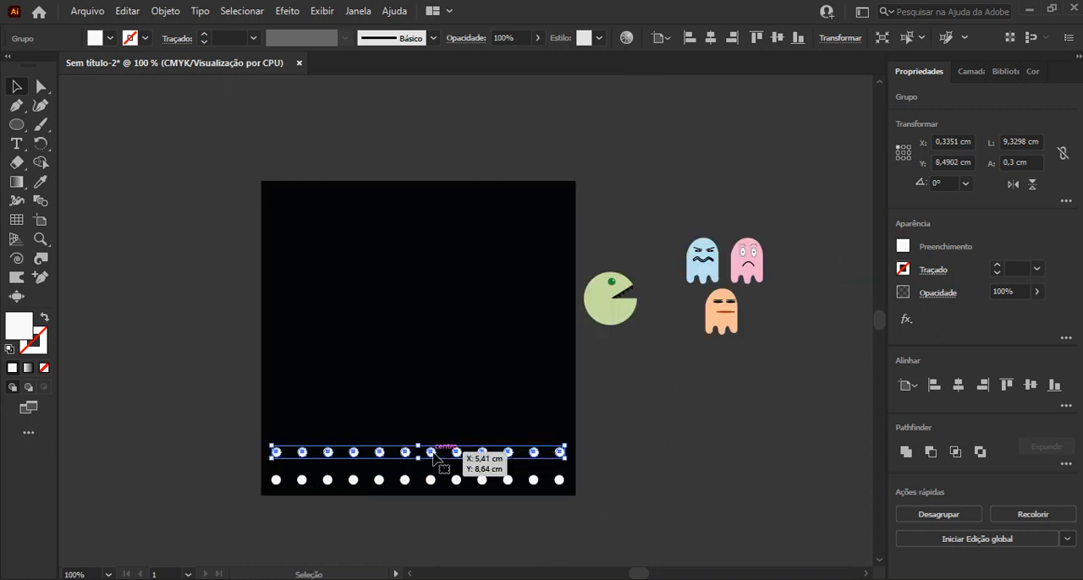
drag(435, 456, 434, 421)
drag(230, 389, 354, 311)
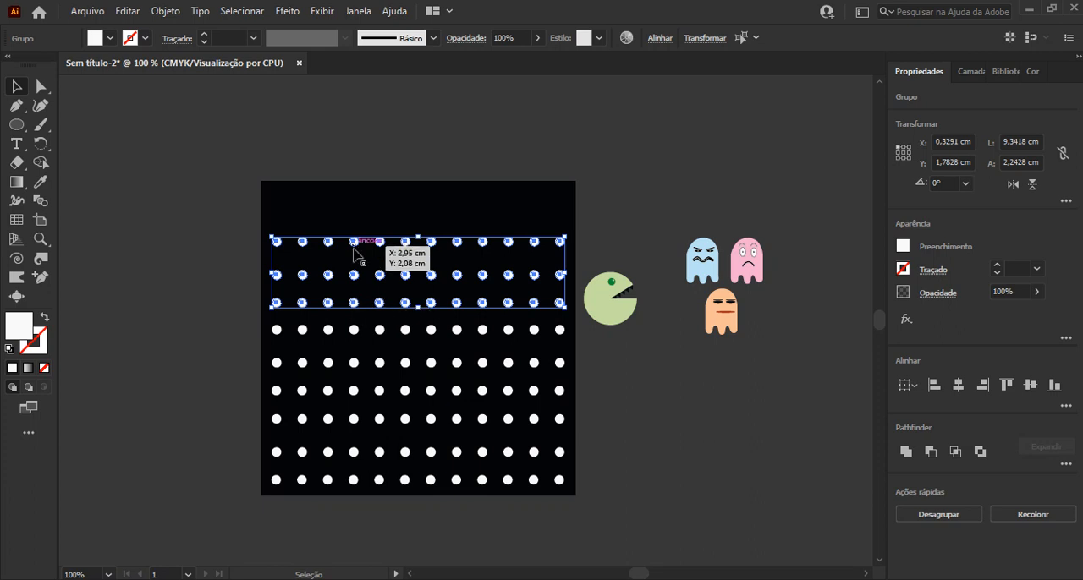
click(211, 217)
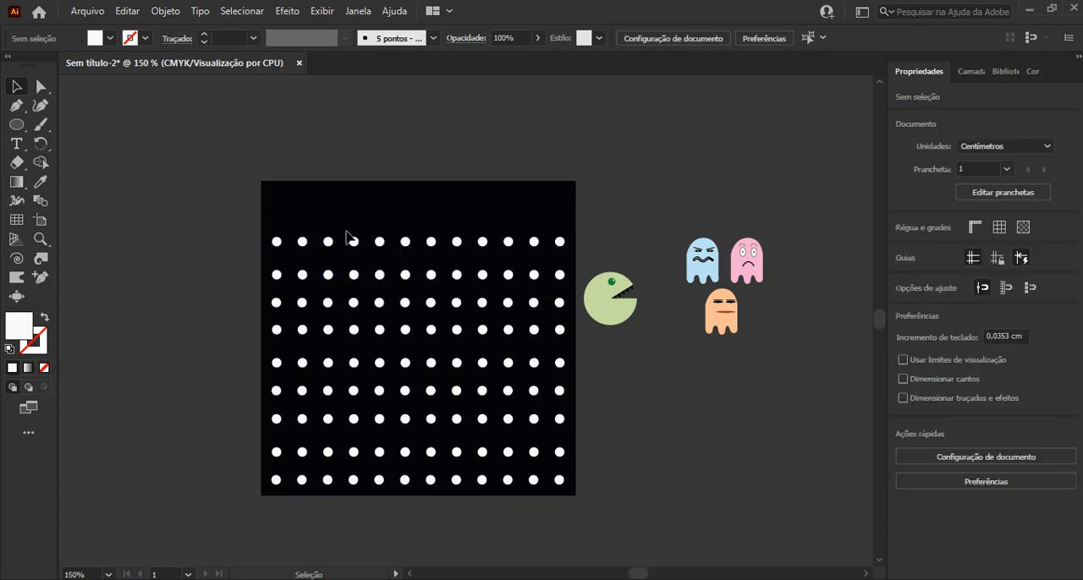
Try to duplicate the top two rows of circles upward together, and undo the copy
scroll(348, 224, up, 1)
click(322, 261)
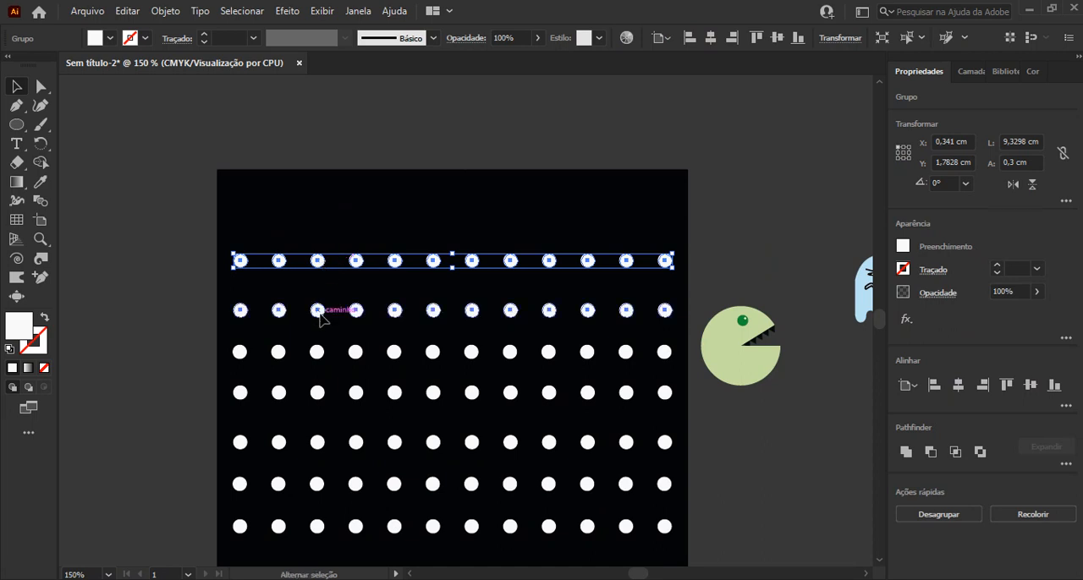
shift+click(321, 313)
drag(322, 317, 324, 263)
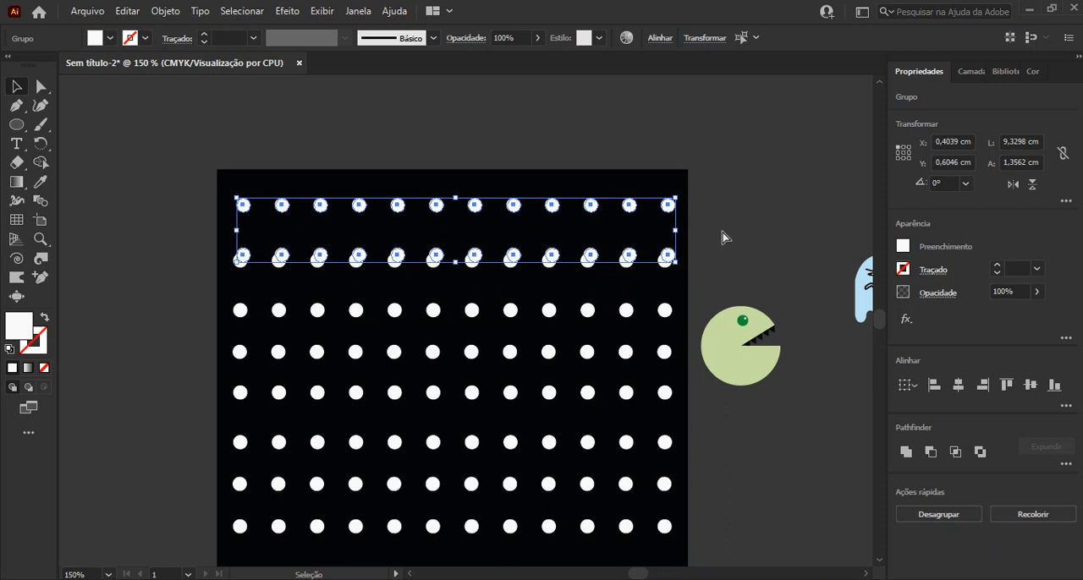
key(ctrl+z)
click(177, 228)
Duplicate the top row of circles upward as a tenth row and nudge it up to Y 0,3905 cm
click(277, 262)
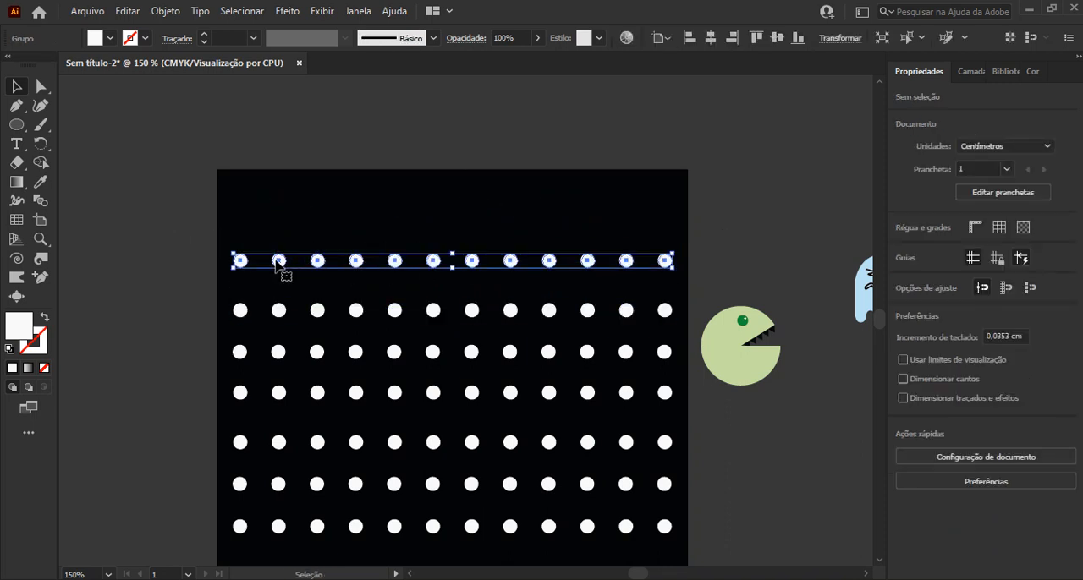
drag(282, 265, 279, 203)
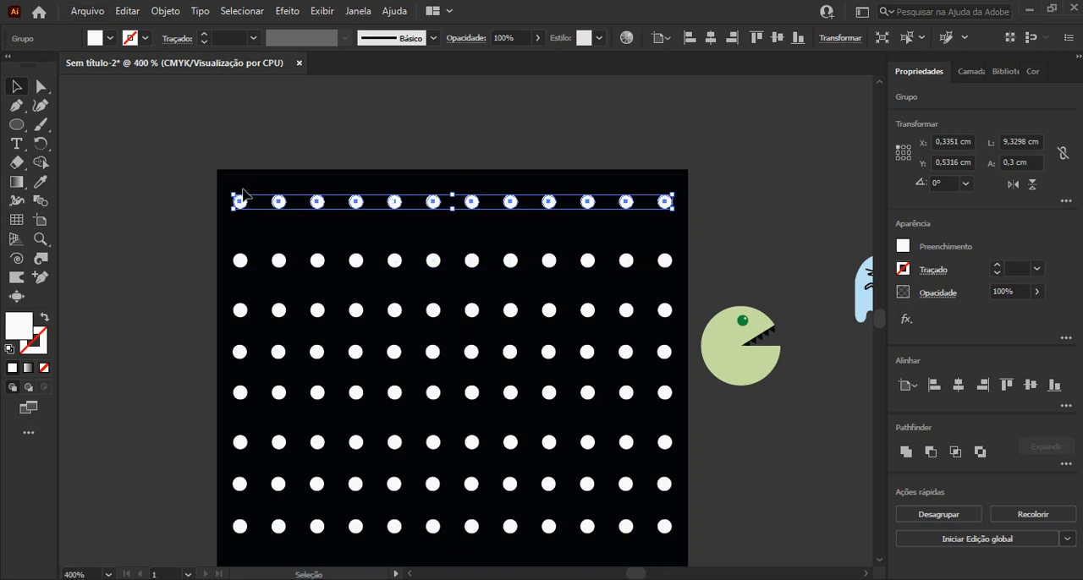
scroll(244, 188, up, 4)
key(Up)
key(Up)
key(Up)
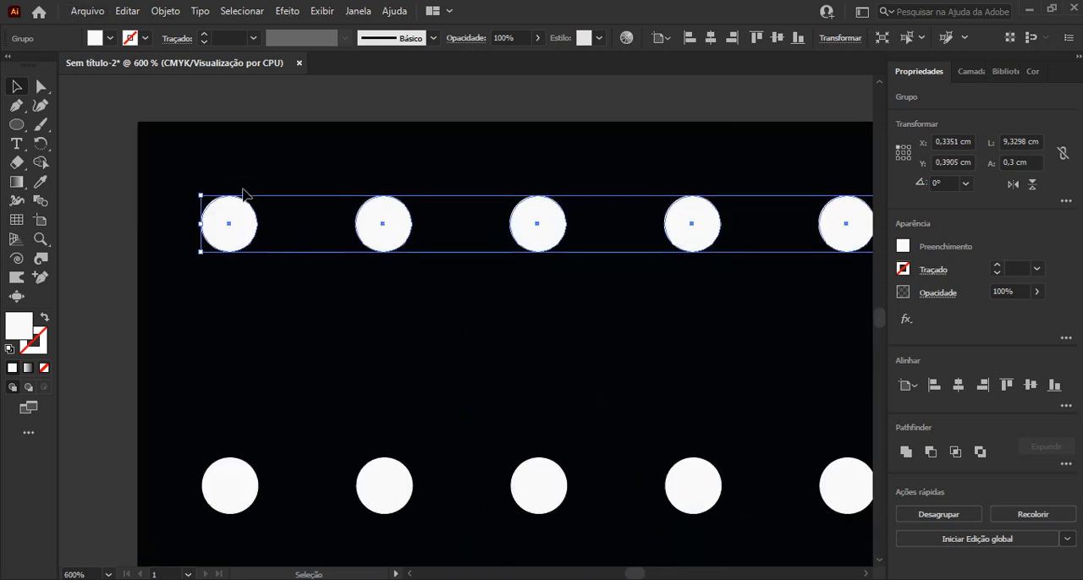
Distribute the ten rows of circles with even vertical spacing and align the rows horizontally with one another
scroll(242, 194, down, 2)
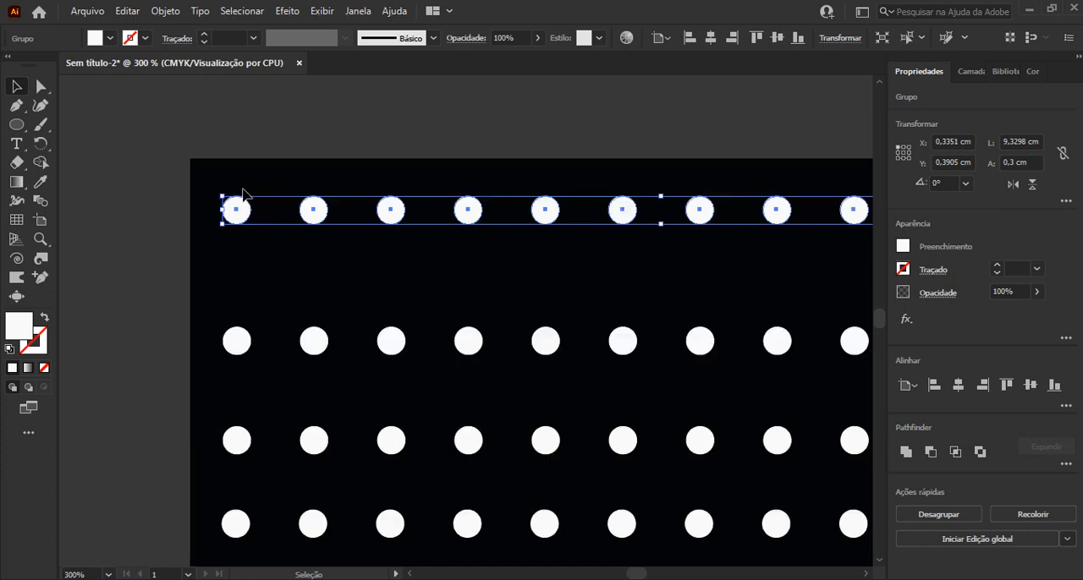
scroll(243, 193, down, 2)
scroll(243, 194, down, 3)
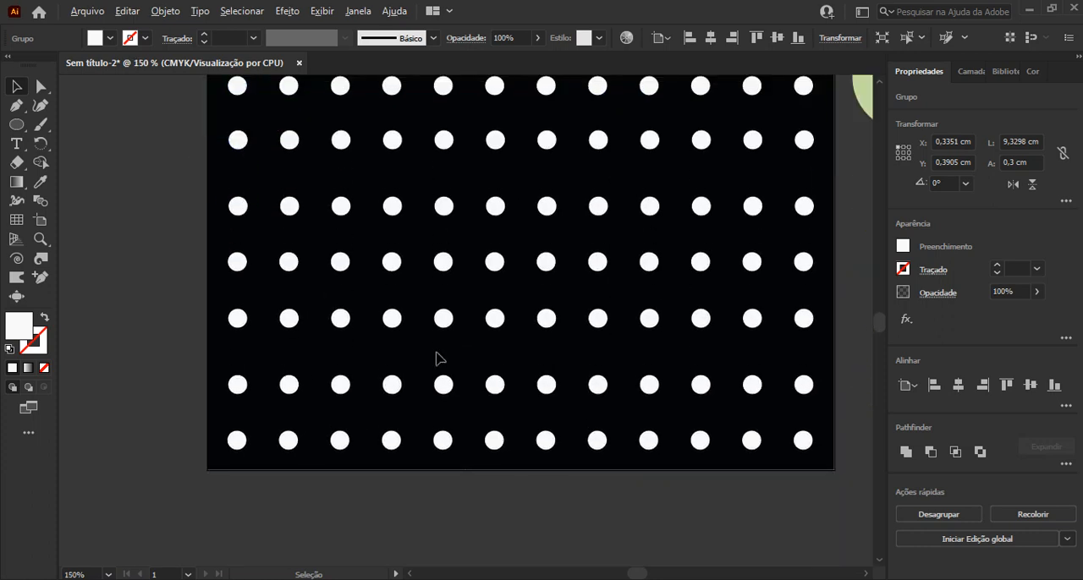
scroll(437, 358, down, 2)
scroll(522, 313, down, 1)
drag(598, 235, 537, 319)
drag(385, 234, 423, 484)
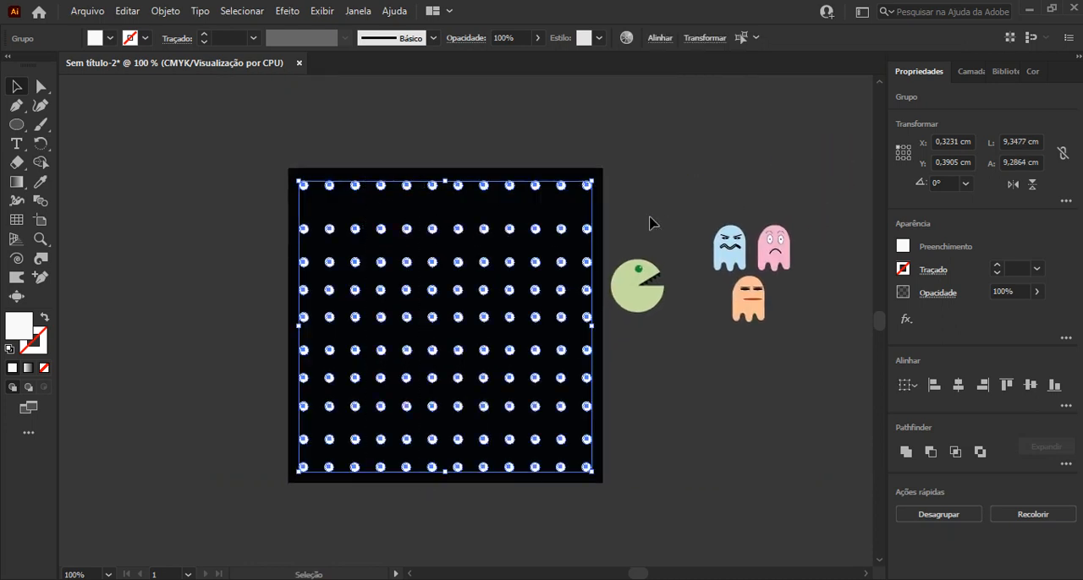
click(659, 37)
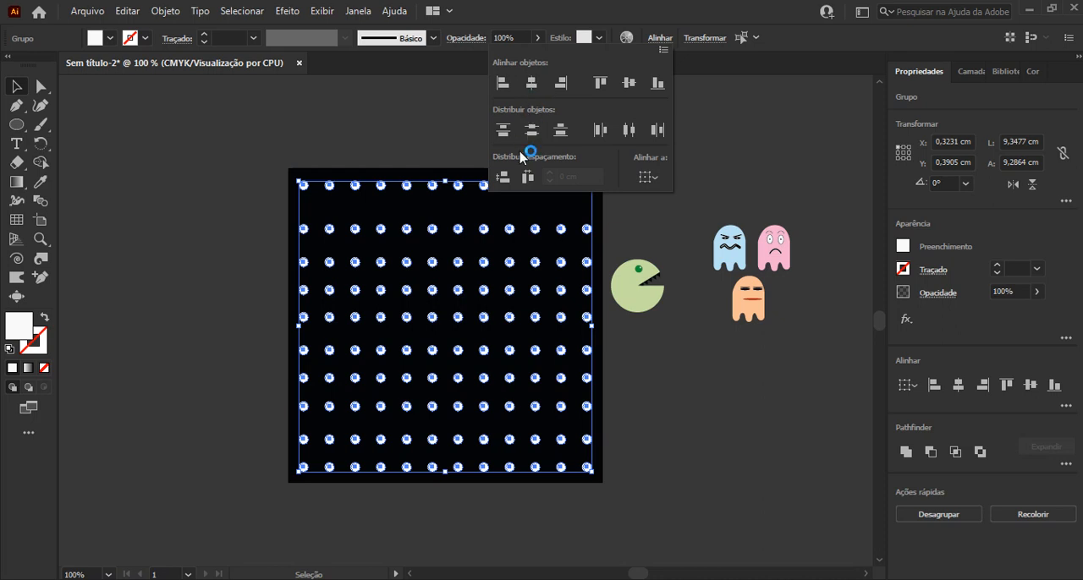
click(506, 179)
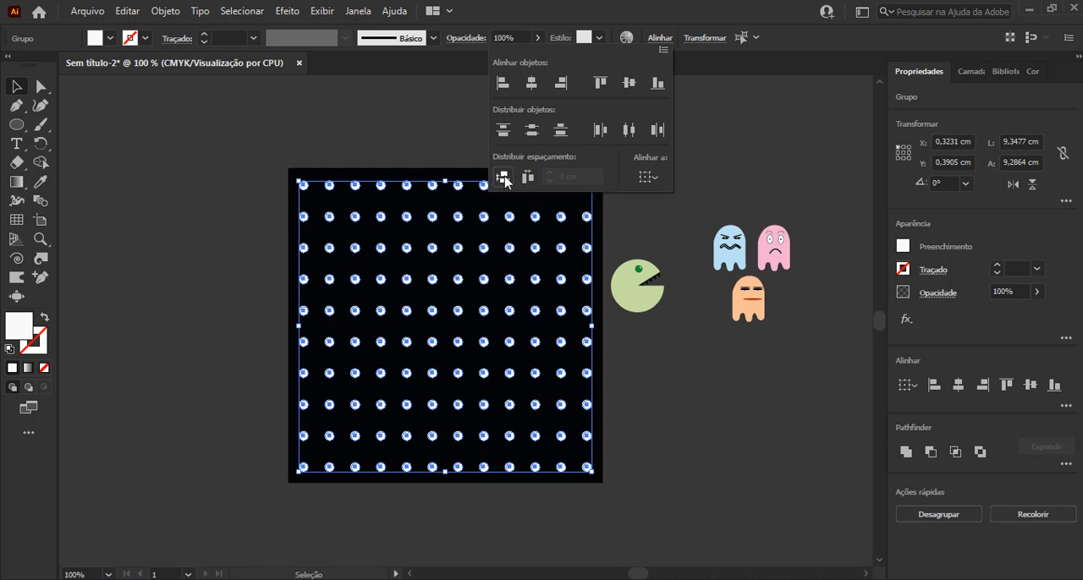
click(214, 179)
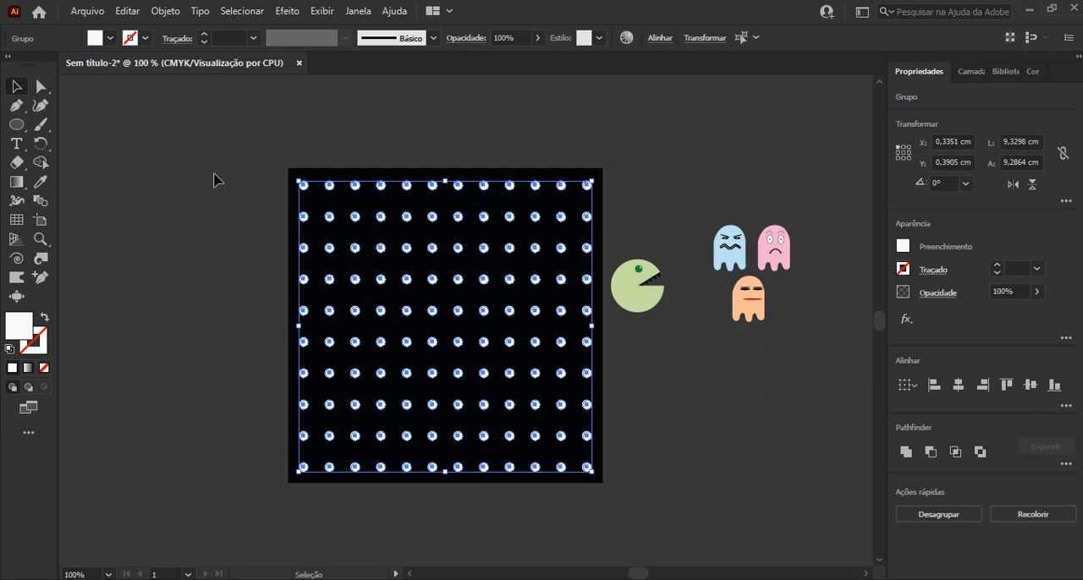
Group all ten rows of circles into a single group
click(218, 183)
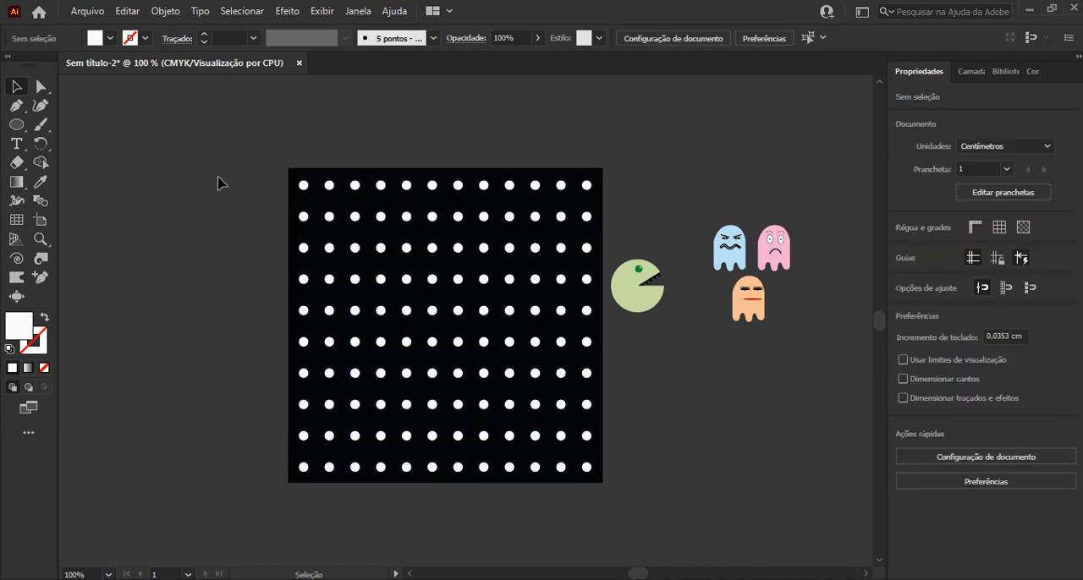
drag(251, 148, 523, 506)
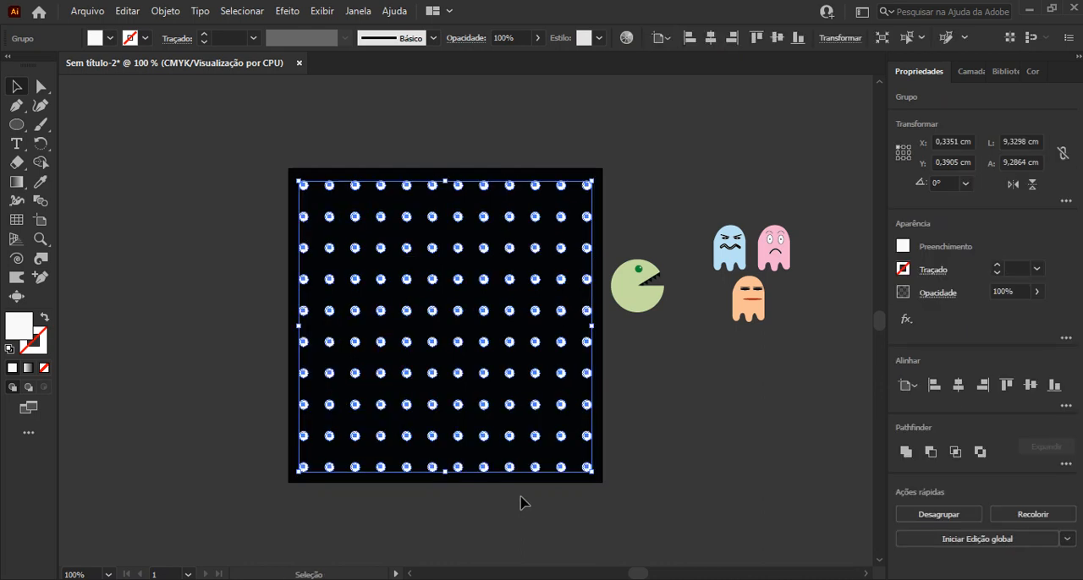
click(653, 412)
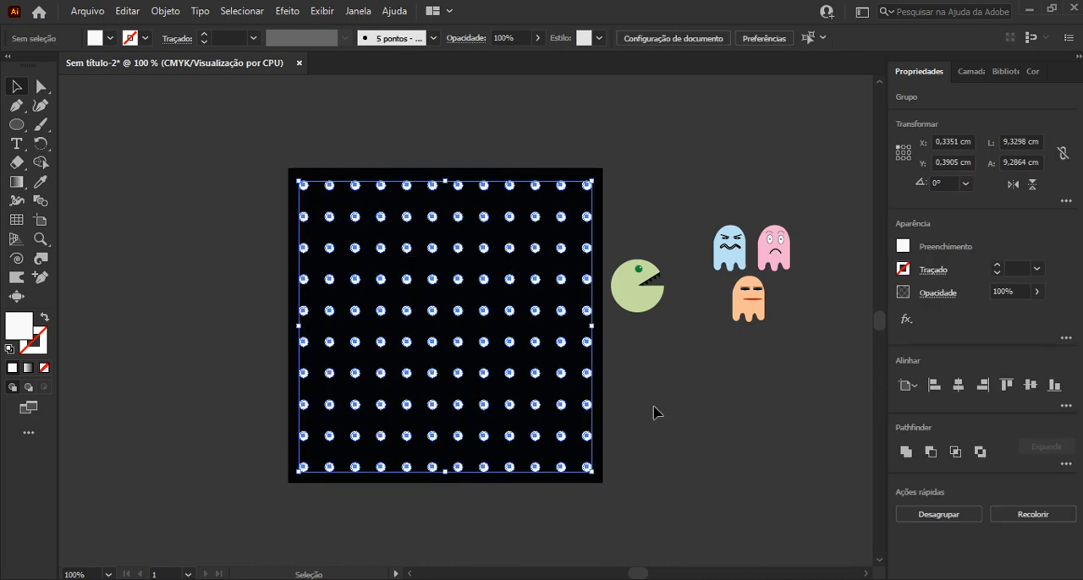
Draw a rectangle about 3,39 × 0,72 cm from the artboard's left edge over the first four dots of the fourth row
drag(18, 127, 108, 129)
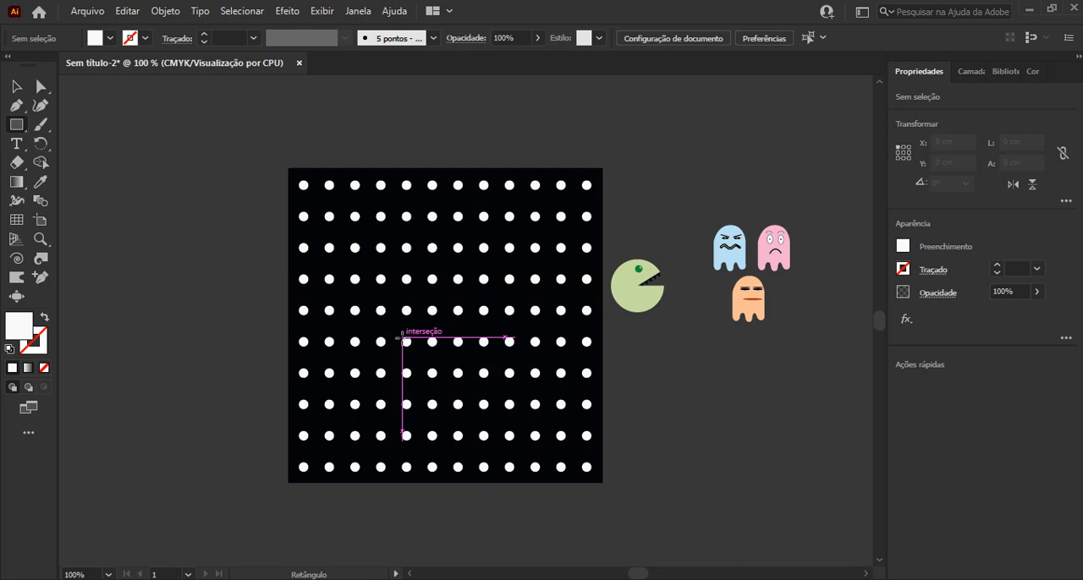
alt+scroll(416, 275, up, 1)
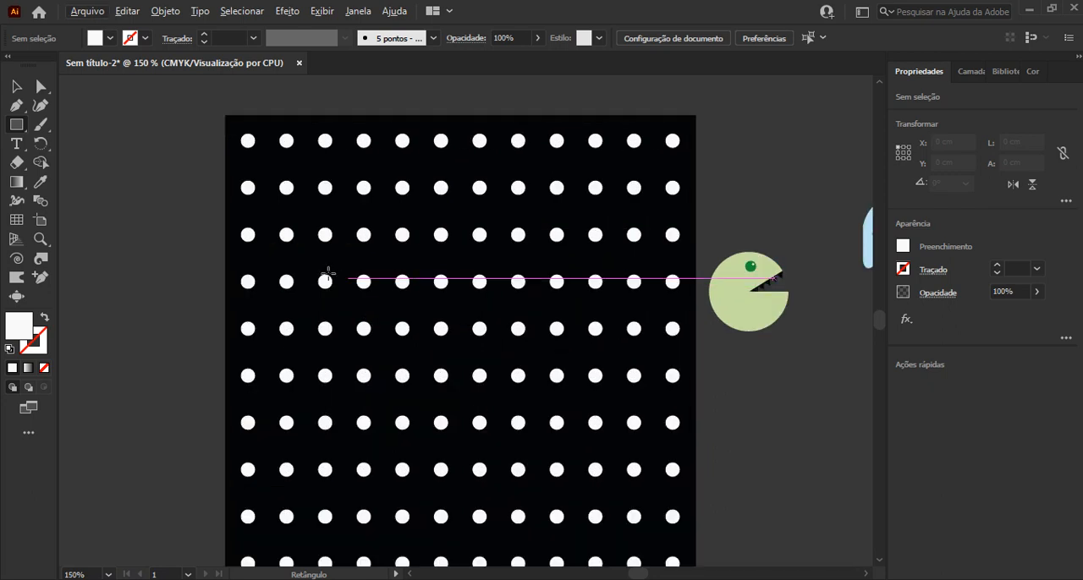
drag(225, 266, 385, 300)
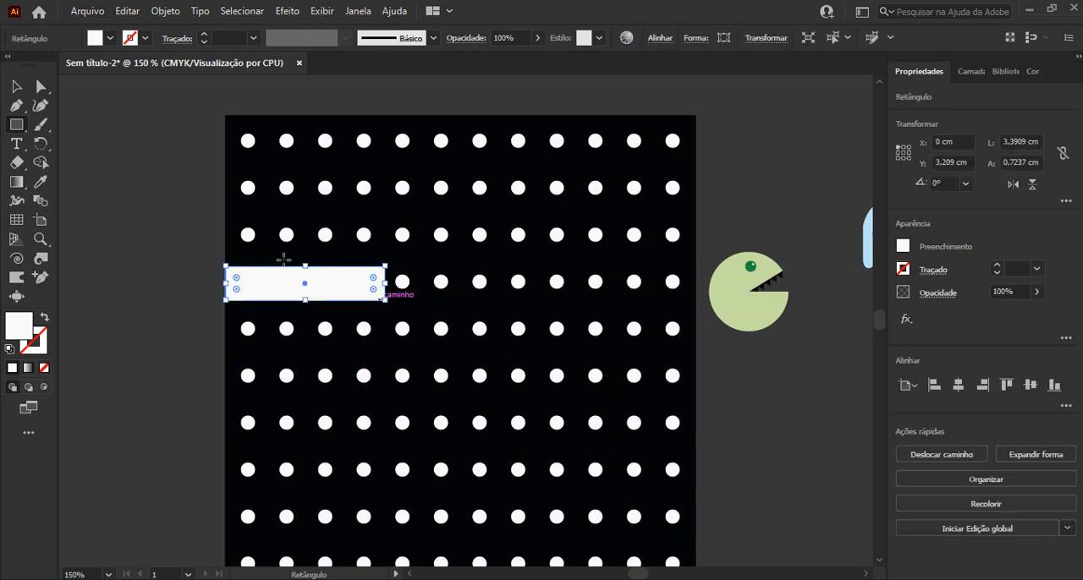
click(16, 88)
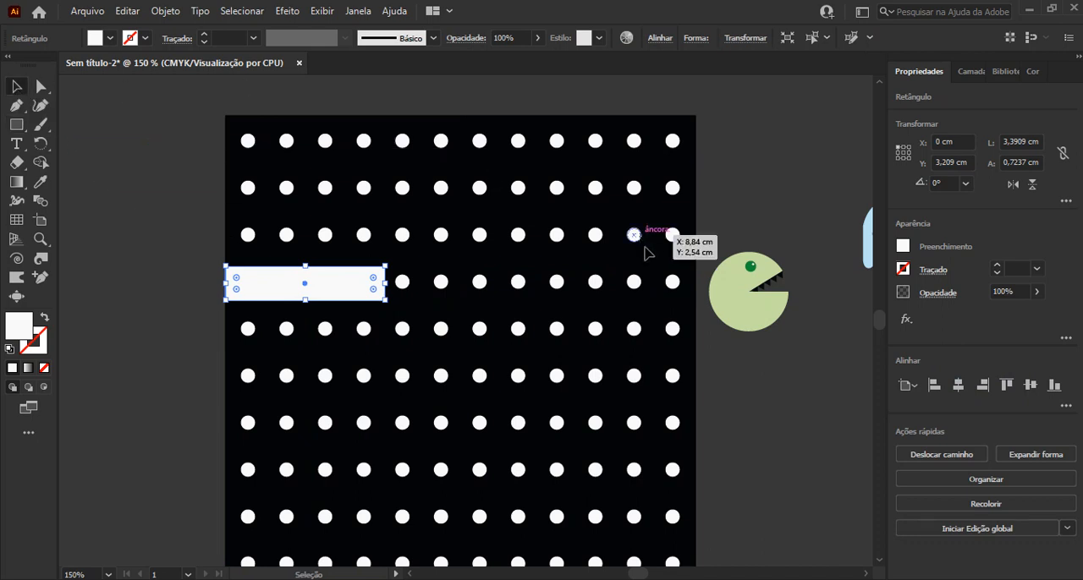
Fill the rectangle with a light pink of C 13,33, M 34,12, Y 0, K 0
click(1032, 72)
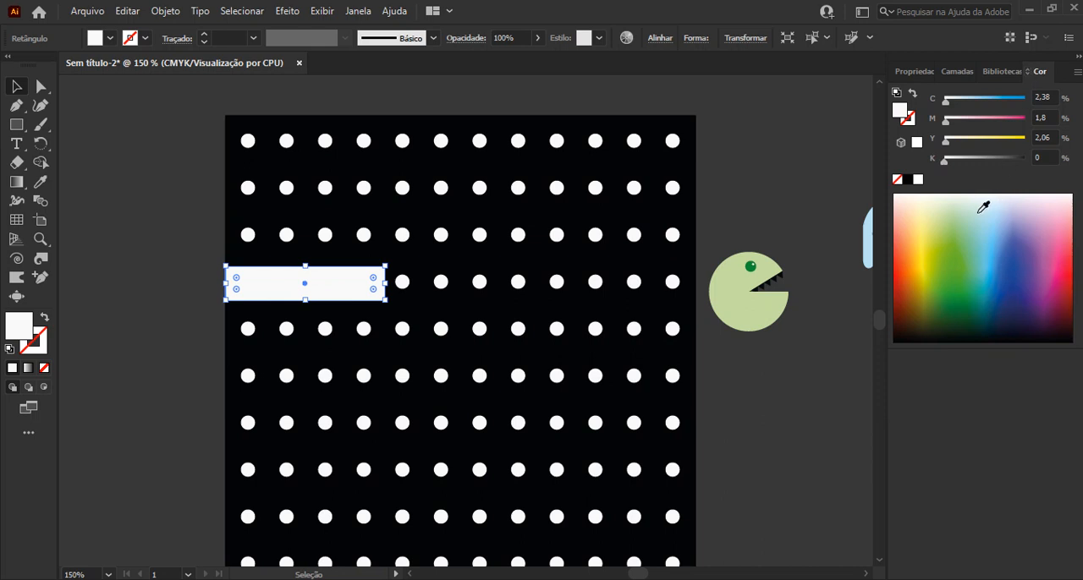
click(1044, 198)
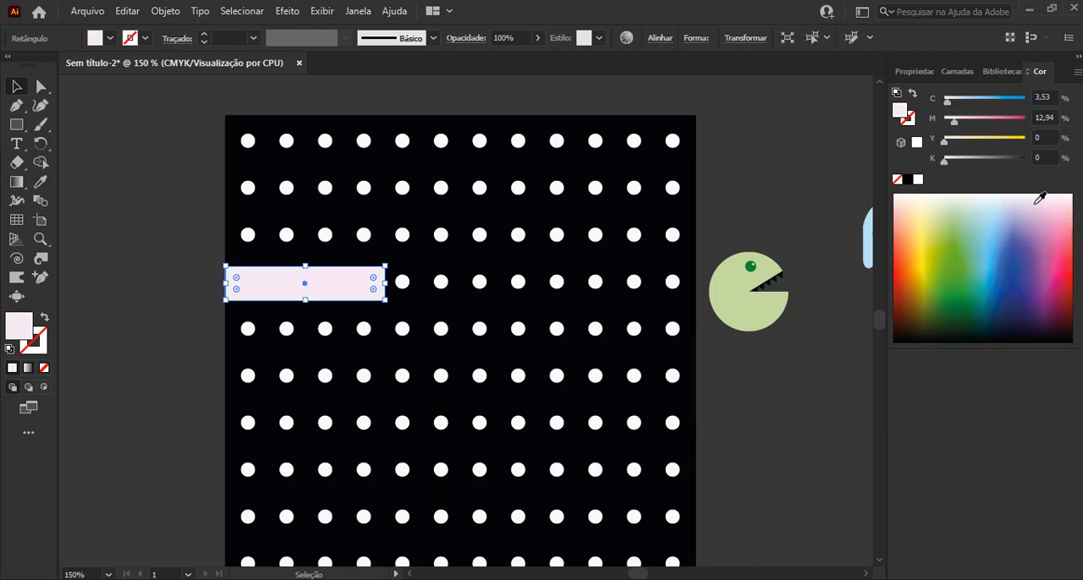
click(1042, 205)
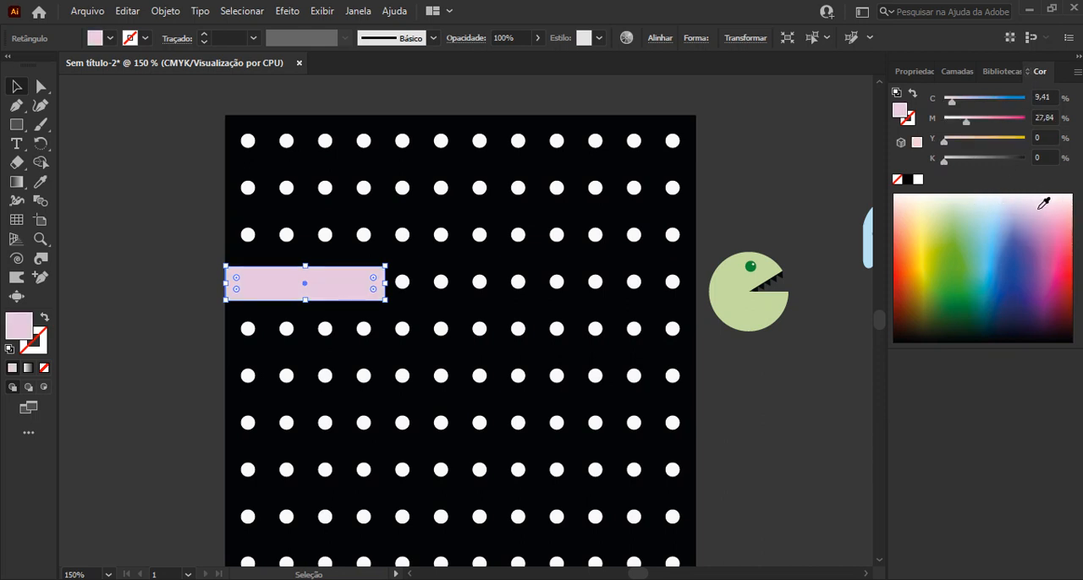
click(1044, 208)
click(788, 378)
click(342, 306)
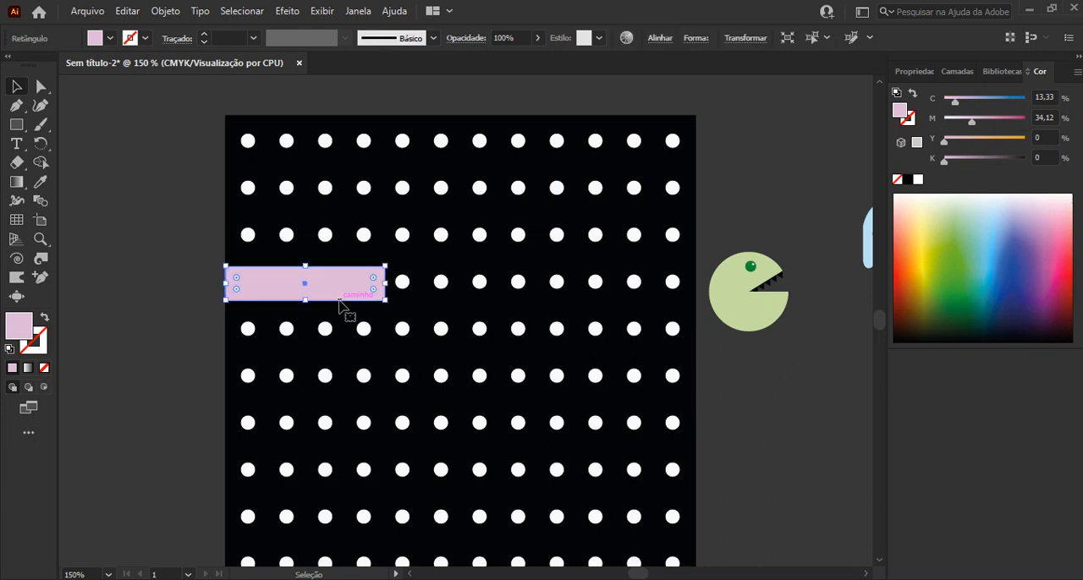
Check the pink rectangle's stroke and its alignment with the artboard's left edge
click(44, 351)
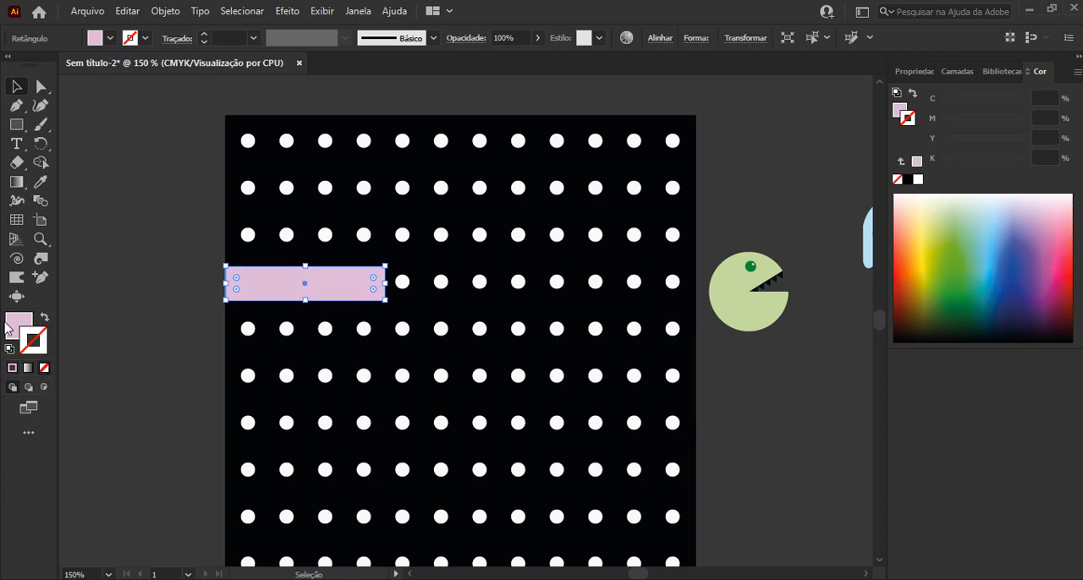
click(126, 299)
click(278, 290)
key(Left)
key(Right)
click(226, 288)
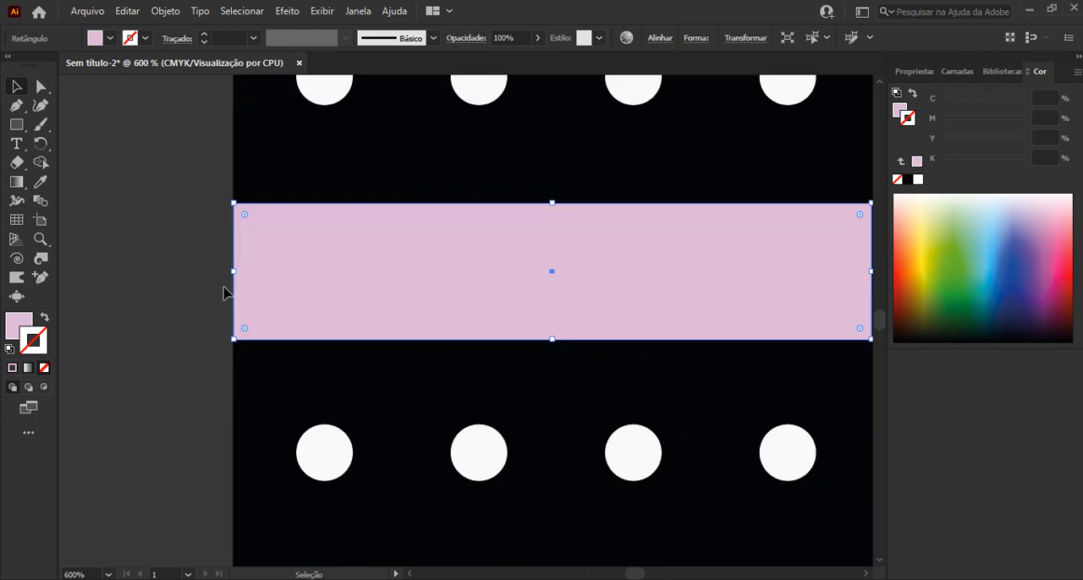
click(214, 294)
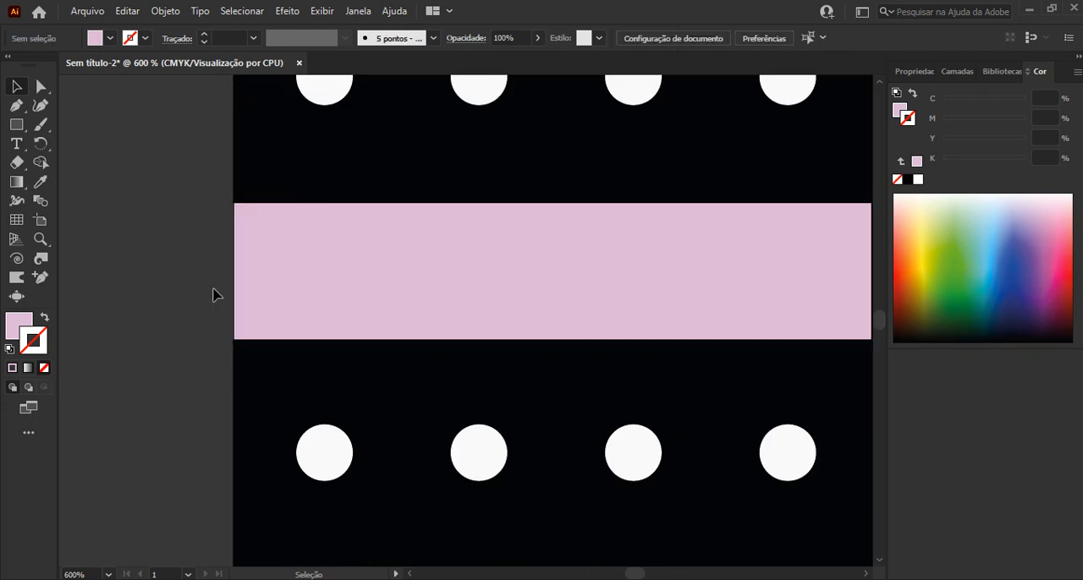
Duplicate the pink rectangle against the artboard's right edge in the sixth row and shorten the copy to cover only the last three dots
alt+scroll(213, 294, down, 2)
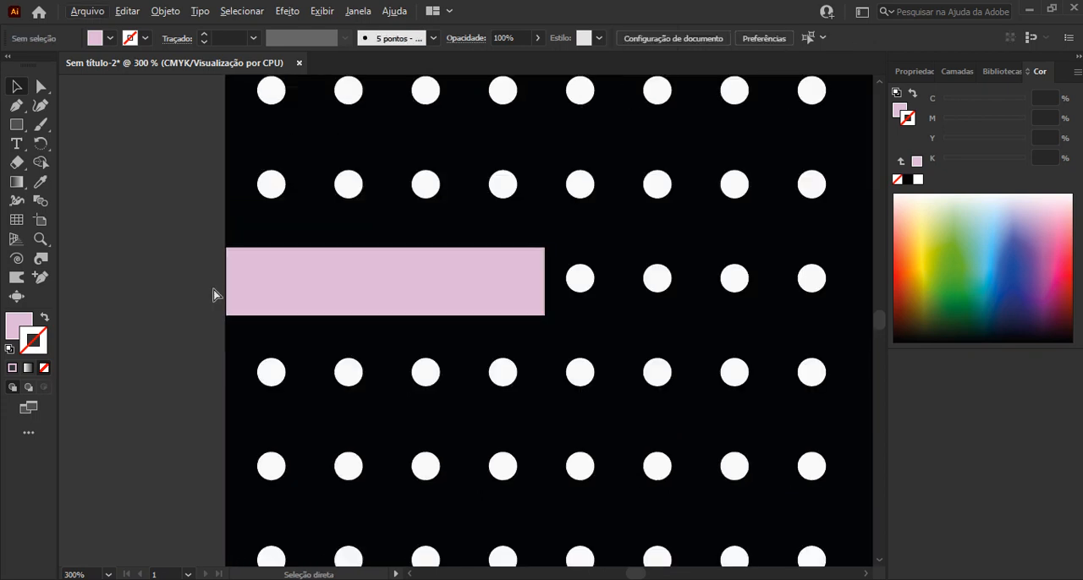
scroll(213, 295, down, 2)
click(317, 267)
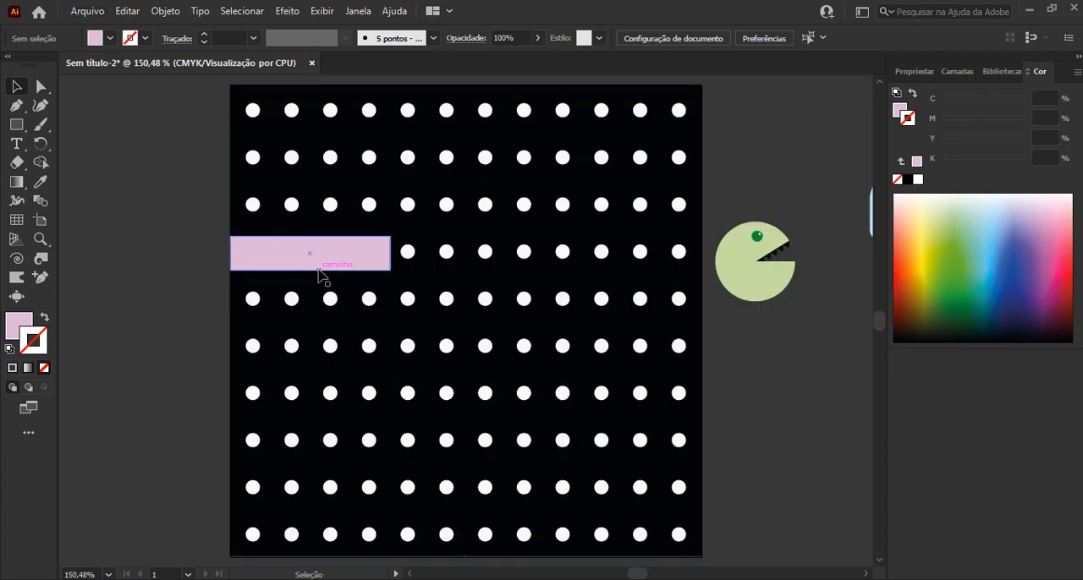
alt+drag(319, 272, 627, 363)
key(Down)
key(Down)
key(Down)
key(Down)
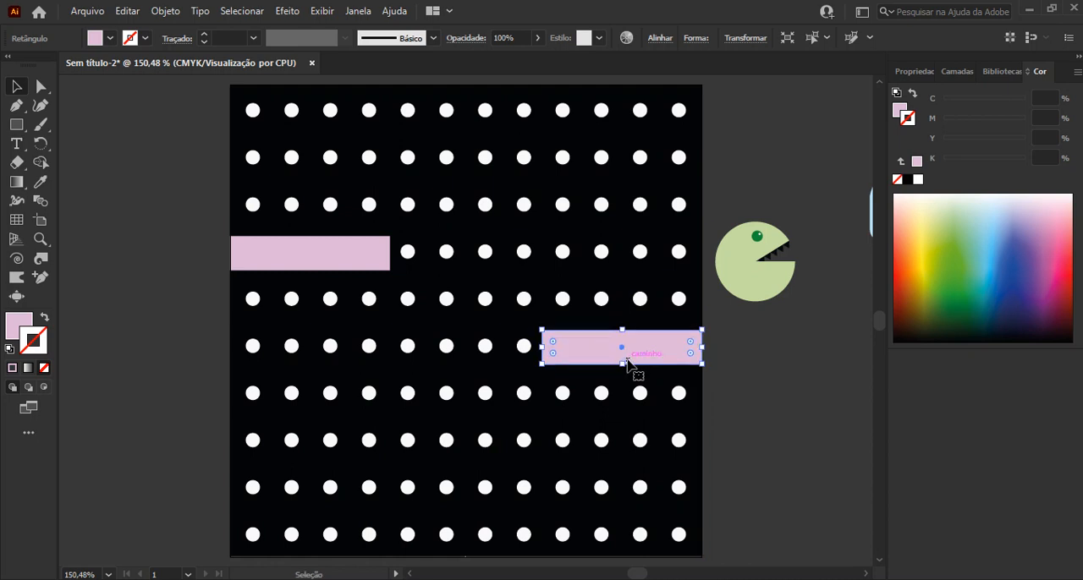
drag(542, 350, 581, 354)
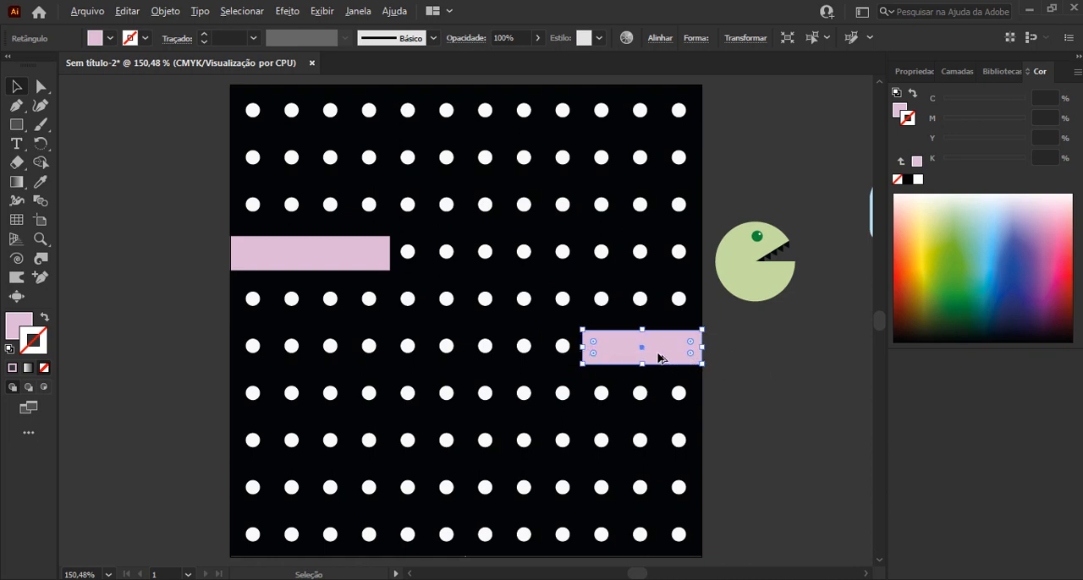
Duplicate the sixth-row pink rectangle, rotate the copy upright and fit it over the third column's dots in rows seven to nine
drag(659, 359, 352, 498)
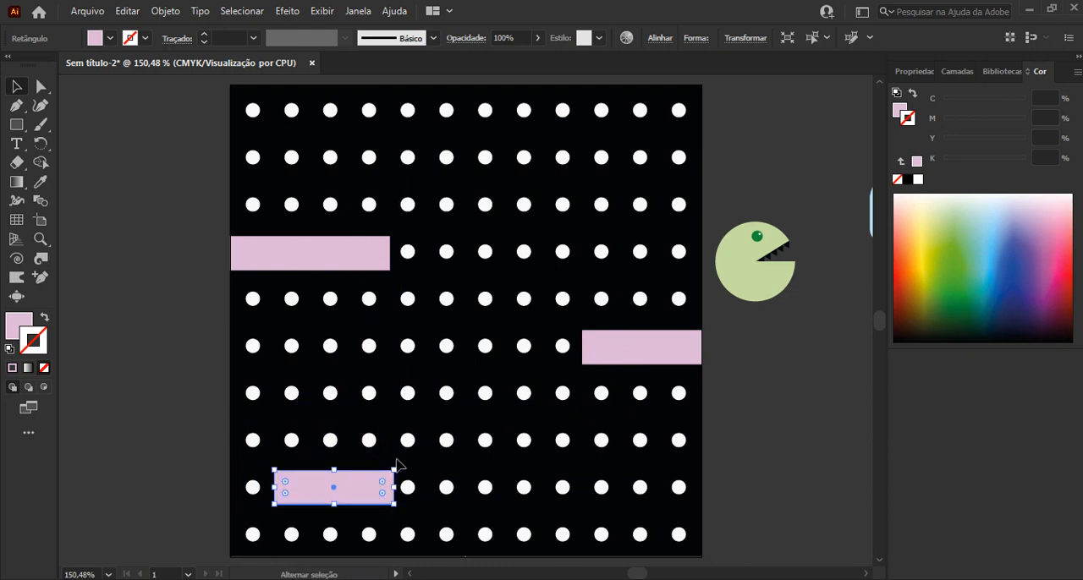
drag(397, 466, 325, 398)
drag(325, 397, 328, 403)
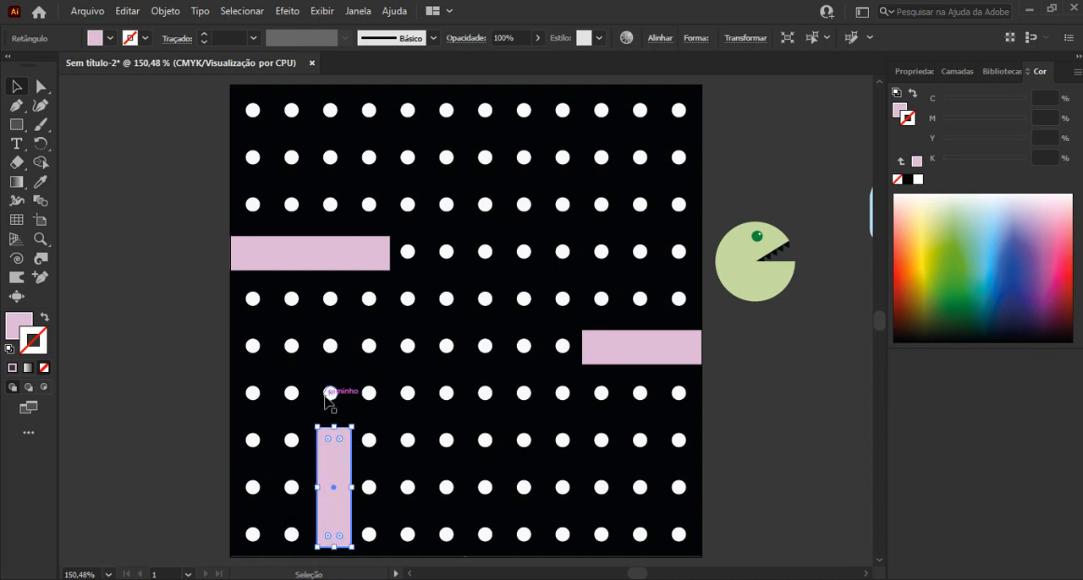
drag(336, 490, 330, 442)
drag(330, 499, 331, 507)
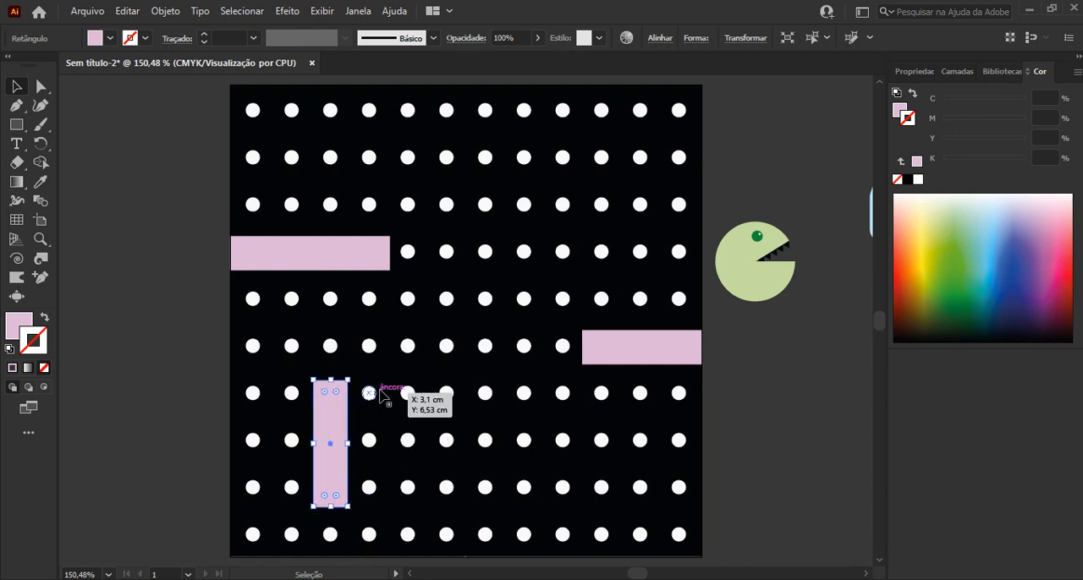
Duplicate the sixth-row pink rectangle onto the eighth to tenth dots of the second row
click(648, 356)
drag(669, 345, 592, 170)
click(766, 119)
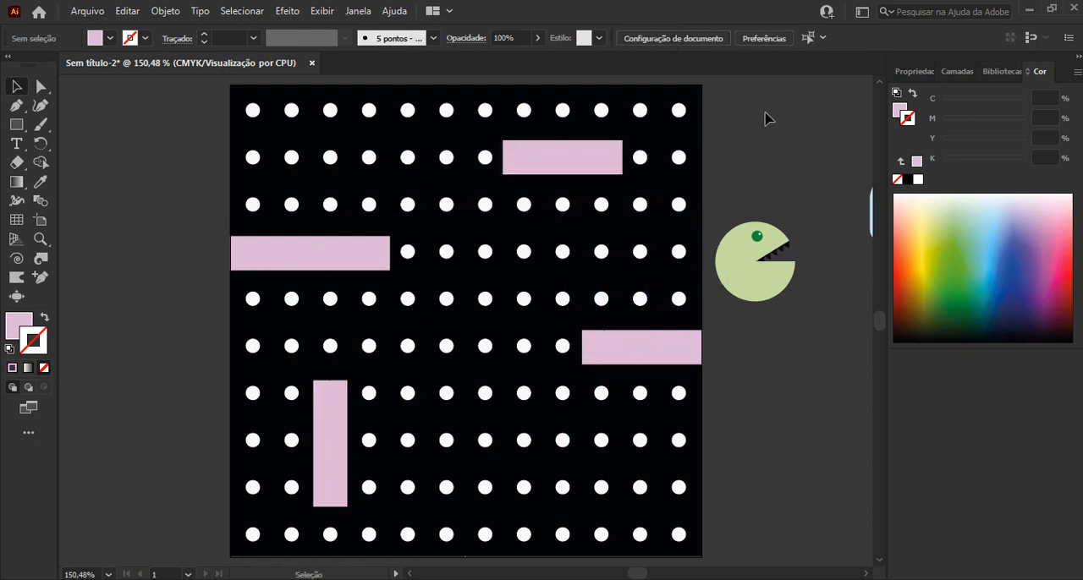
Duplicate the second-row rectangle, turn the copy upright and shorten it over the fourth column's first two dots at the artboard's top edge
click(571, 165)
click(567, 169)
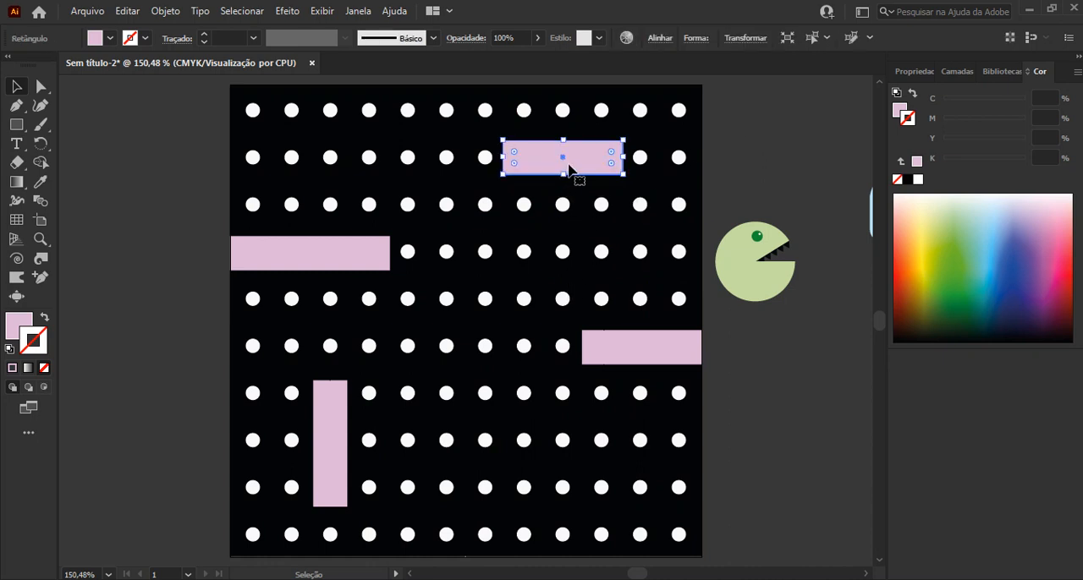
drag(590, 165, 359, 192)
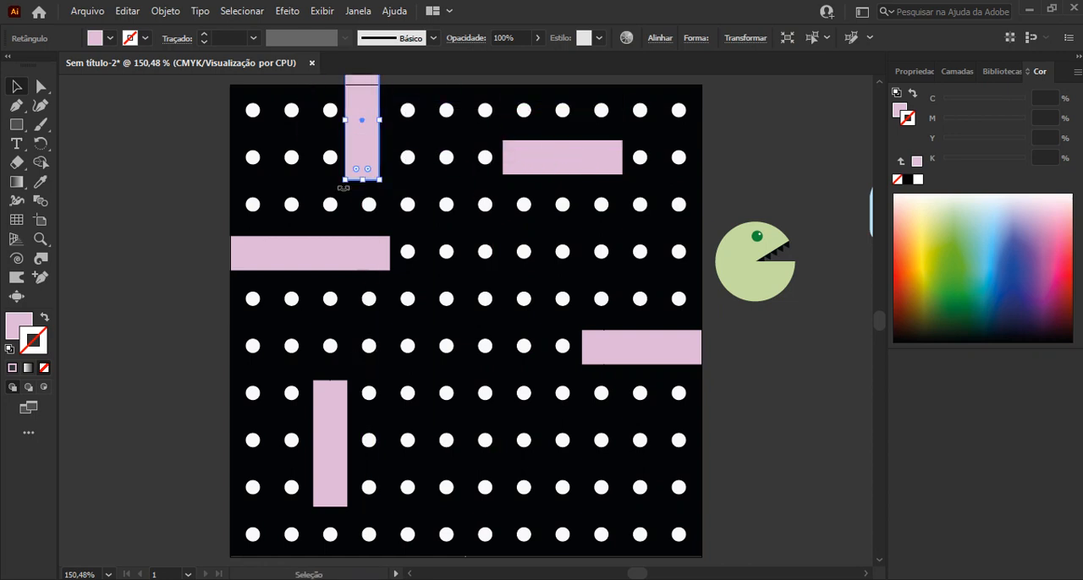
drag(362, 143, 365, 180)
key(Right)
key(Right)
key(Right)
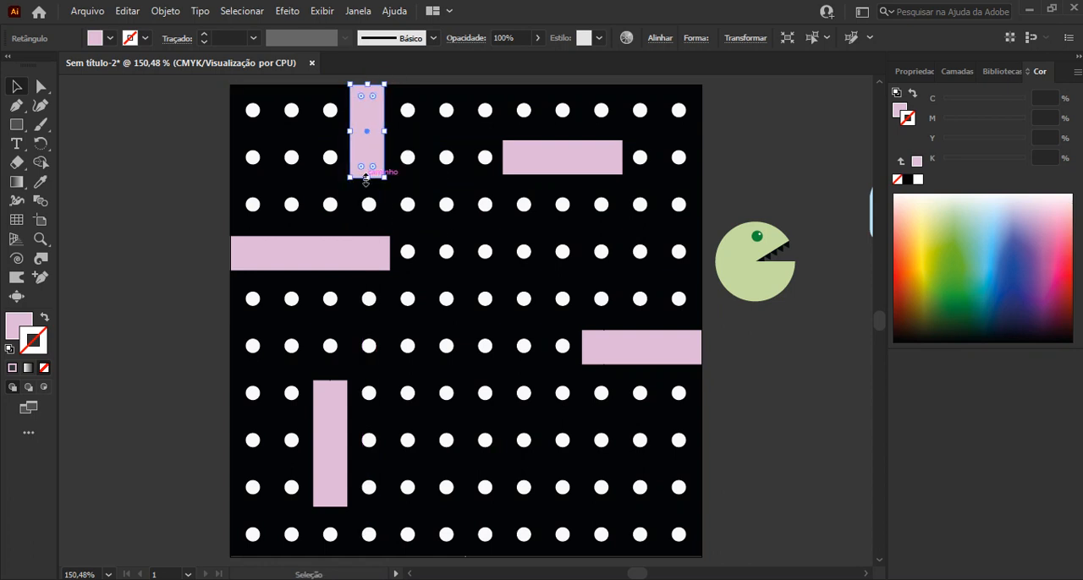
click(780, 465)
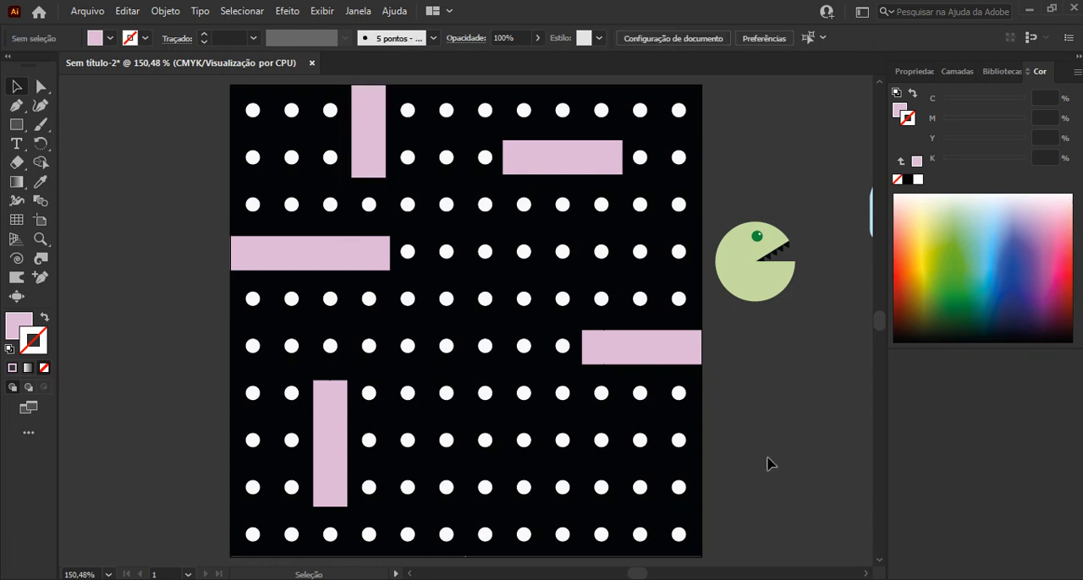
Duplicate the upright top-edge rectangle over the eighth column's dots in rows eight and nine
click(371, 161)
drag(372, 161, 527, 479)
click(773, 411)
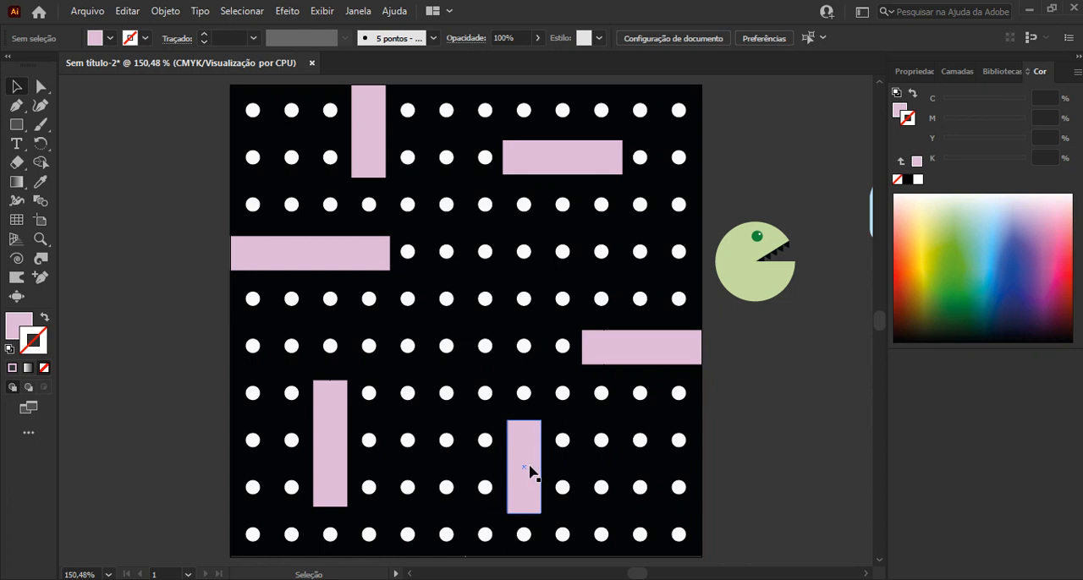
Duplicate the eighth-column rectangle and shorten the copy to a near-square block over the seventh dot of the sixth row
drag(528, 491, 490, 343)
drag(479, 274, 481, 325)
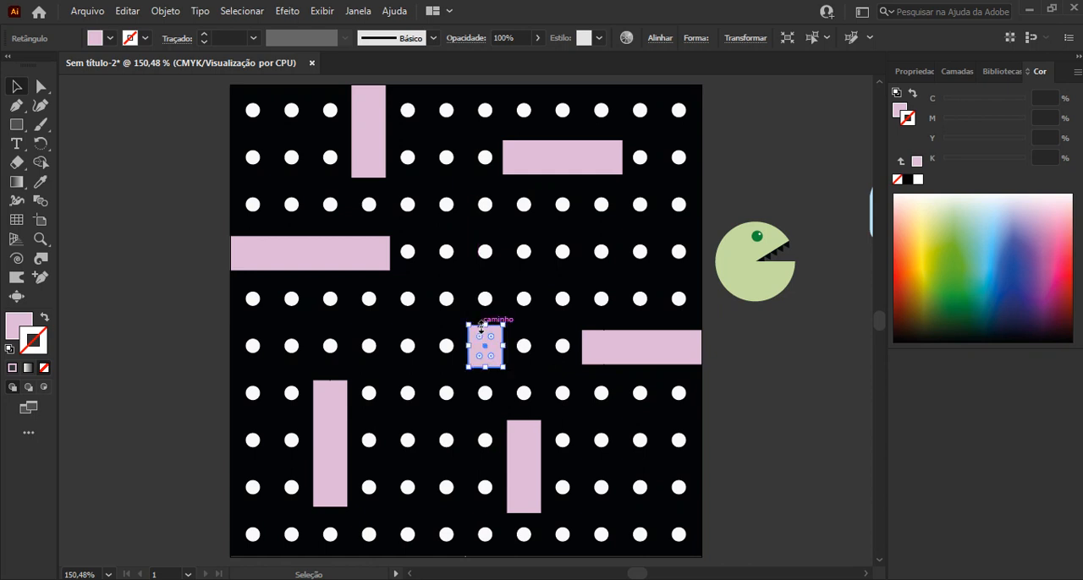
click(778, 444)
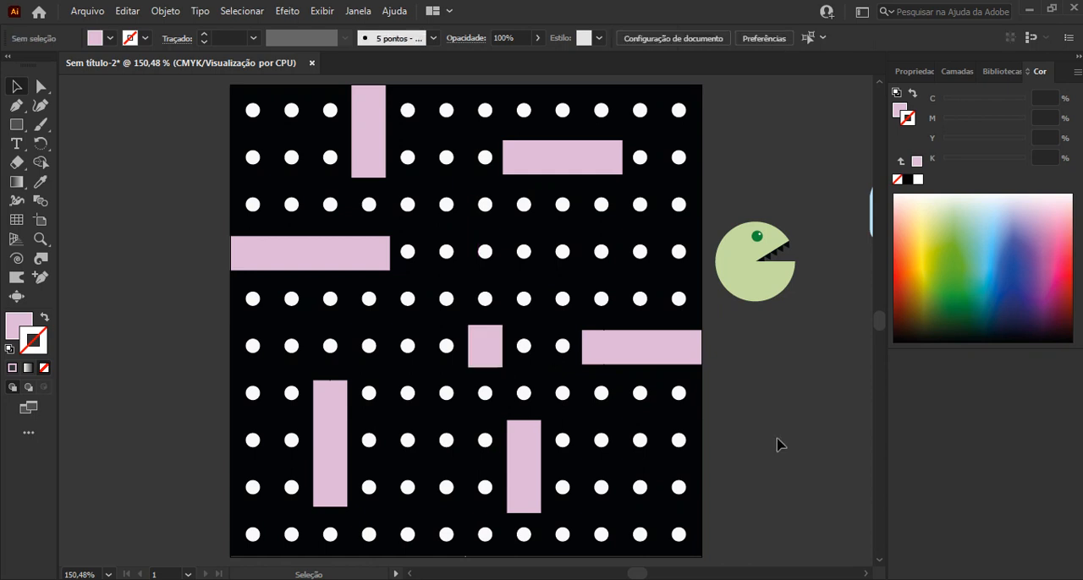
click(486, 362)
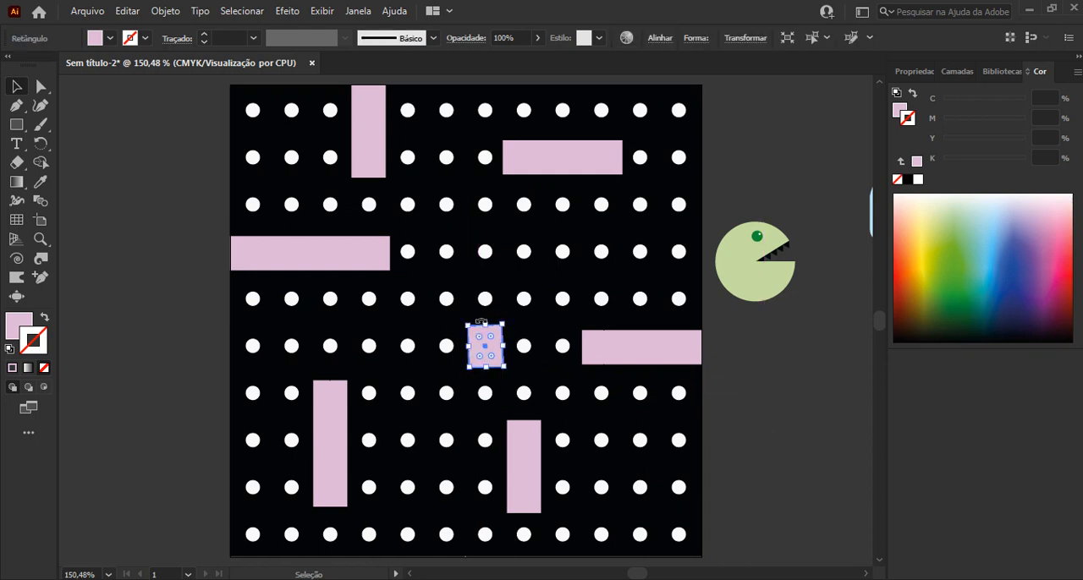
drag(484, 324, 485, 328)
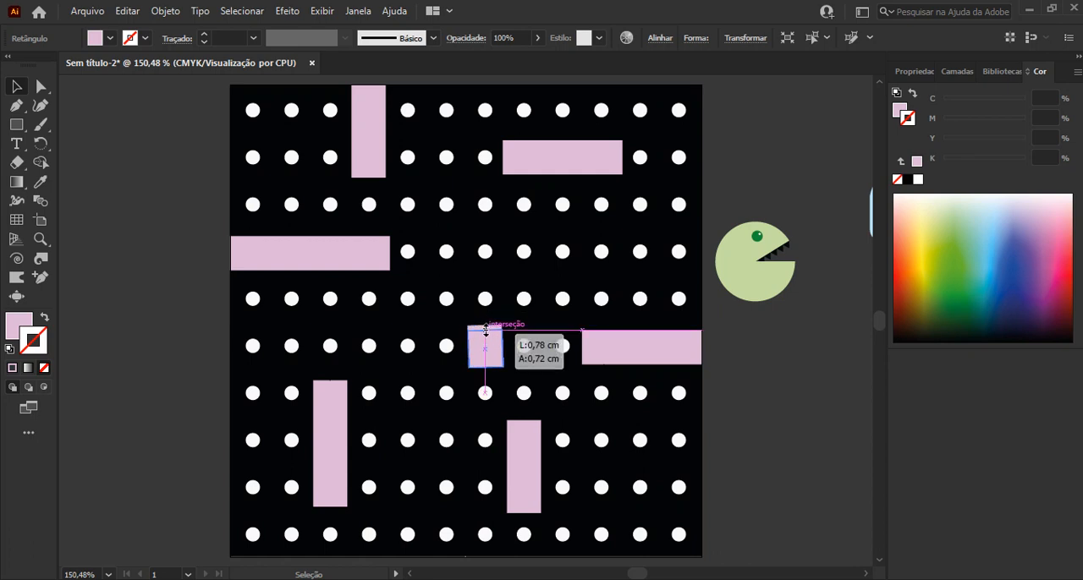
click(753, 425)
Rotate the small tilted pink block in the sixth row until its edges are straight
scroll(506, 339, up, 5)
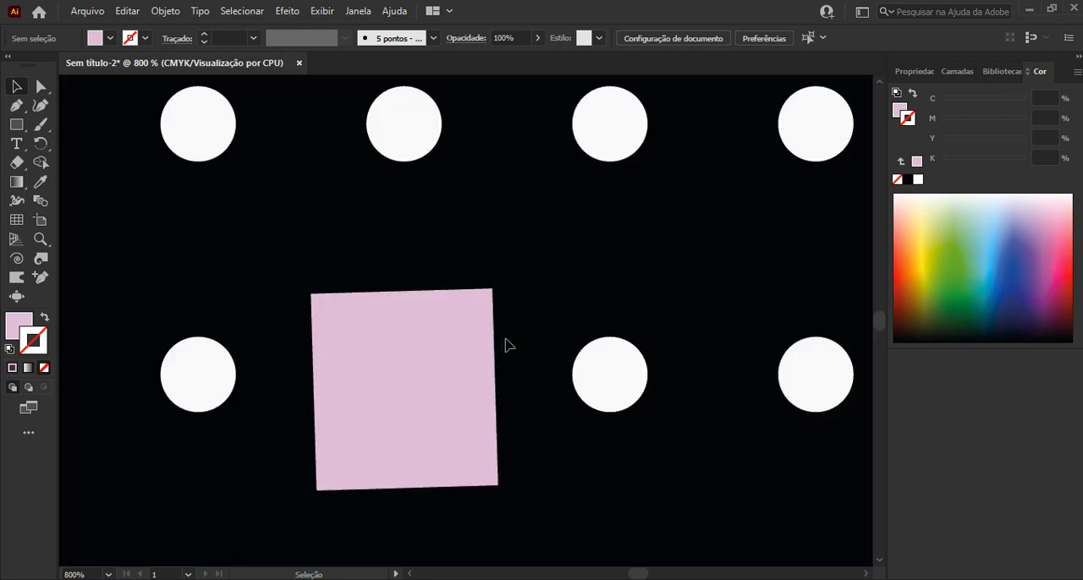
click(486, 349)
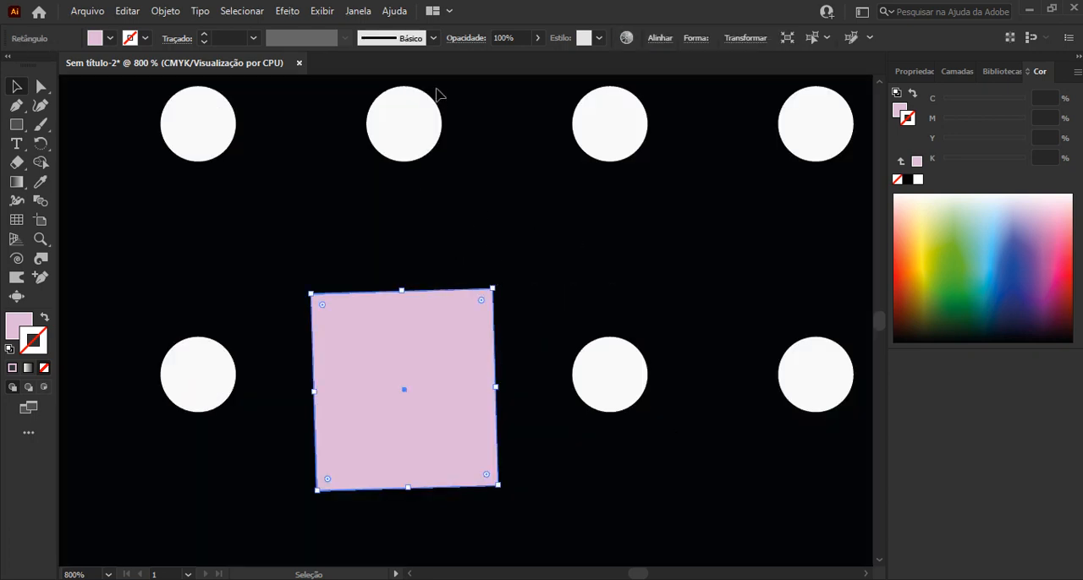
mouse_move(496, 280)
mouse_down()
mouse_move(525, 280)
mouse_move(508, 274)
mouse_up()
click(513, 267)
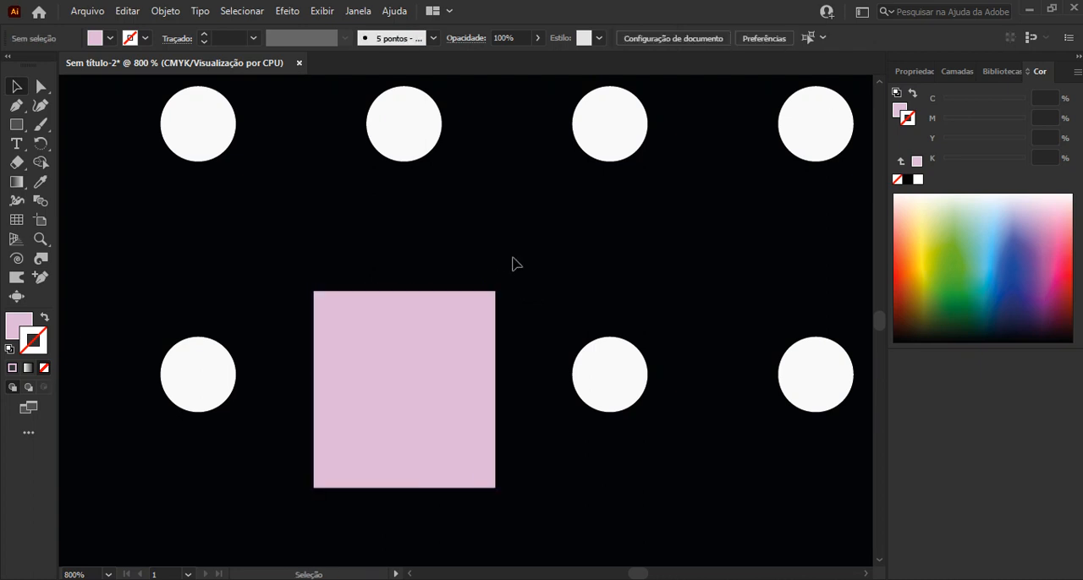
scroll(516, 265, down, 2)
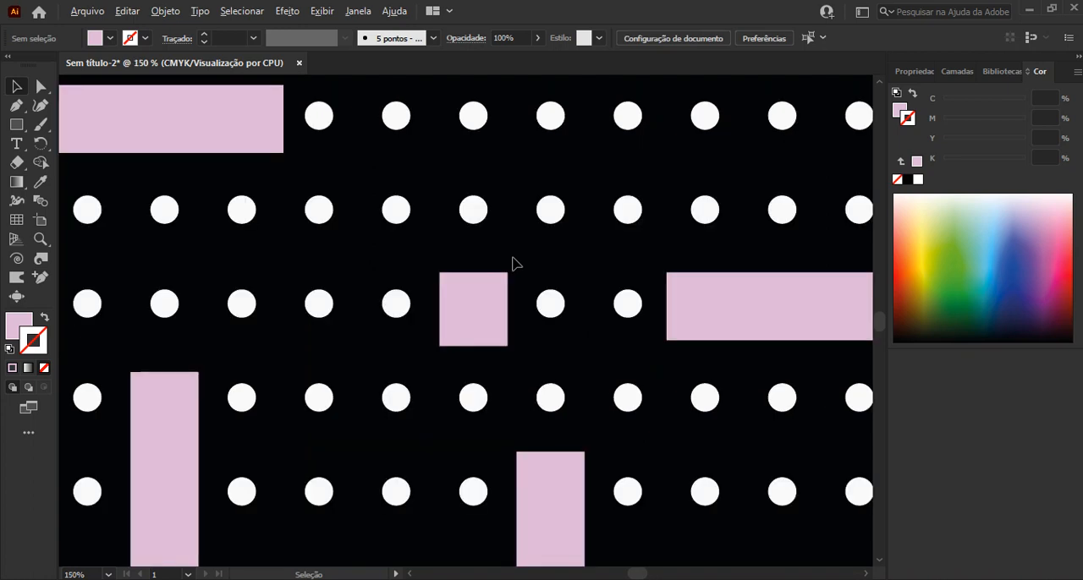
Move the green character onto the artboard, scale it down and center it over the second-to-last dot of the fourth row
scroll(513, 265, down, 2)
scroll(621, 280, down, 1)
drag(654, 252, 528, 313)
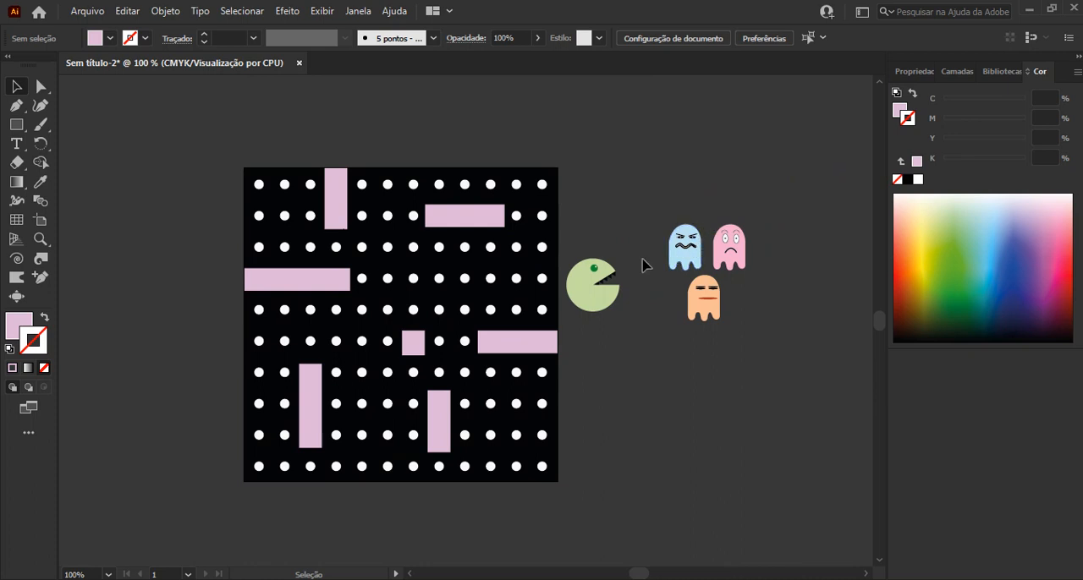
scroll(613, 304, up, 1)
scroll(612, 304, up, 2)
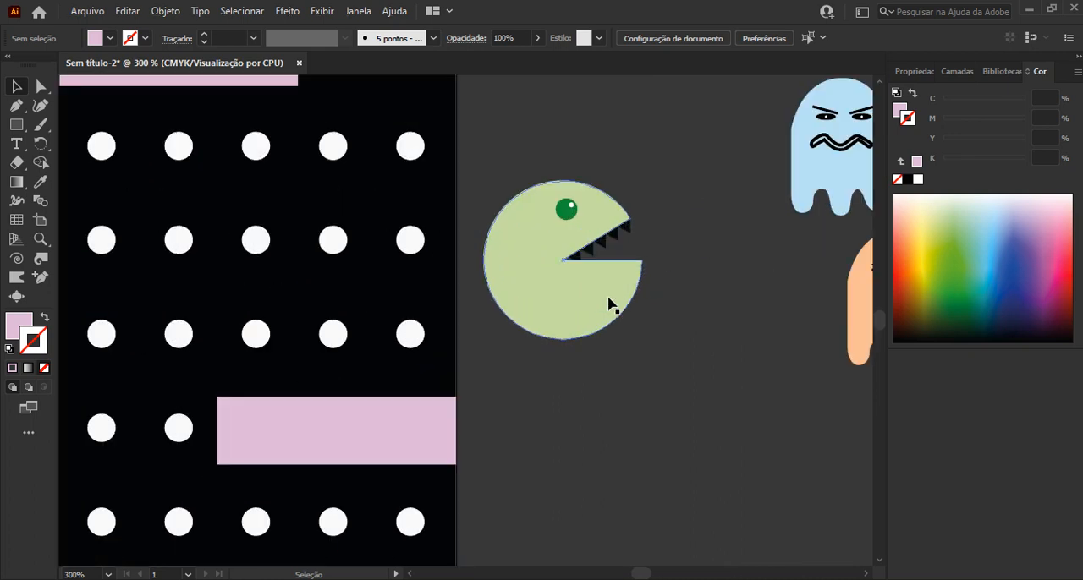
click(609, 302)
drag(609, 301, 373, 286)
drag(253, 165, 298, 214)
drag(359, 280, 323, 227)
Move the three ghost groups and the green character group above the pink rectangles and white dots in the layer order
click(958, 75)
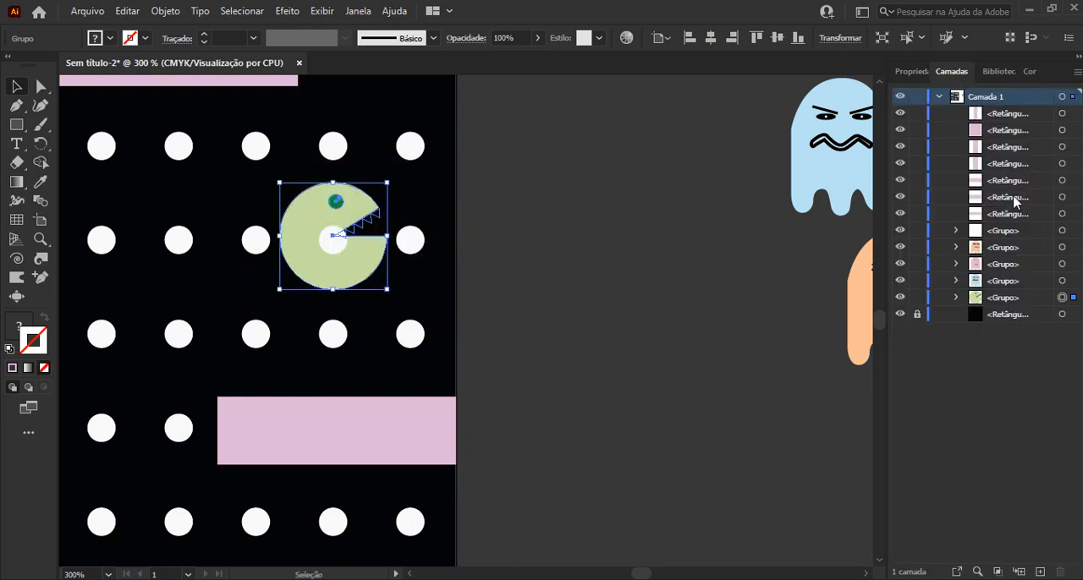
click(1073, 248)
shift+click(1072, 264)
shift+click(1073, 281)
shift+click(1072, 298)
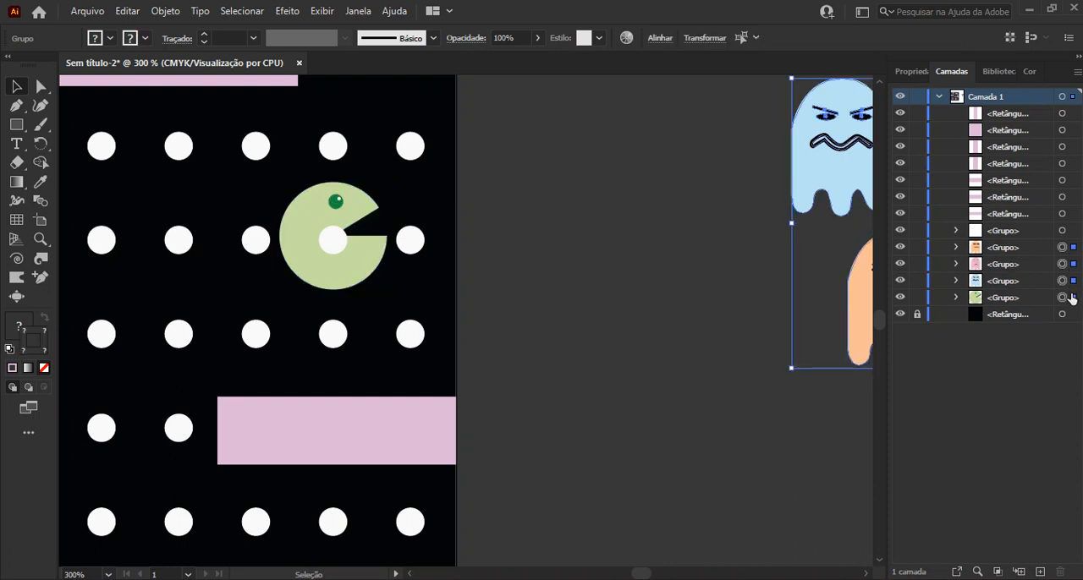
click(1005, 249)
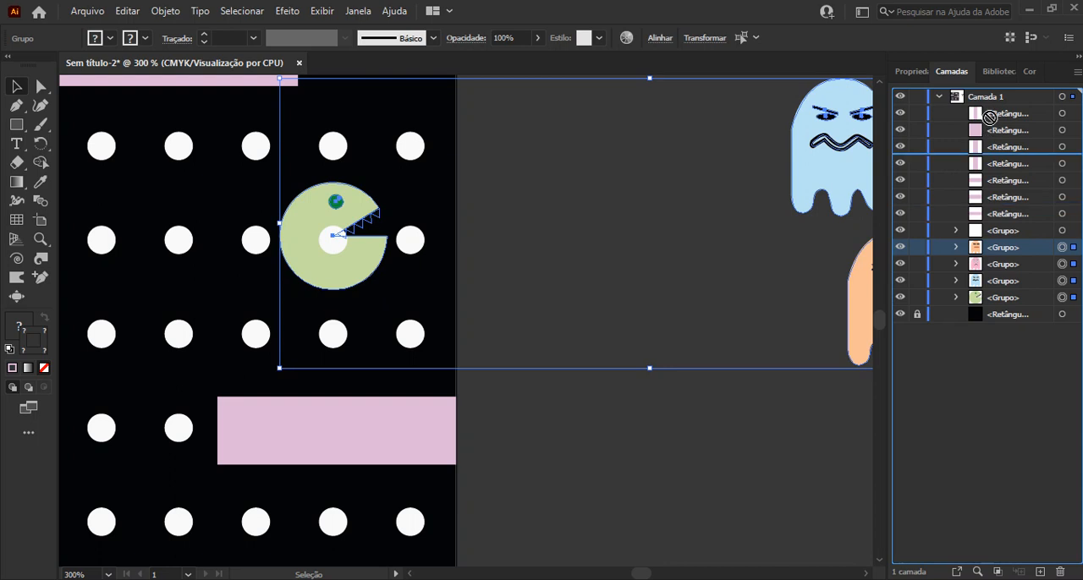
drag(988, 106, 991, 110)
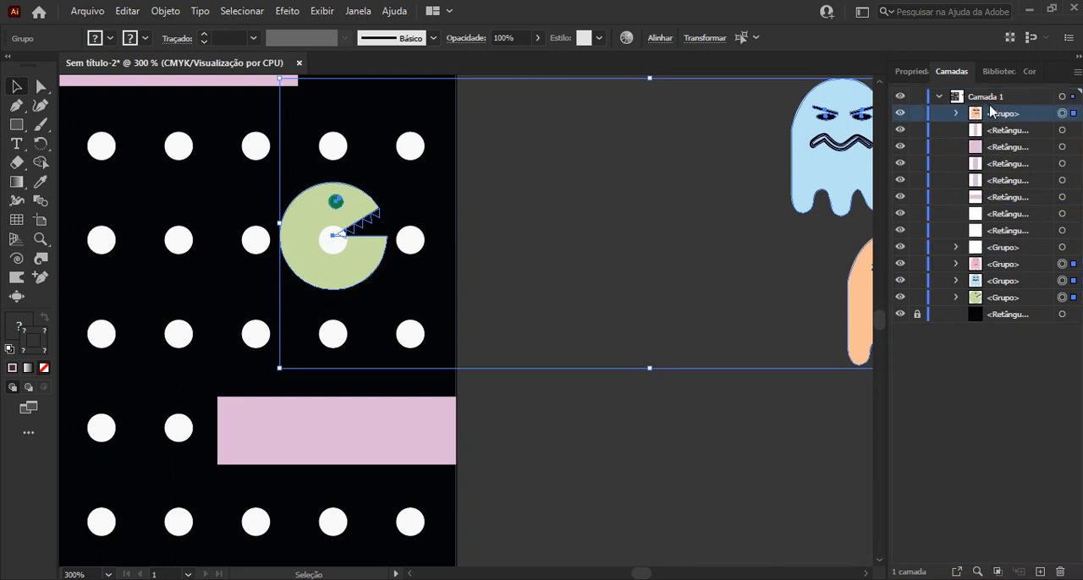
drag(1033, 263, 1003, 137)
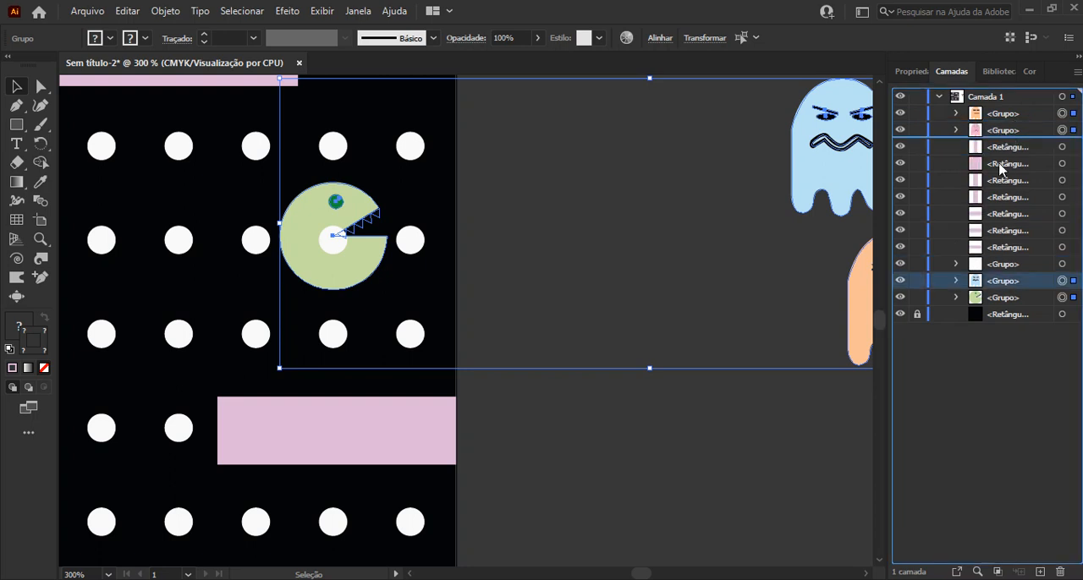
drag(1006, 298, 979, 138)
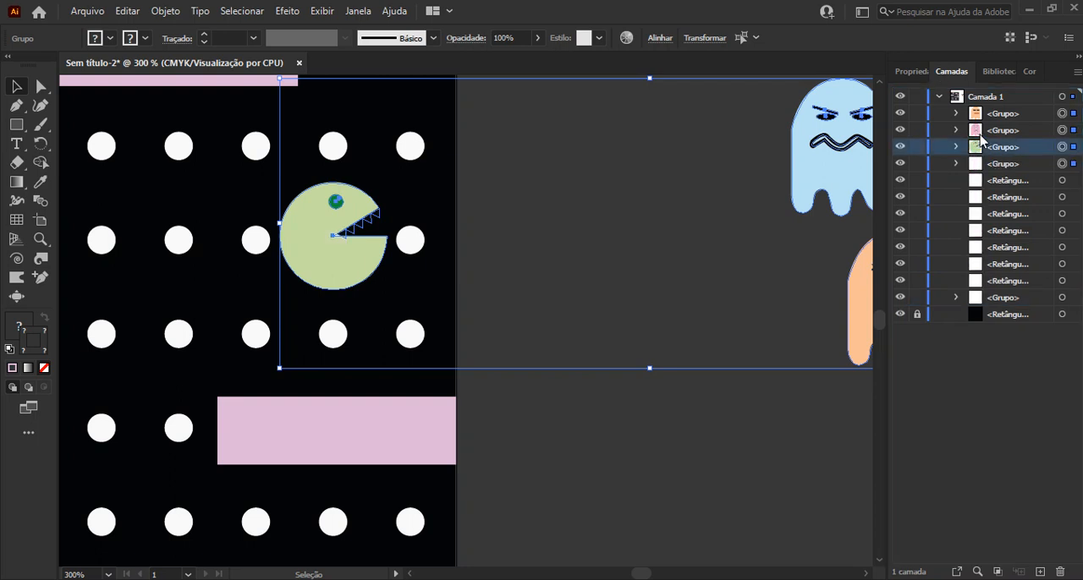
click(384, 264)
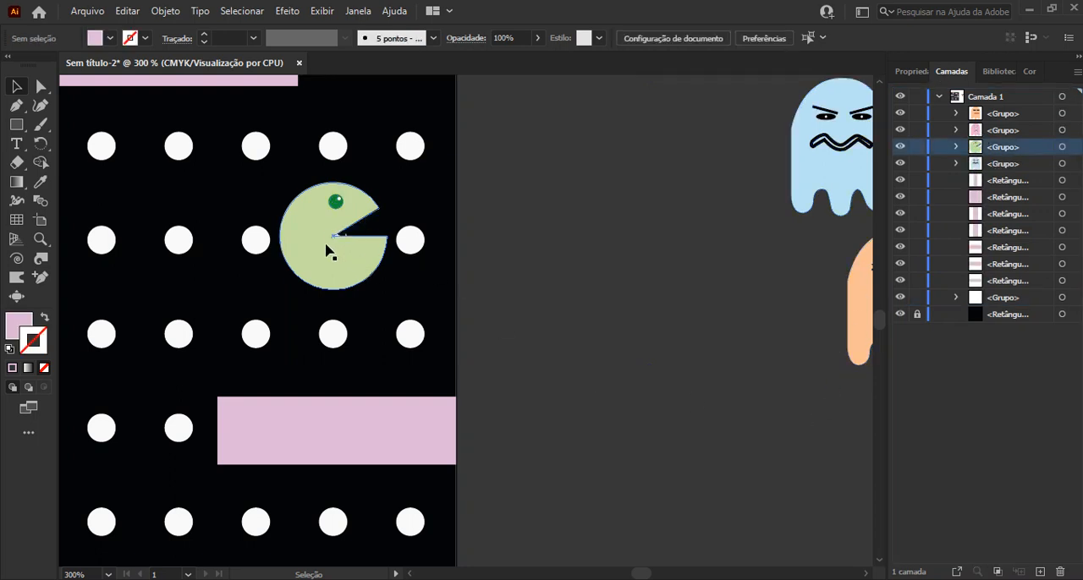
Isolate the green character's group and fill its five black teeth with white
scroll(326, 250, up, 2)
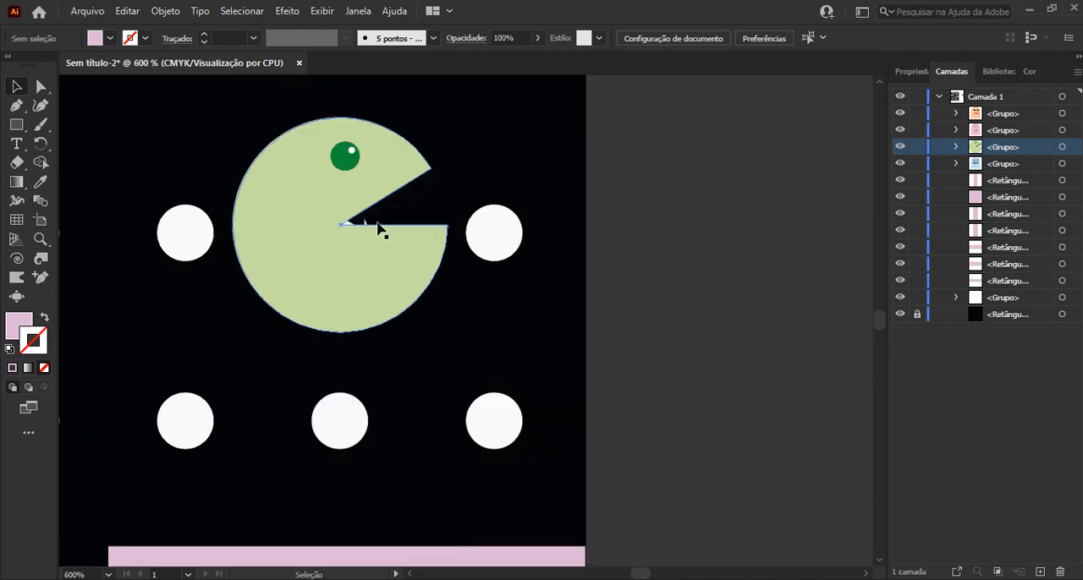
scroll(356, 221, up, 3)
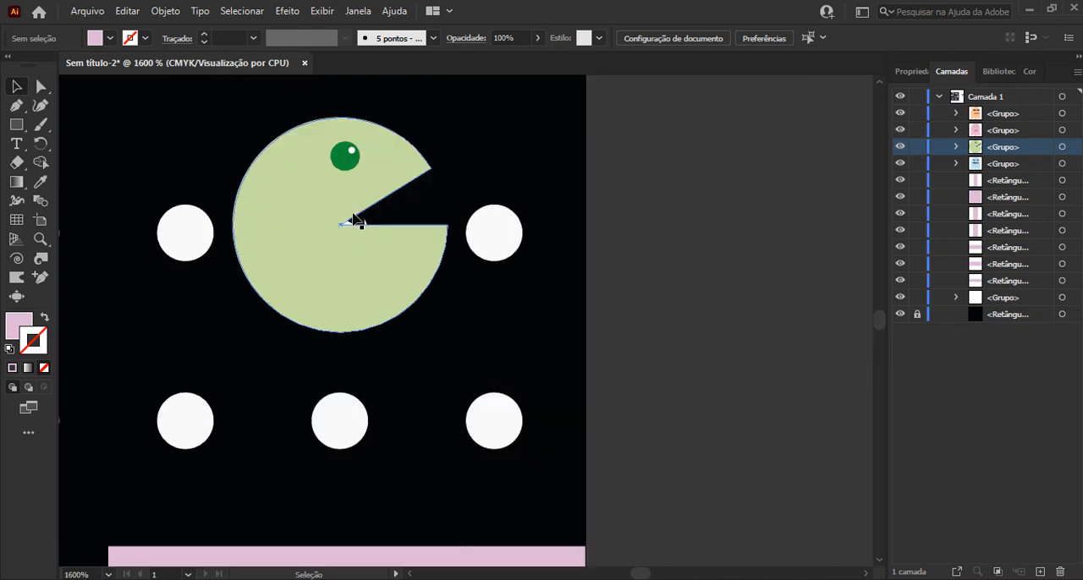
scroll(457, 296, up, 3)
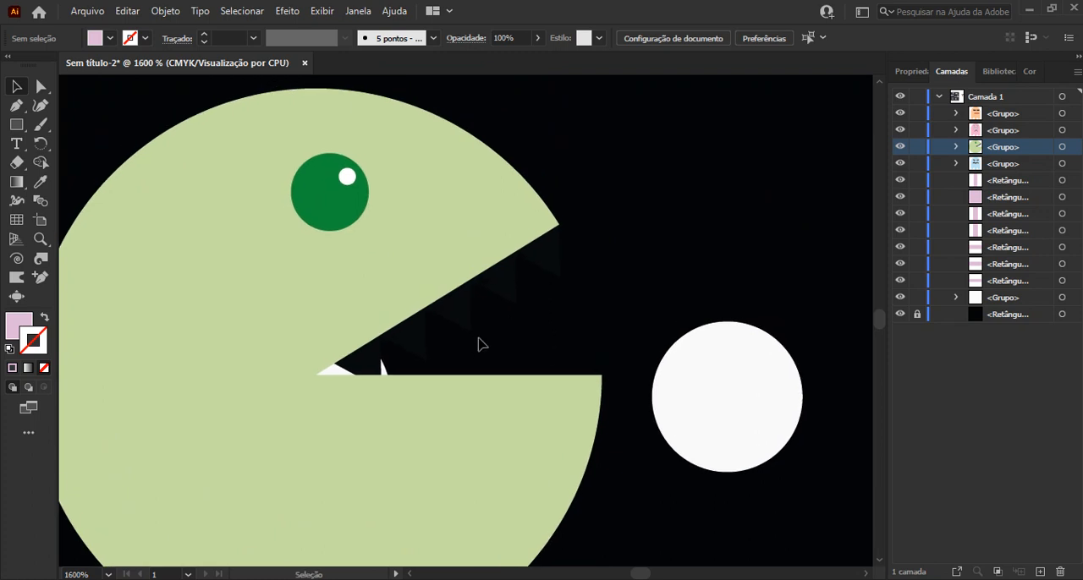
click(495, 285)
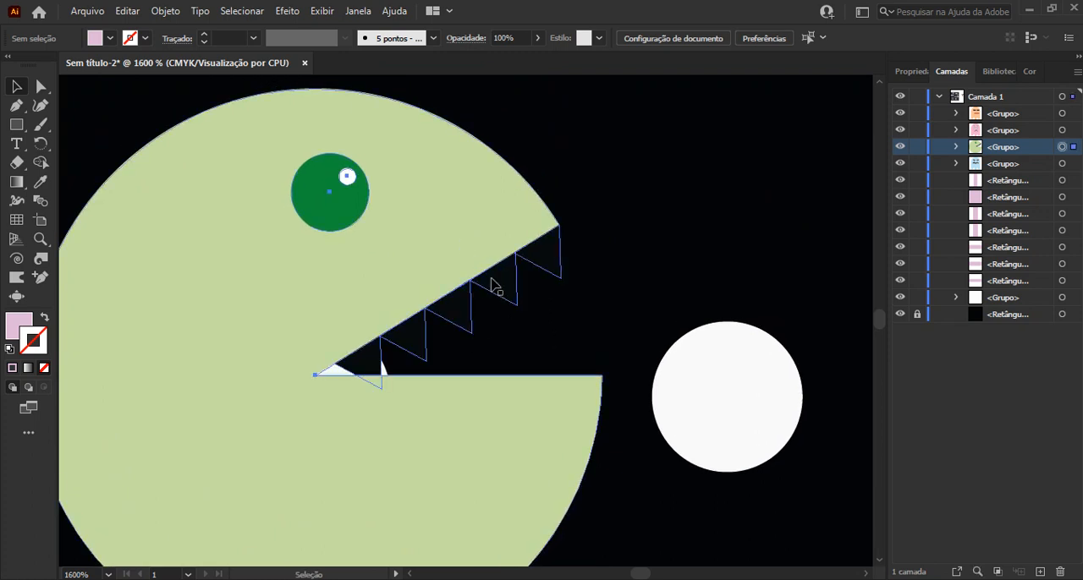
double_click(495, 285)
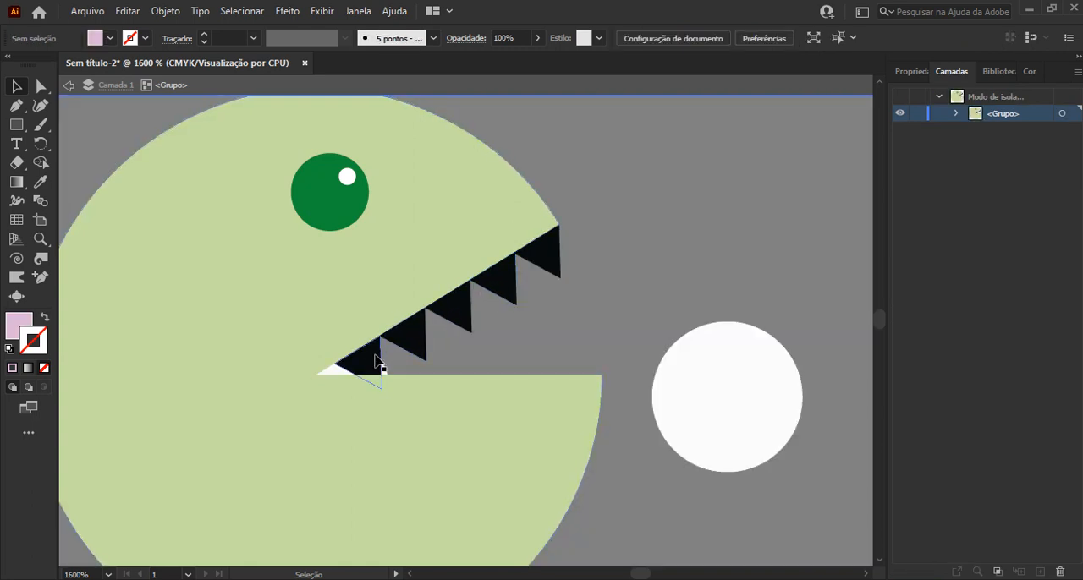
click(396, 348)
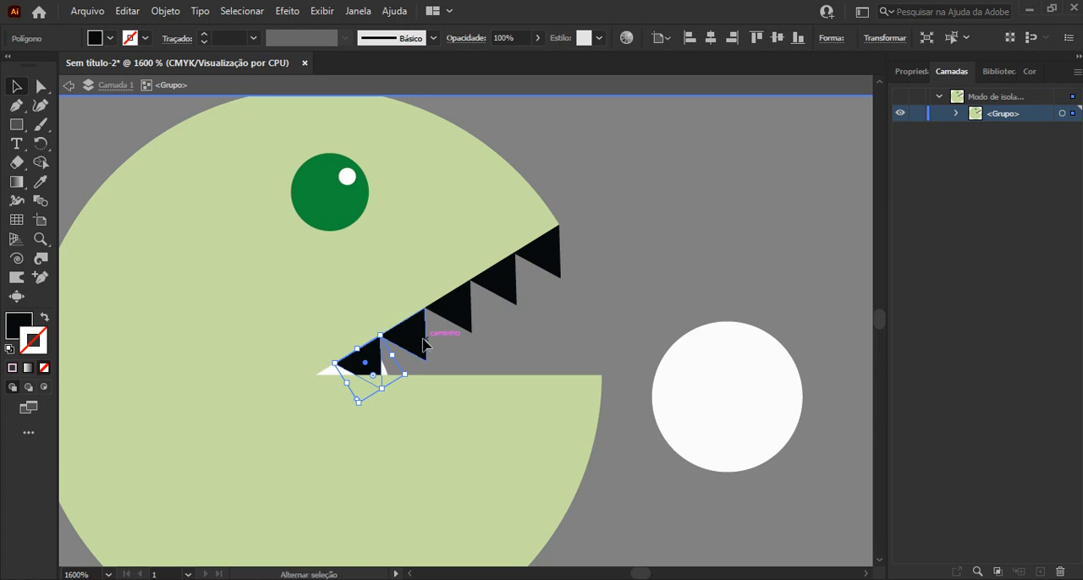
shift+click(423, 343)
shift+click(500, 292)
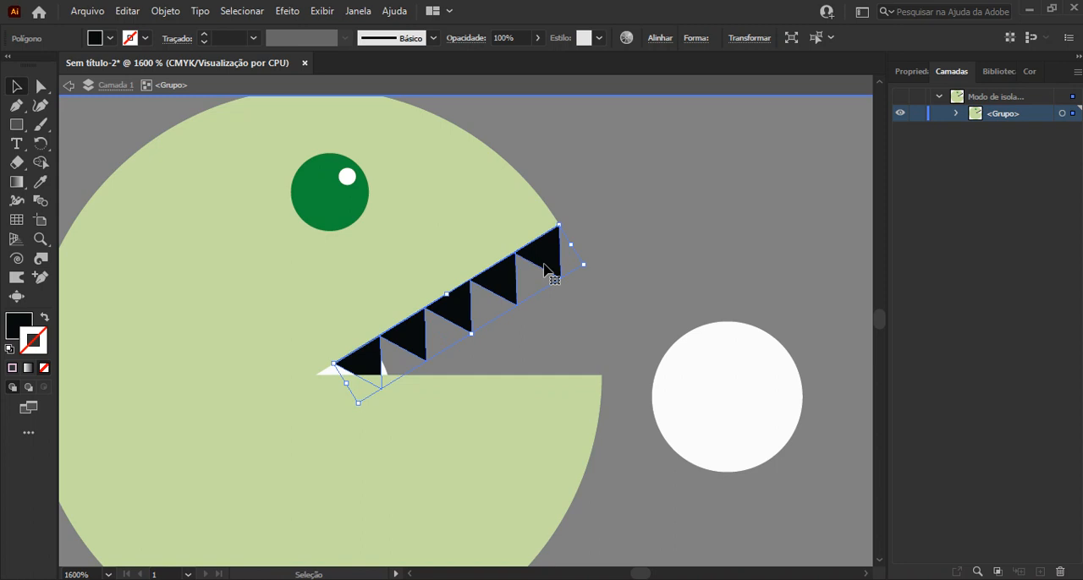
click(110, 38)
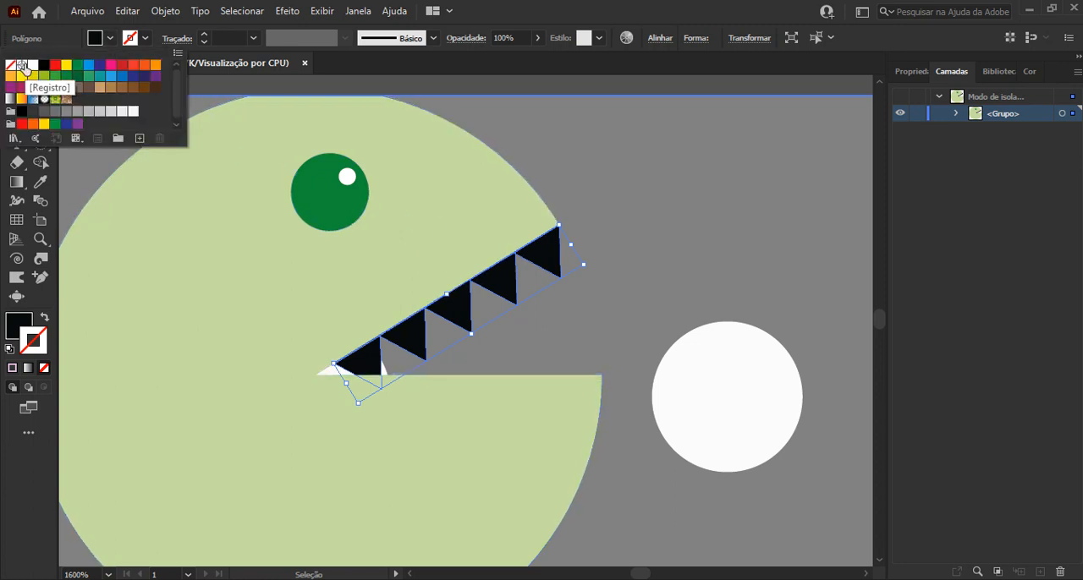
click(32, 66)
key(Escape)
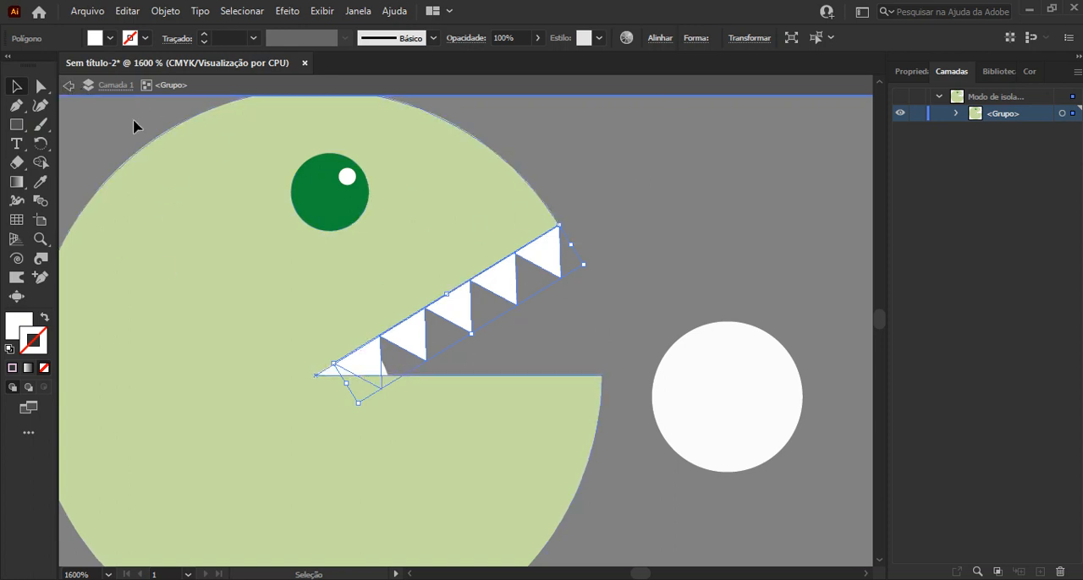
Leave the group isolation, move the green character over the third dot of the fifth row and scale it down slightly
click(71, 90)
click(71, 90)
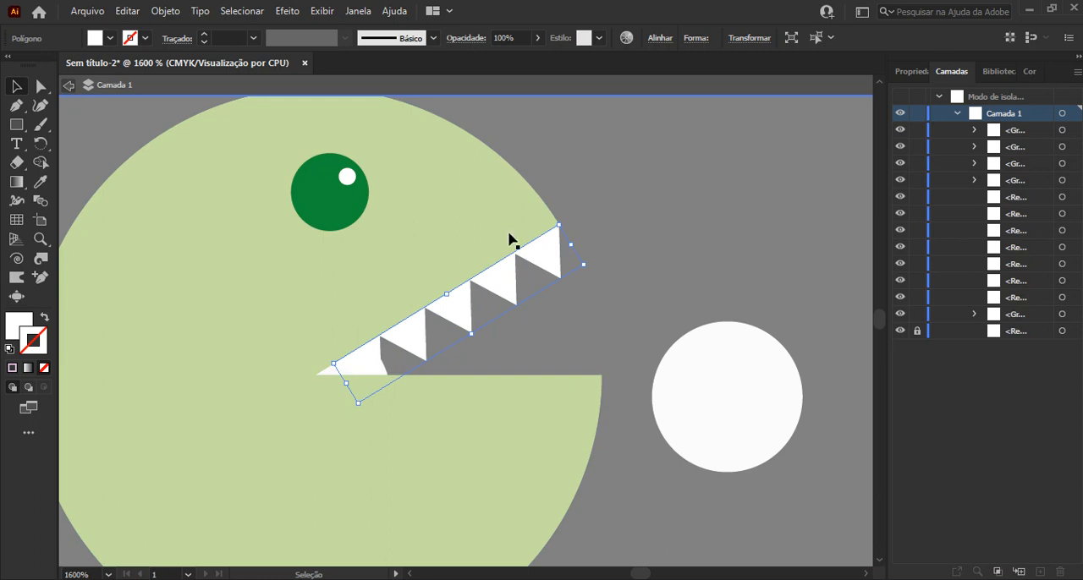
scroll(608, 272, down, 1)
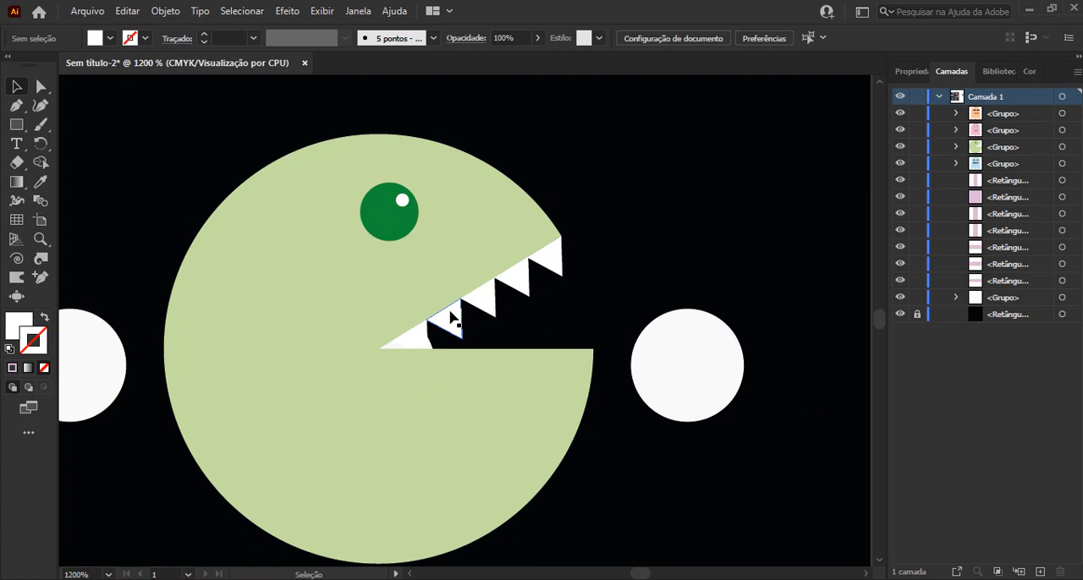
scroll(450, 318, down, 2)
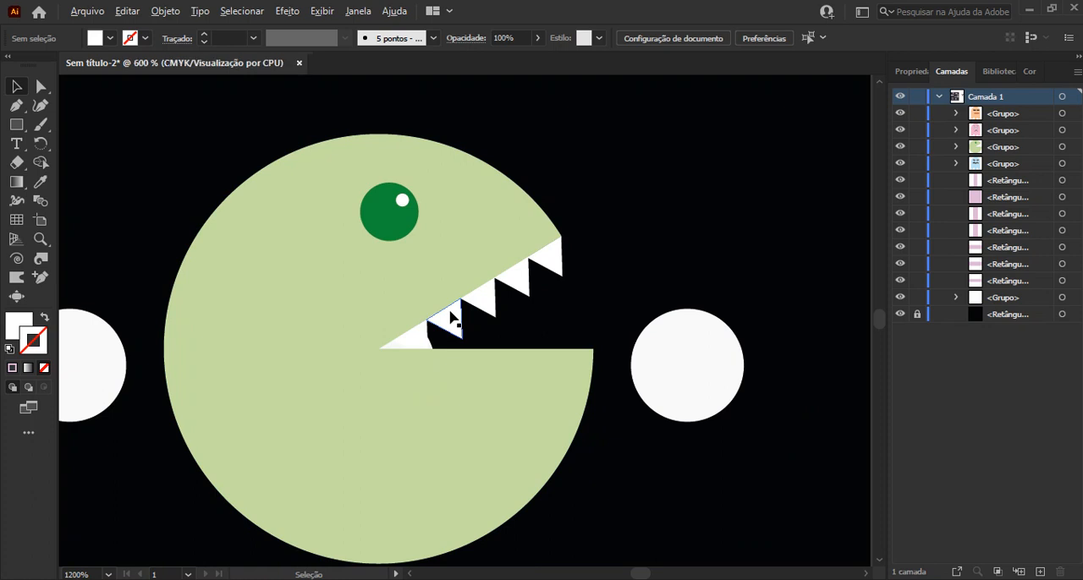
scroll(450, 317, down, 2)
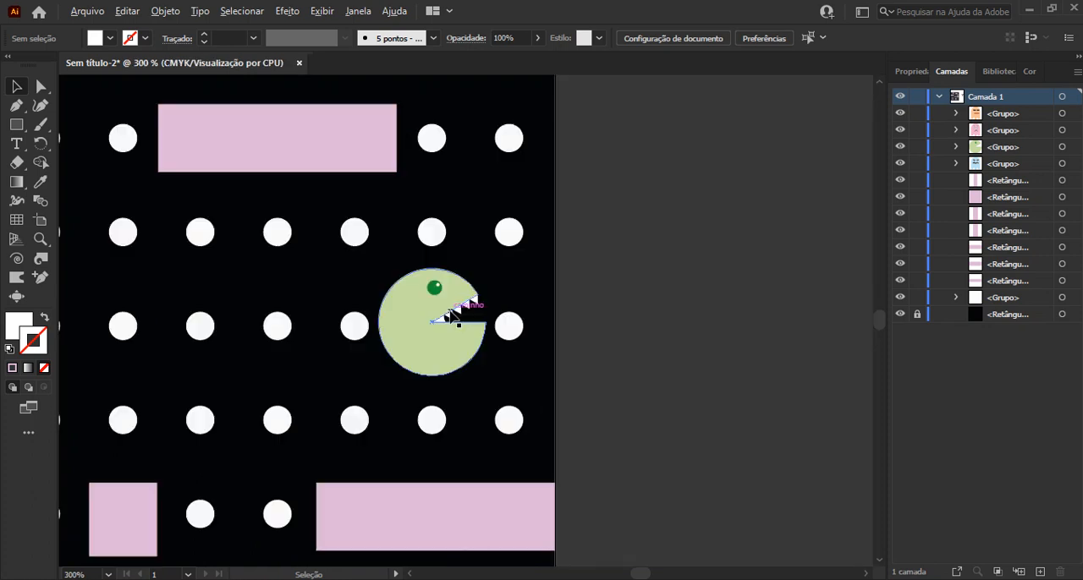
scroll(450, 317, down, 1)
scroll(450, 316, down, 1)
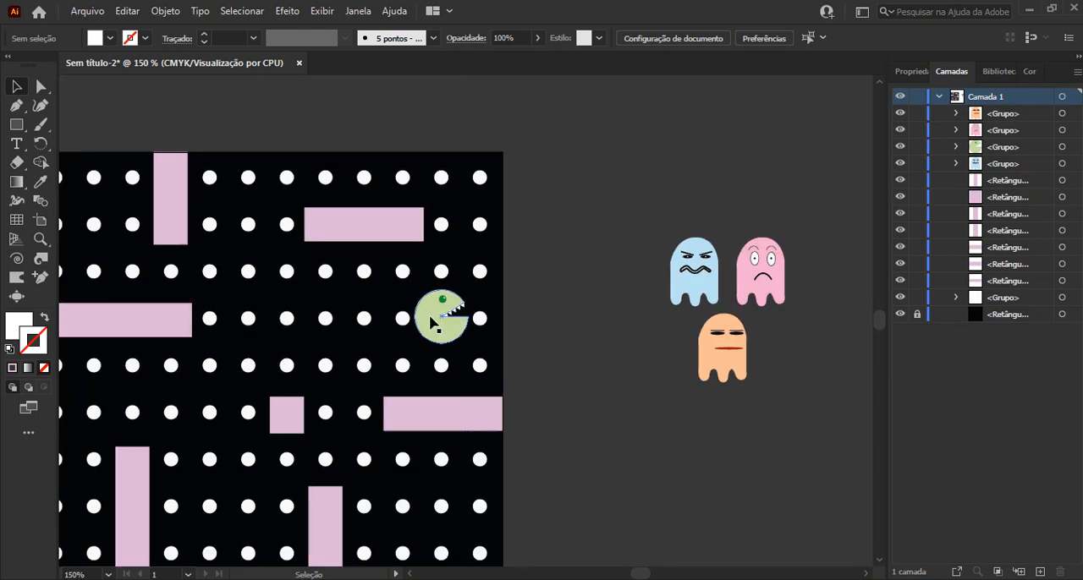
mouse_move(426, 342)
mouse_down()
mouse_move(544, 290)
mouse_move(243, 342)
mouse_up()
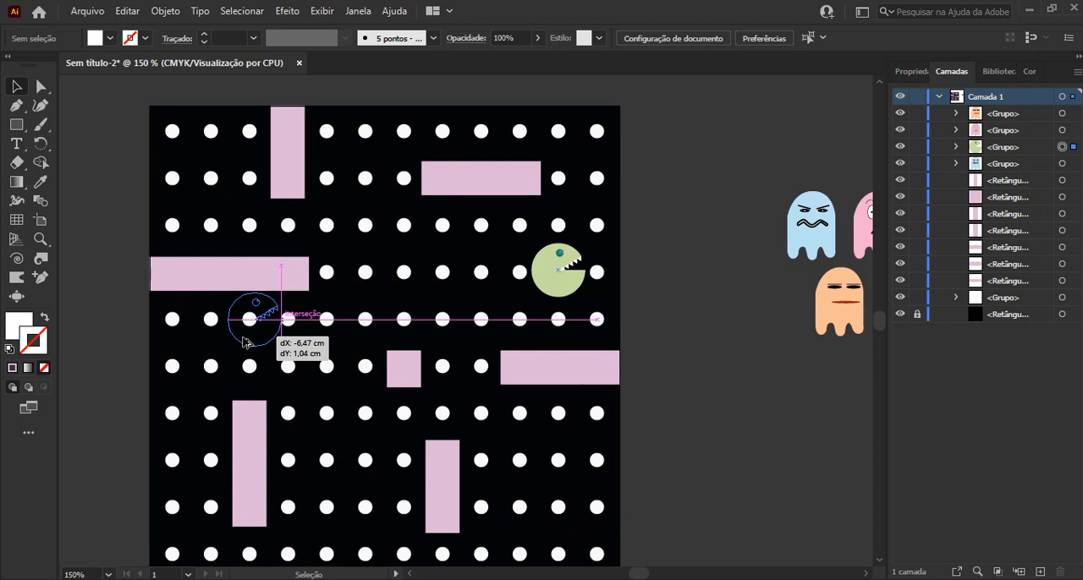
drag(243, 342, 243, 342)
scroll(244, 343, up, 4)
drag(397, 153, 370, 179)
drag(293, 308, 296, 304)
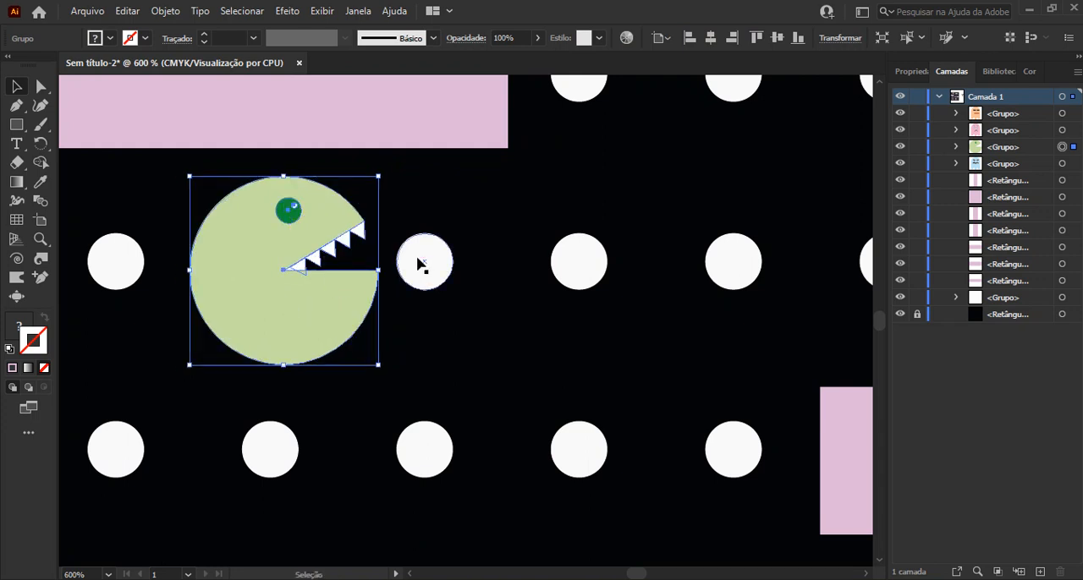
Isolate the fifth row of dots, delete its first three dots and exit the isolation
scroll(425, 290, down, 1)
key(space)
drag(429, 290, 598, 299)
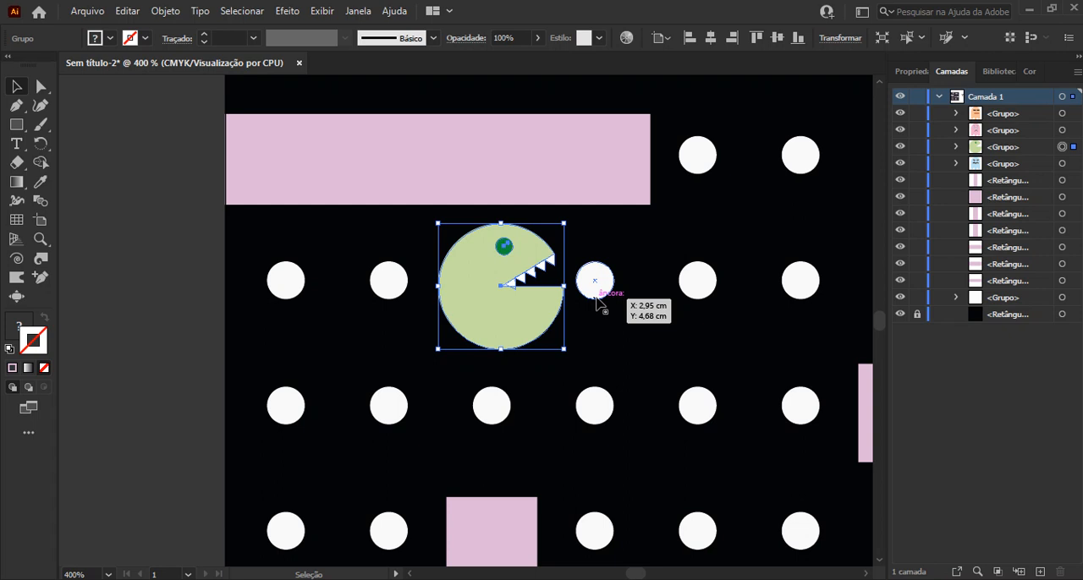
double_click(403, 288)
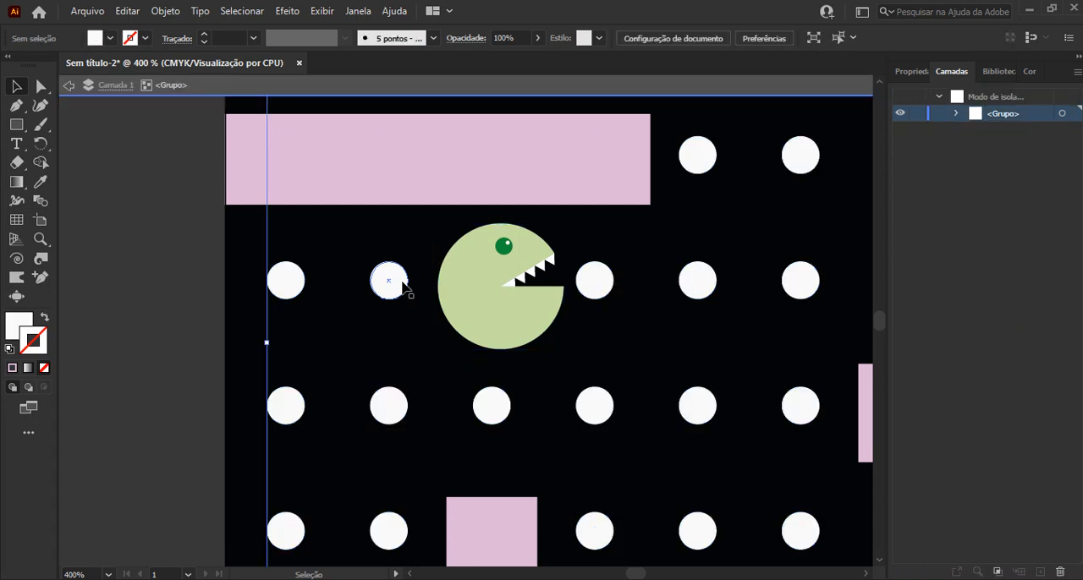
click(403, 287)
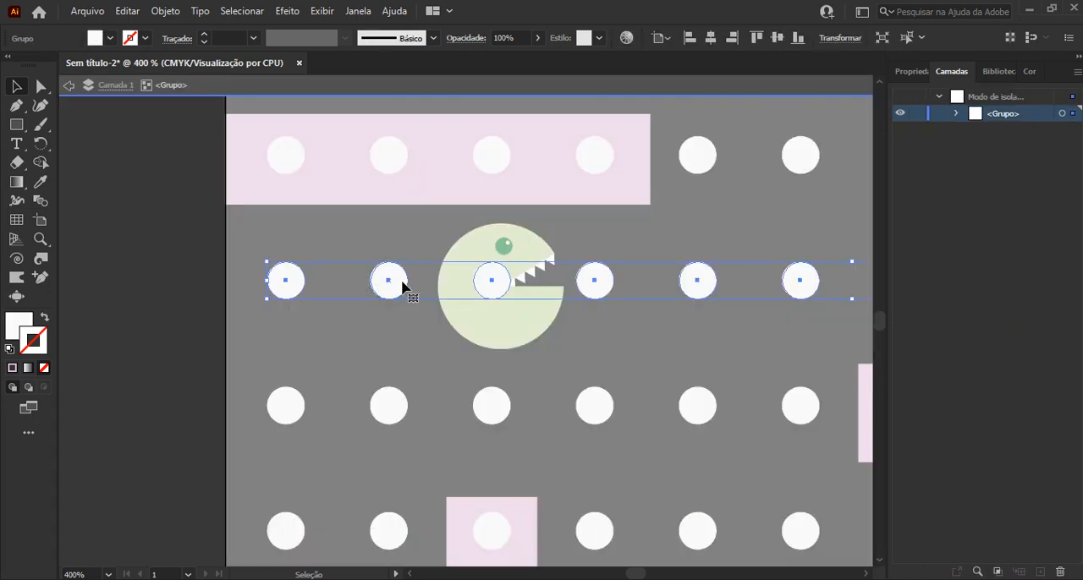
double_click(403, 288)
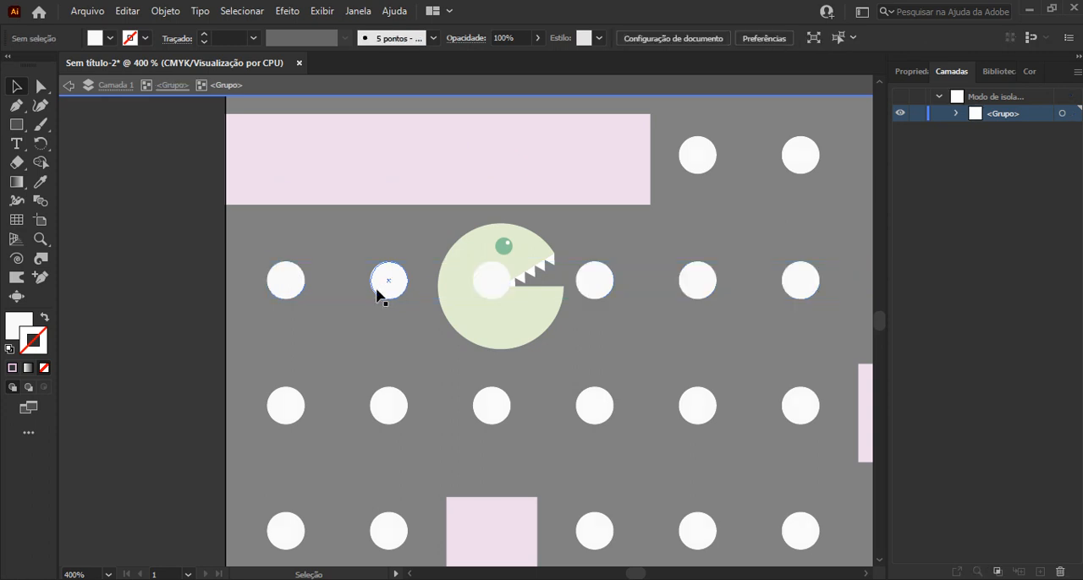
click(382, 284)
shift+click(288, 288)
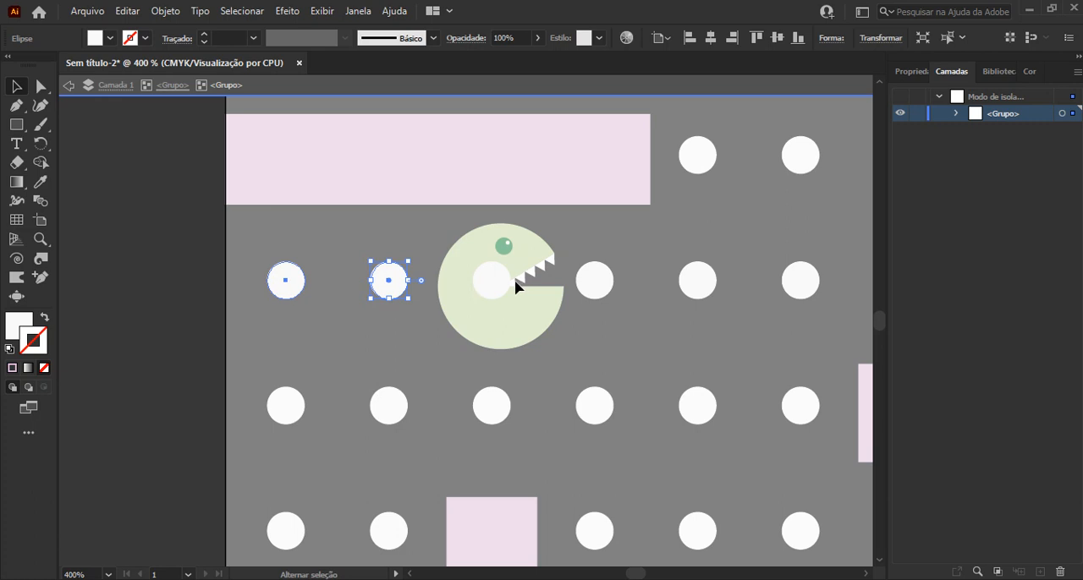
shift+click(491, 288)
key(Delete)
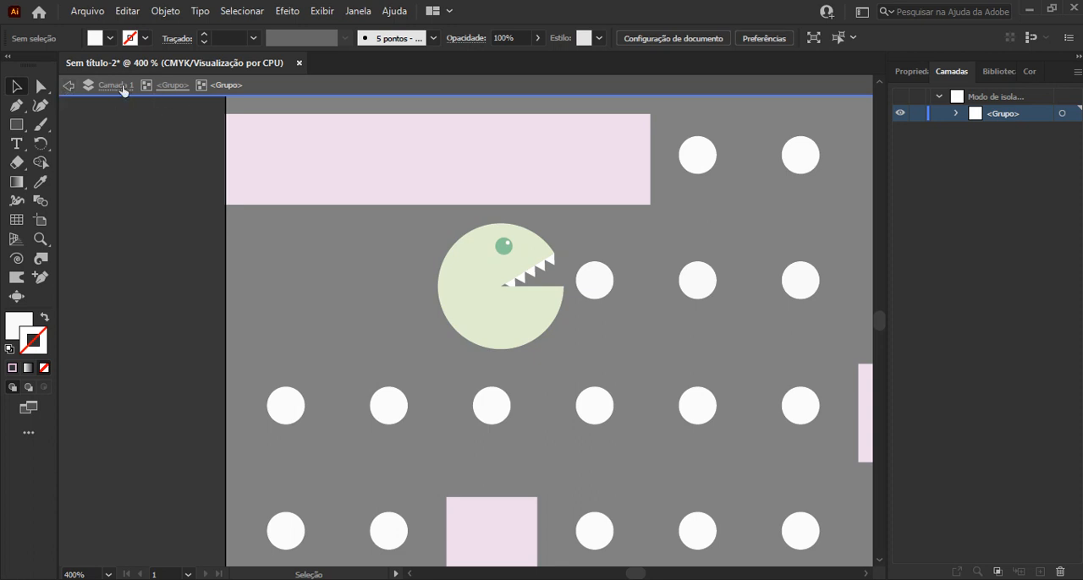
click(68, 88)
click(68, 88)
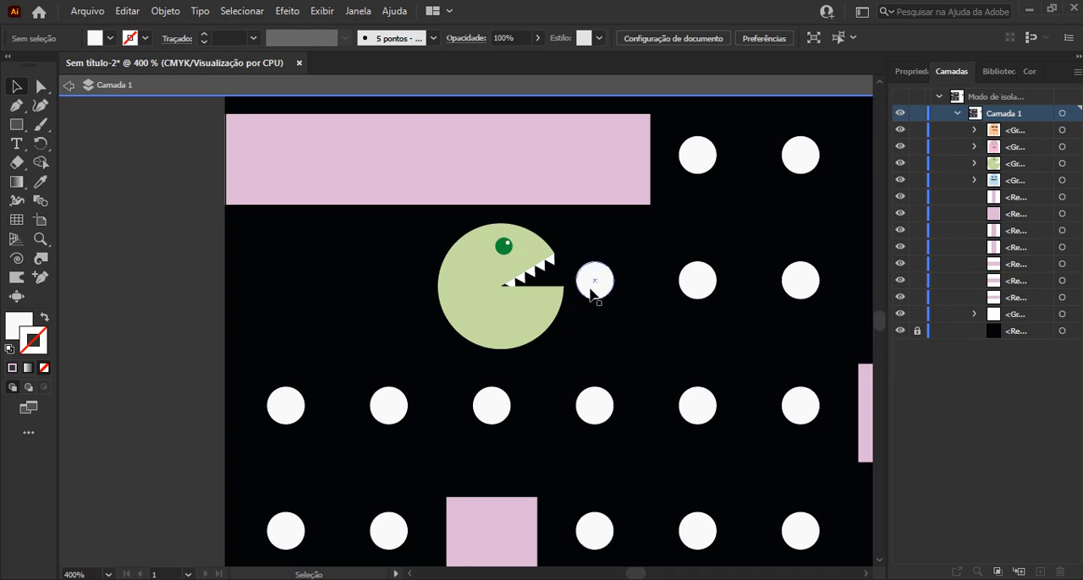
Scale the three ghosts down together and move them onto the artboard
scroll(647, 305, down, 1)
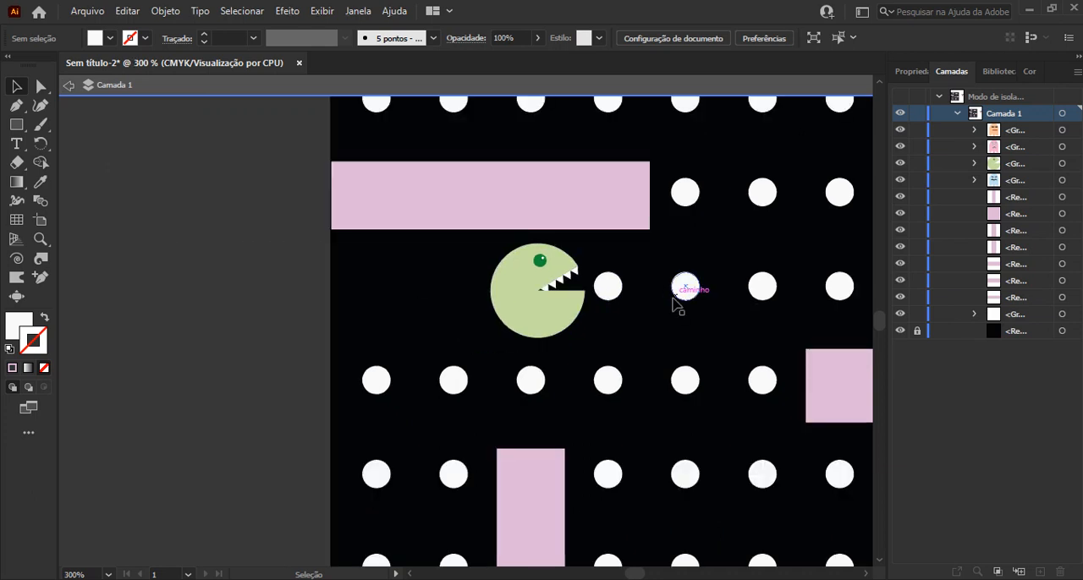
scroll(679, 296, down, 1)
drag(694, 310, 440, 347)
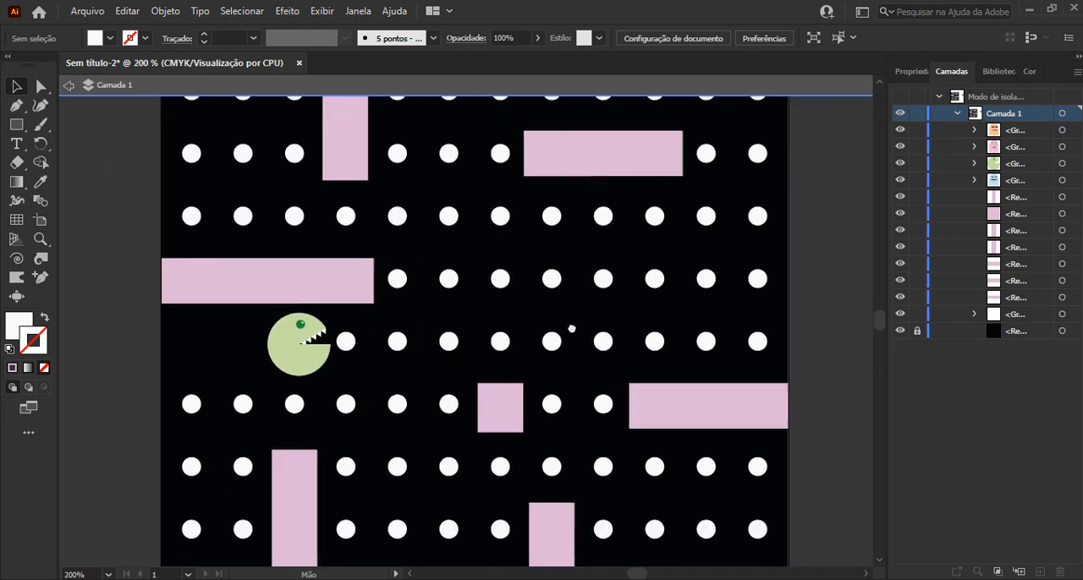
drag(570, 329, 367, 346)
drag(598, 304, 371, 314)
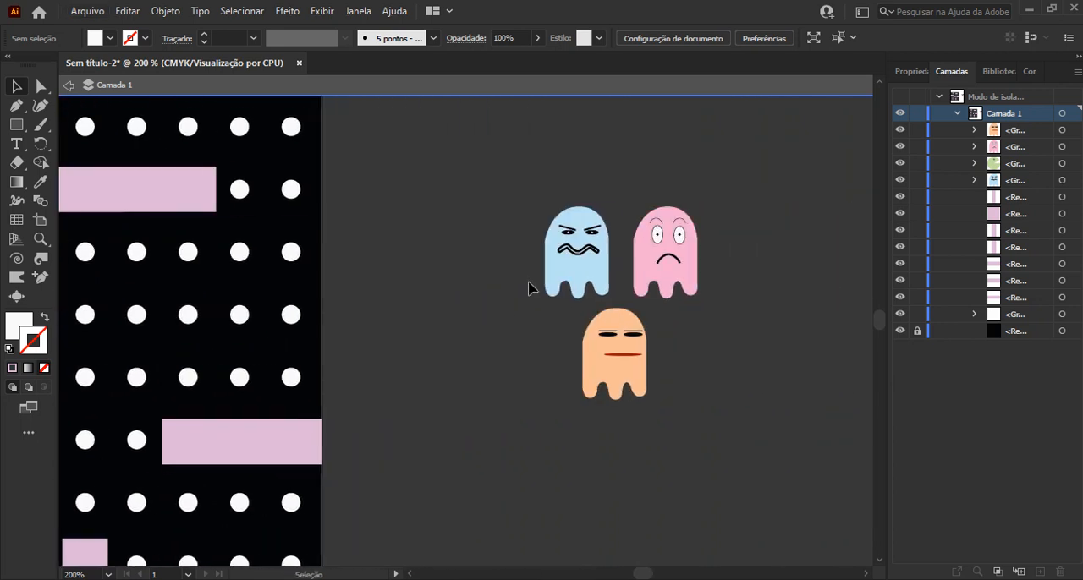
click(68, 85)
drag(517, 186, 711, 453)
drag(699, 417, 654, 343)
drag(604, 310, 293, 416)
key(space)
drag(357, 401, 719, 346)
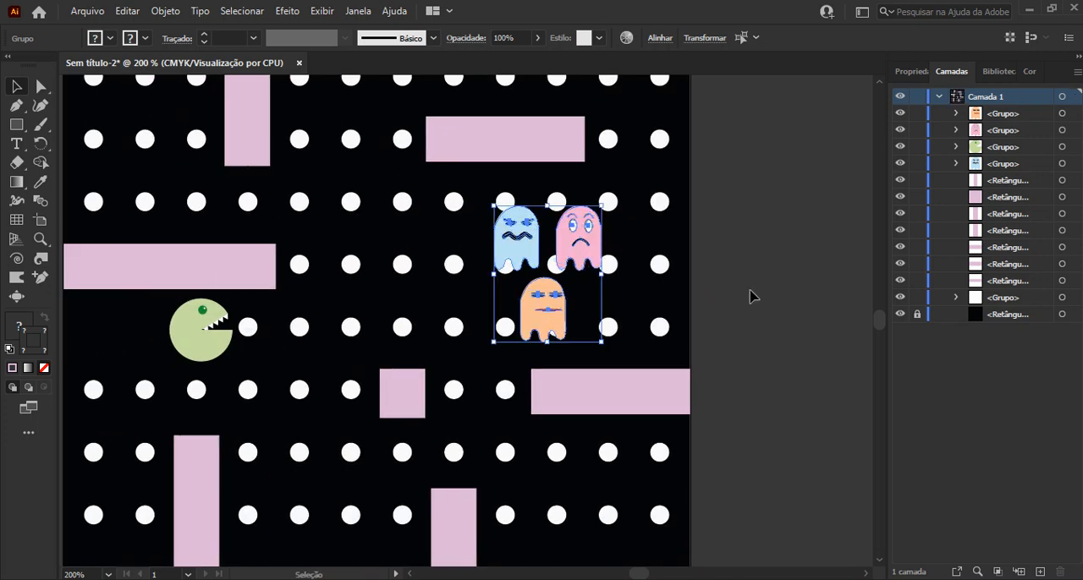
click(677, 255)
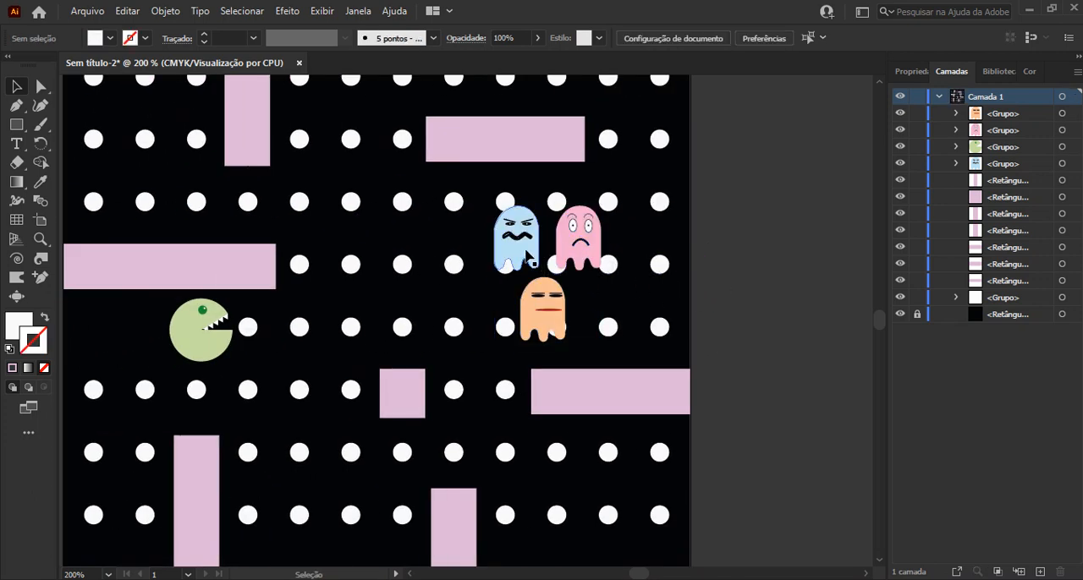
Spread the ghosts out: blue over the fifth row's seventh dot, pink over the second row's sixth, orange over the eighth row's second
drag(527, 253, 579, 413)
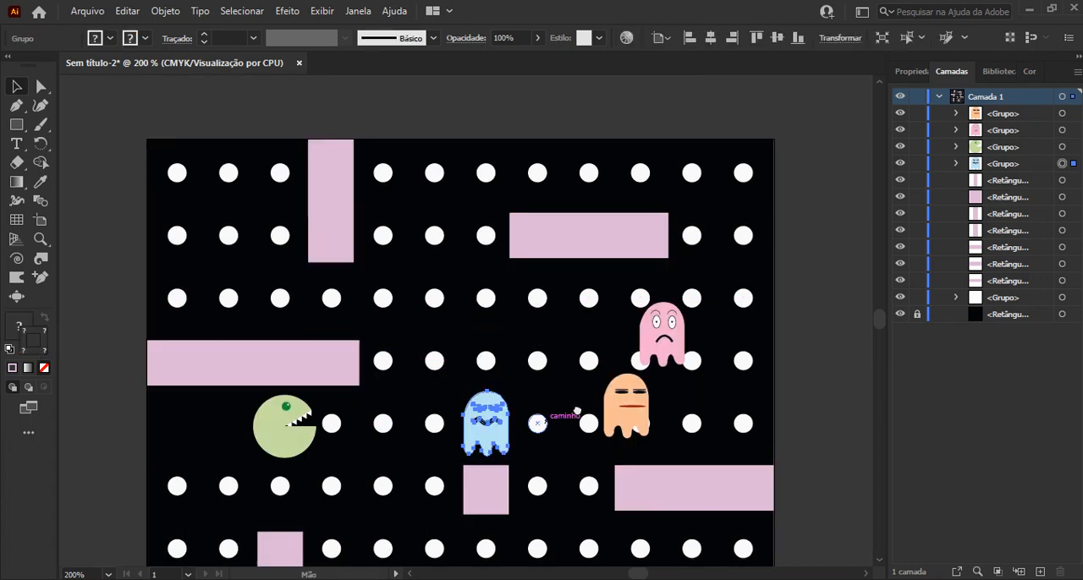
drag(663, 343, 434, 249)
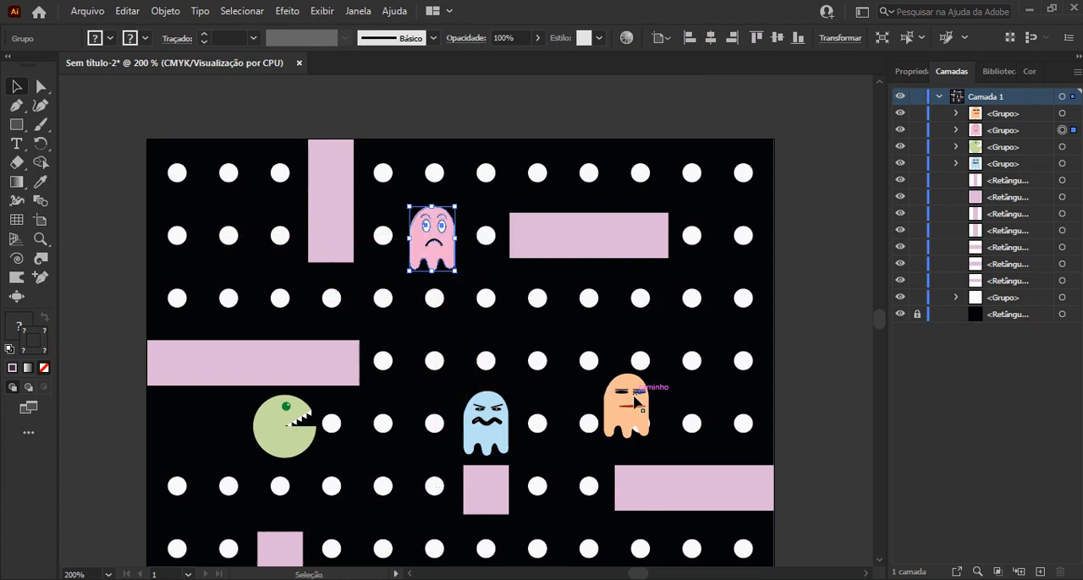
drag(634, 402, 415, 373)
scroll(415, 376, down, 3)
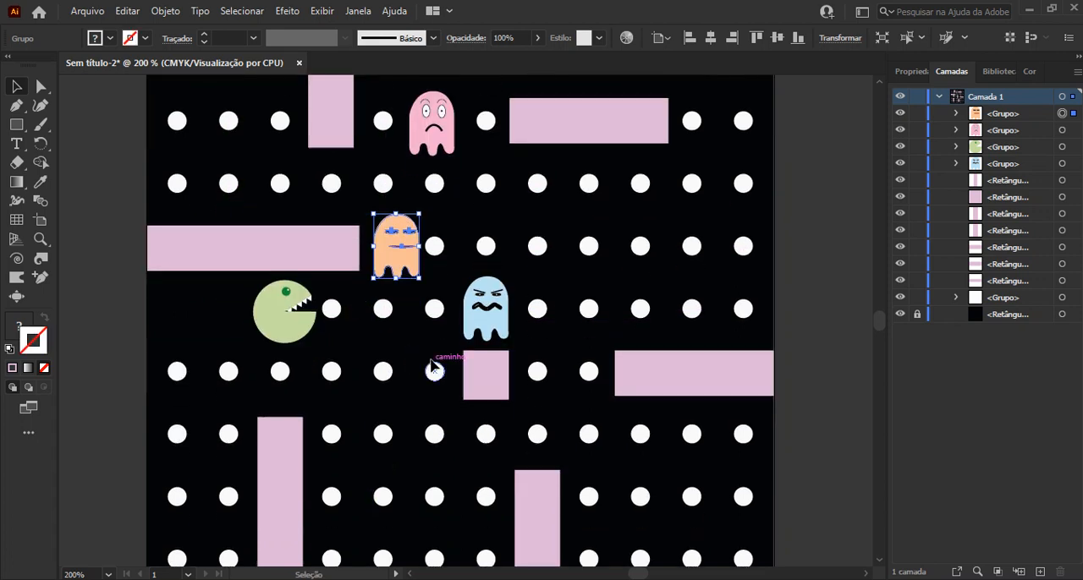
scroll(430, 368, down, 3)
drag(408, 170, 225, 411)
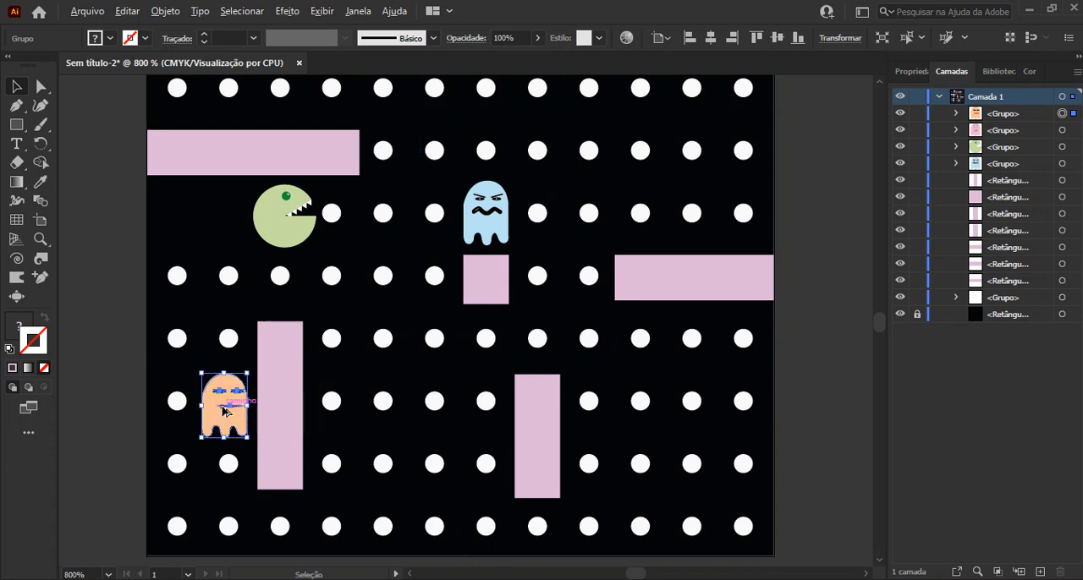
Reflect the orange ghost across the vertical axis
scroll(225, 411, up, 3)
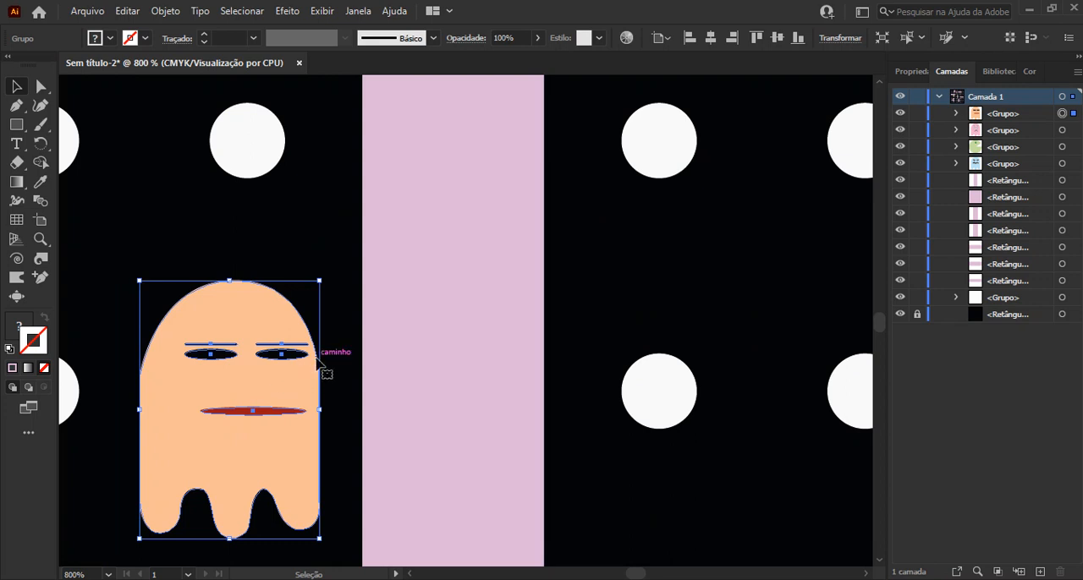
click(173, 10)
mouse_move(203, 25)
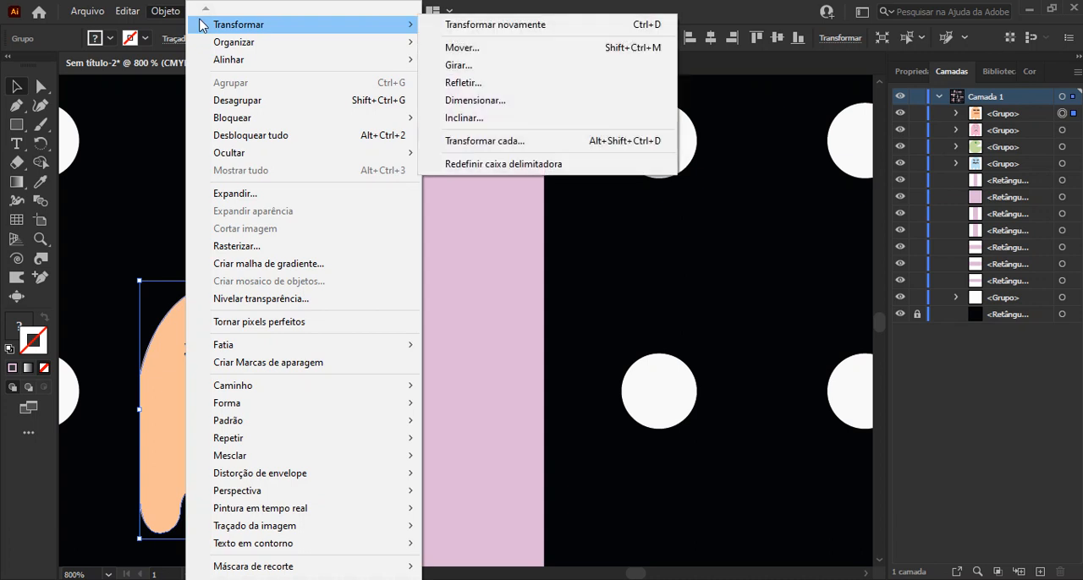
click(487, 82)
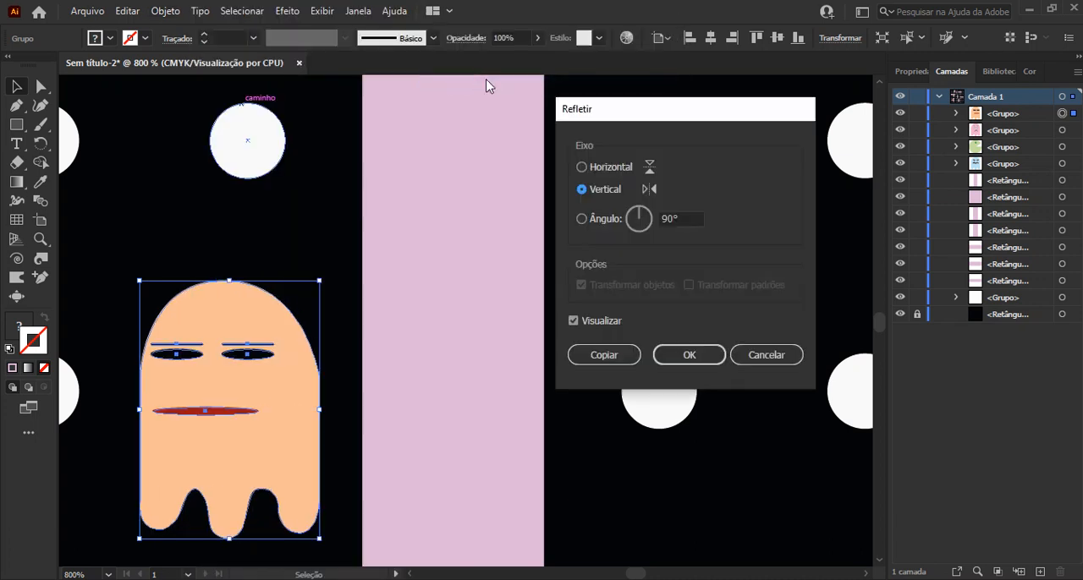
click(684, 354)
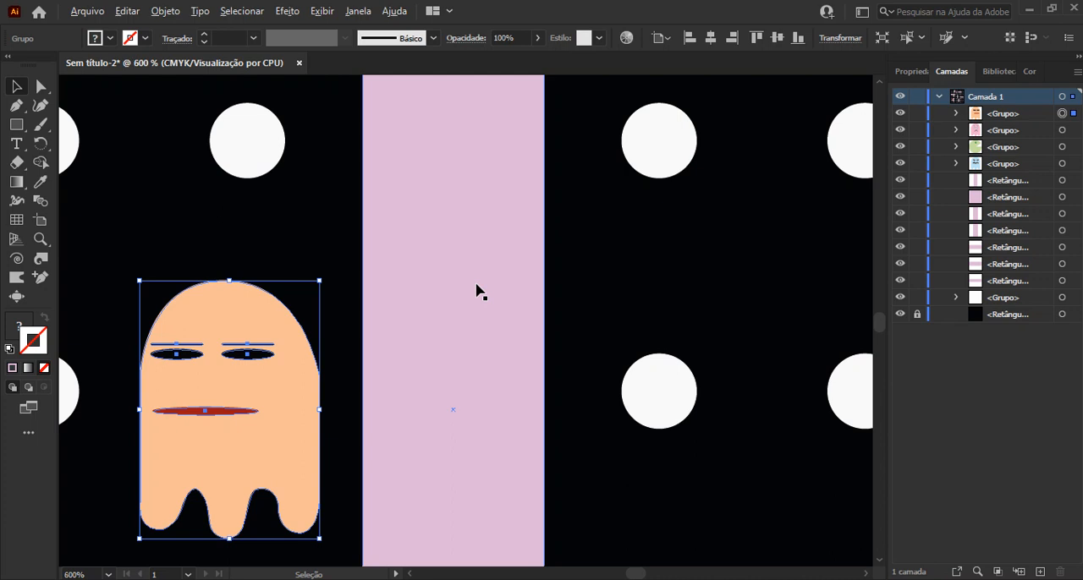
Move the blue ghost over the tenth dot of the fourth row and deselect it
scroll(477, 292, down, 2)
scroll(476, 292, down, 3)
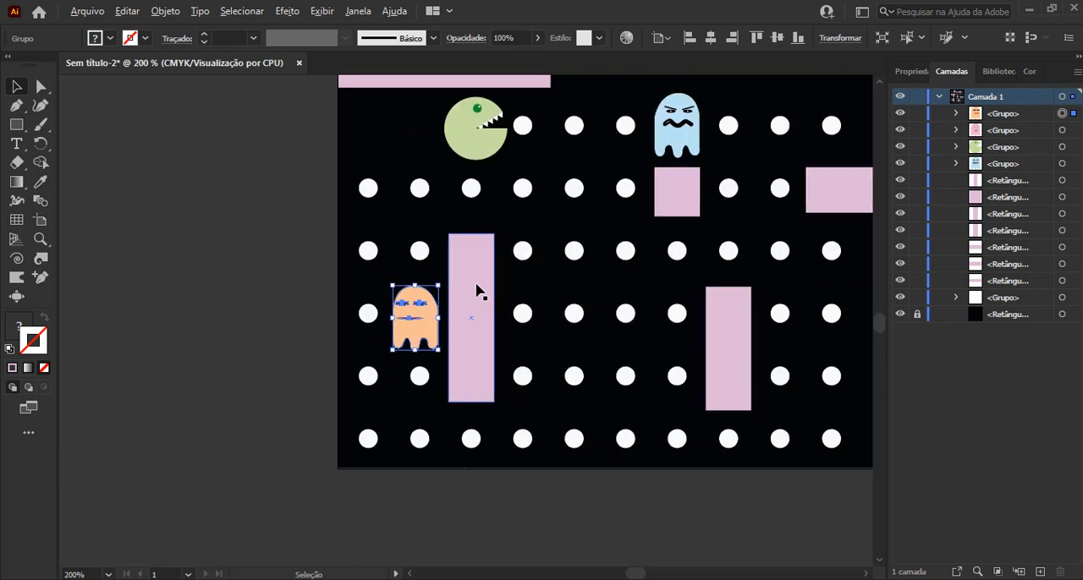
drag(655, 290, 435, 391)
scroll(623, 319, down, 1)
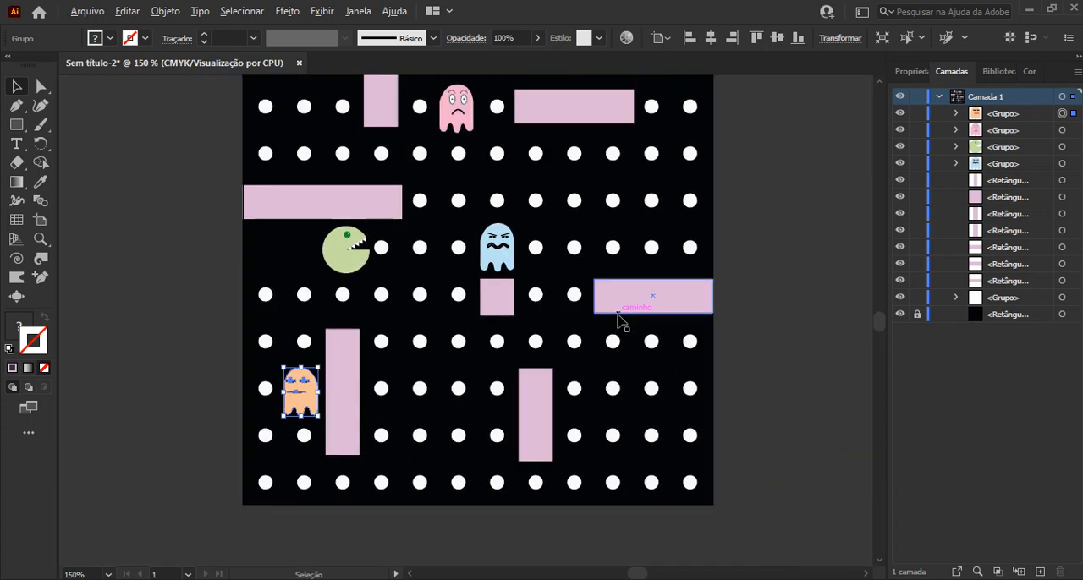
click(764, 288)
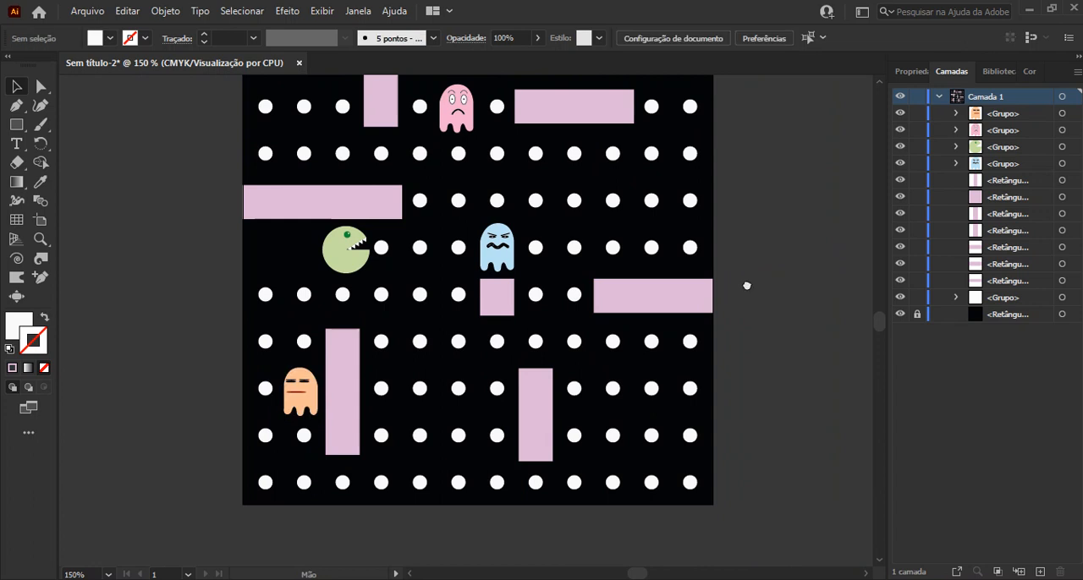
drag(747, 285, 730, 350)
drag(487, 321, 603, 275)
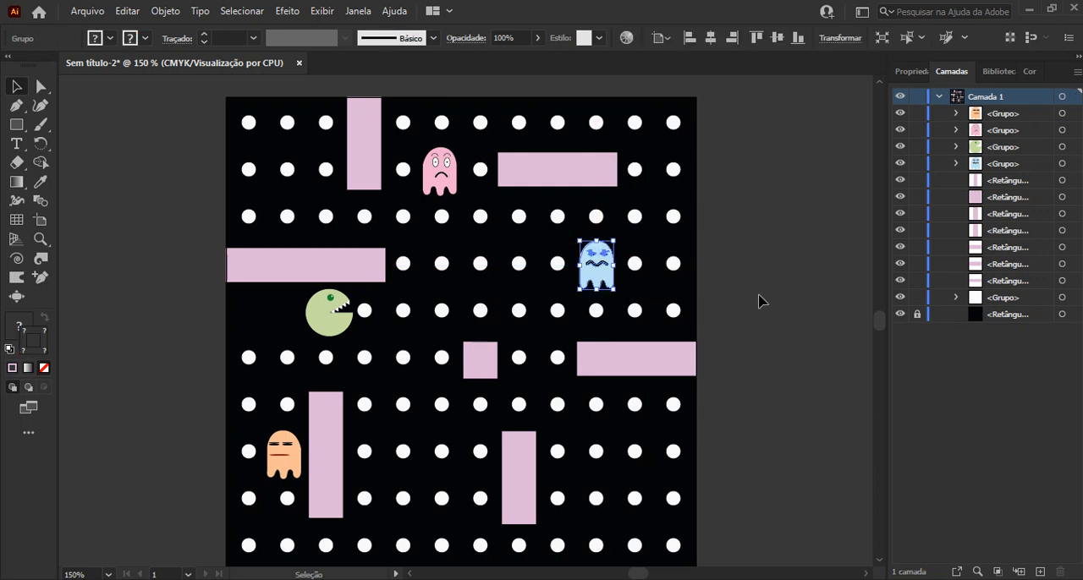
click(728, 335)
drag(727, 335, 715, 330)
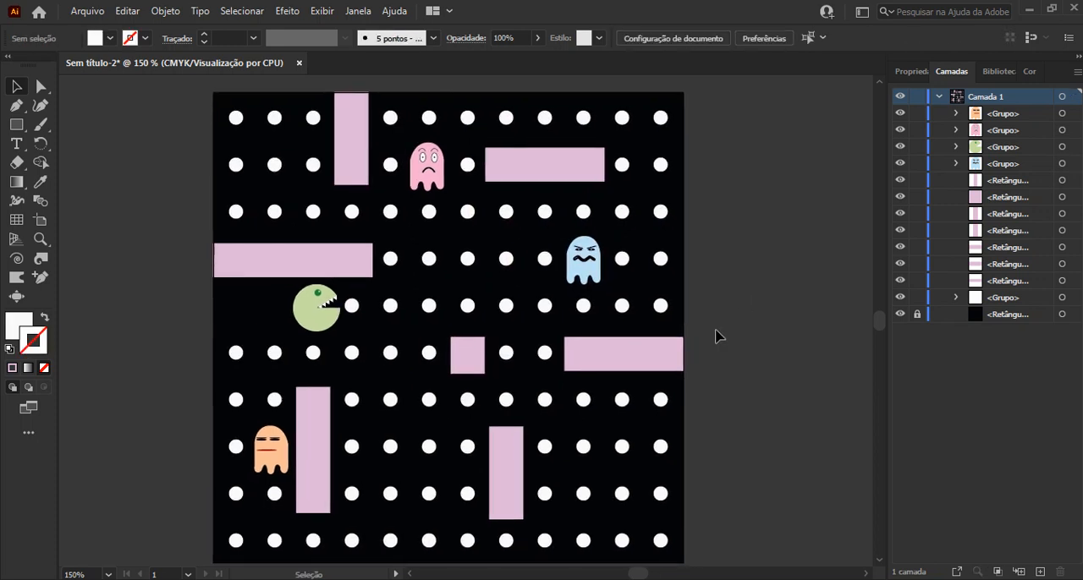